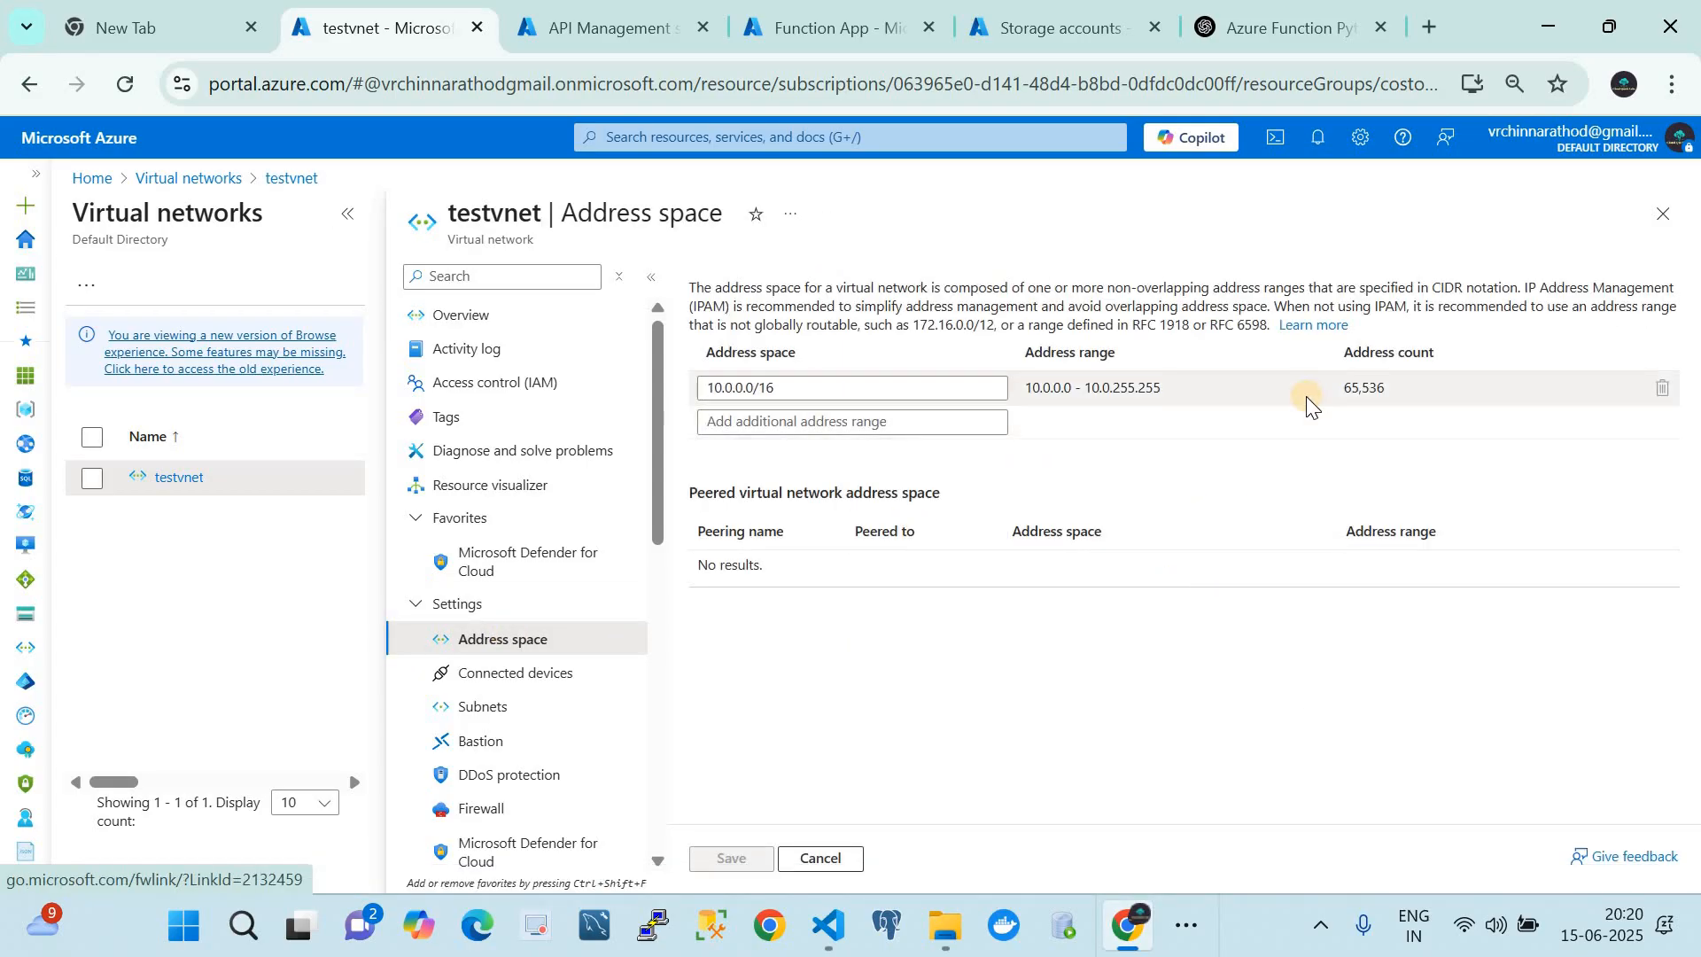
- Review testvnet's subnets with the Delegated to and Name columns widened, and open testsubnet's network security group, subnetnsg
left_click(506, 720)
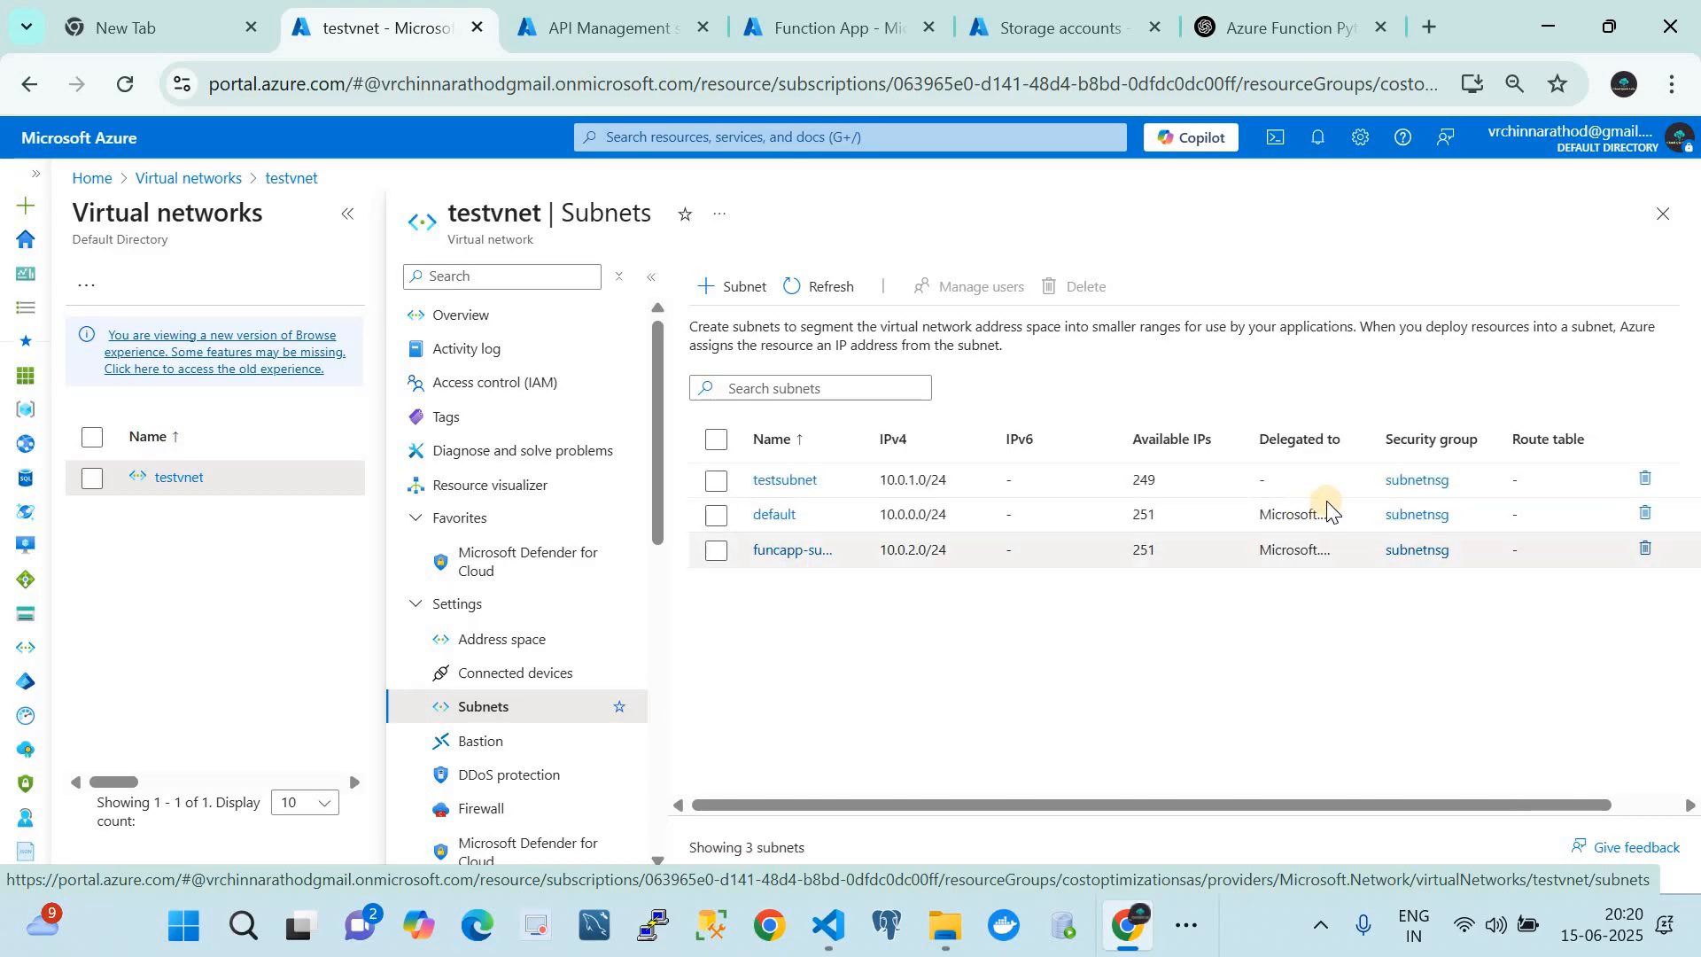
left_click_drag(1376, 434, 1504, 437)
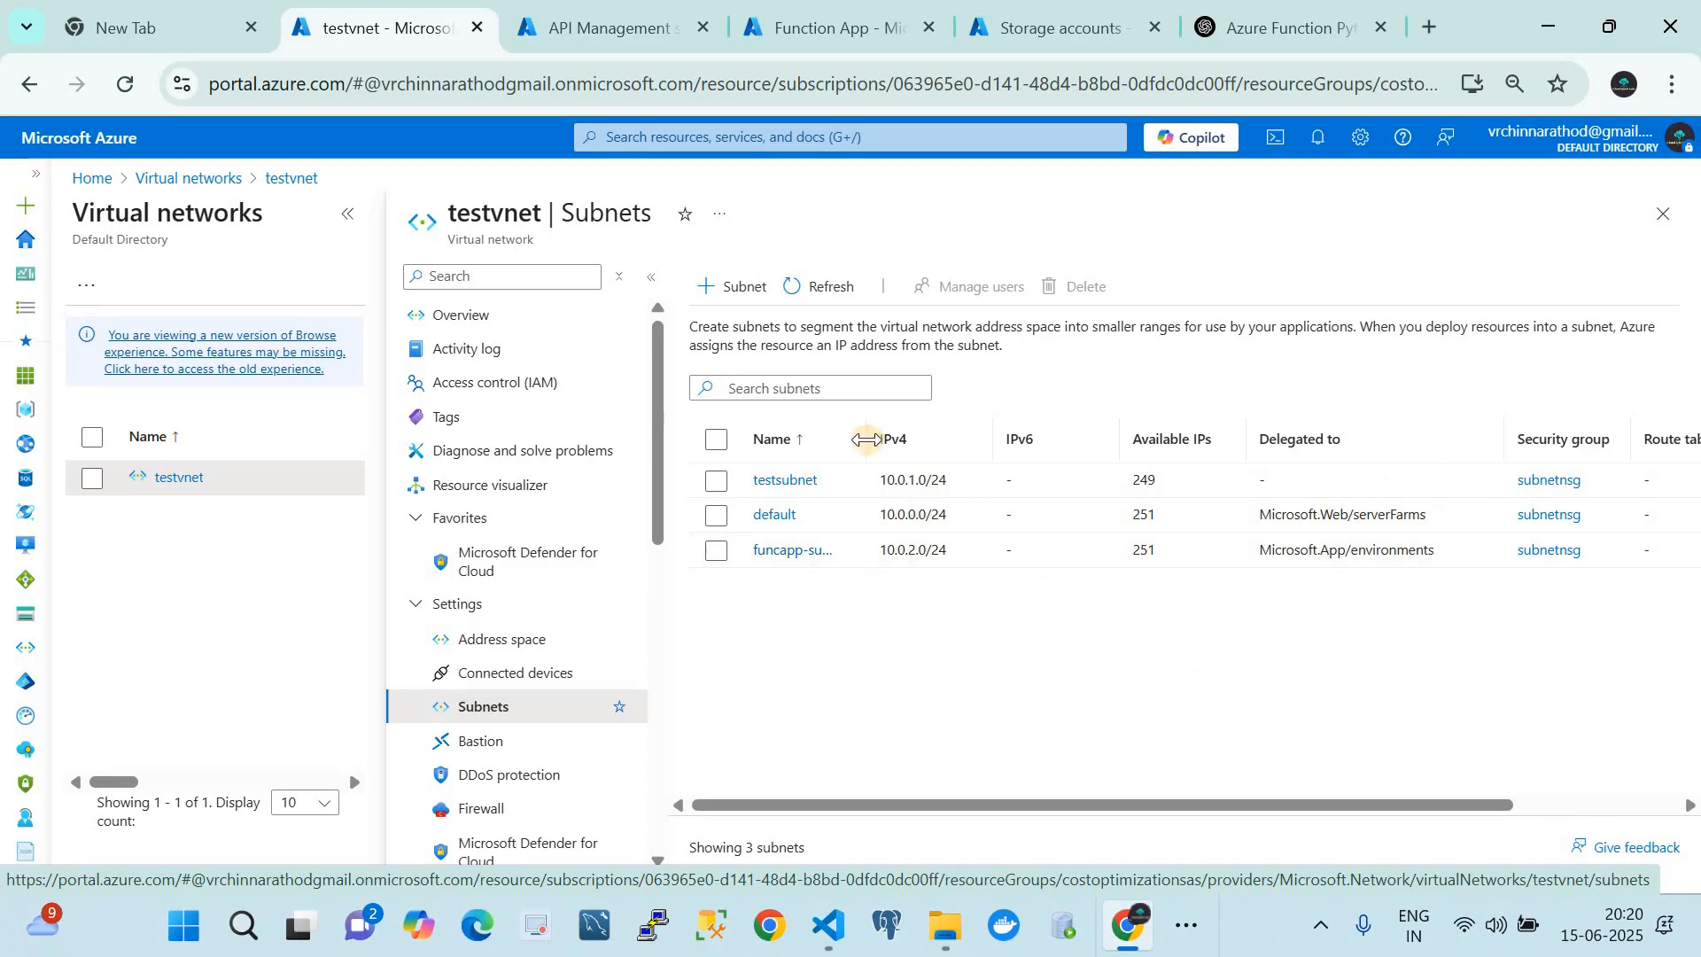
left_click_drag(867, 440, 926, 440)
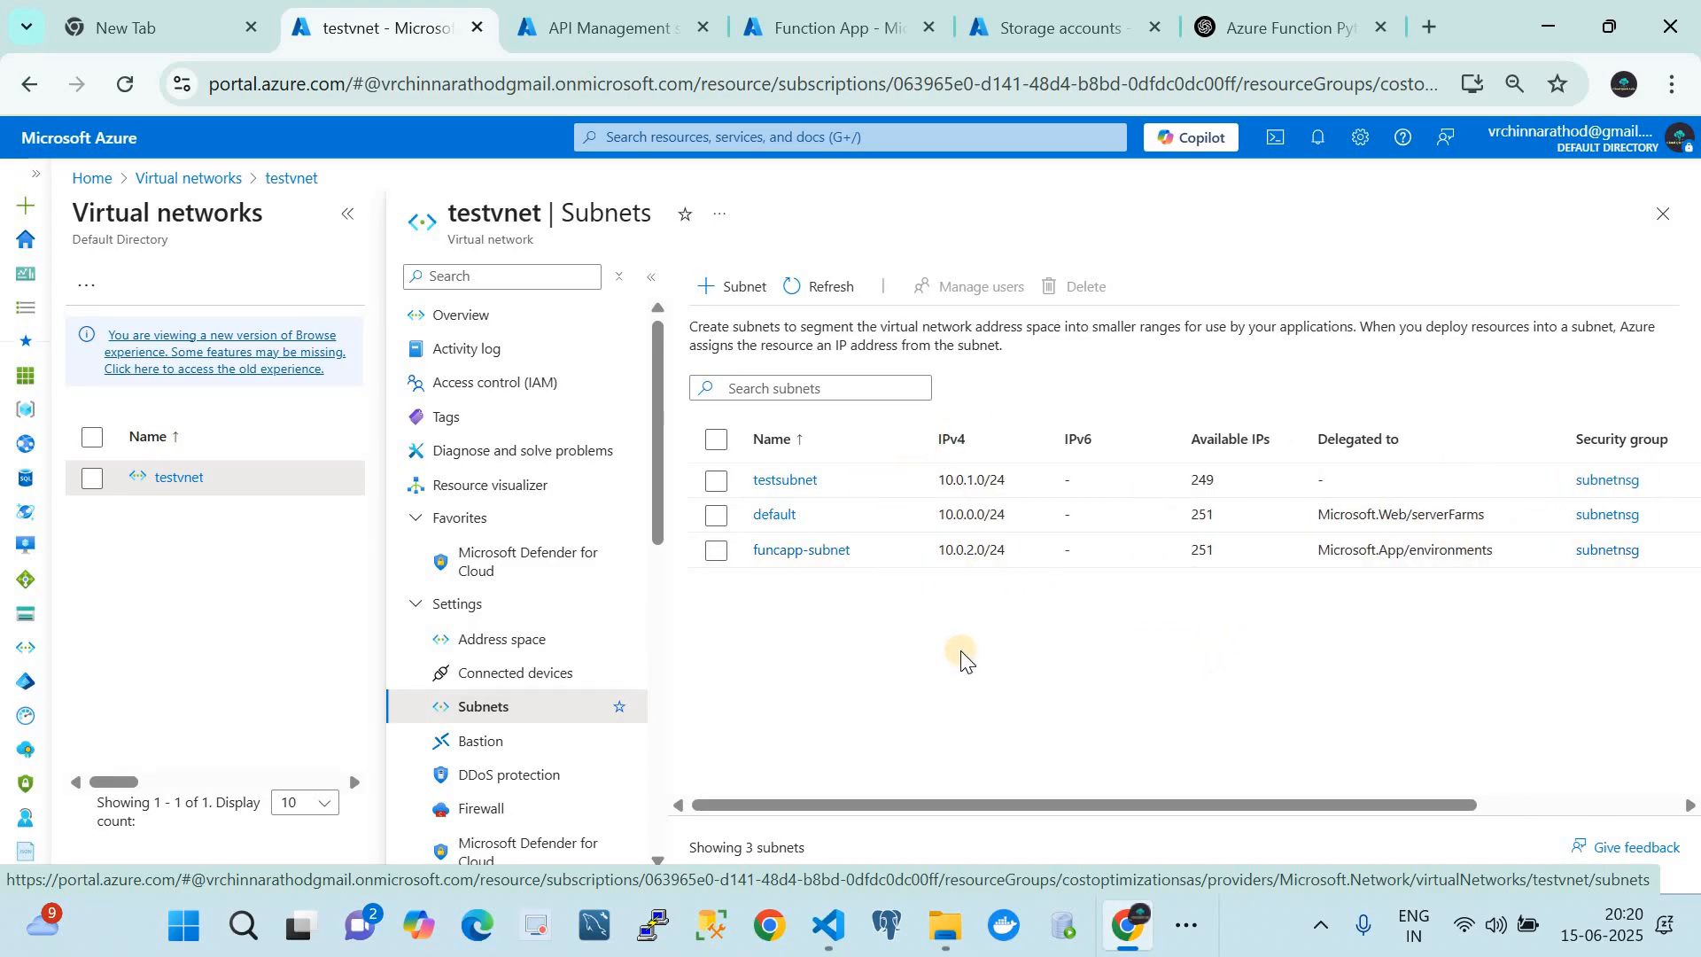
left_click(342, 229)
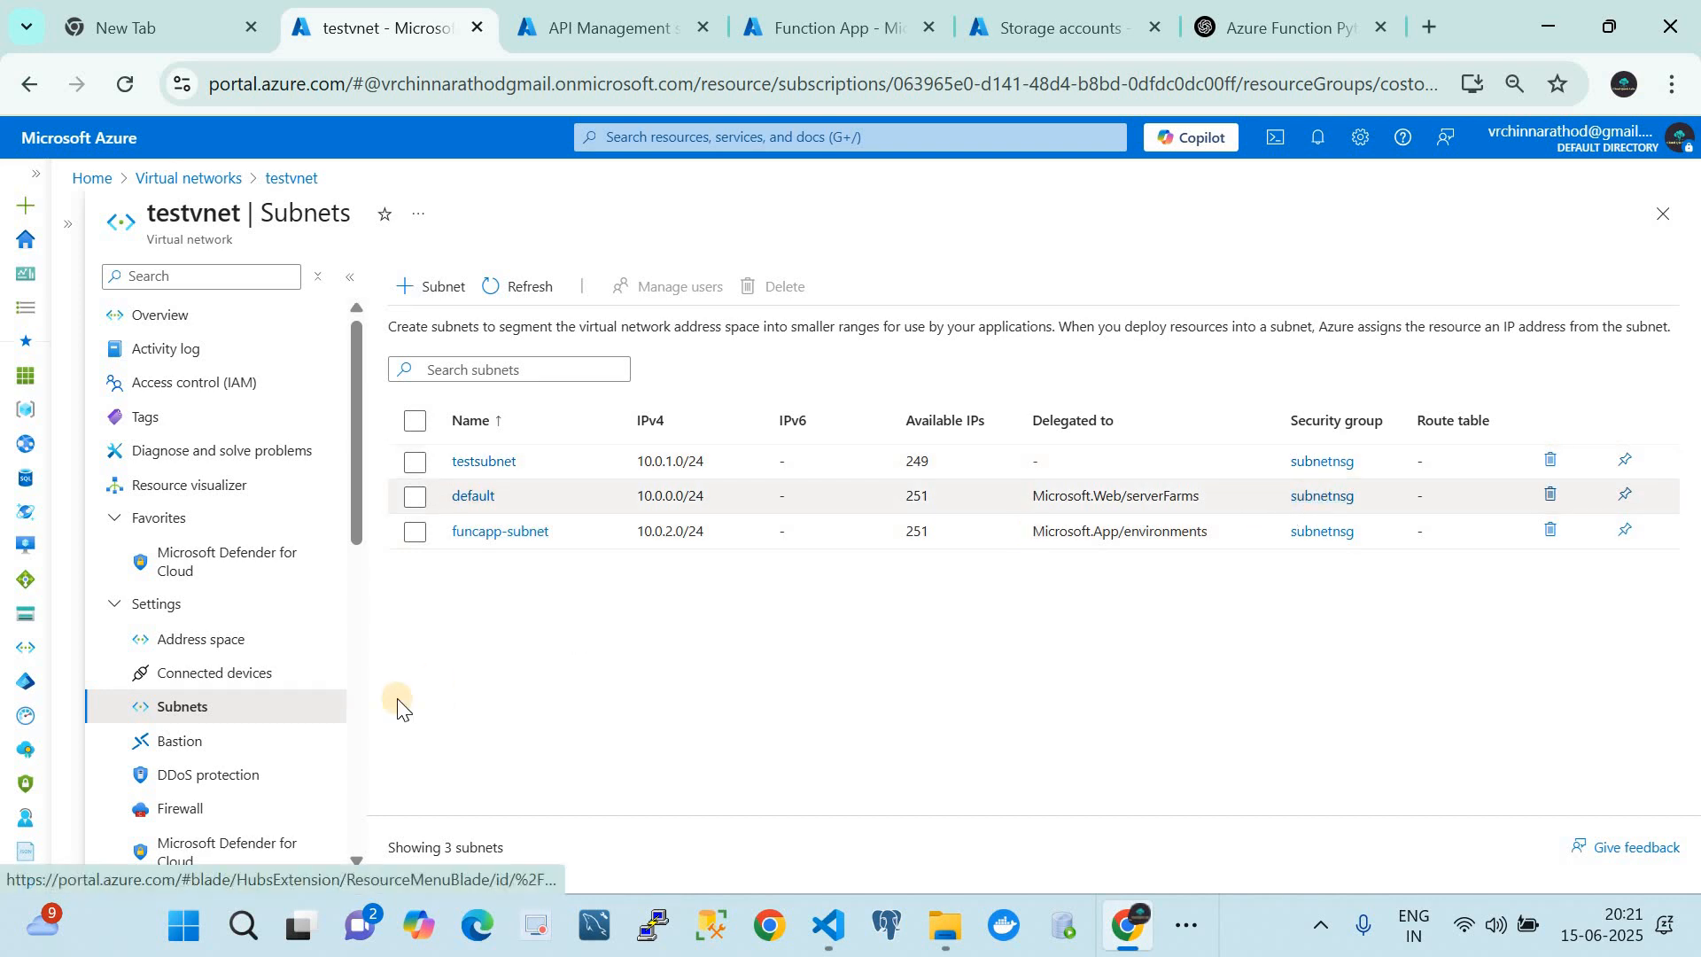
scroll(245, 747, "down", 5)
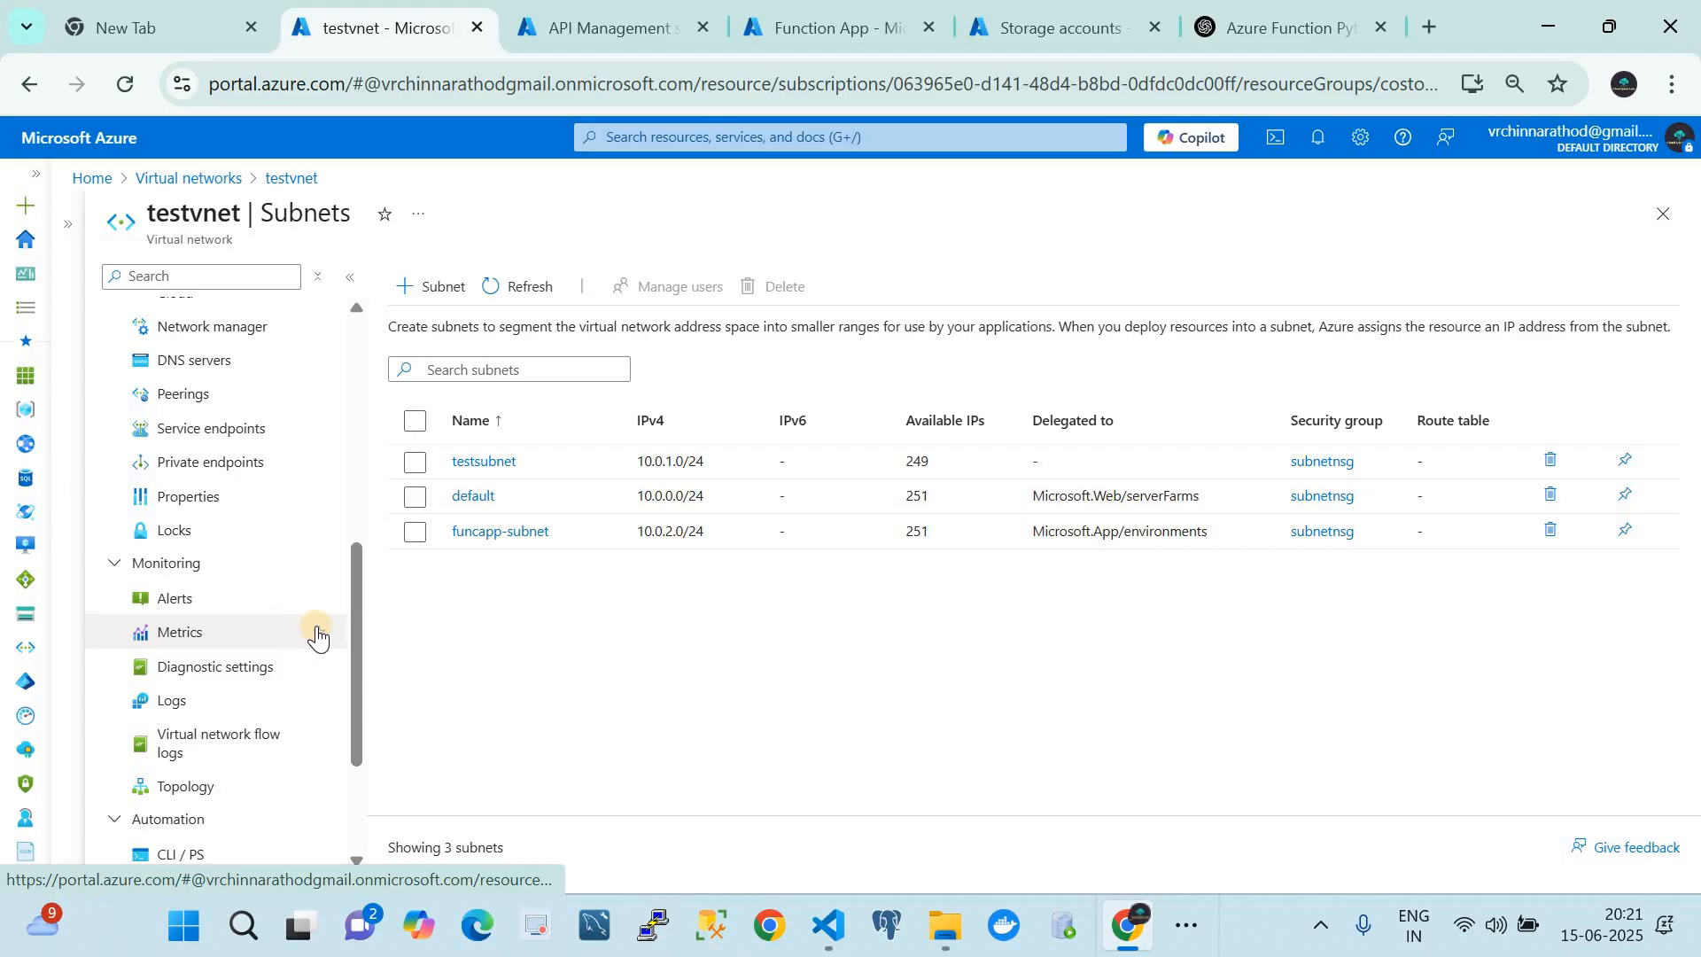
left_click(1324, 462)
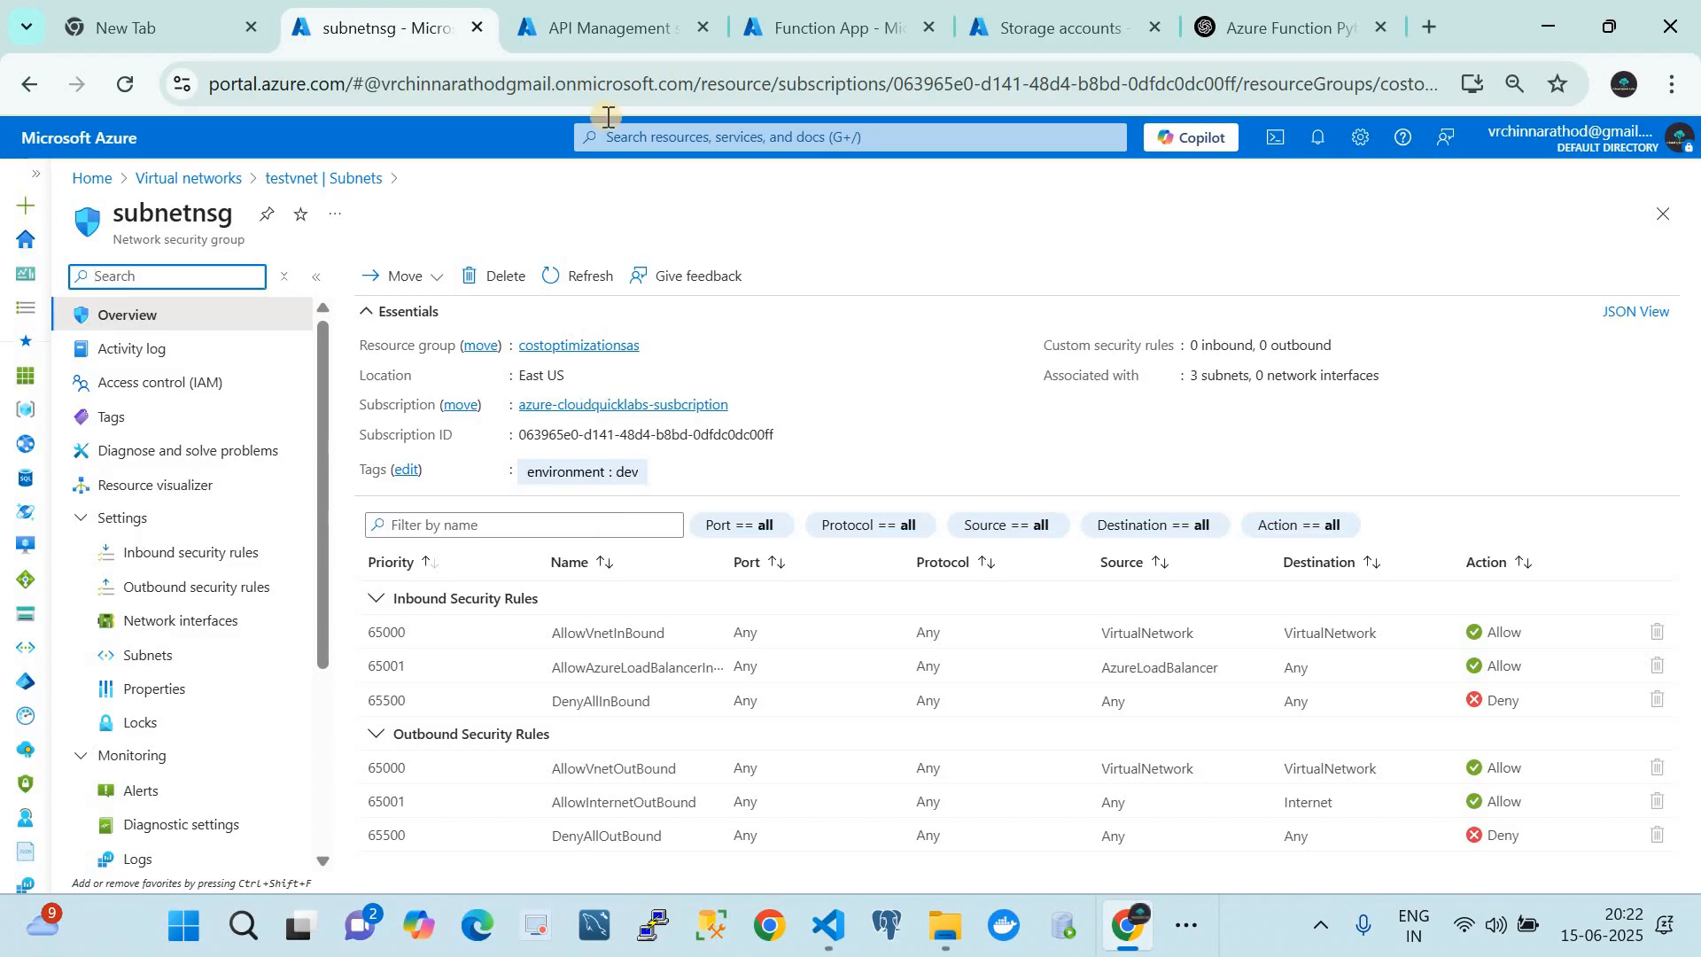
- Review the hosting plan options for a new function app and return to the Function App list
left_click(814, 24)
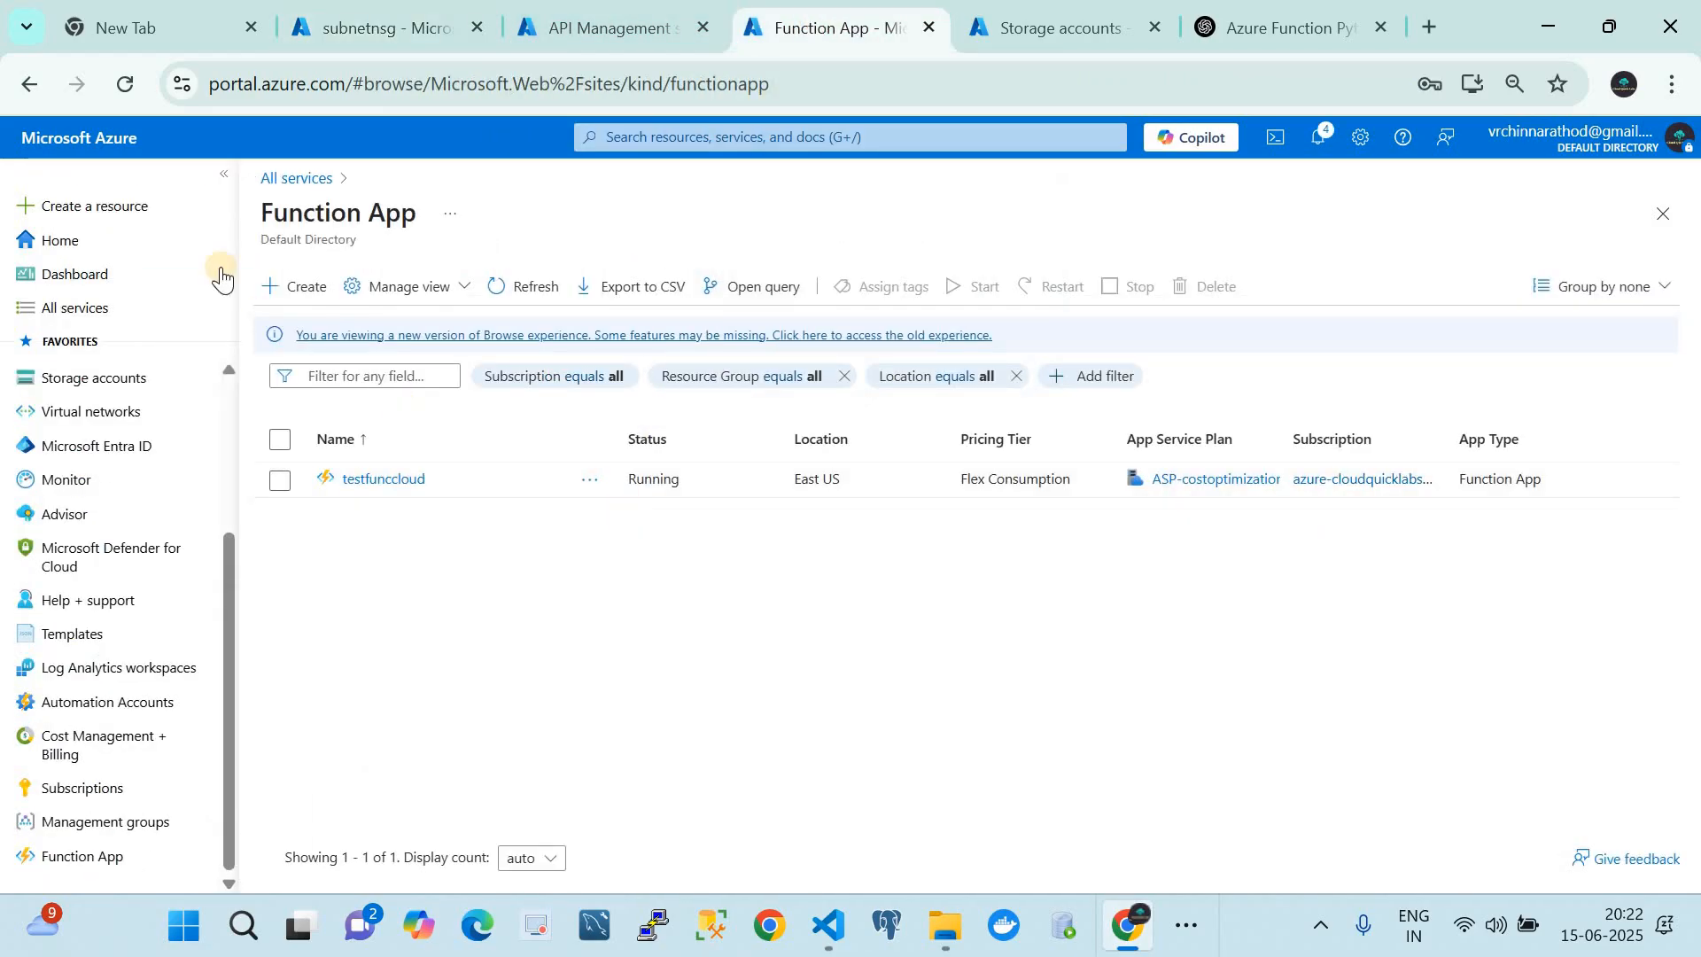
left_click(224, 173)
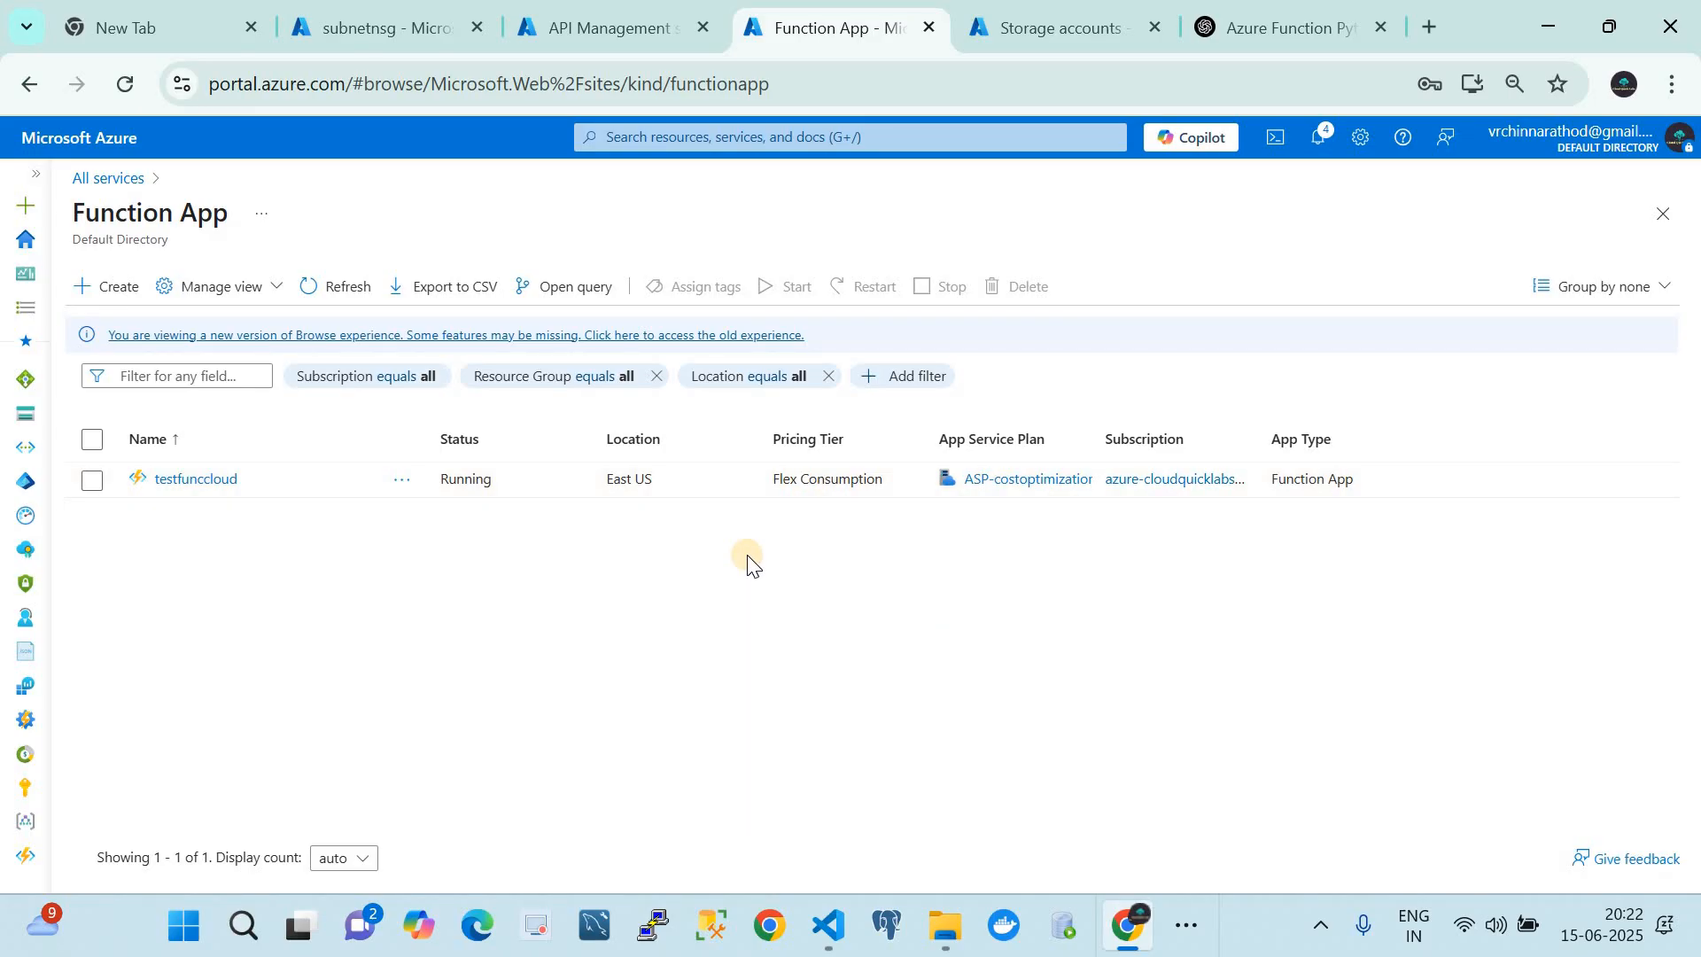
left_click(120, 291)
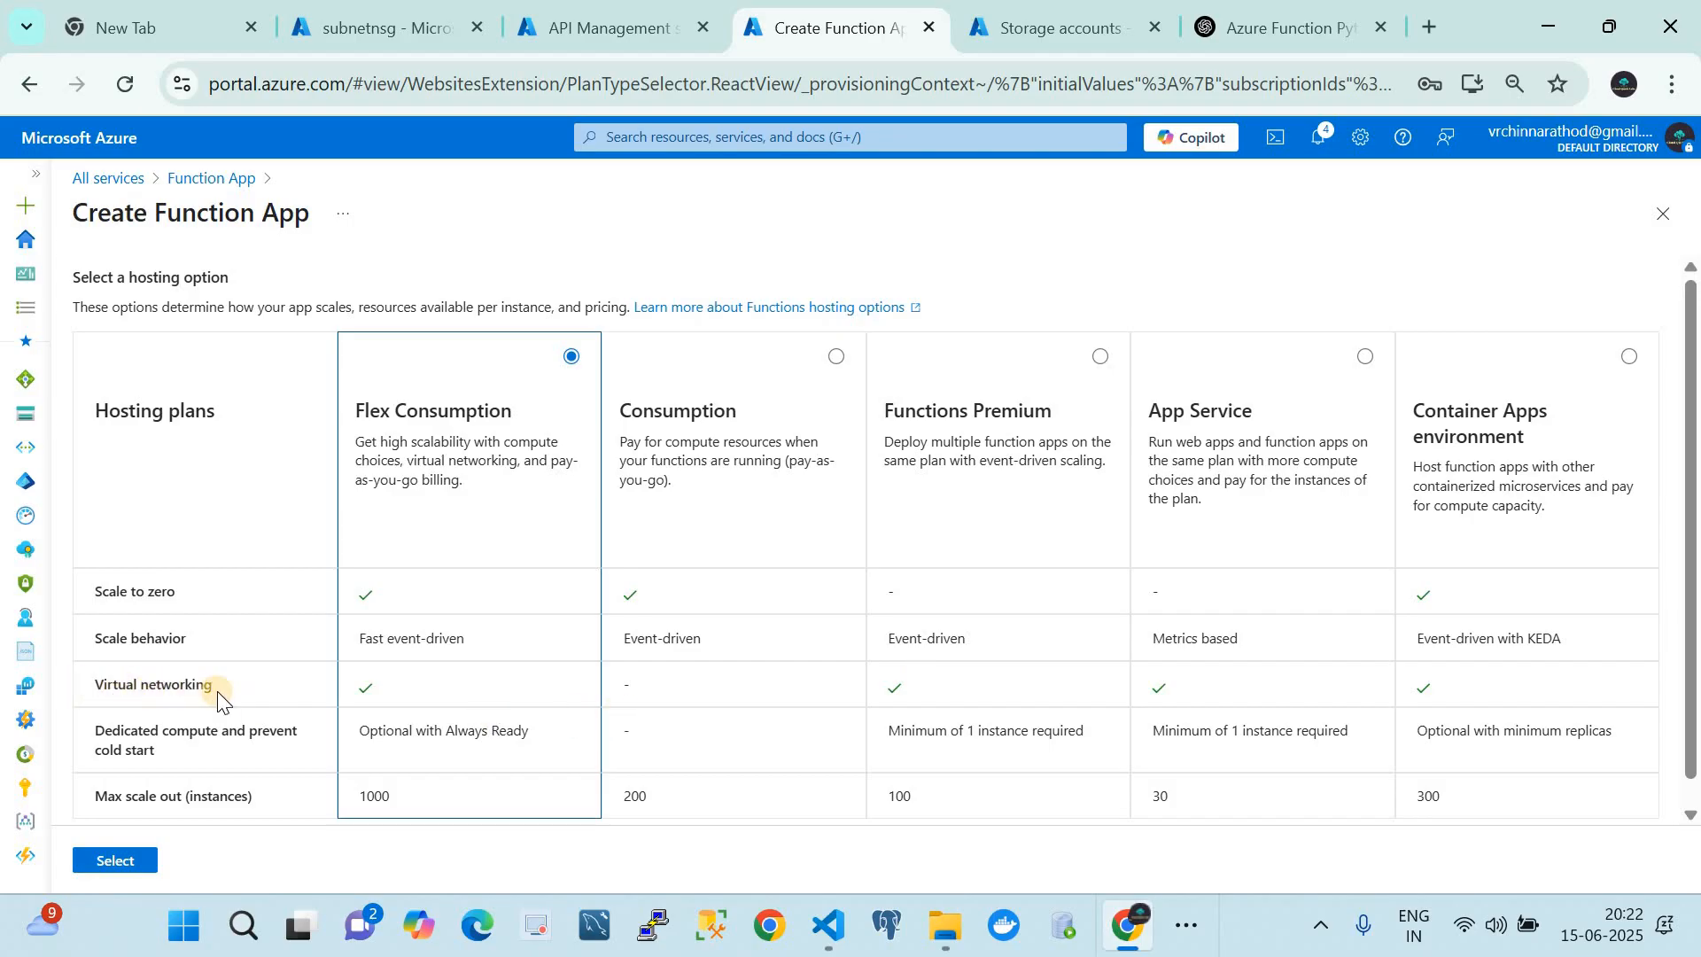
left_click(212, 178)
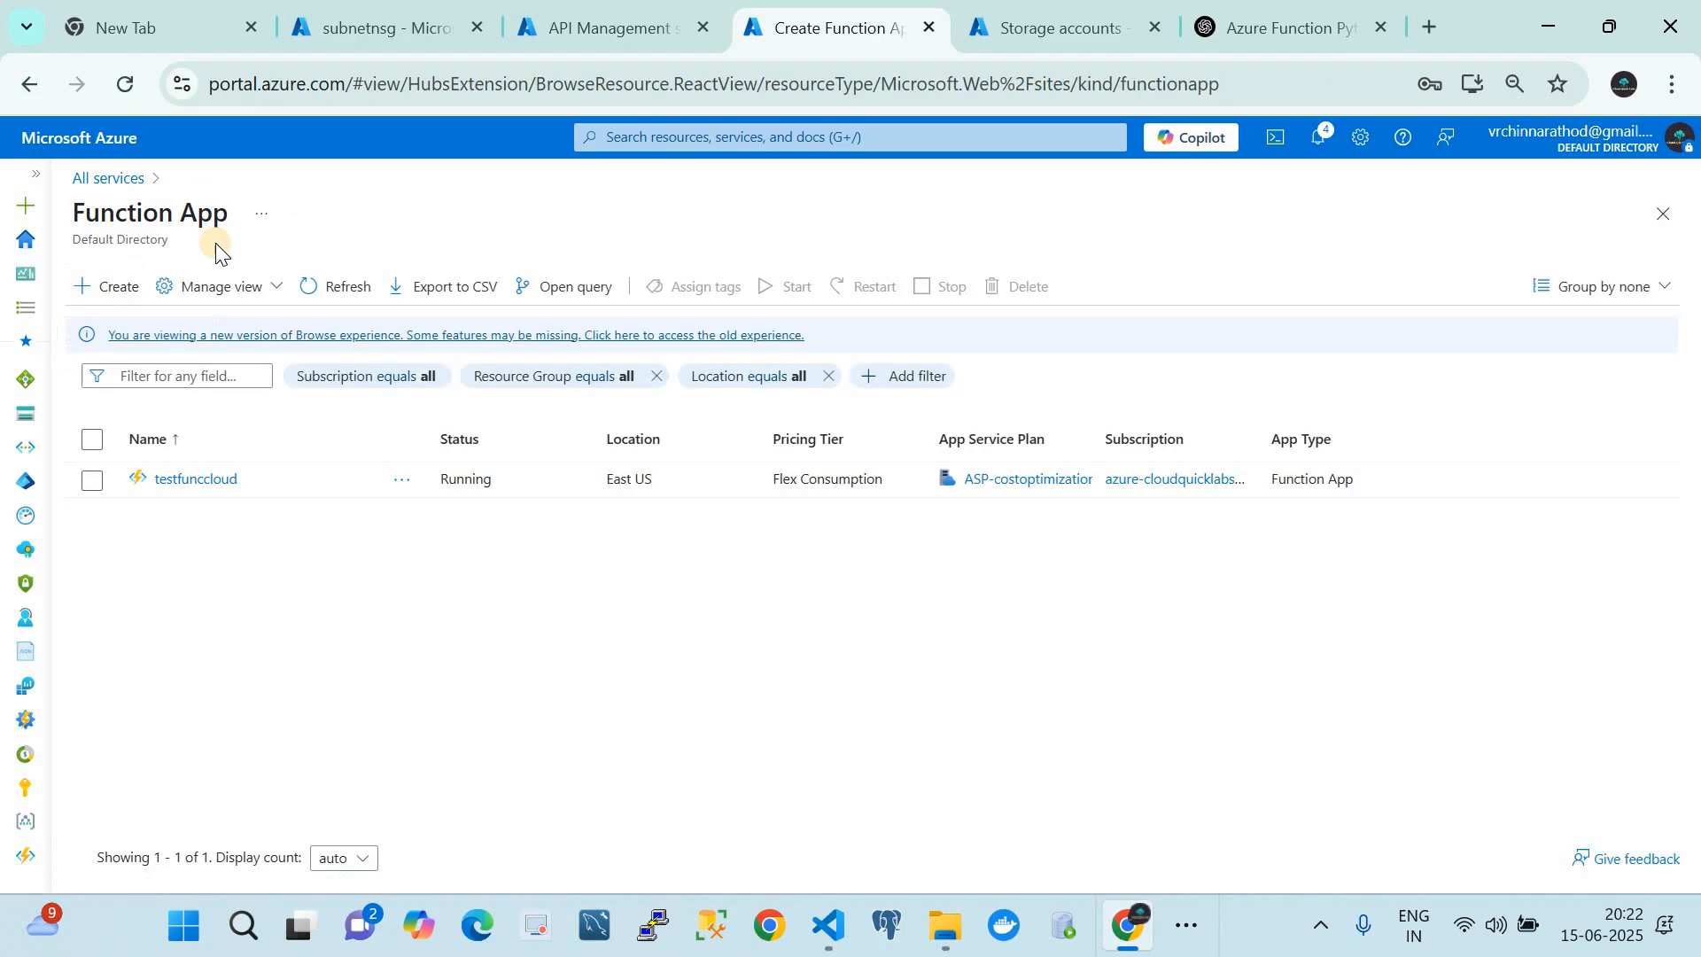
- Open the testfunccloud function app and display its Networking settings
left_click(202, 479)
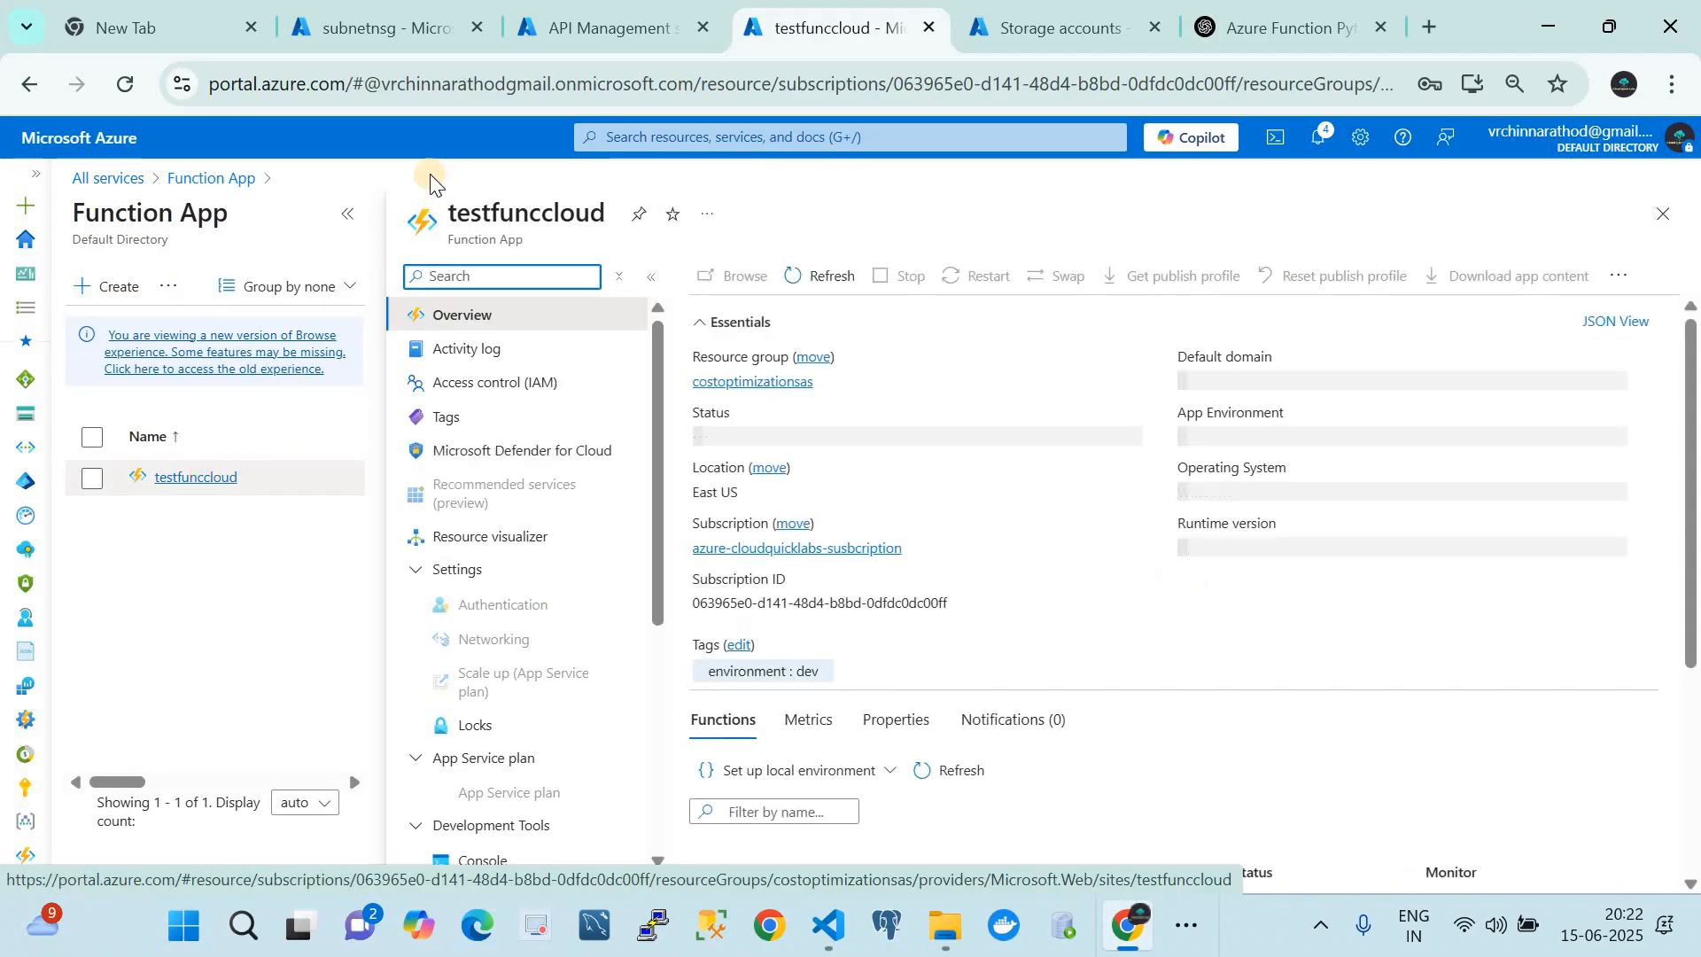
left_click(346, 218)
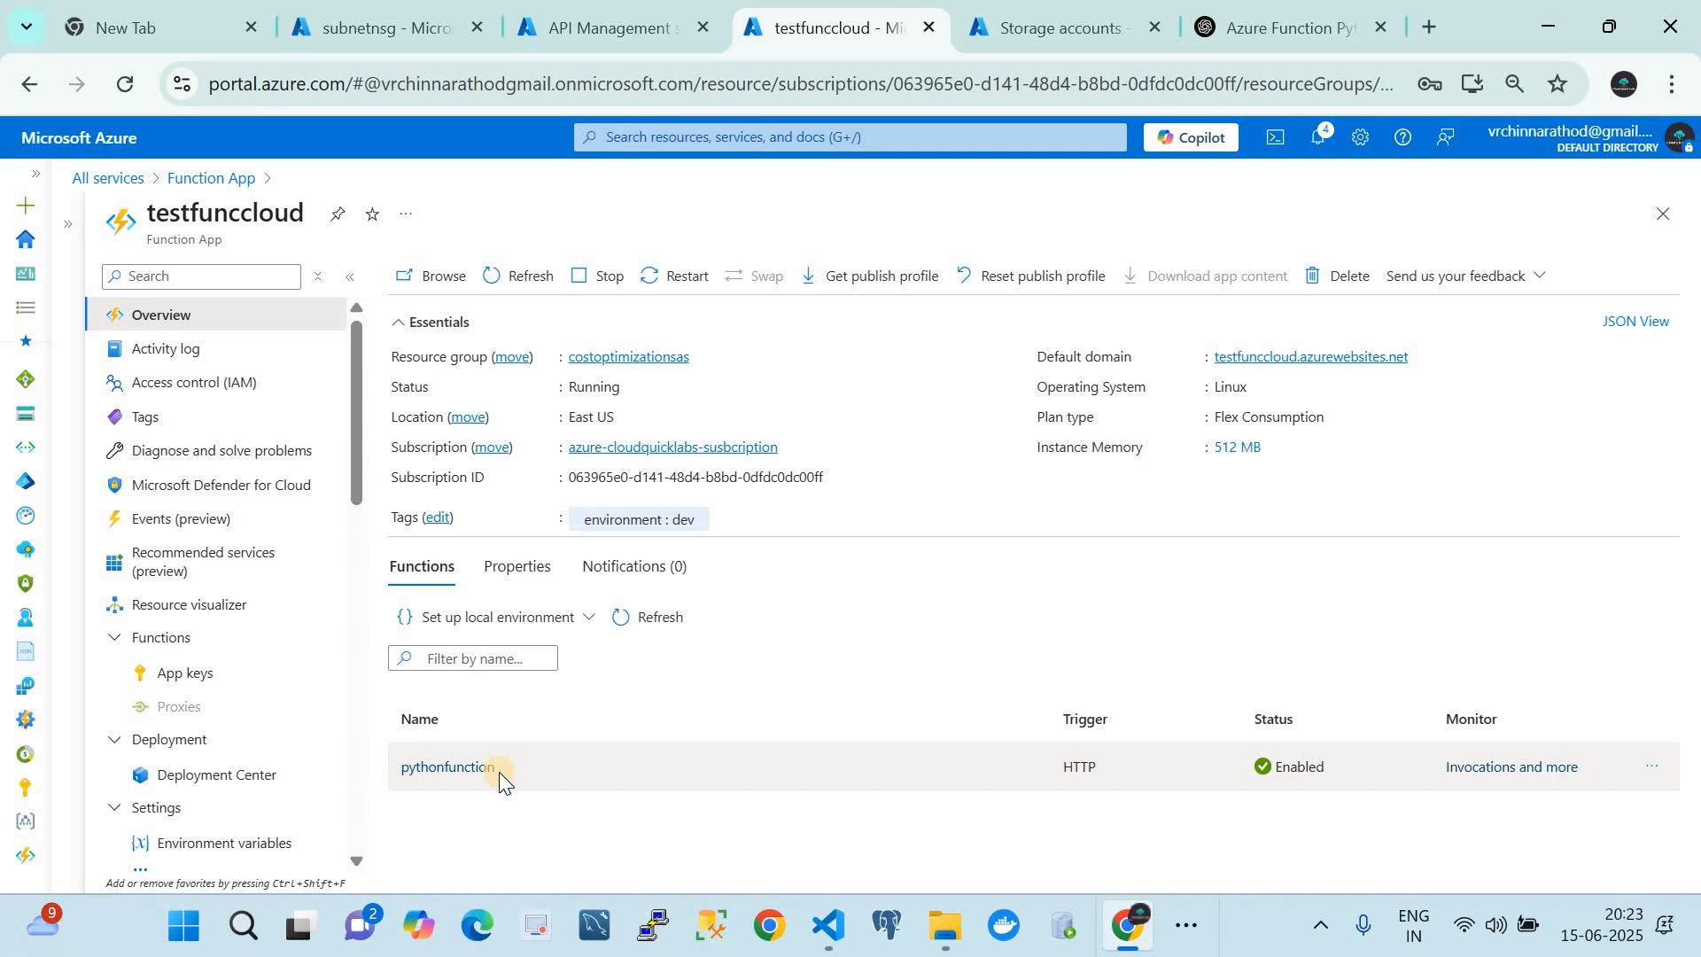
scroll(202, 719, "down", 3)
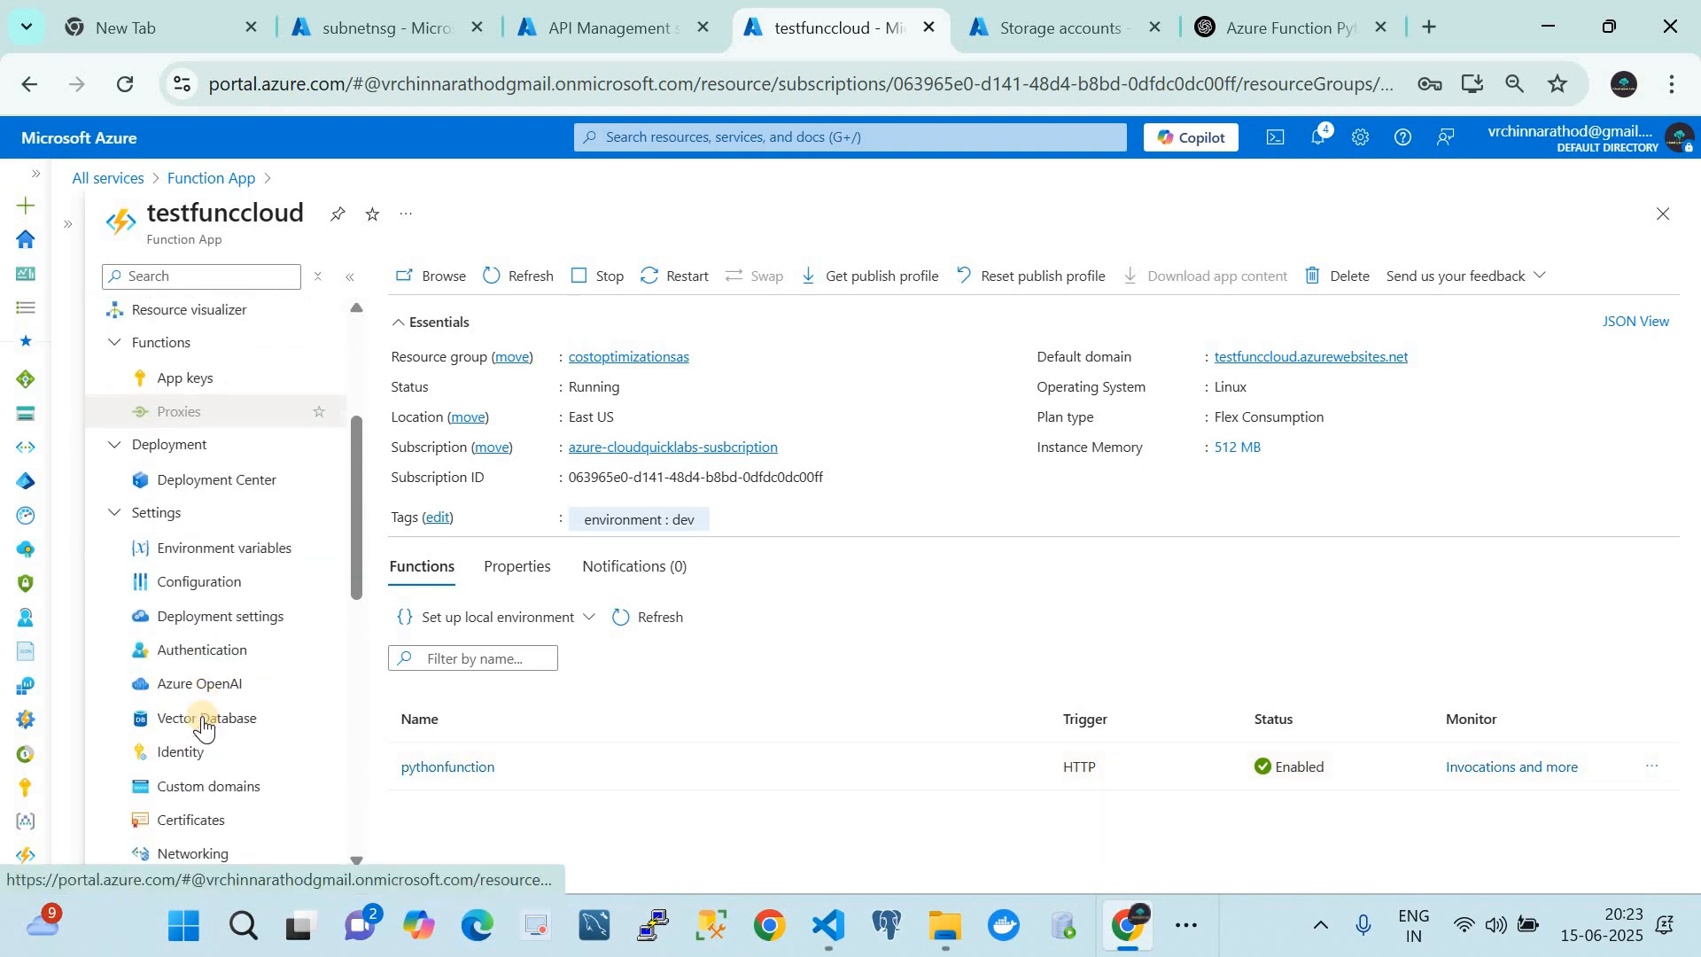
scroll(208, 656, "down", 2)
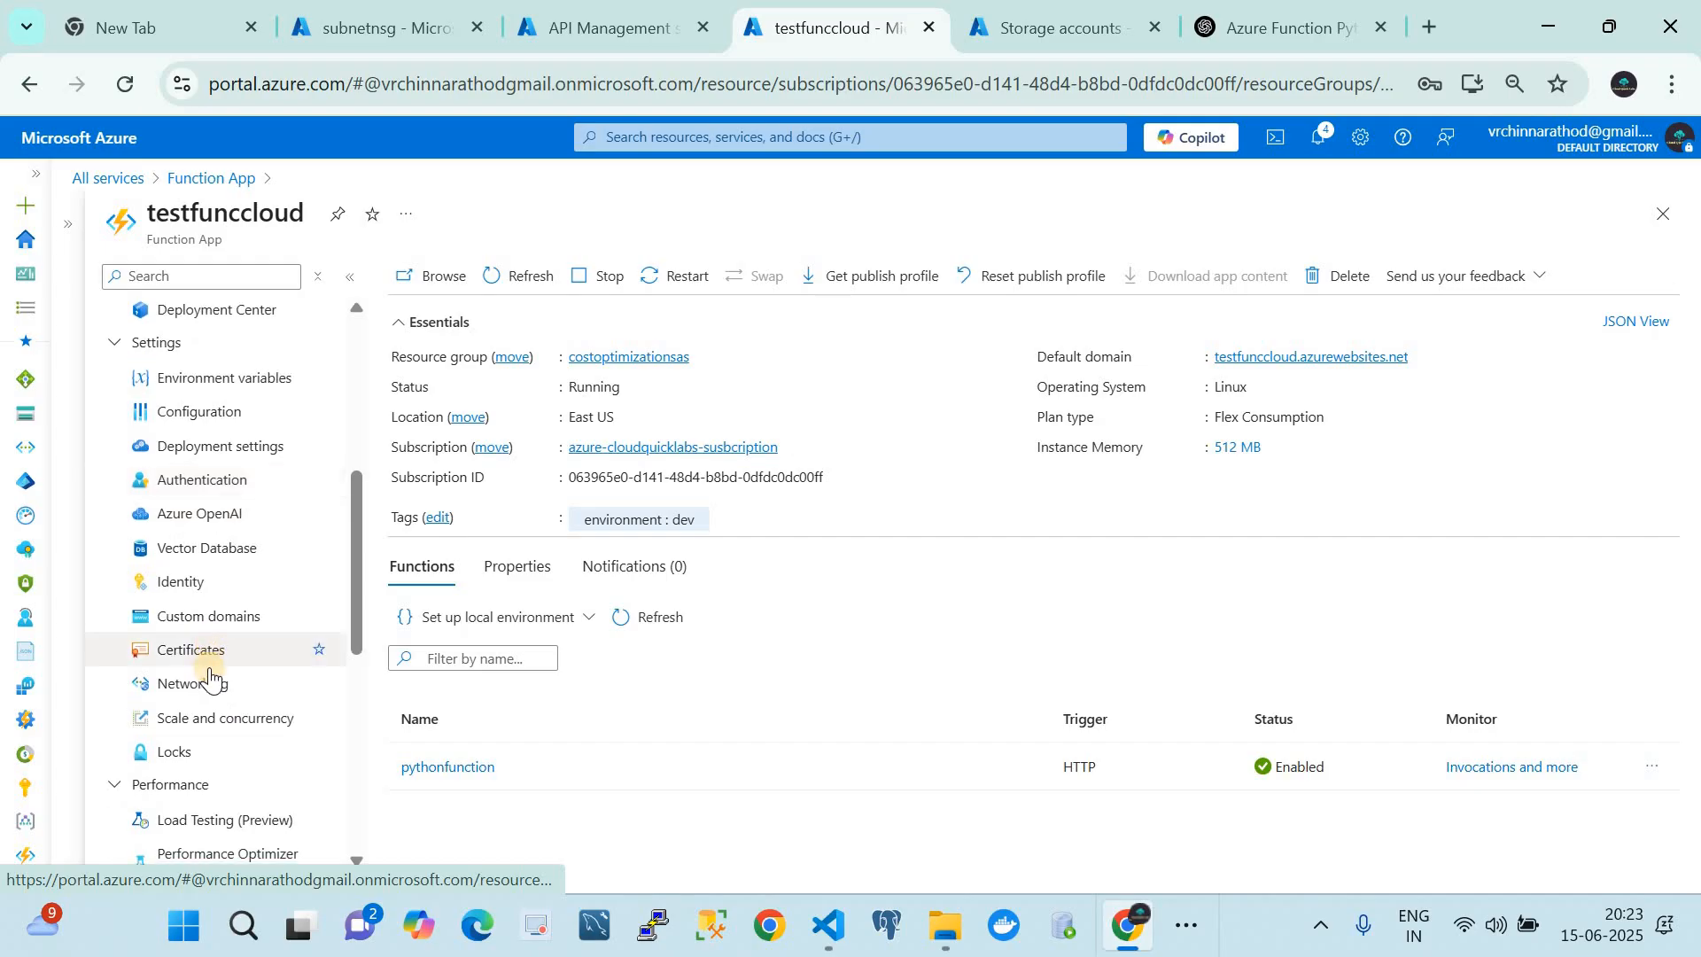
left_click(210, 683)
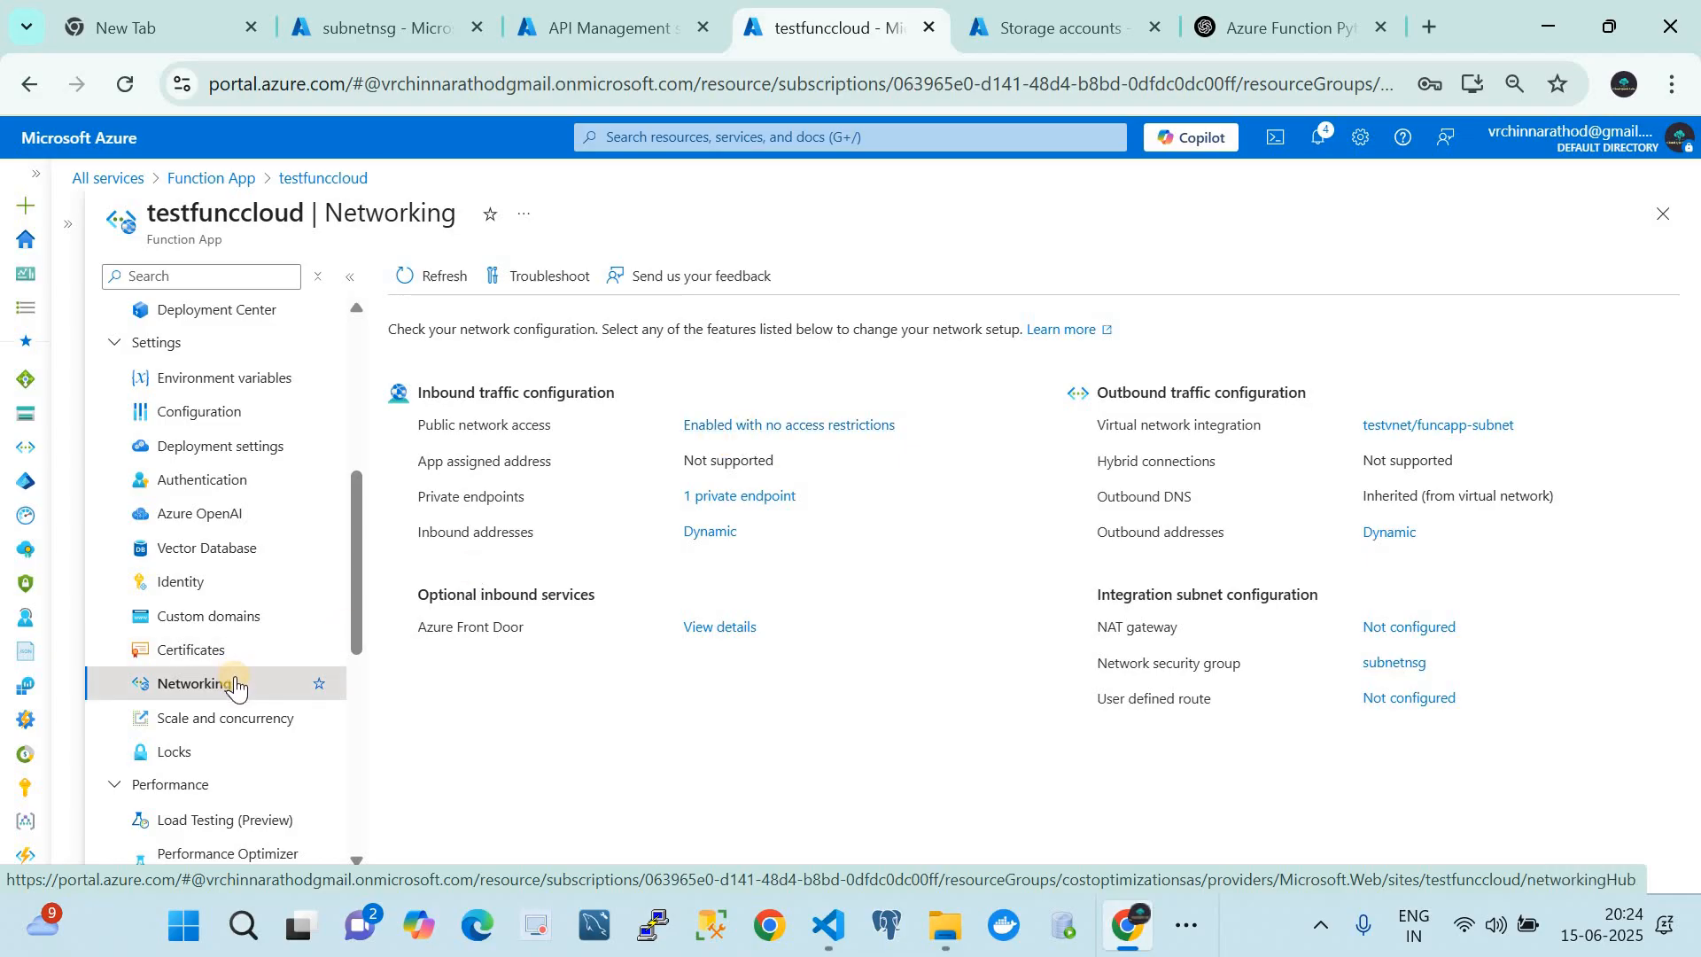
- Disable public network access for testfunccloud, agree to the access restriction update, and return to its Networking settings
left_click(756, 427)
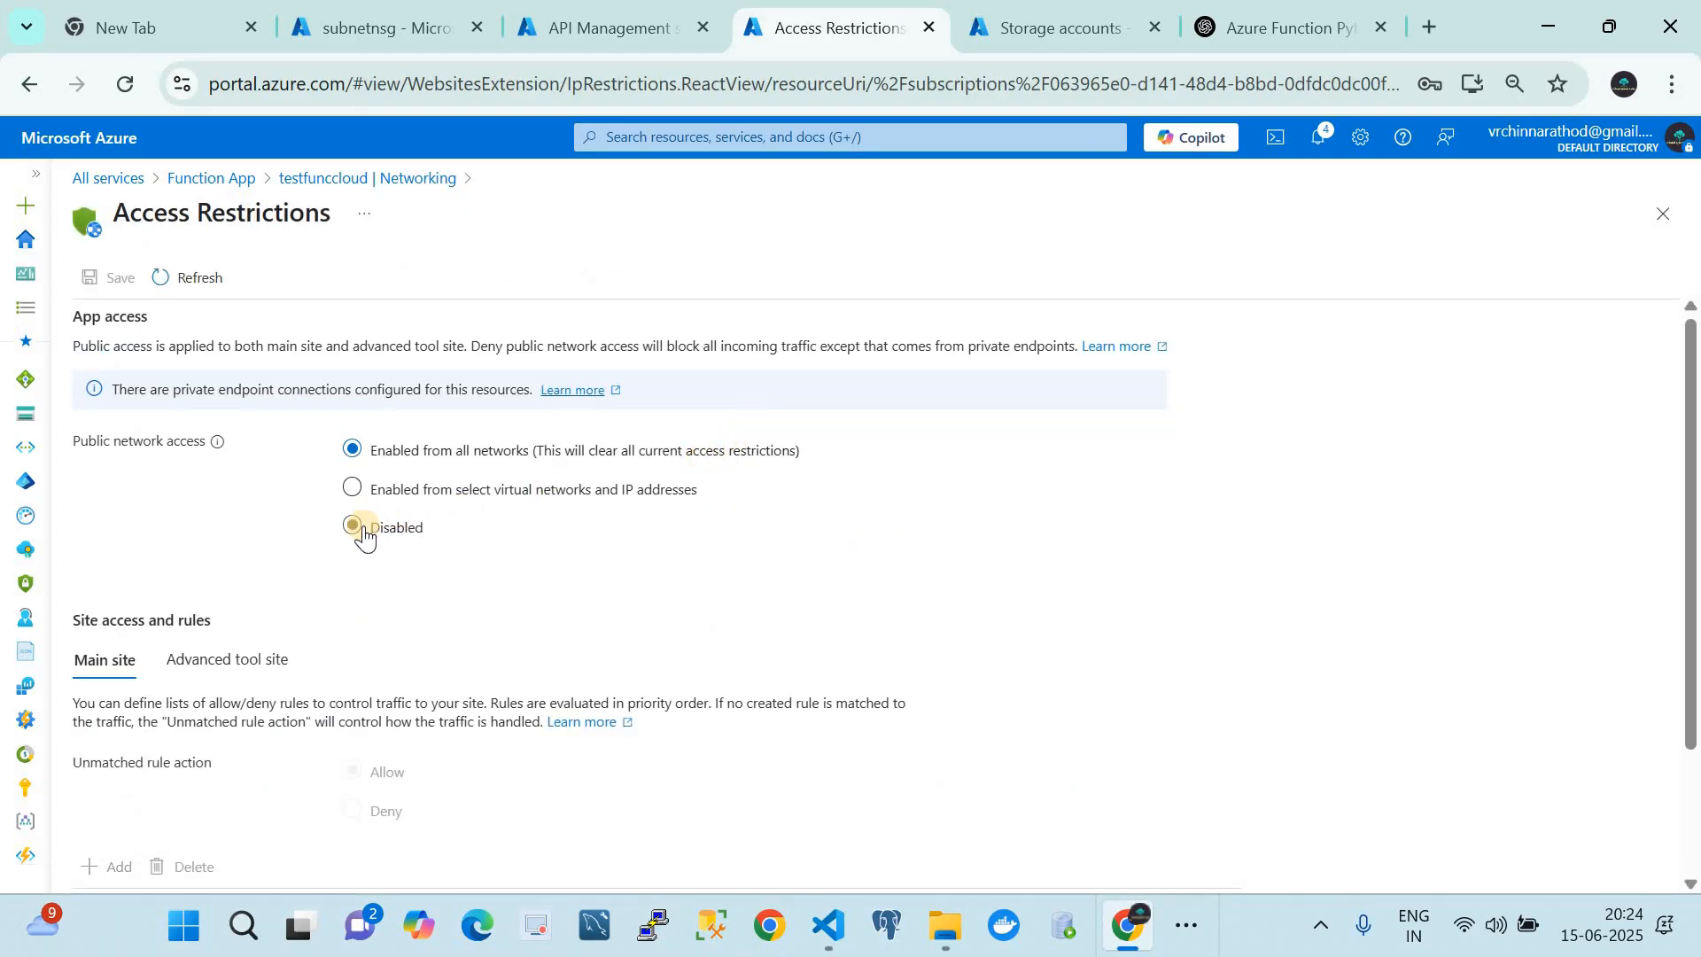
left_click(364, 532)
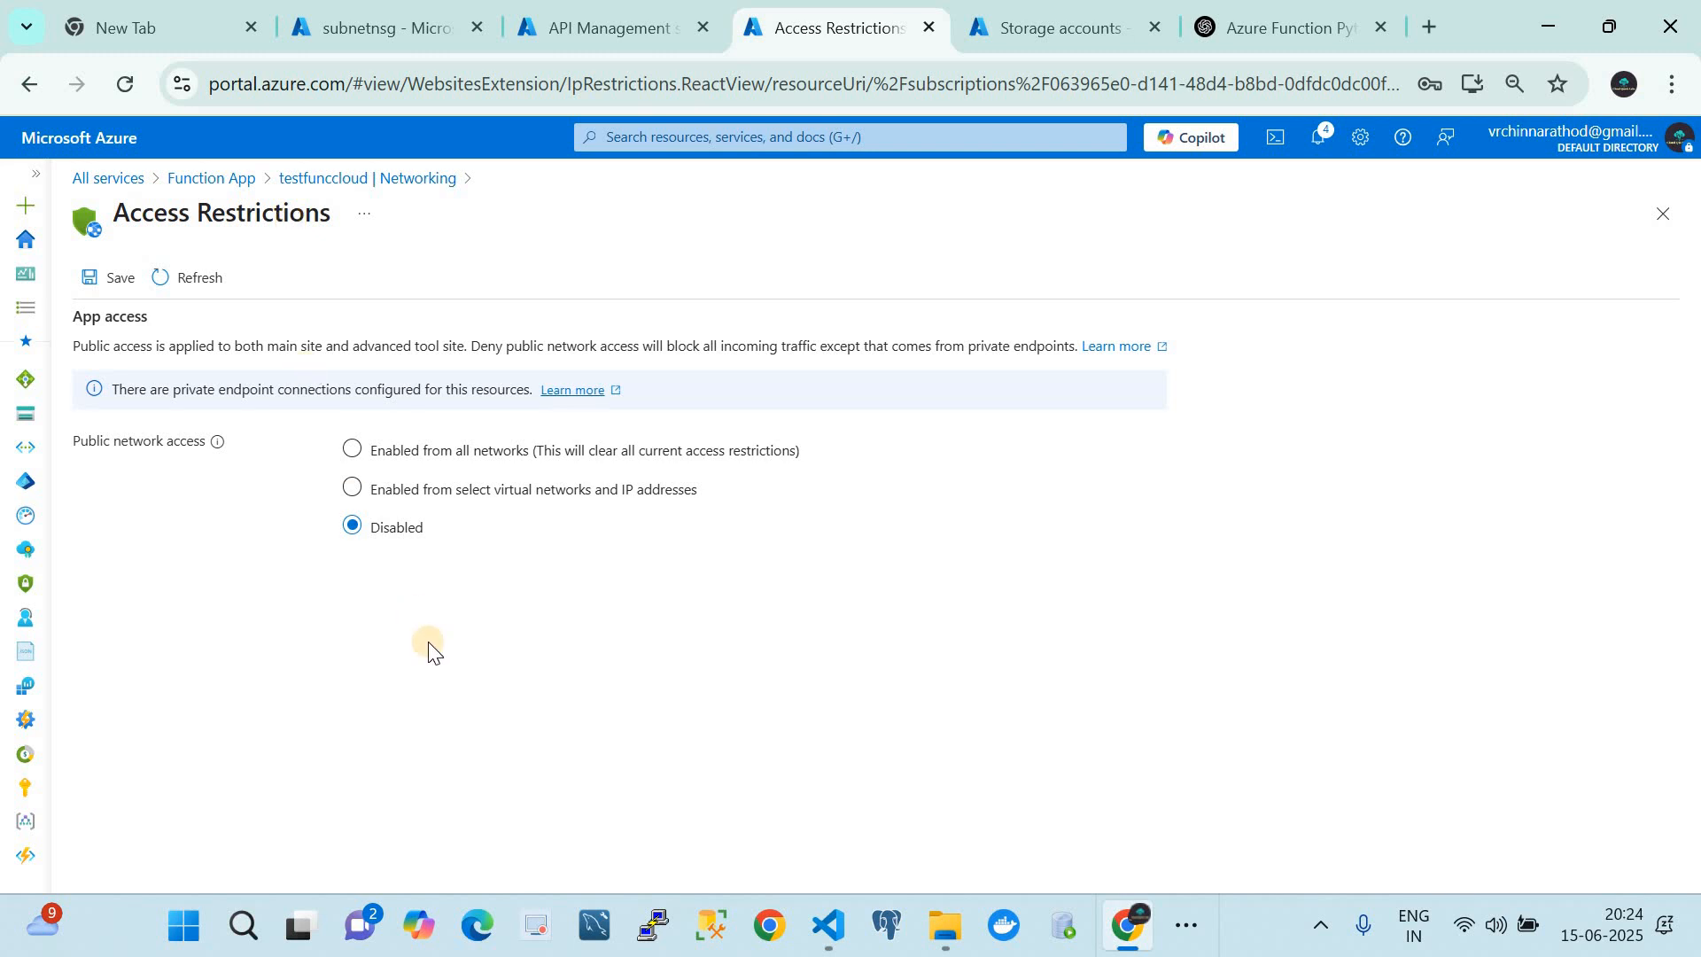
left_click(113, 280)
left_click(88, 381)
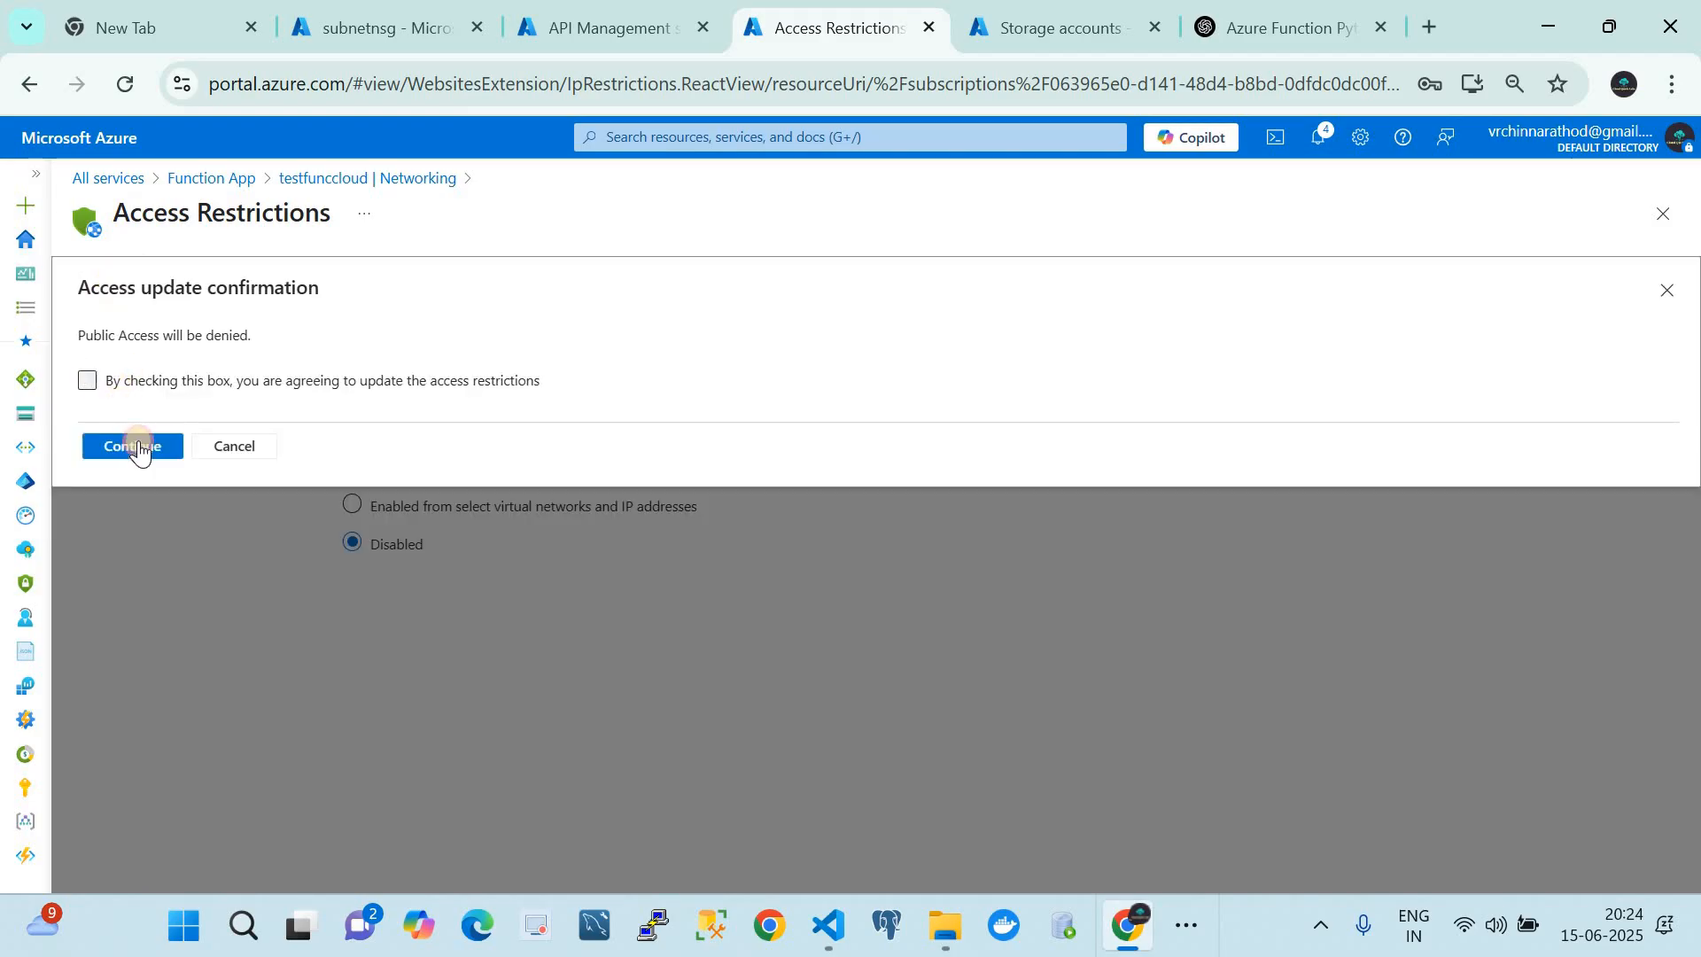
left_click(139, 446)
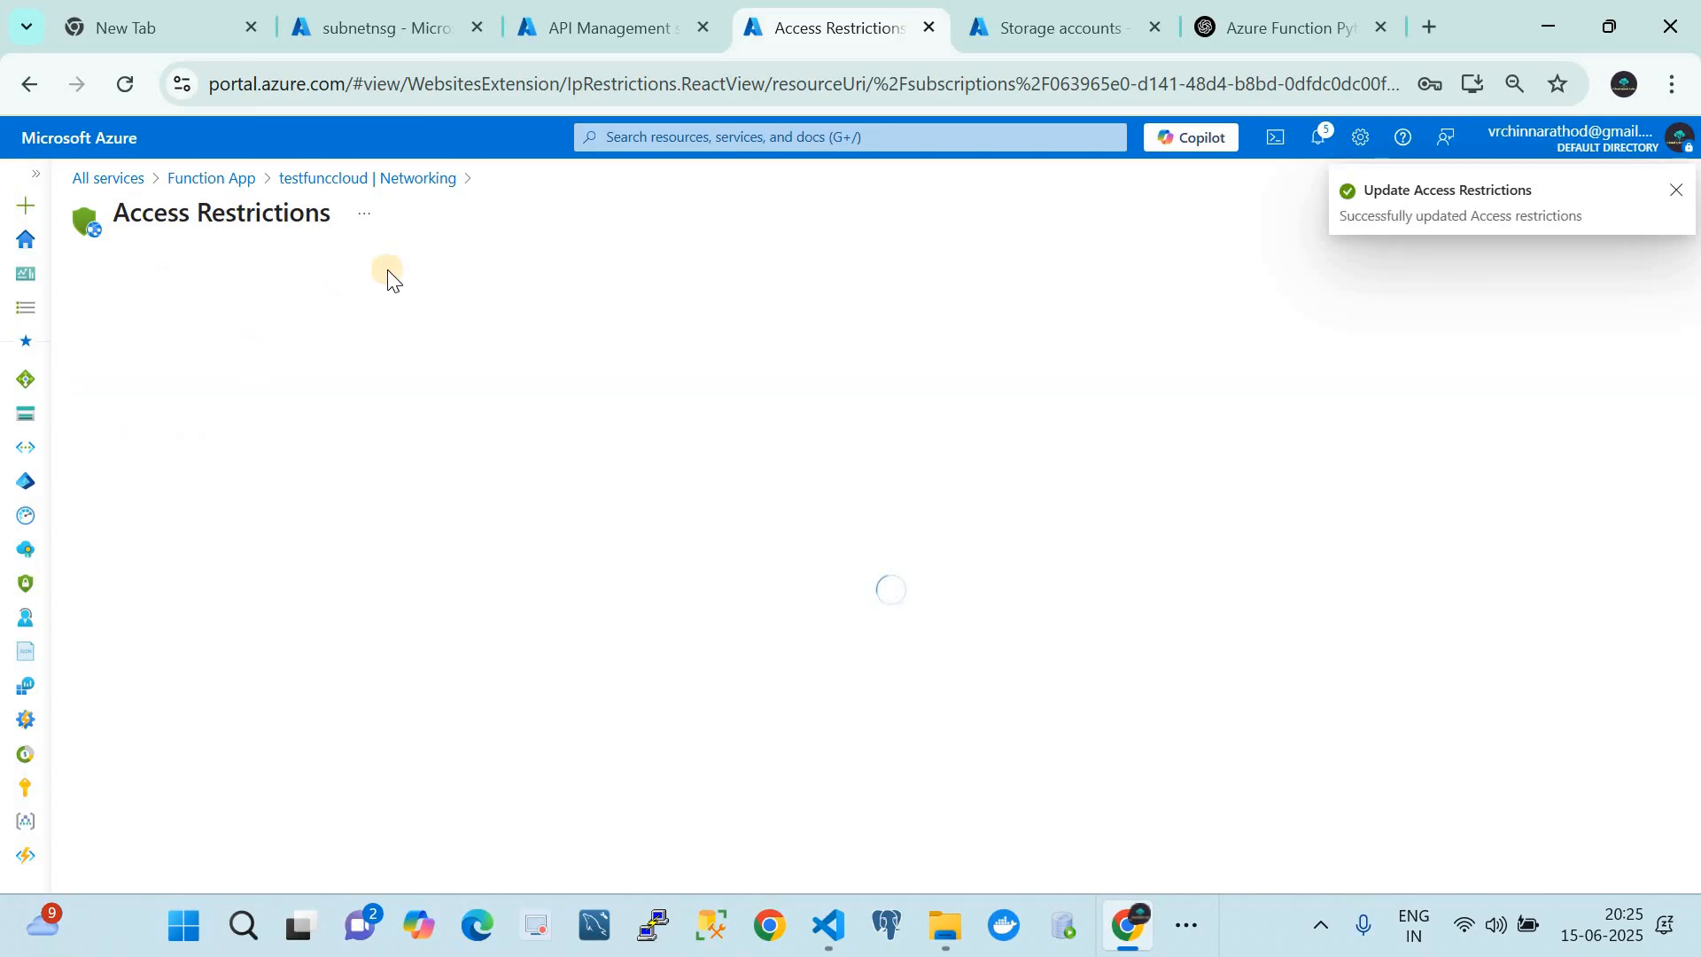
left_click(371, 179)
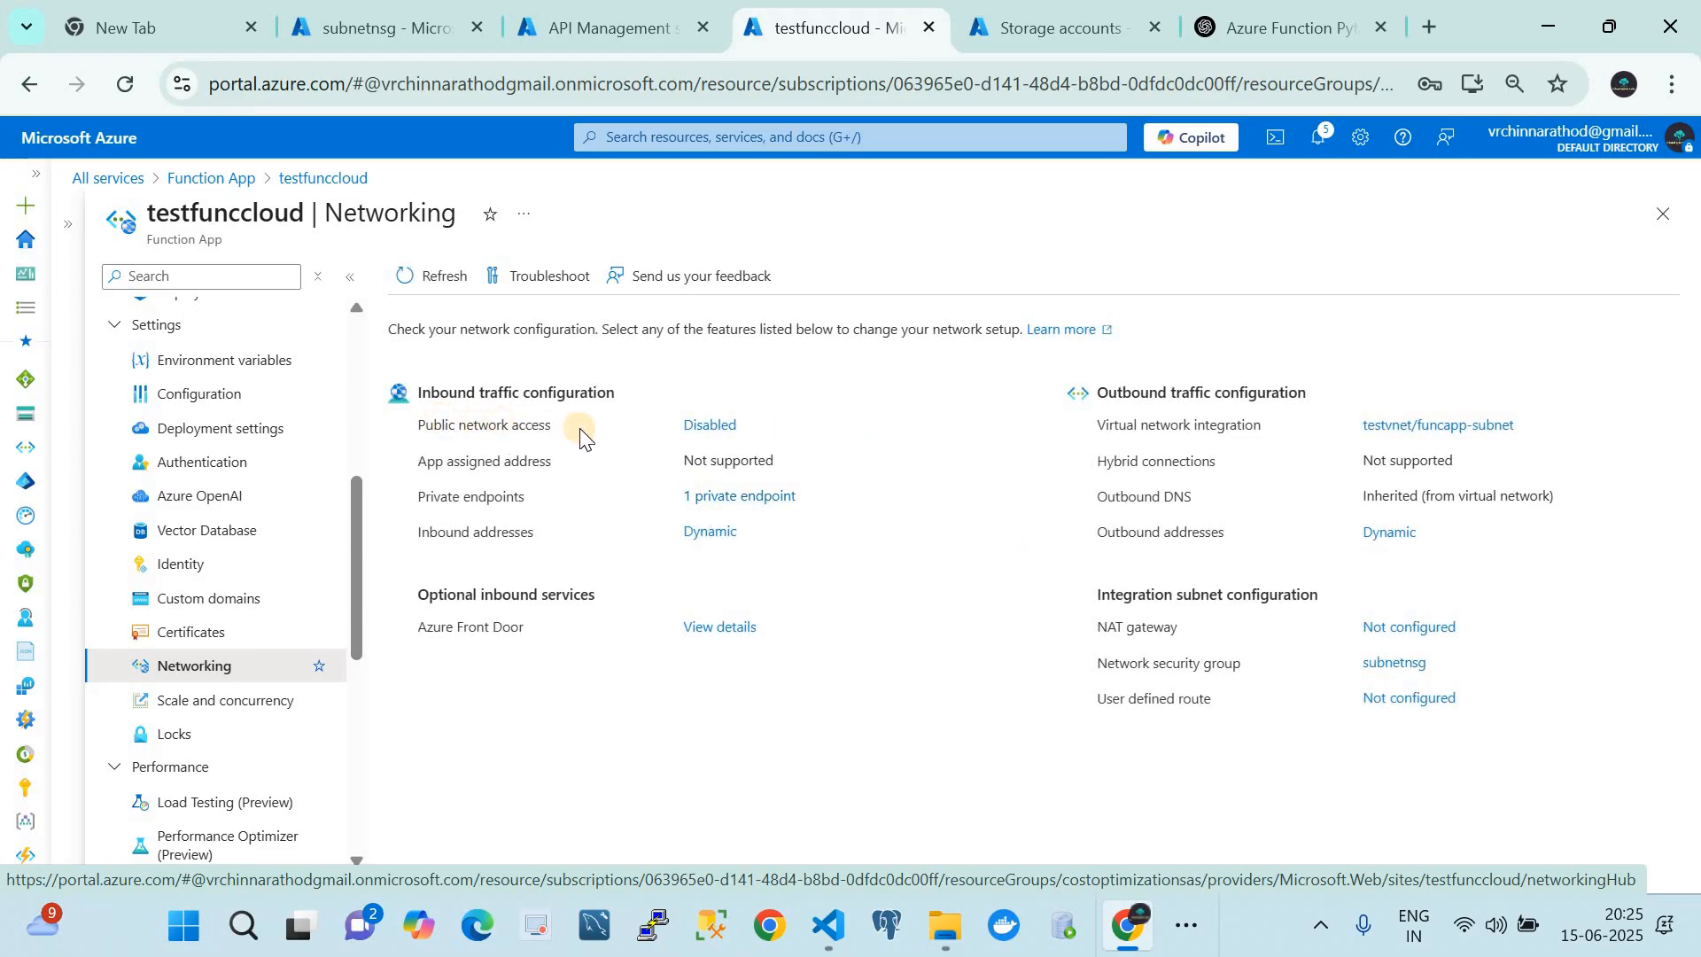
- Review testfunccloud's private endpoint connections and the details of funcappvnetendpoint, and return to the Networking settings
left_click(696, 437)
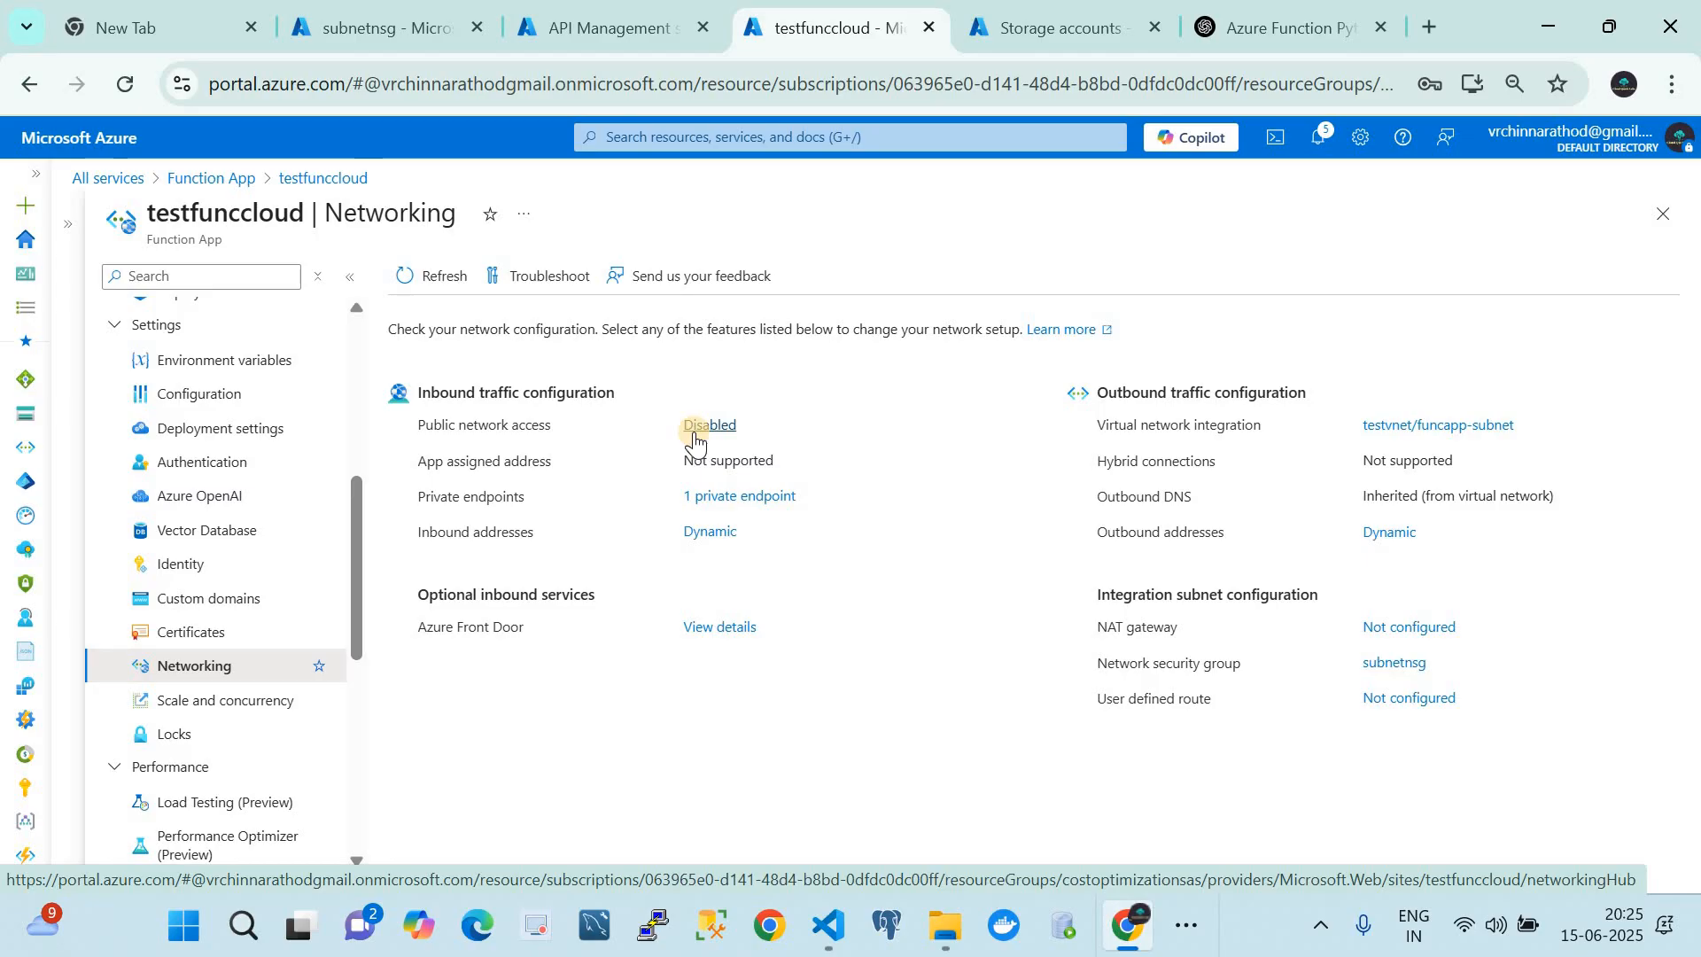
left_click(727, 497)
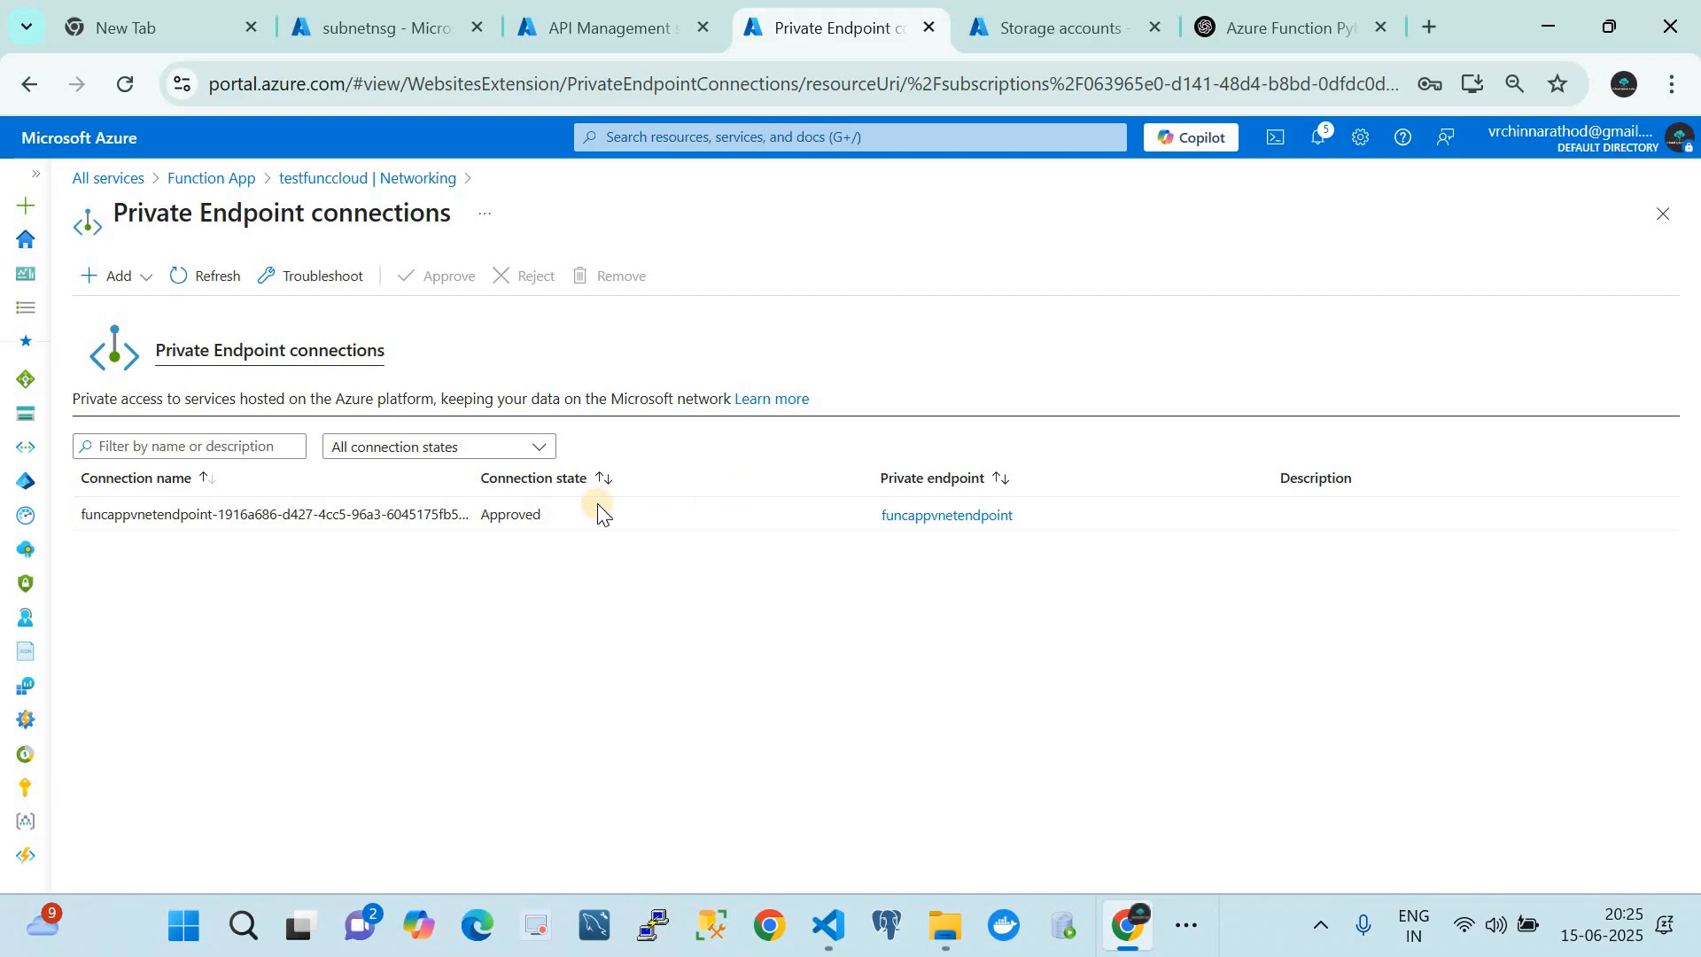
left_click(98, 290)
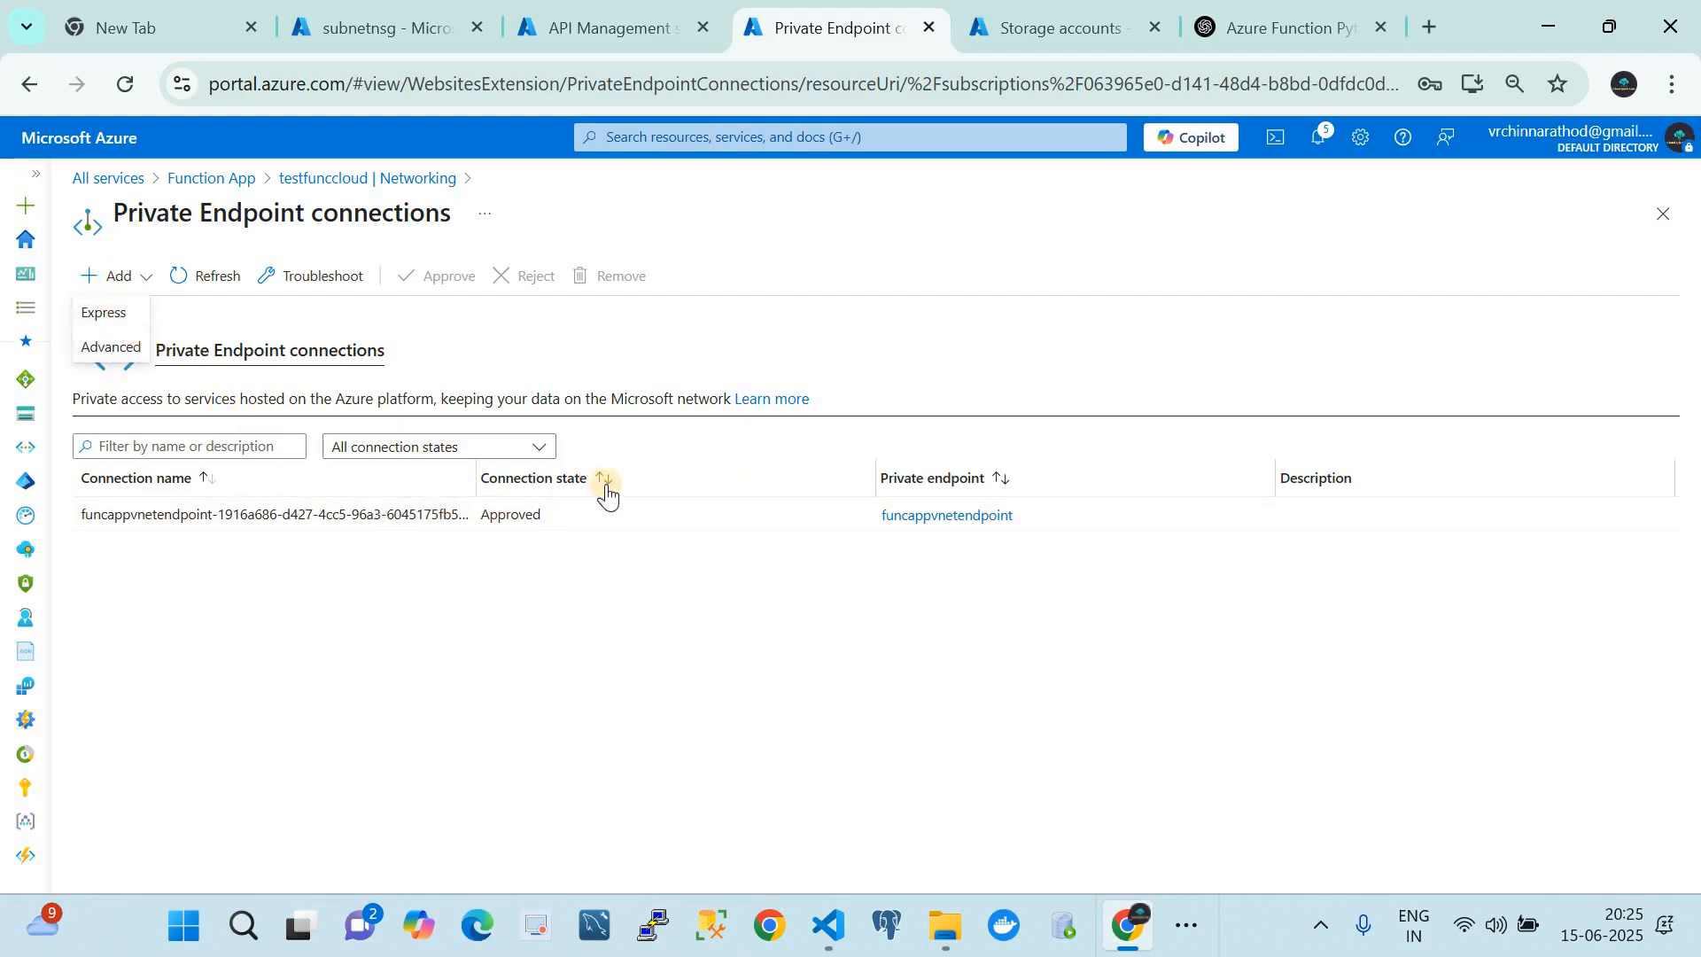
left_click(923, 521)
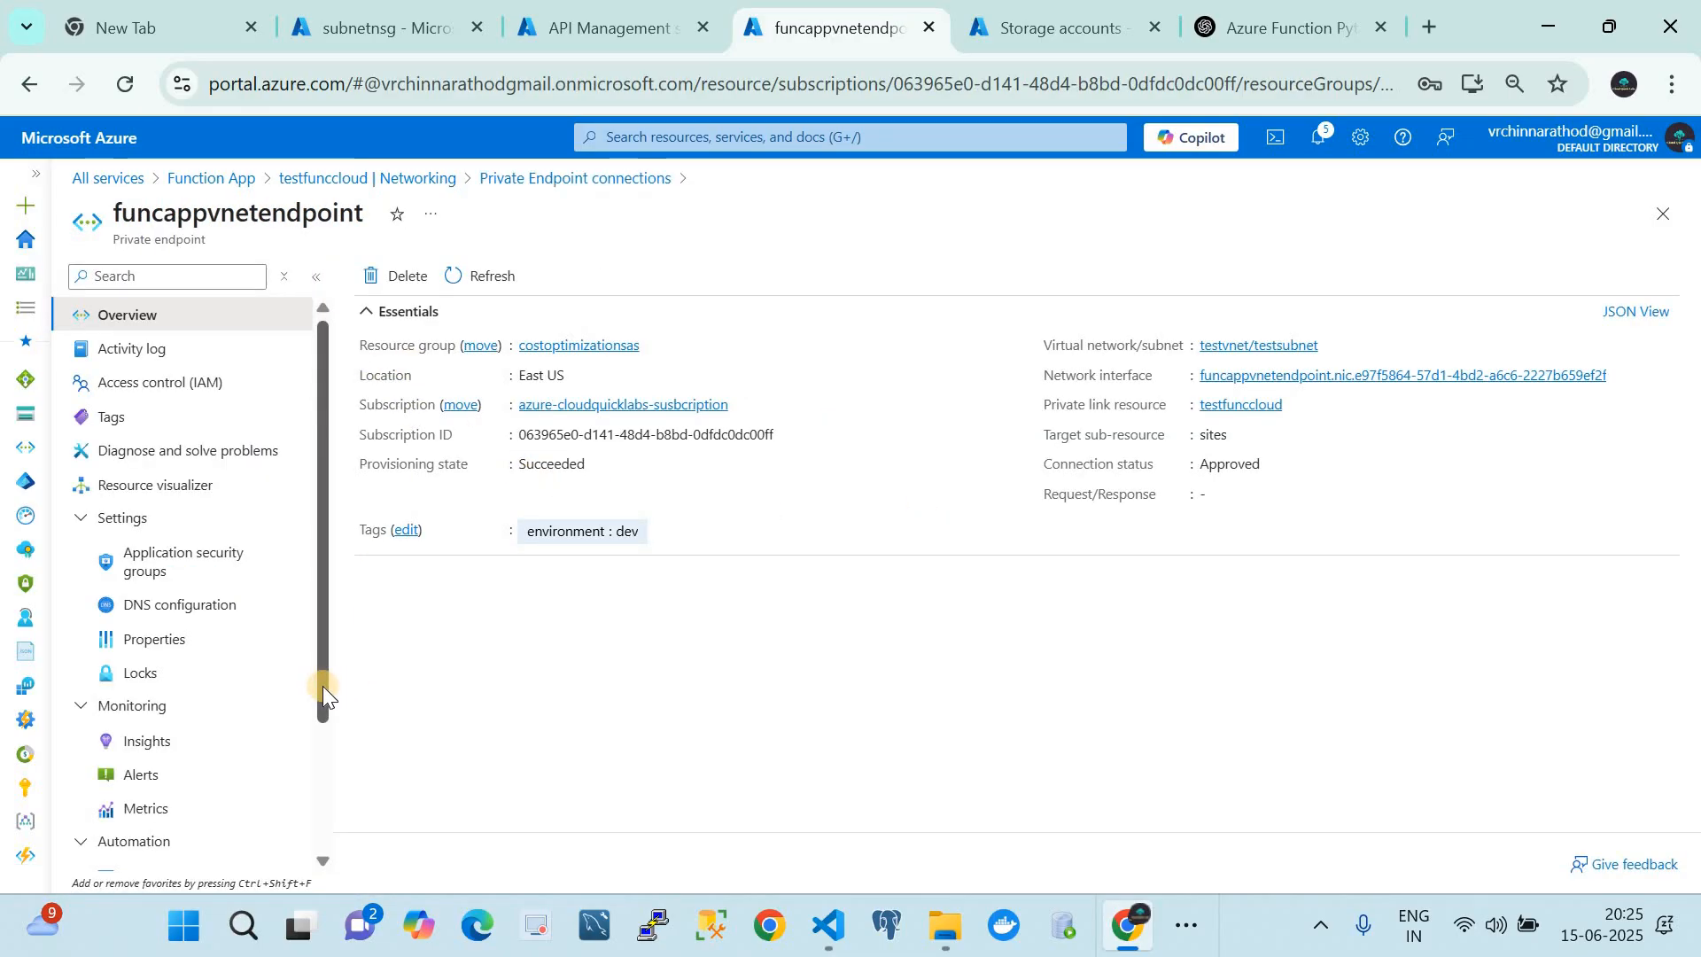
left_click(417, 183)
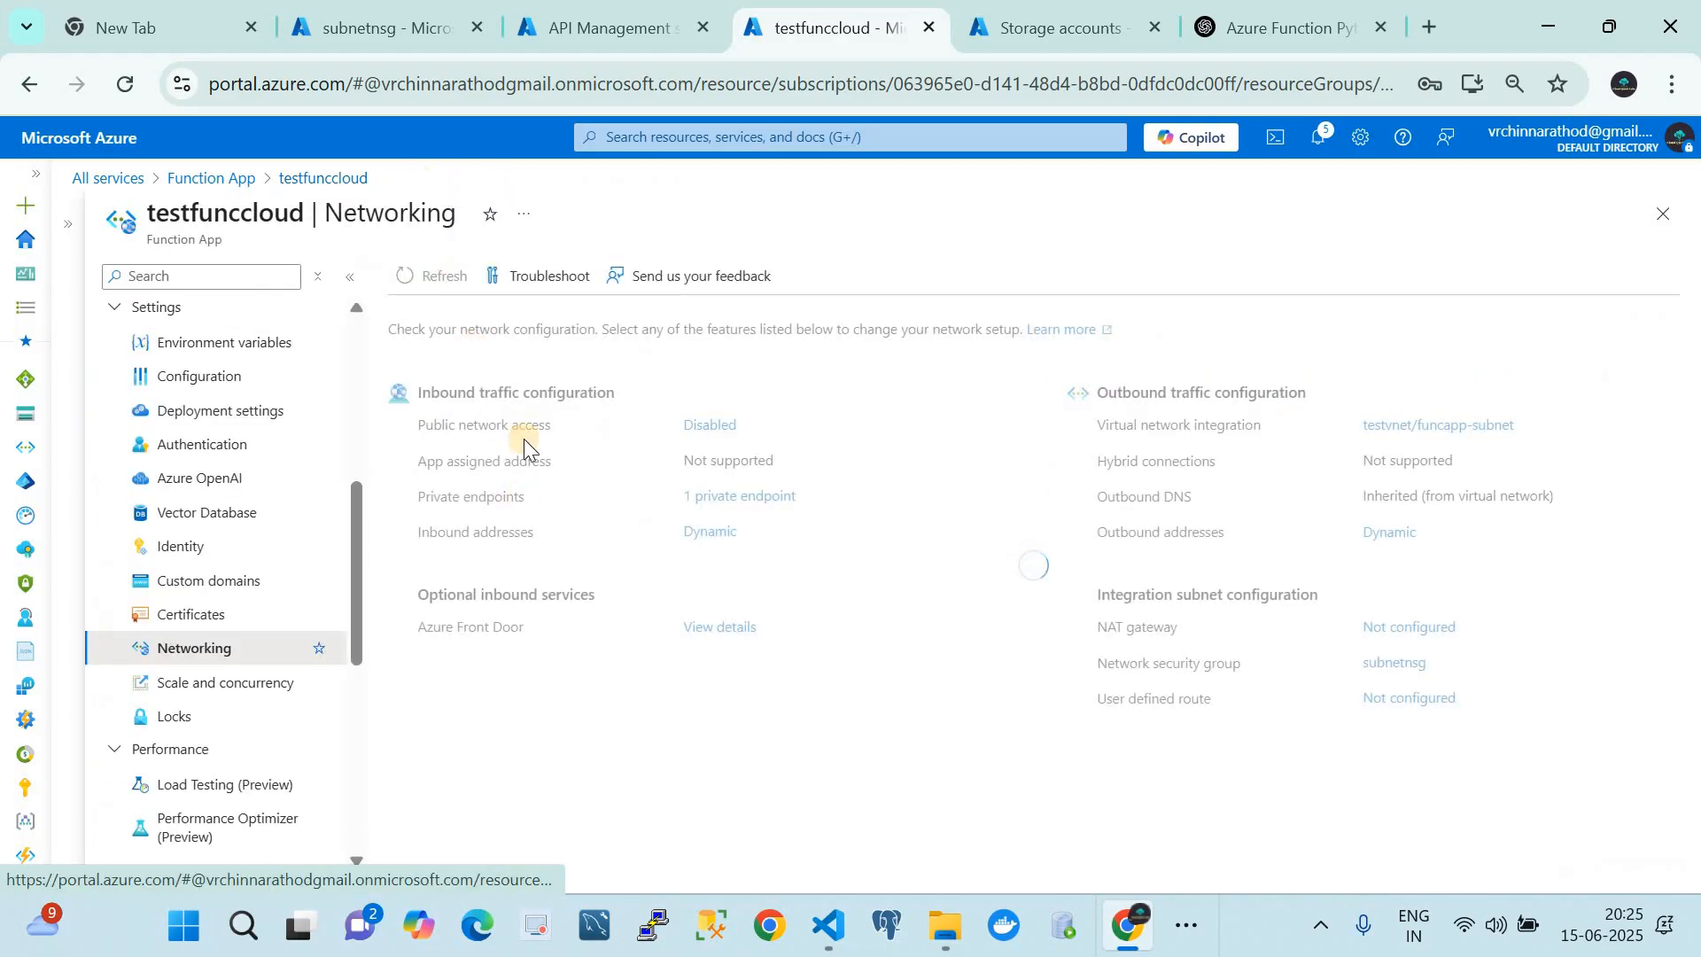
left_click(707, 497)
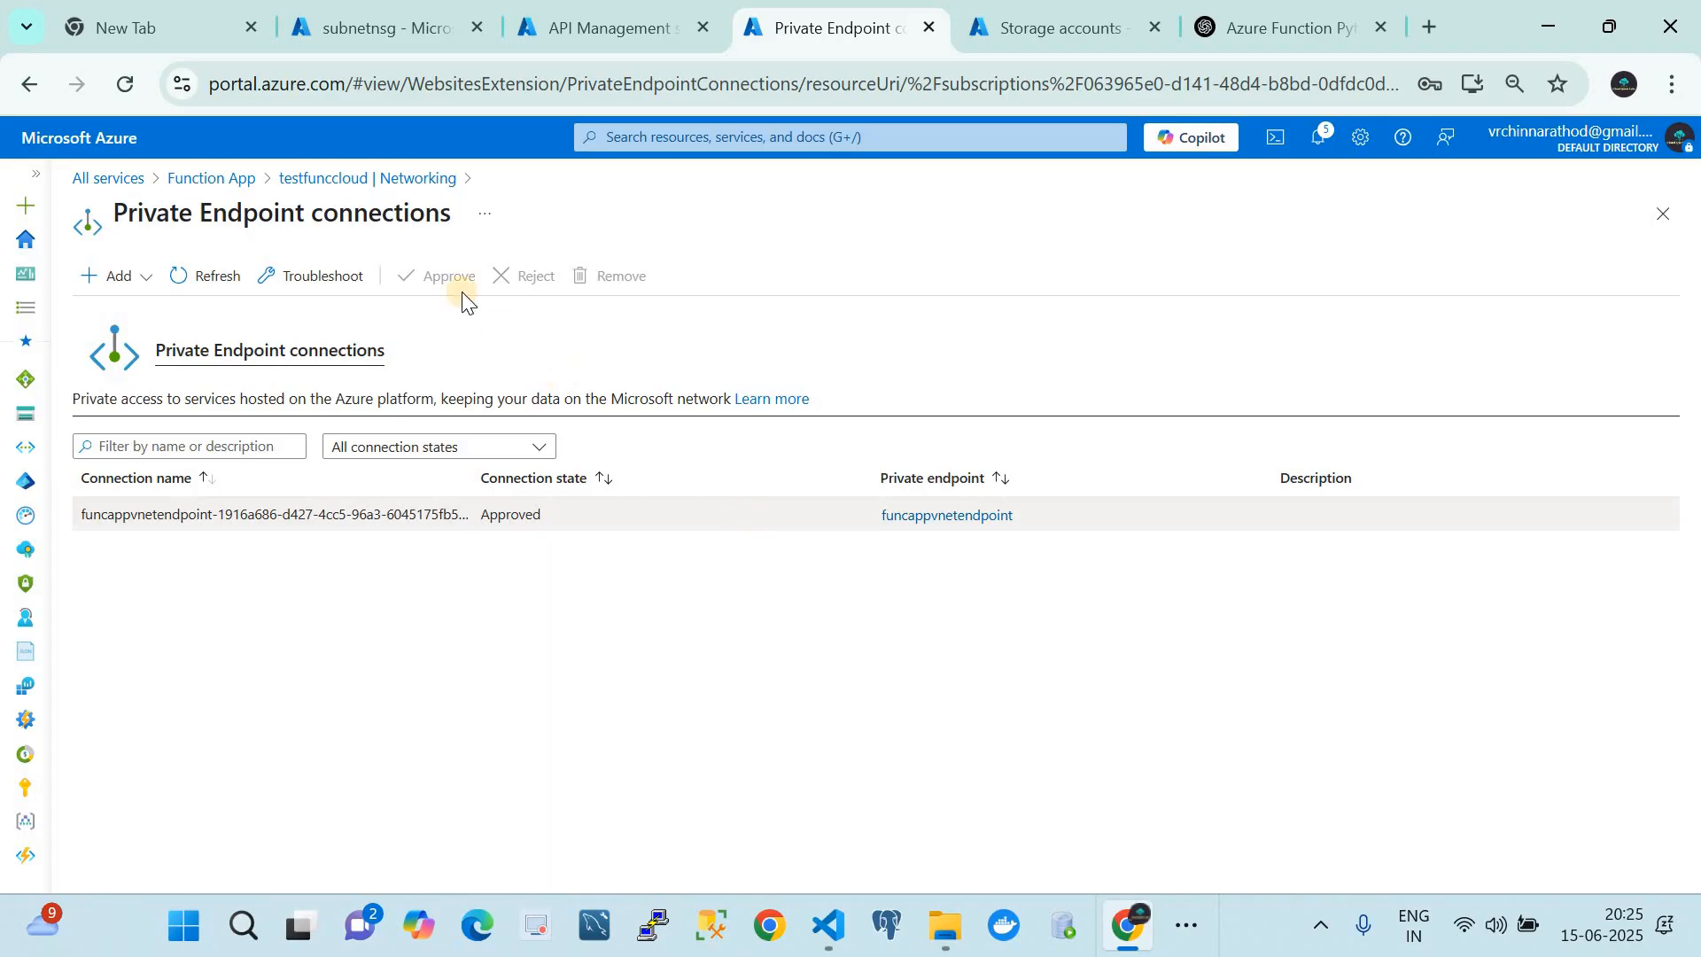
left_click(354, 179)
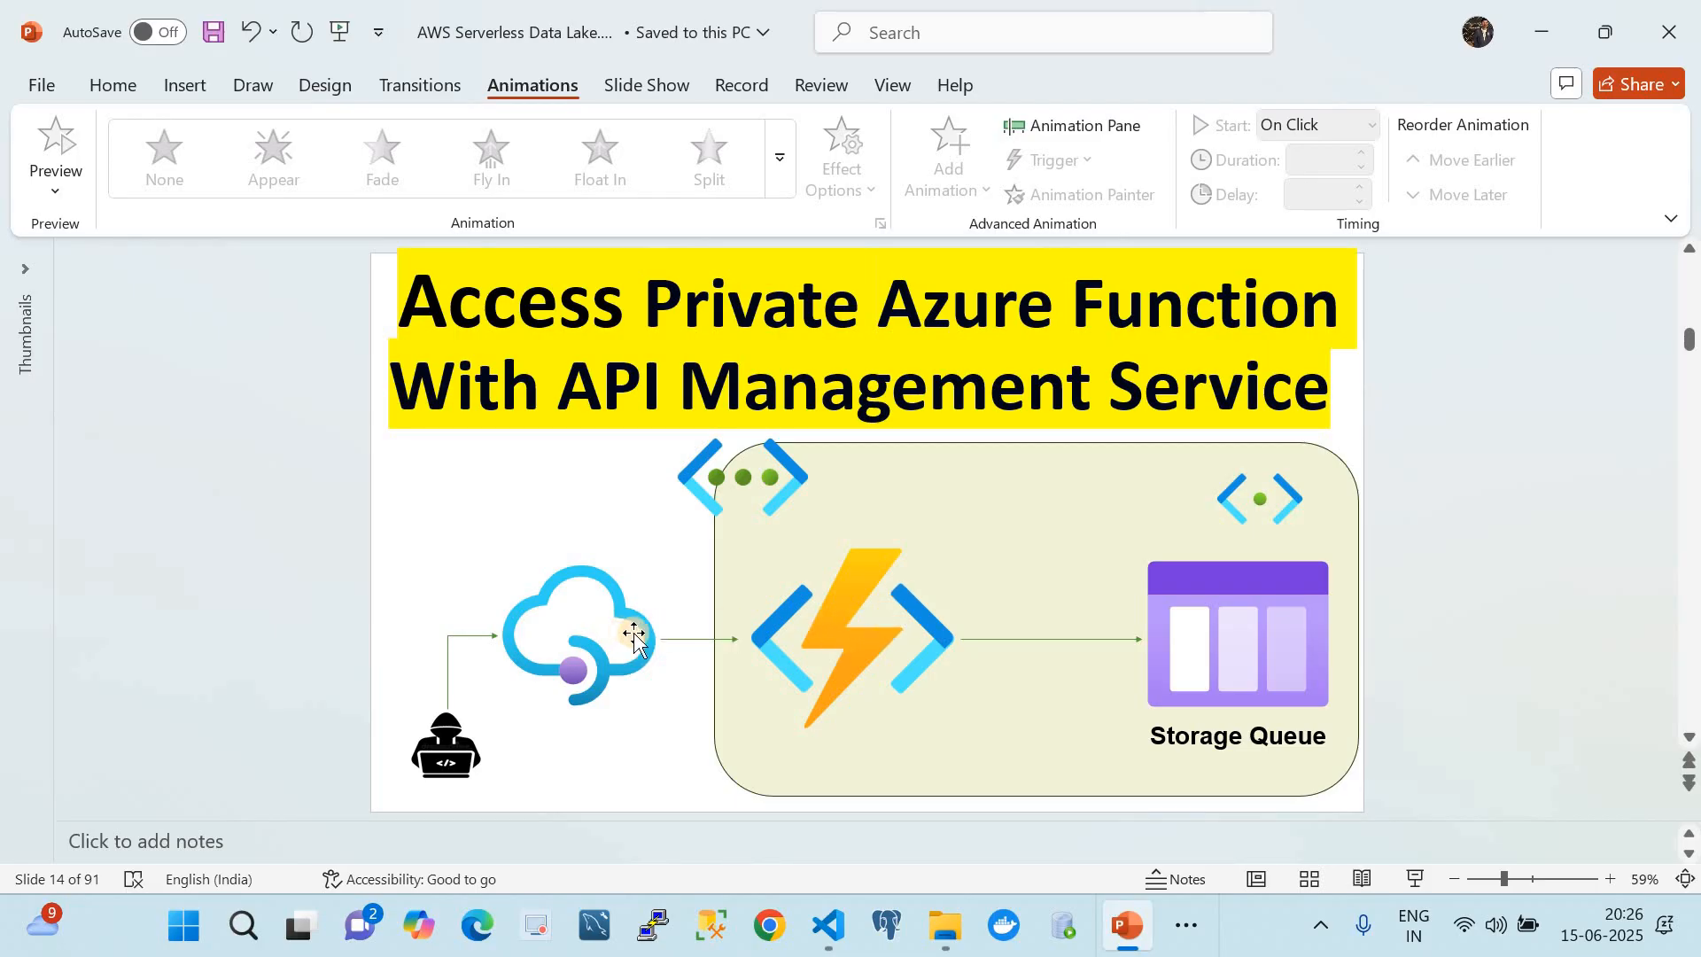
- Examine the link from API Management to the private function on the PowerPoint architecture slide, and switch back to the Azure portal
left_click(694, 640)
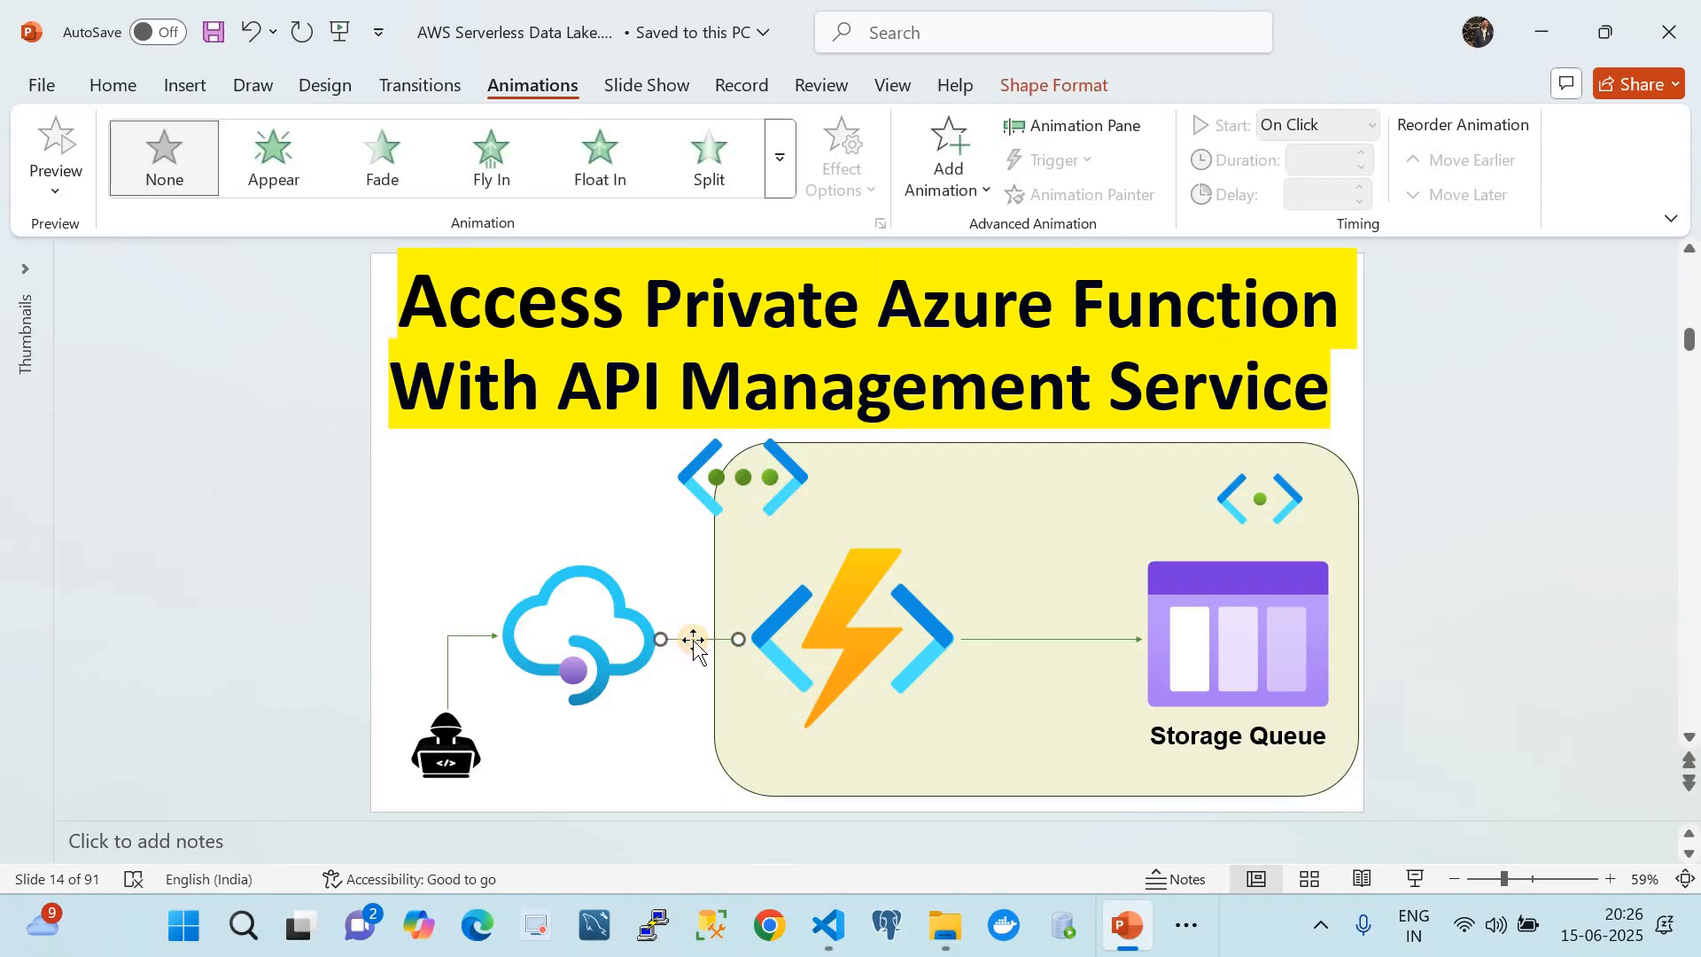
left_click(614, 638)
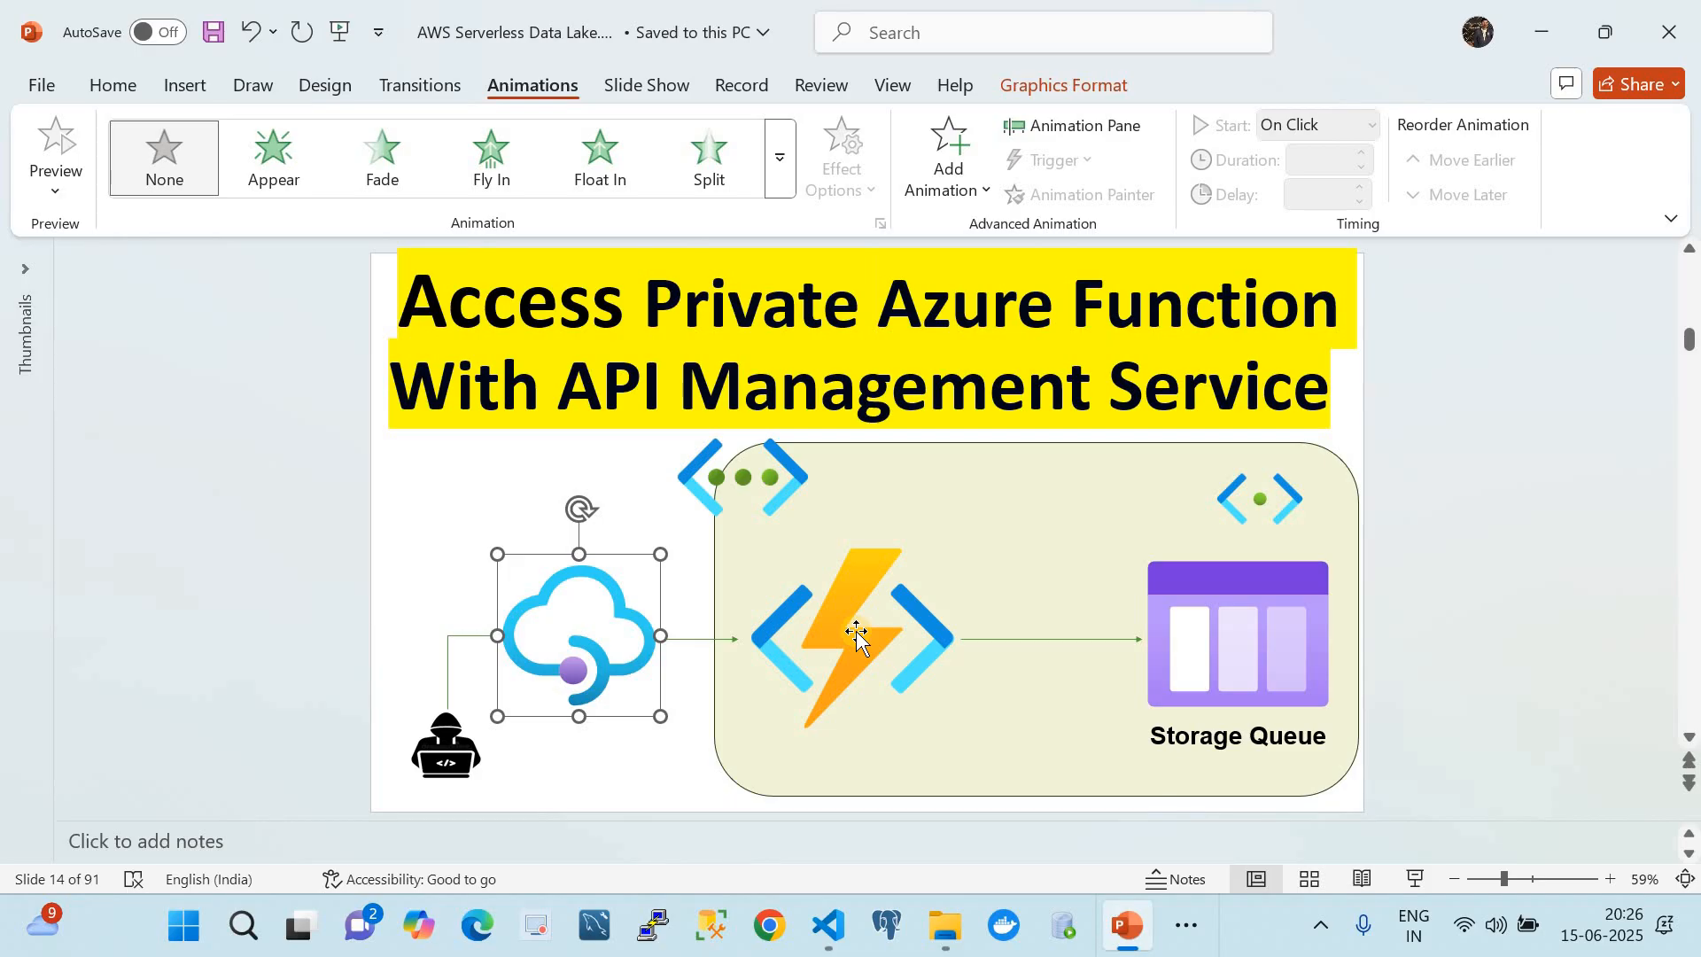
key("alt+Tab")
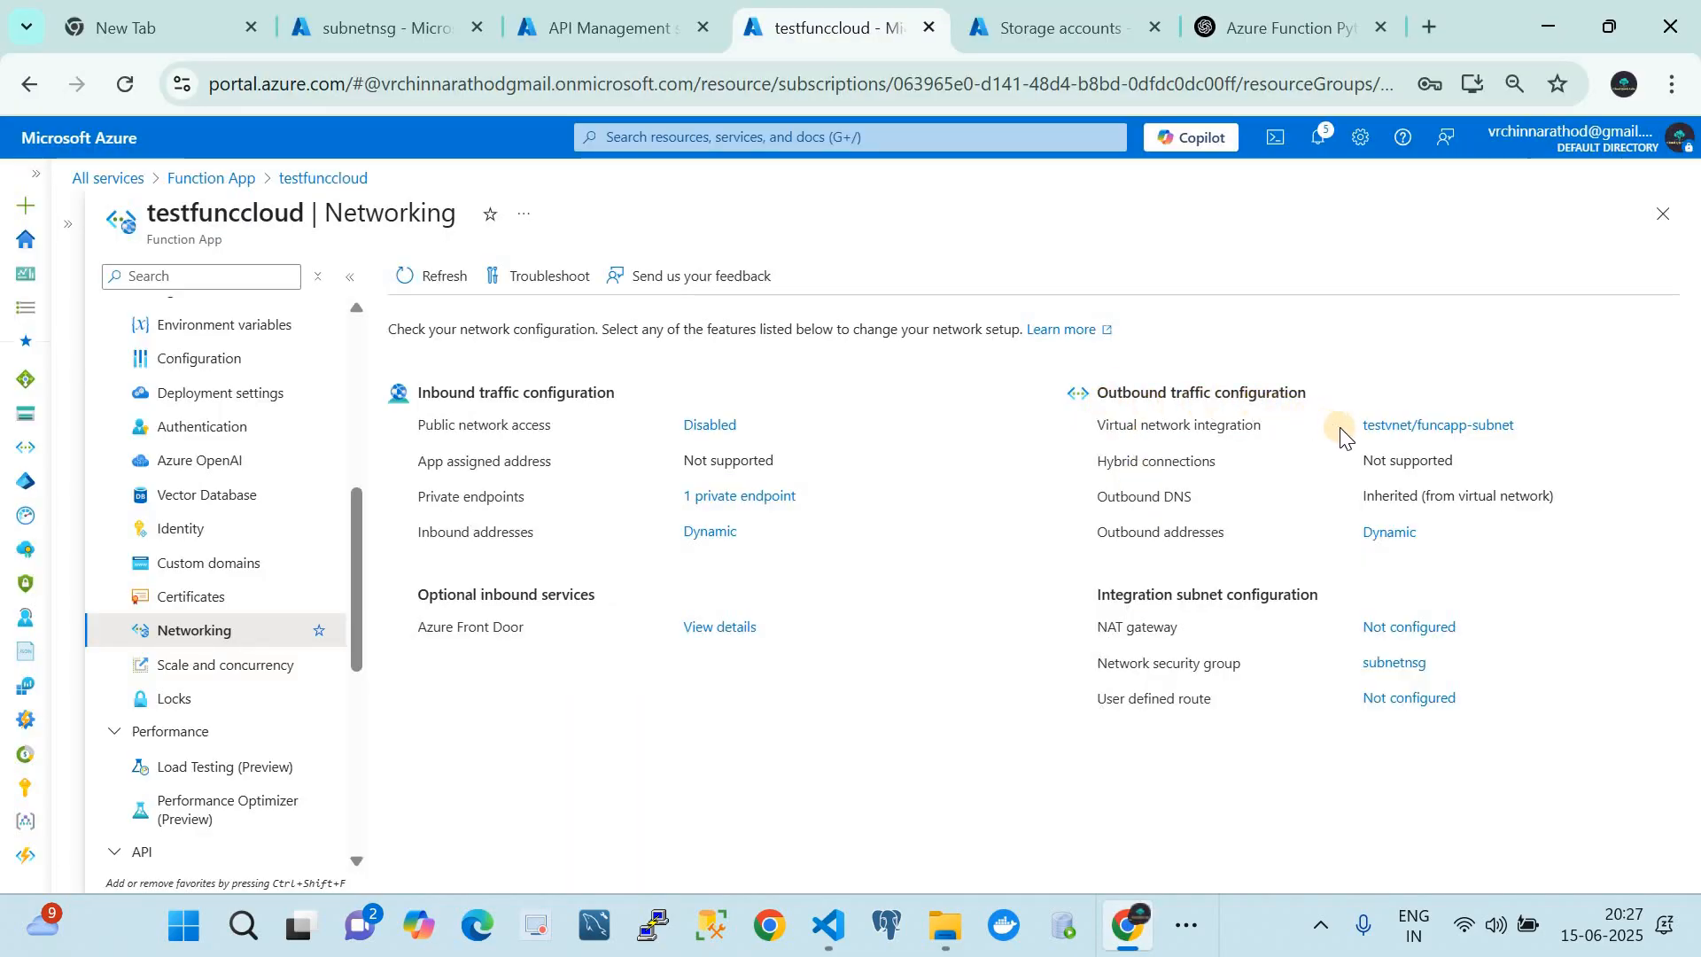
- Check testfunccloud's outbound virtual network integration with funcapp-subnet and return to the Function App list
left_click(1389, 434)
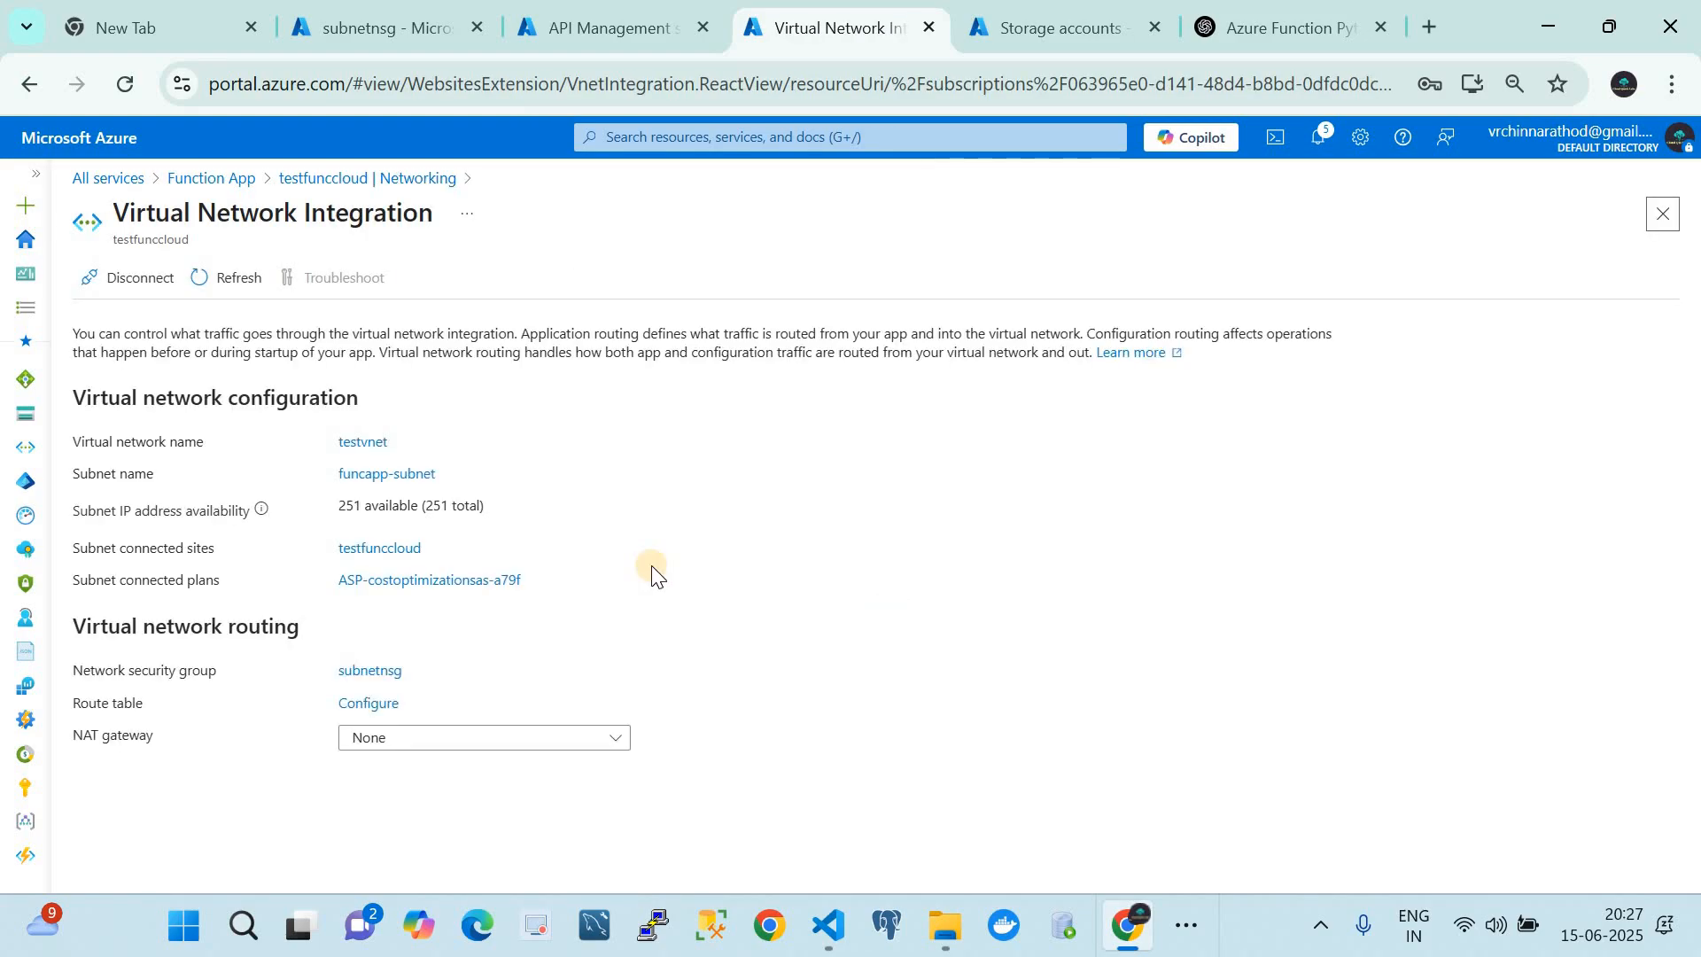
left_click(394, 478)
left_click(215, 179)
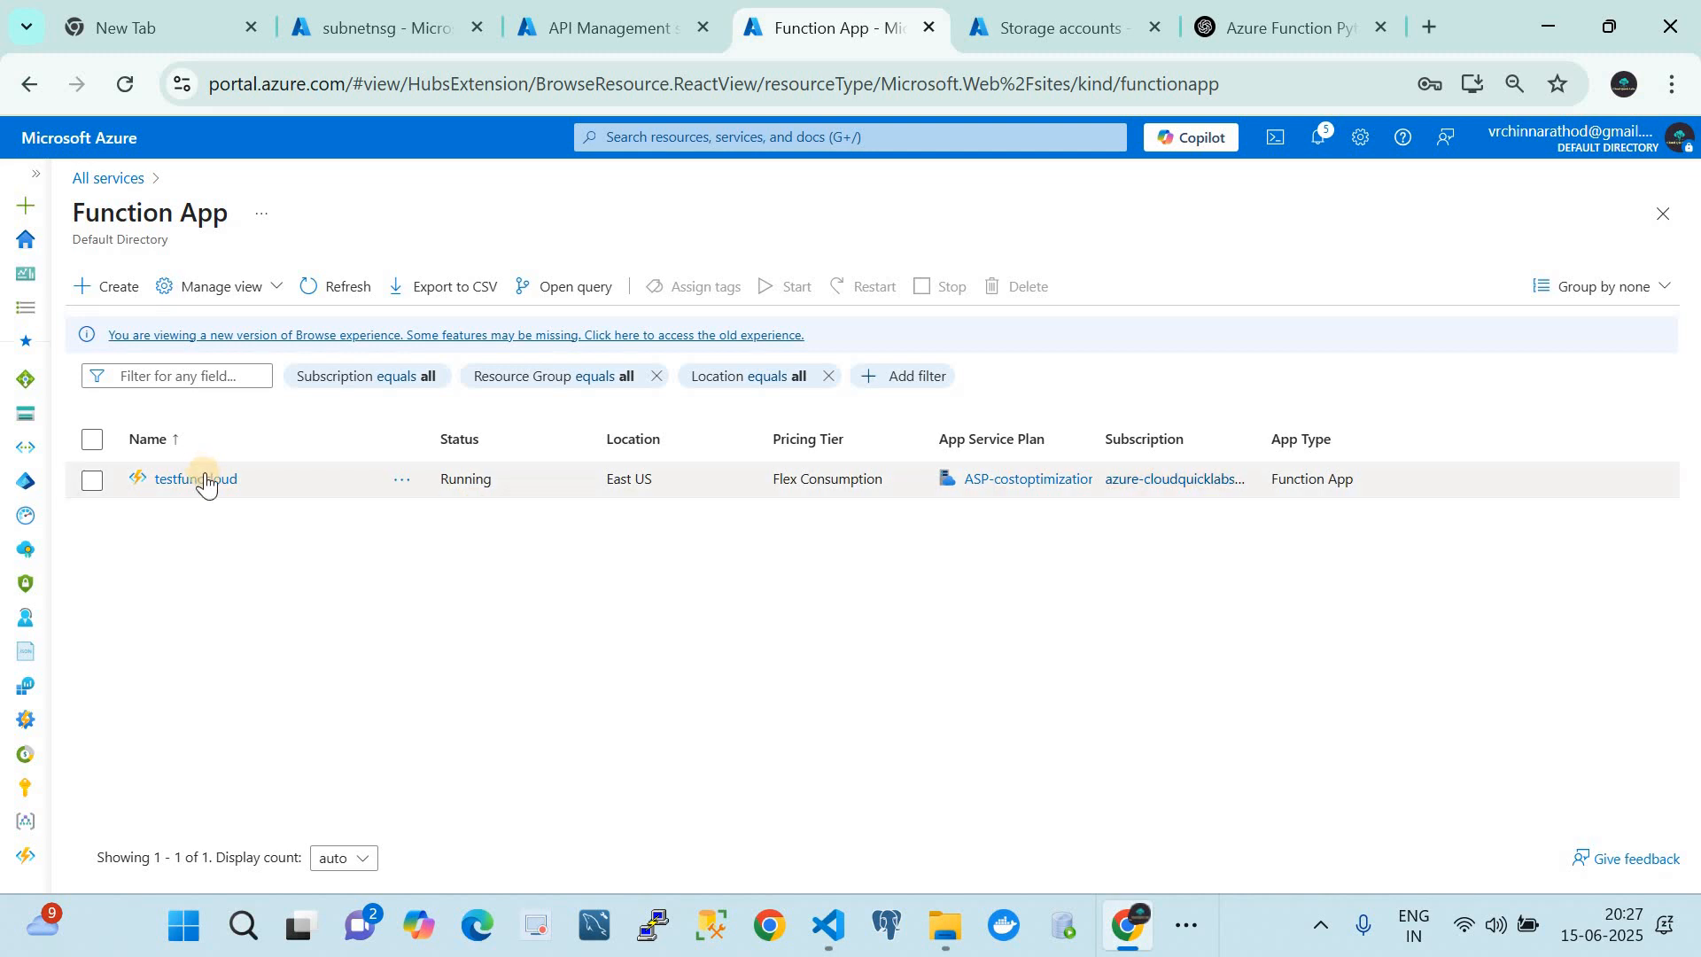
- Open the costoptimizationsas storage account with the portal's main navigation collapsed
left_click(1042, 9)
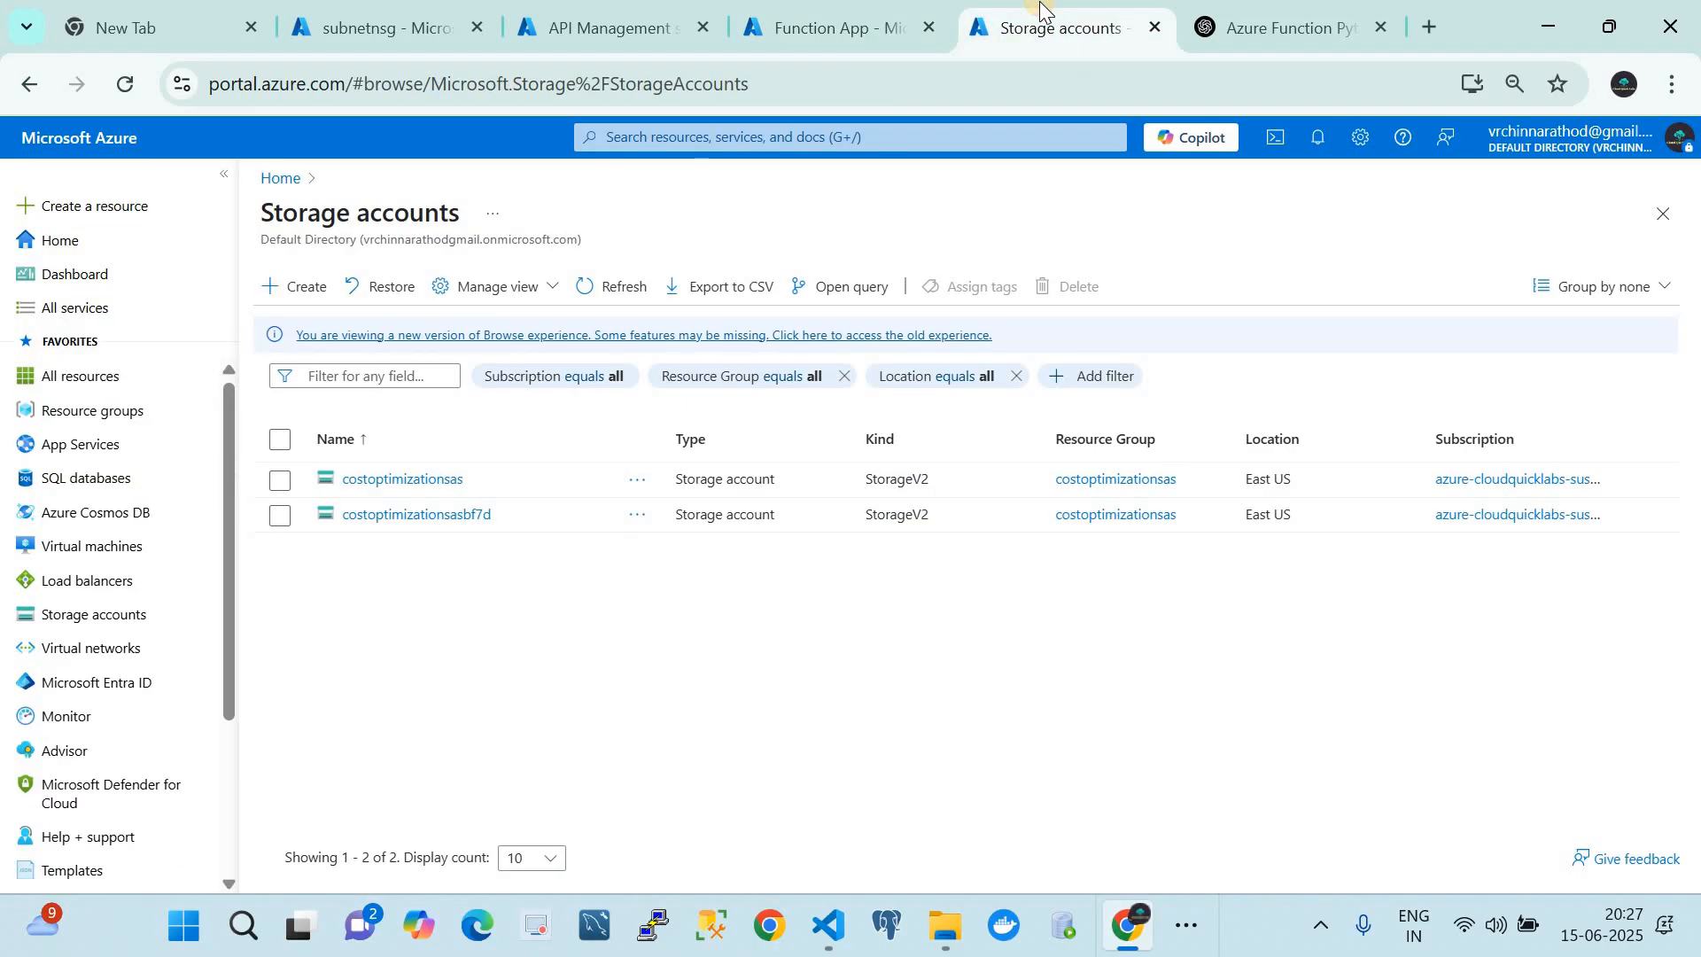
left_click(427, 490)
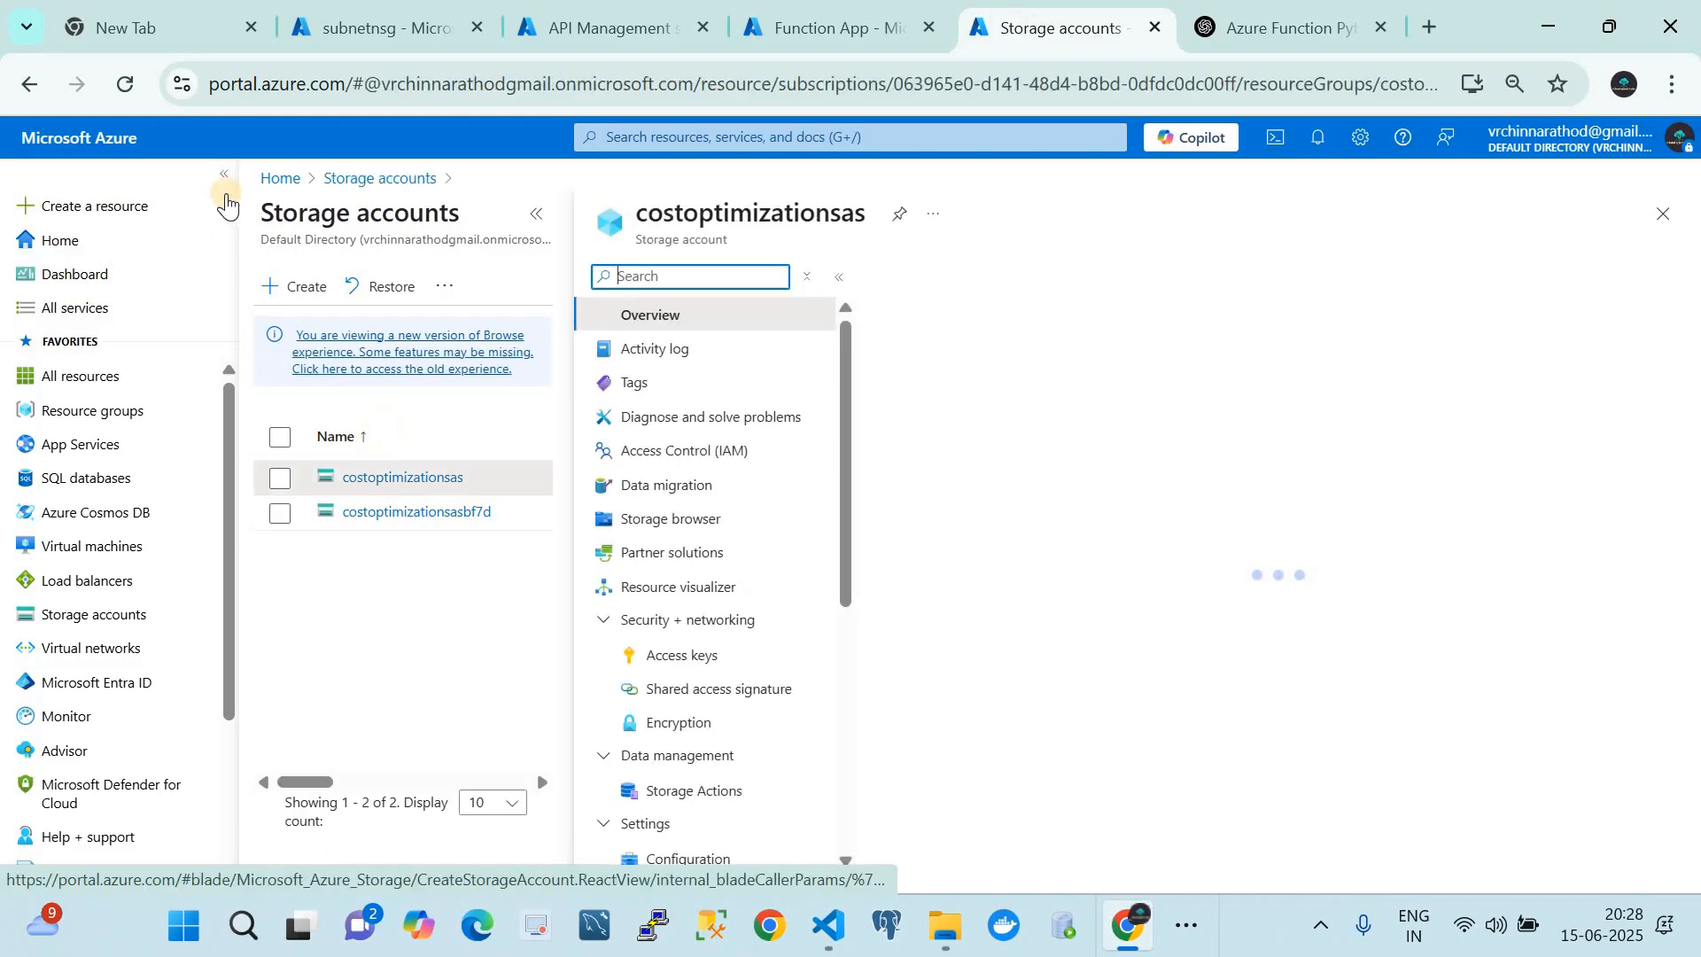
left_click(220, 177)
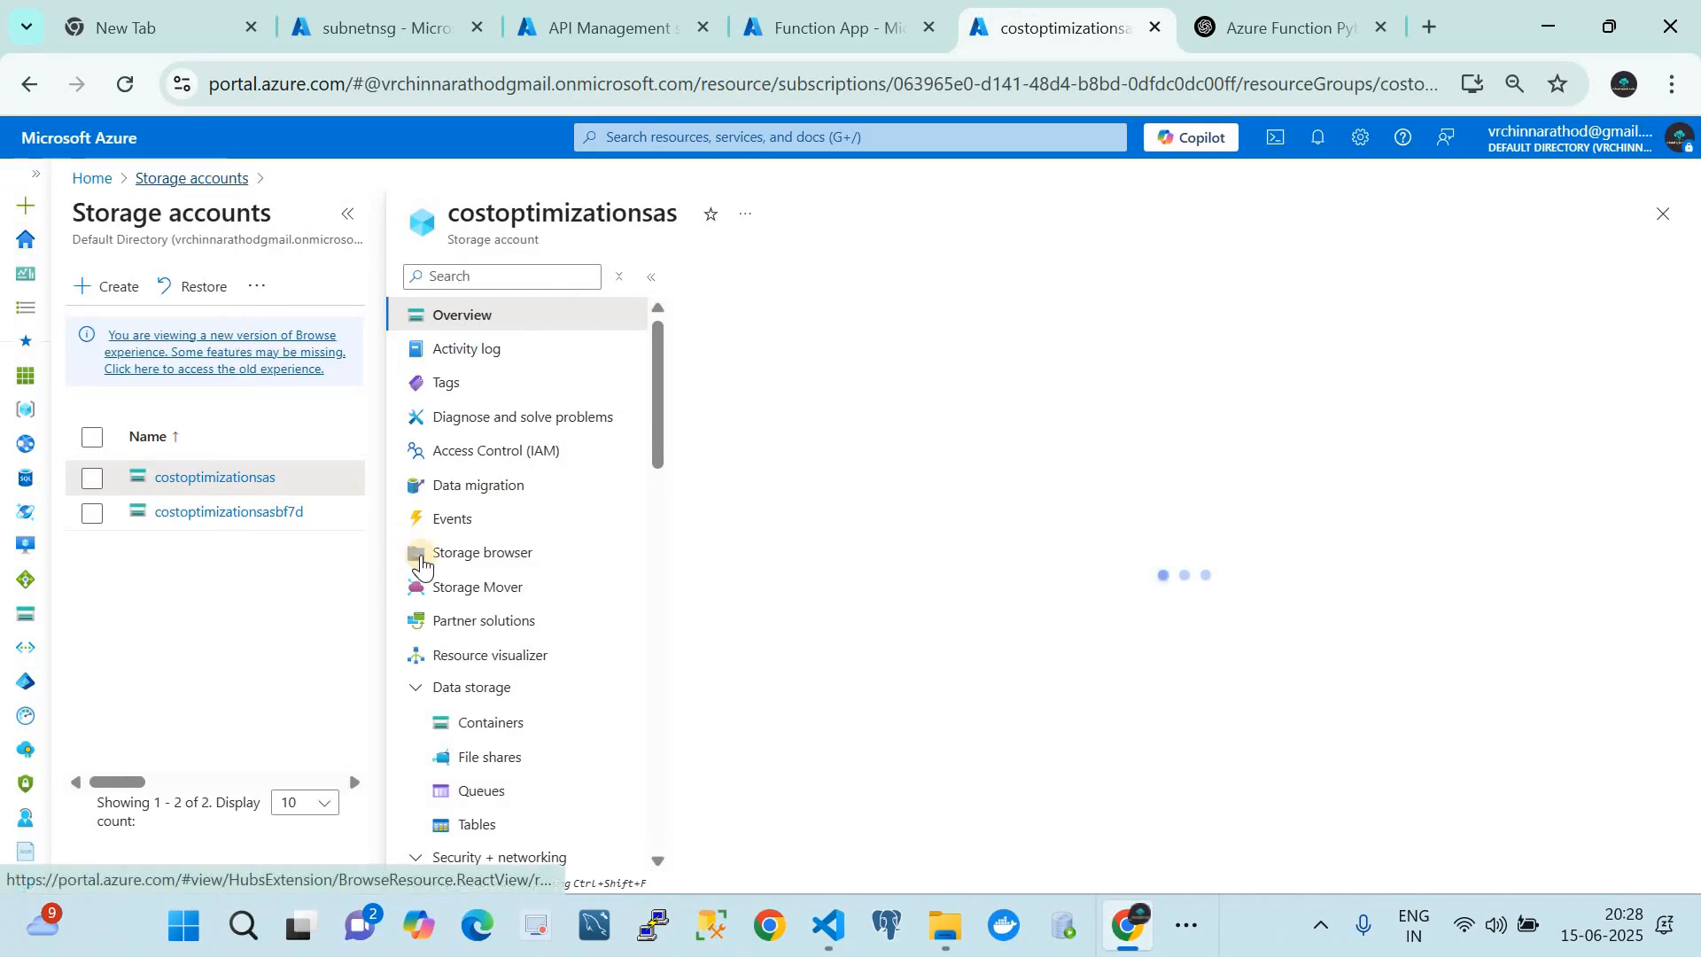
- Check the queues of the costoptimizationsas storage account, and open its Networking settings
left_click(494, 794)
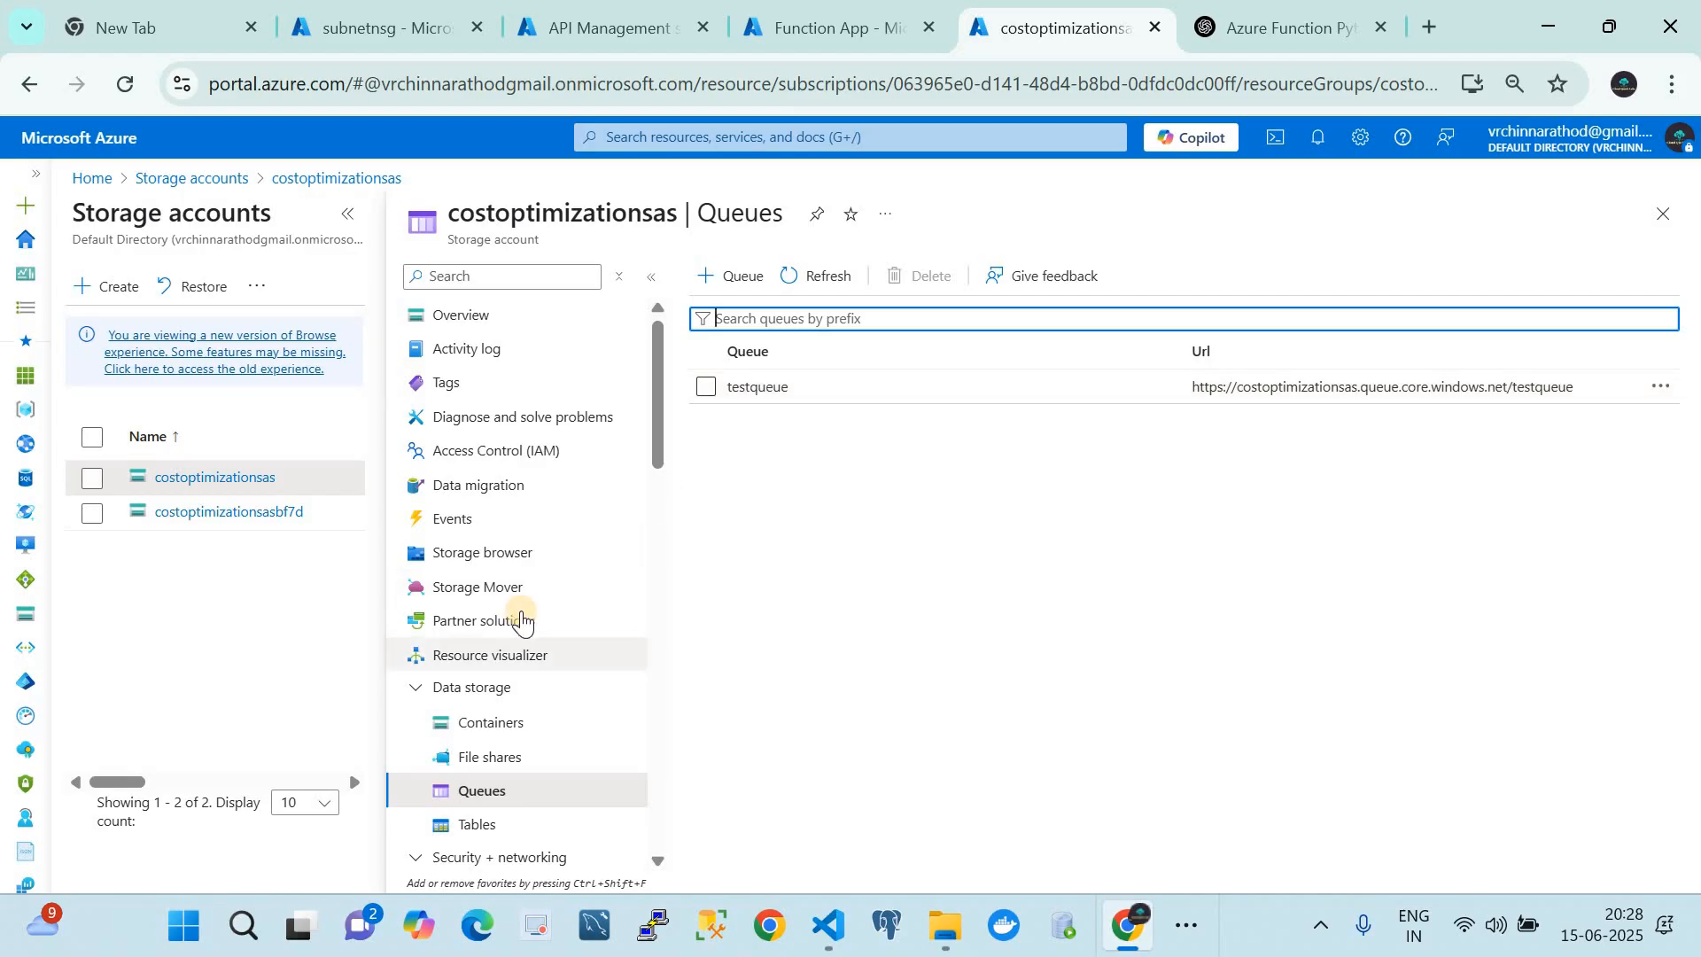
scroll(521, 620, "down", 3)
scroll(521, 620, "down", 2)
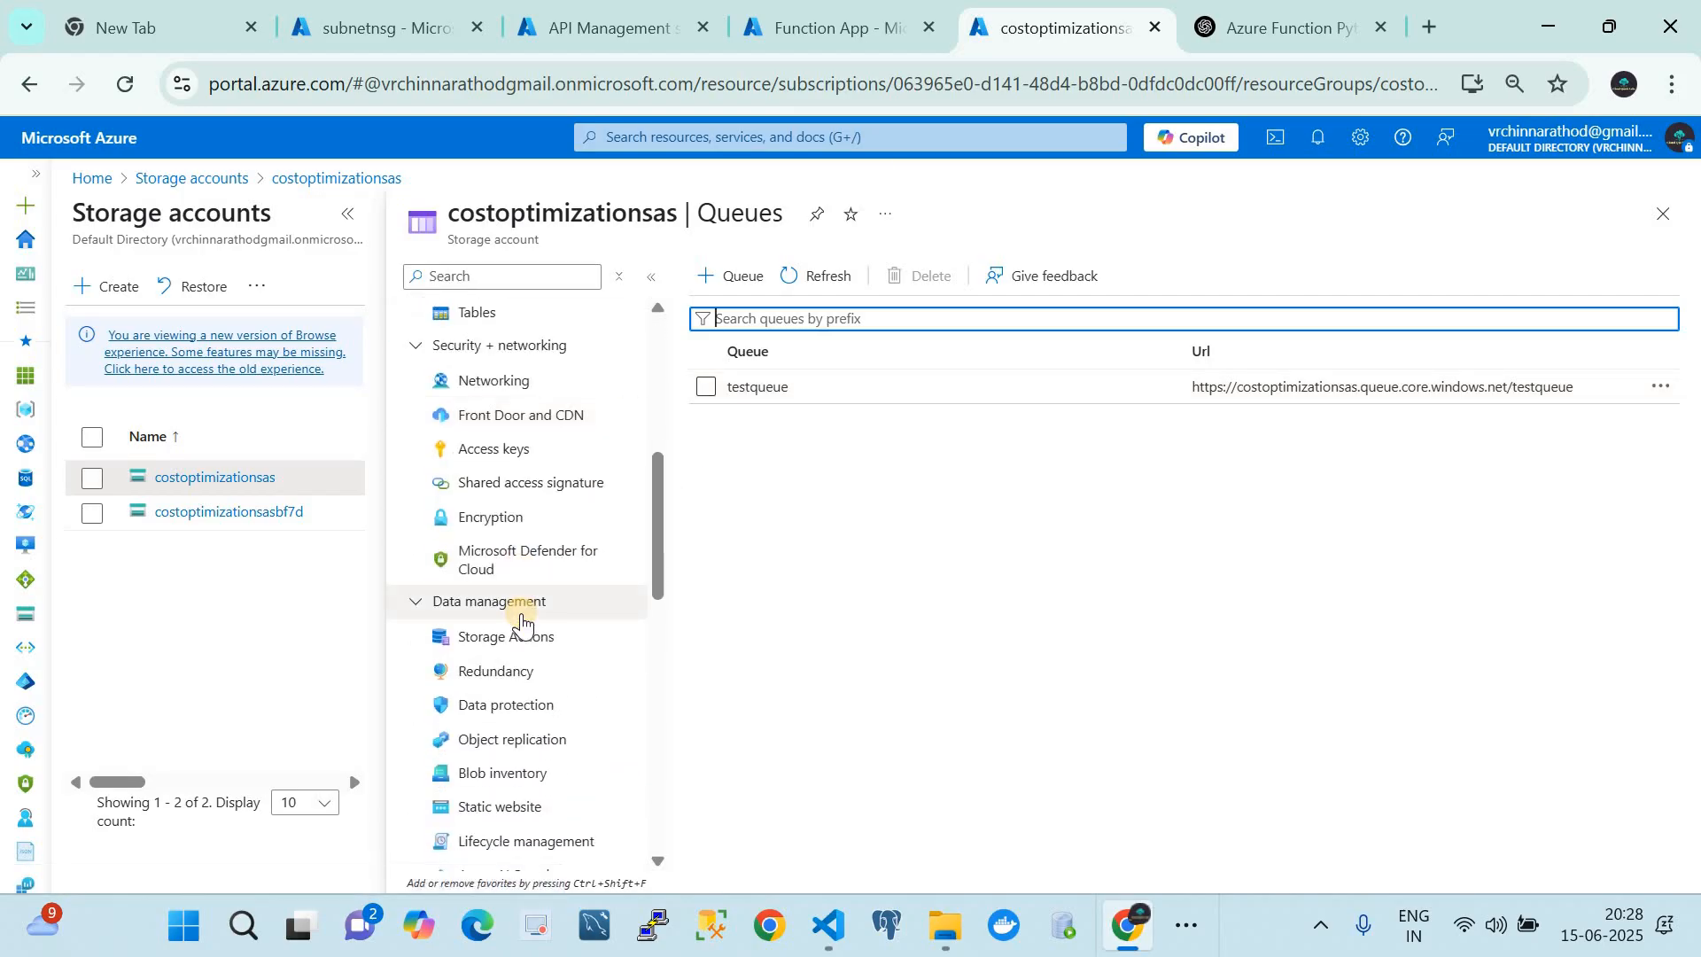
scroll(519, 777, "down", 2)
scroll(528, 612, "up", 2)
scroll(527, 623, "up", 2)
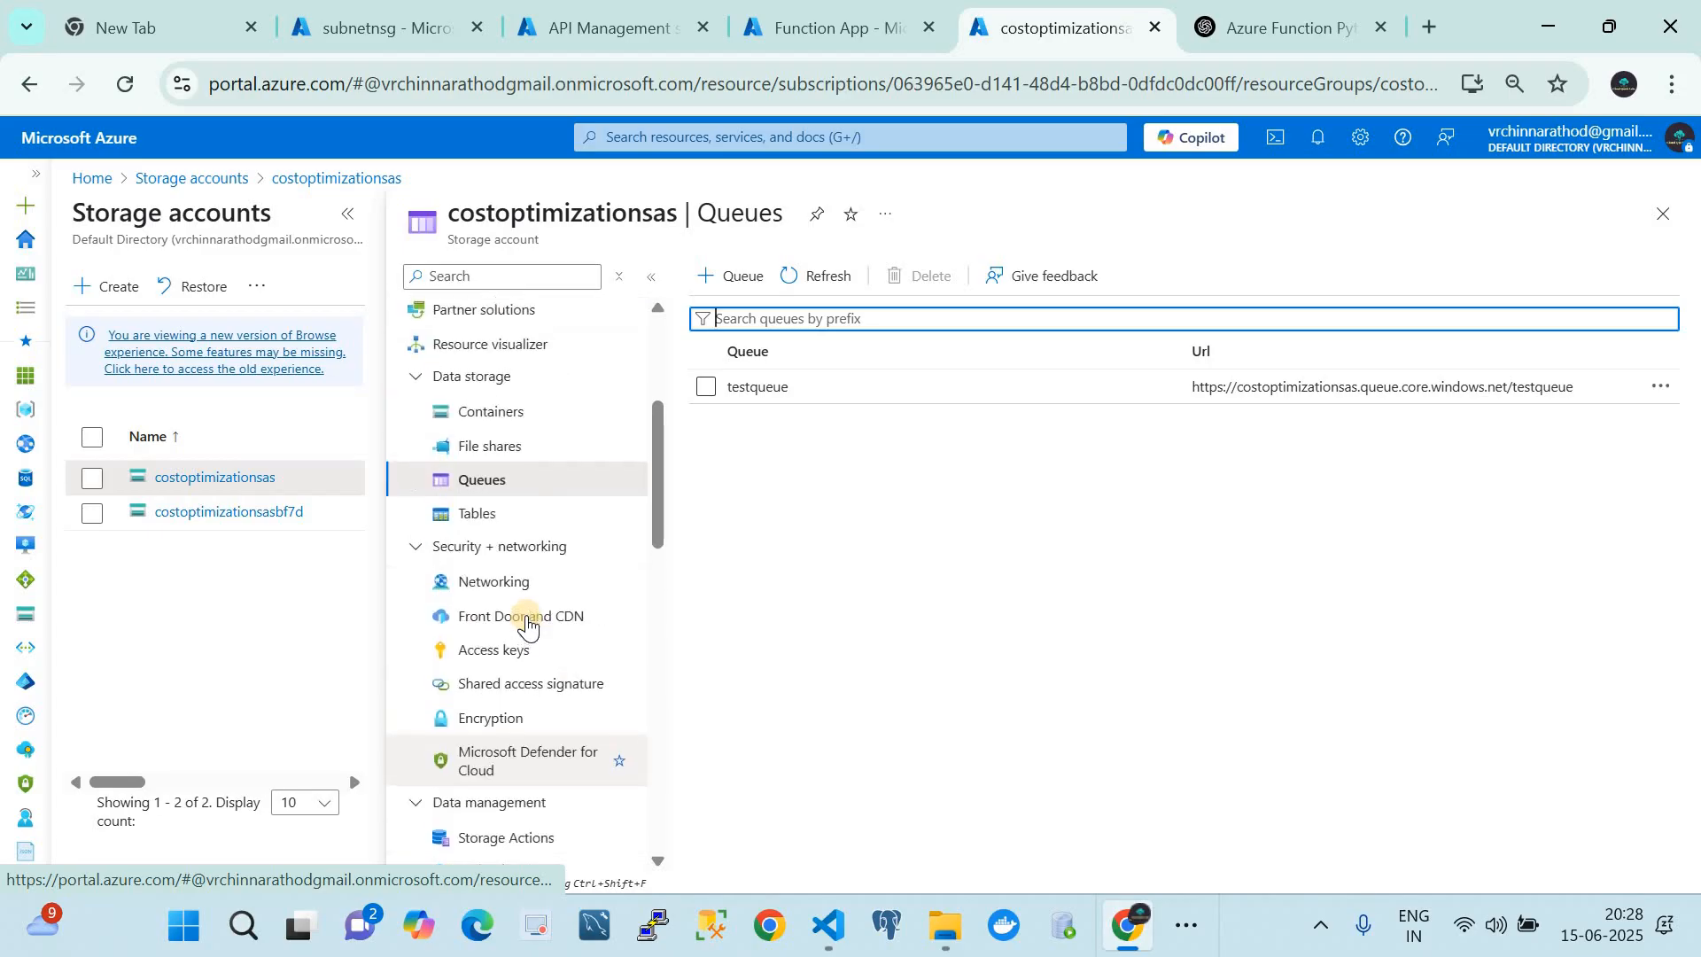
left_click(468, 586)
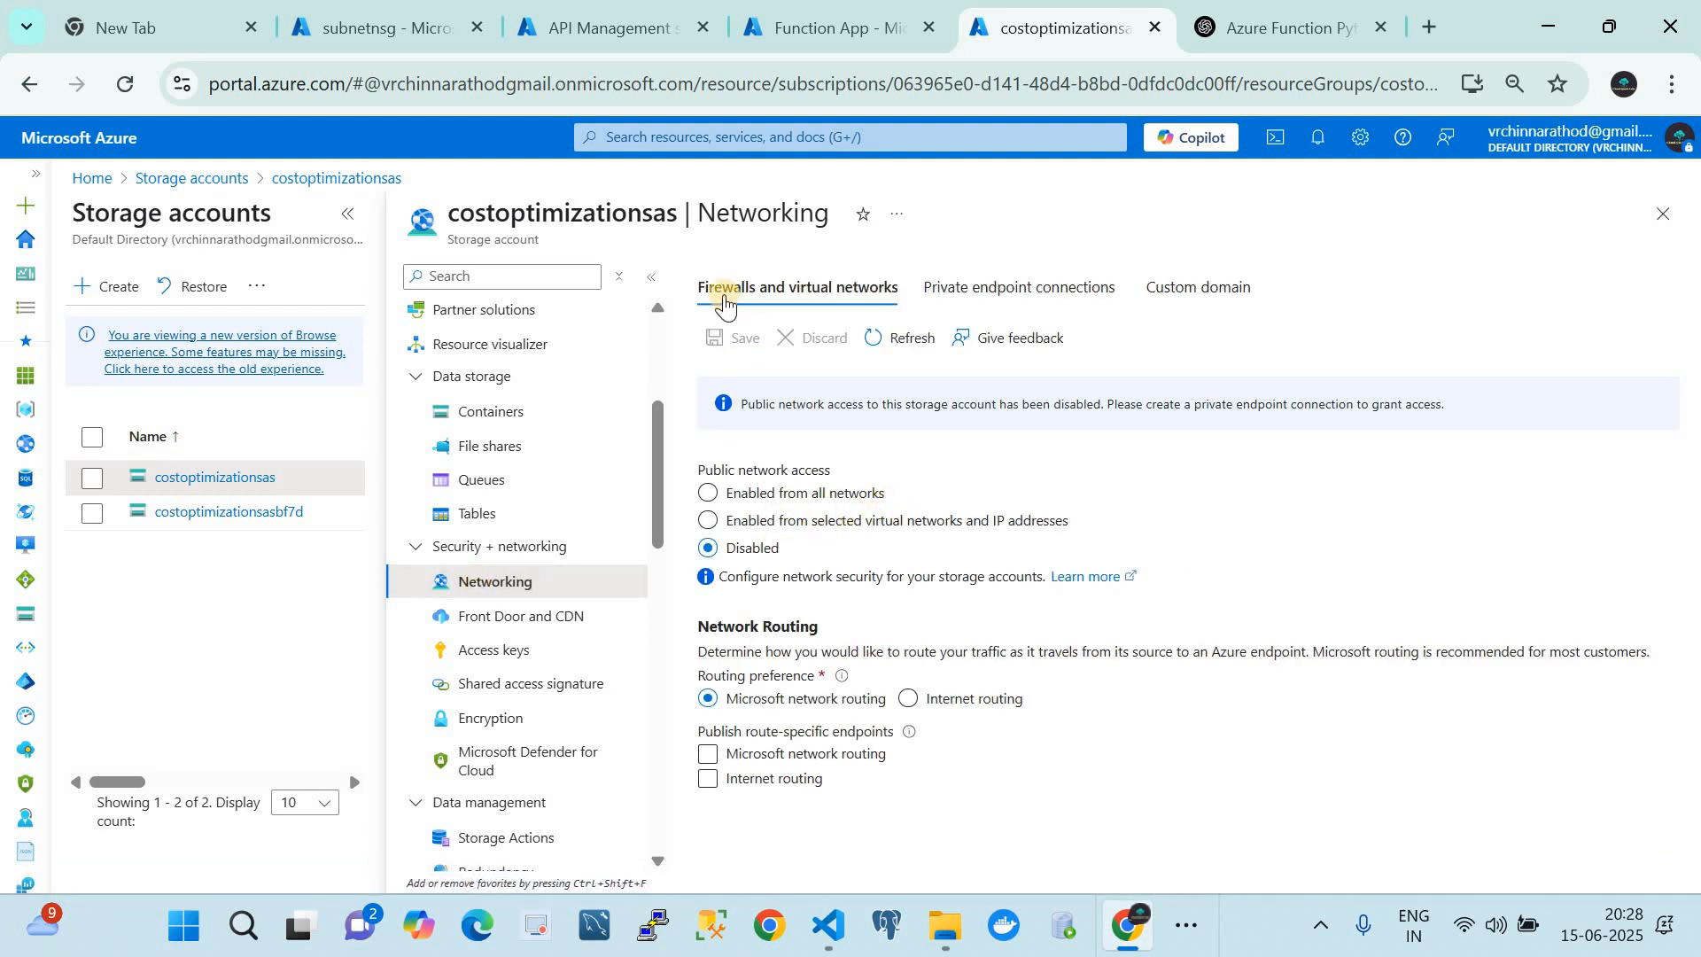
- Check the Disabled option for public network access, and show the storage account's private endpoint connections
left_click(709, 522)
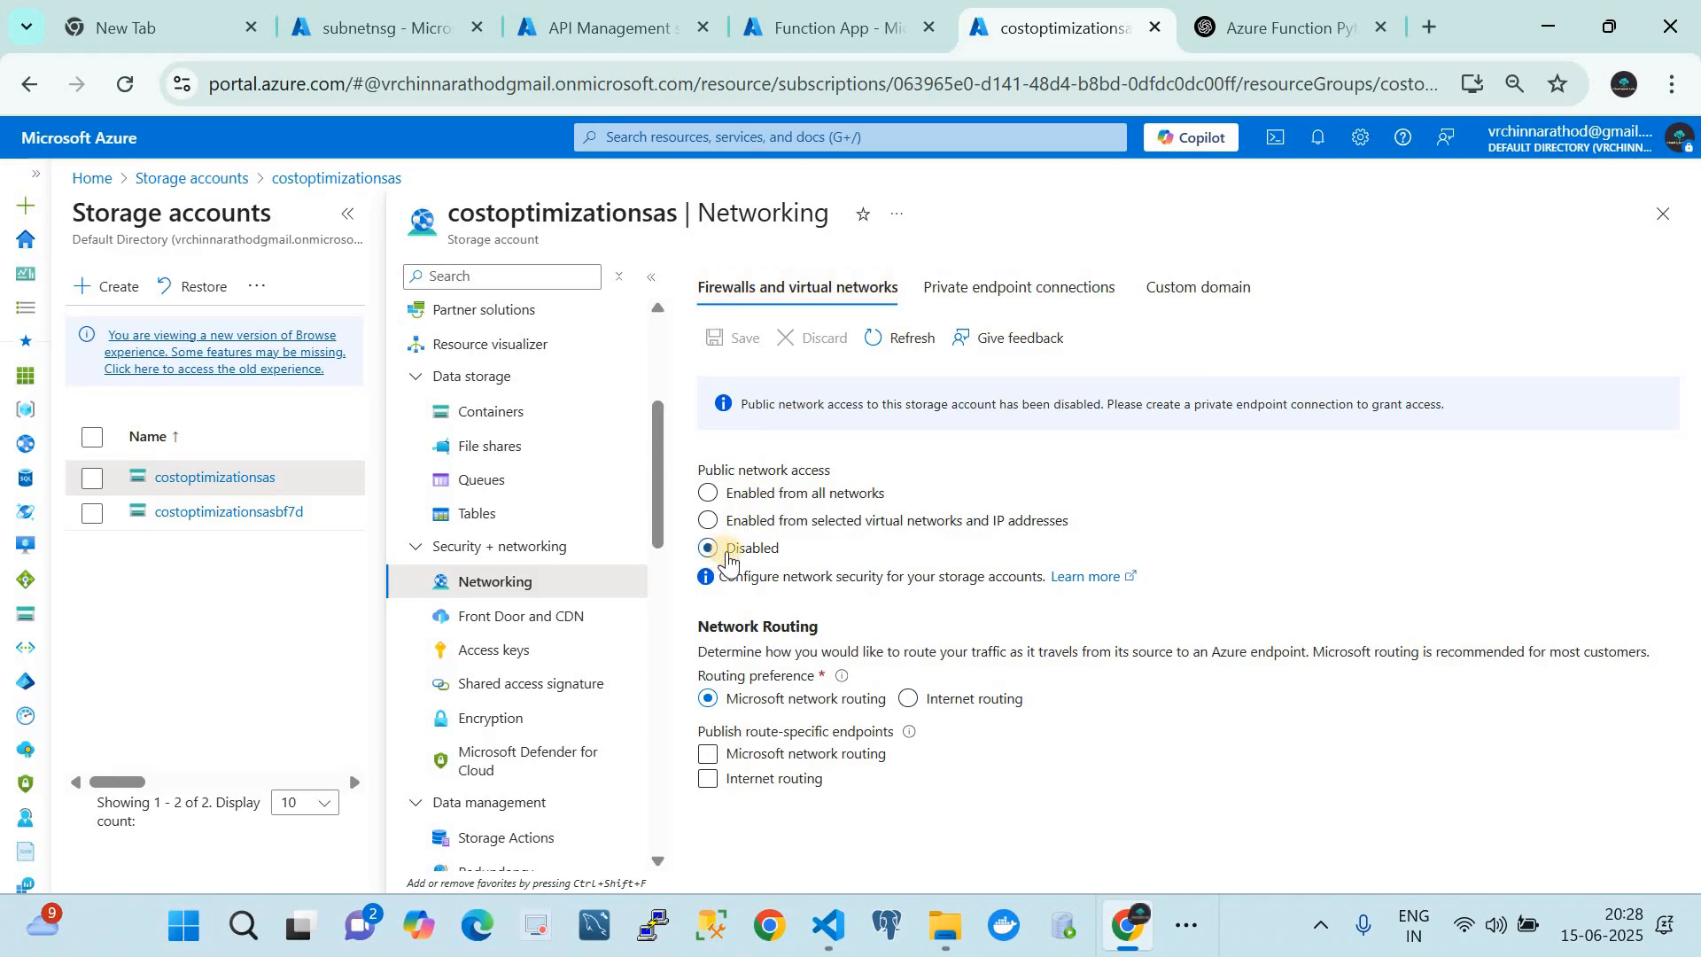
left_click(744, 549)
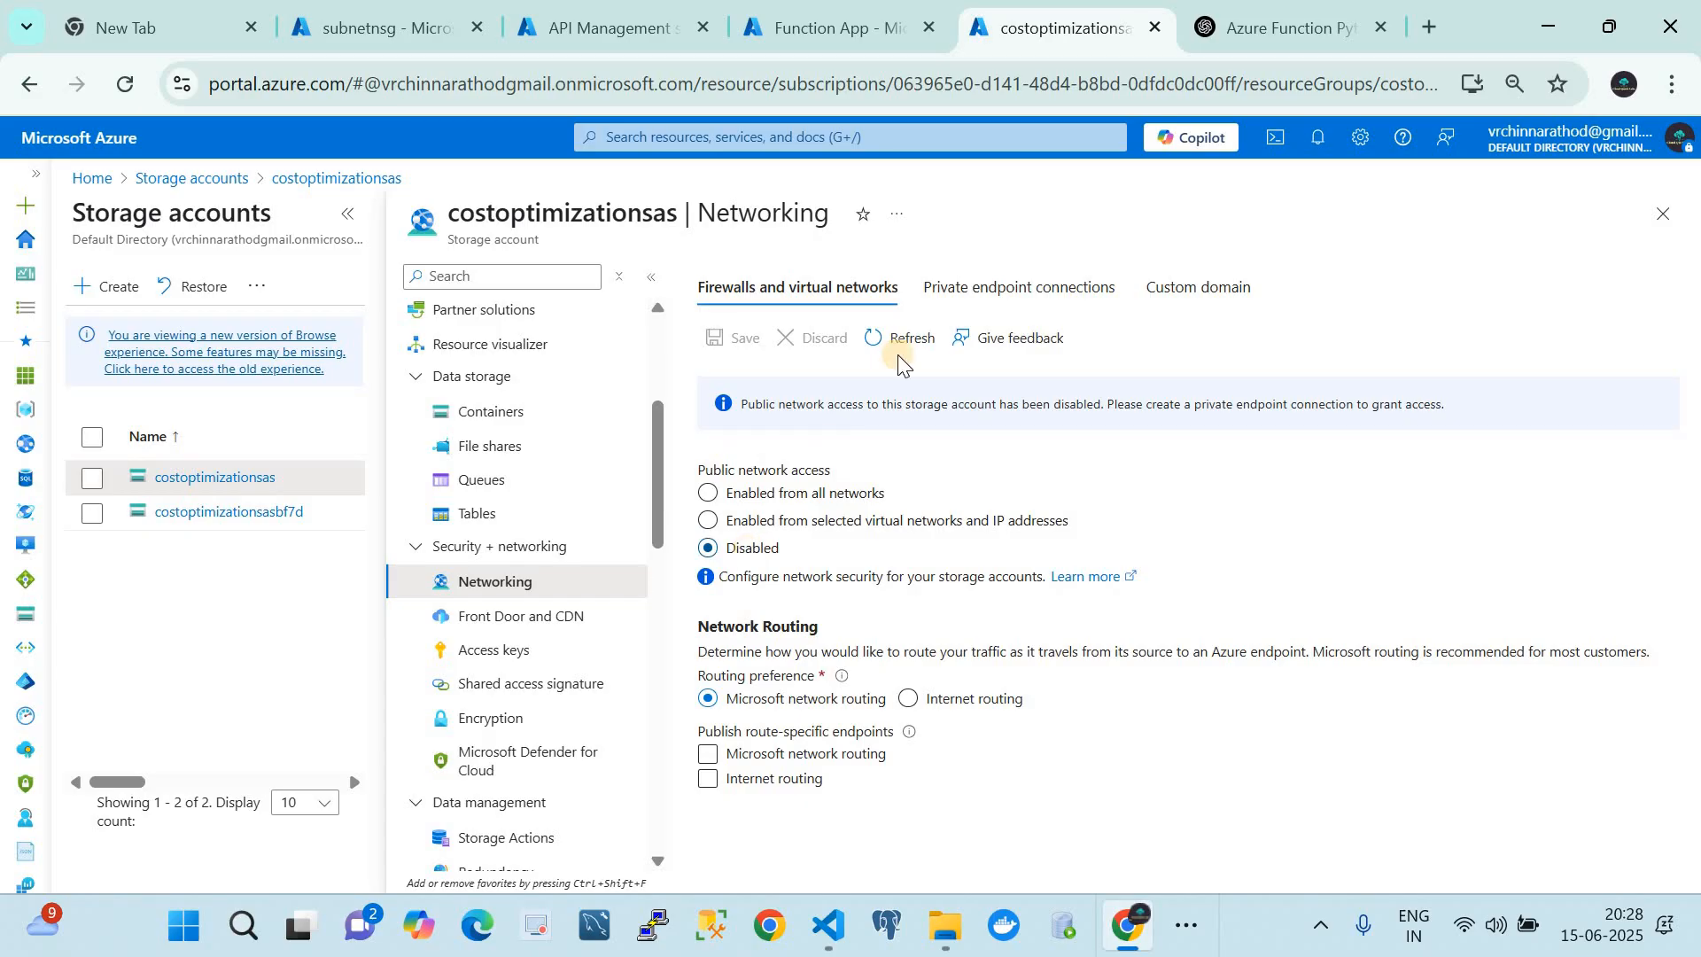
left_click(973, 301)
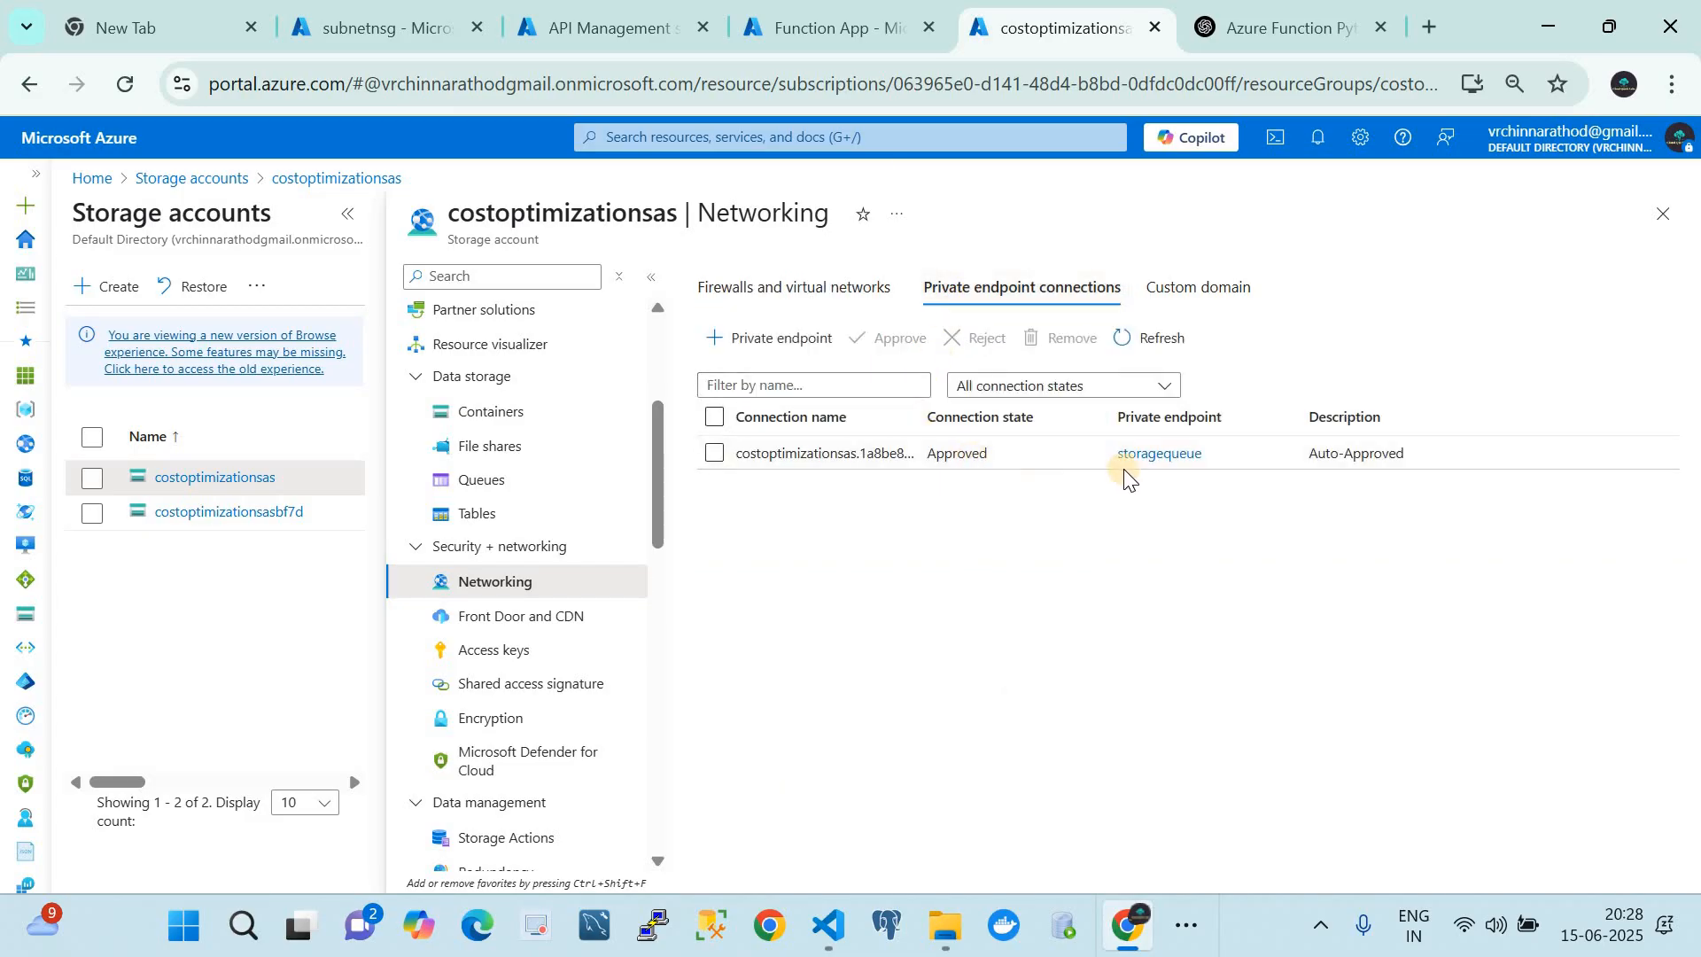
- Start a new private endpoint named ertteyr for the storage account, with queue as the target sub-resource
left_click(753, 337)
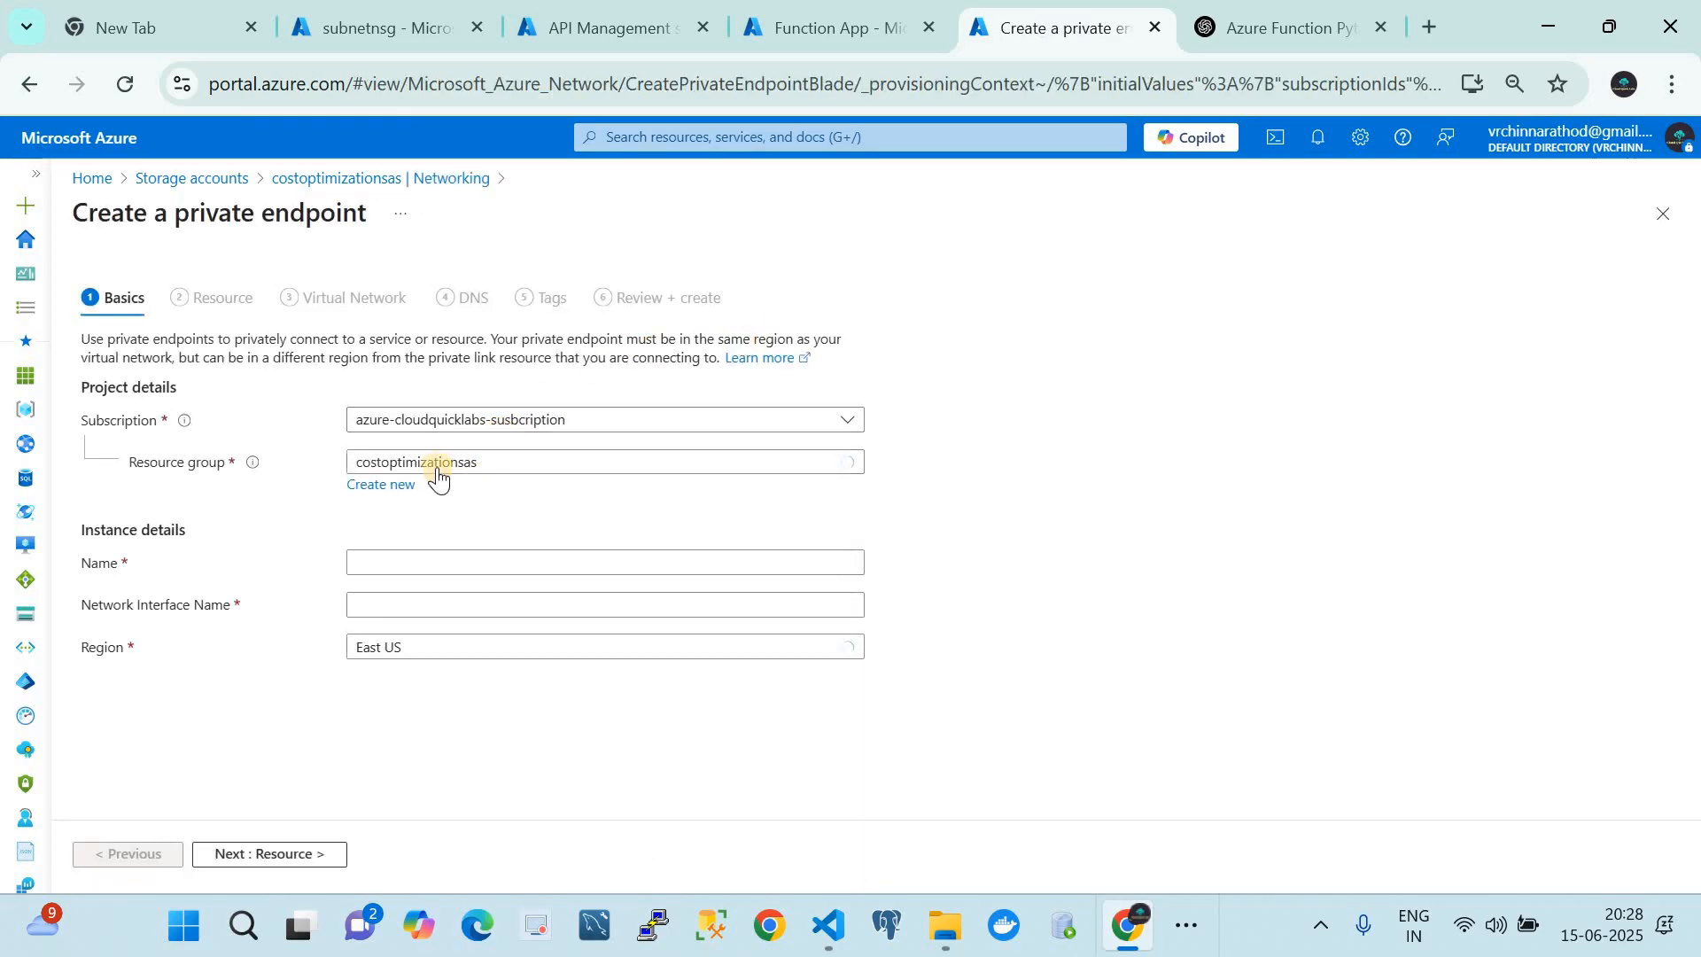
left_click(426, 561)
type("ertteyr")
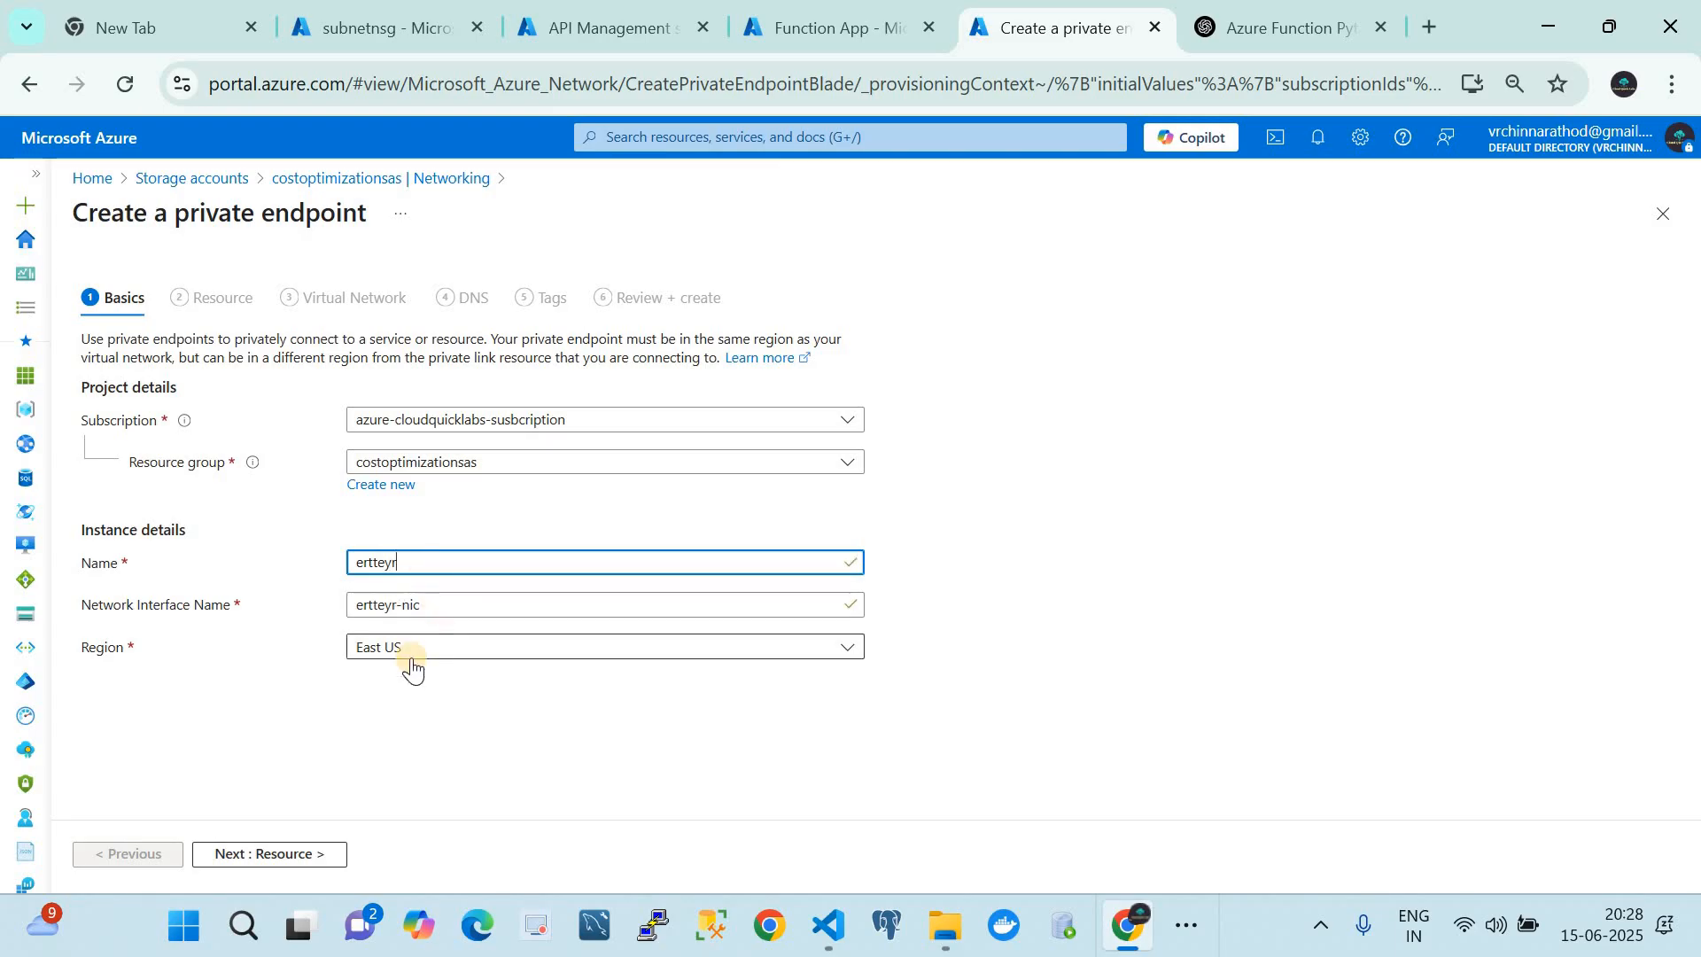
left_click(297, 853)
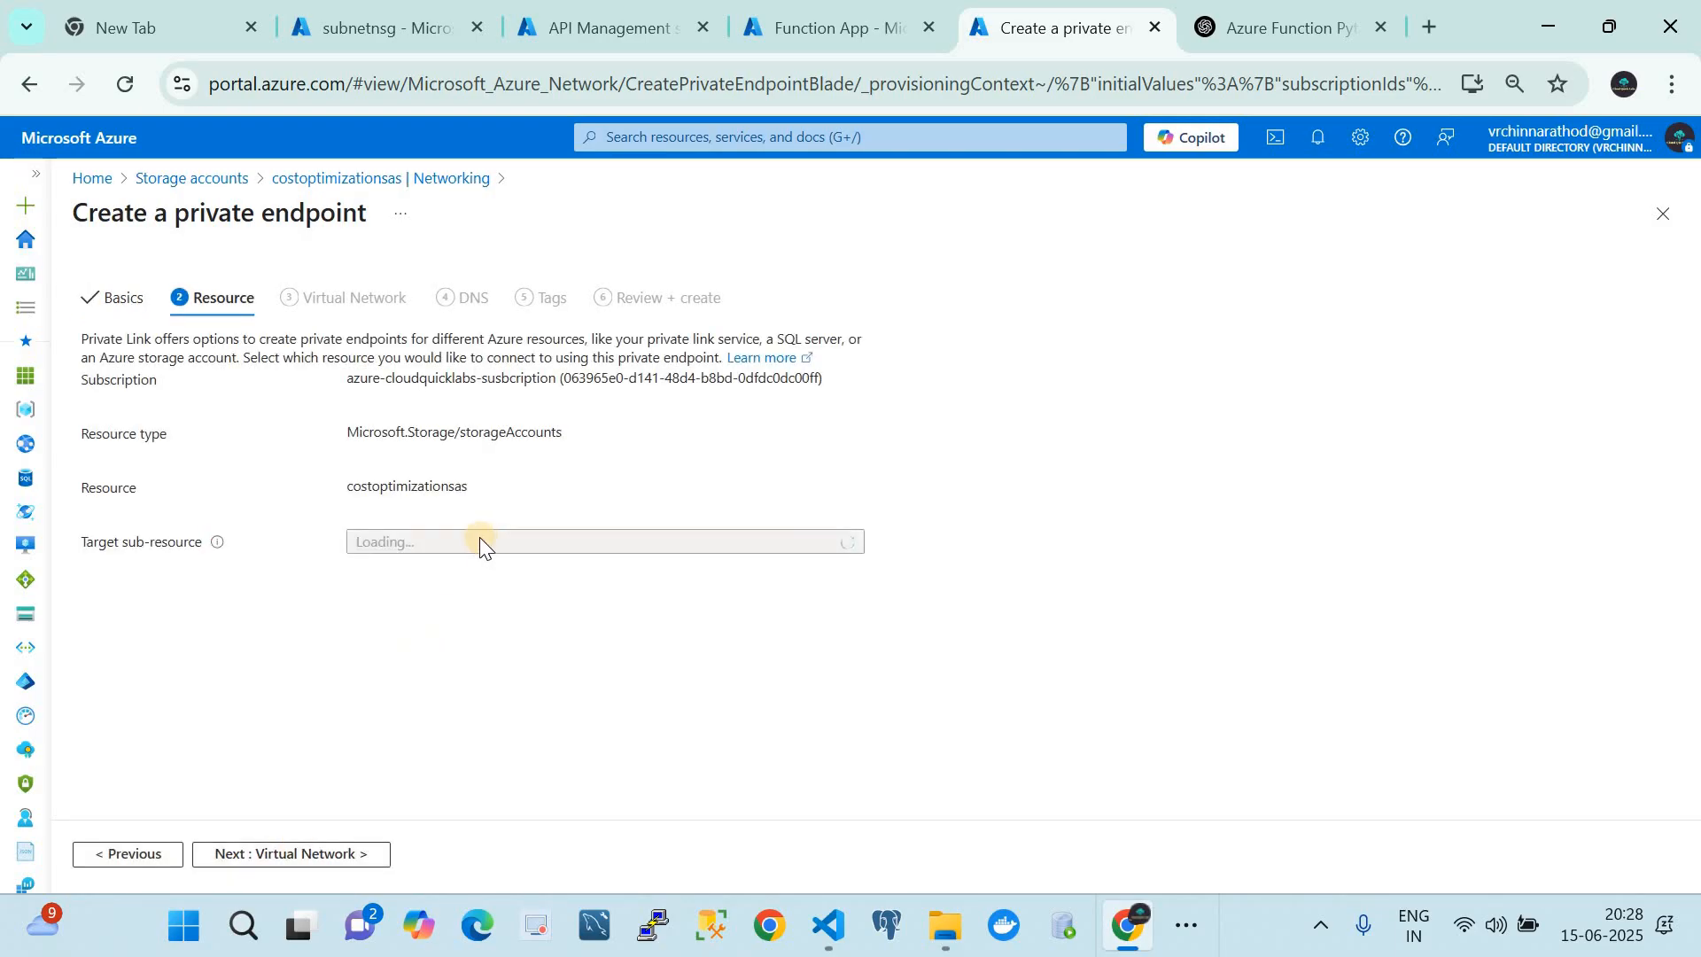
left_click(480, 545)
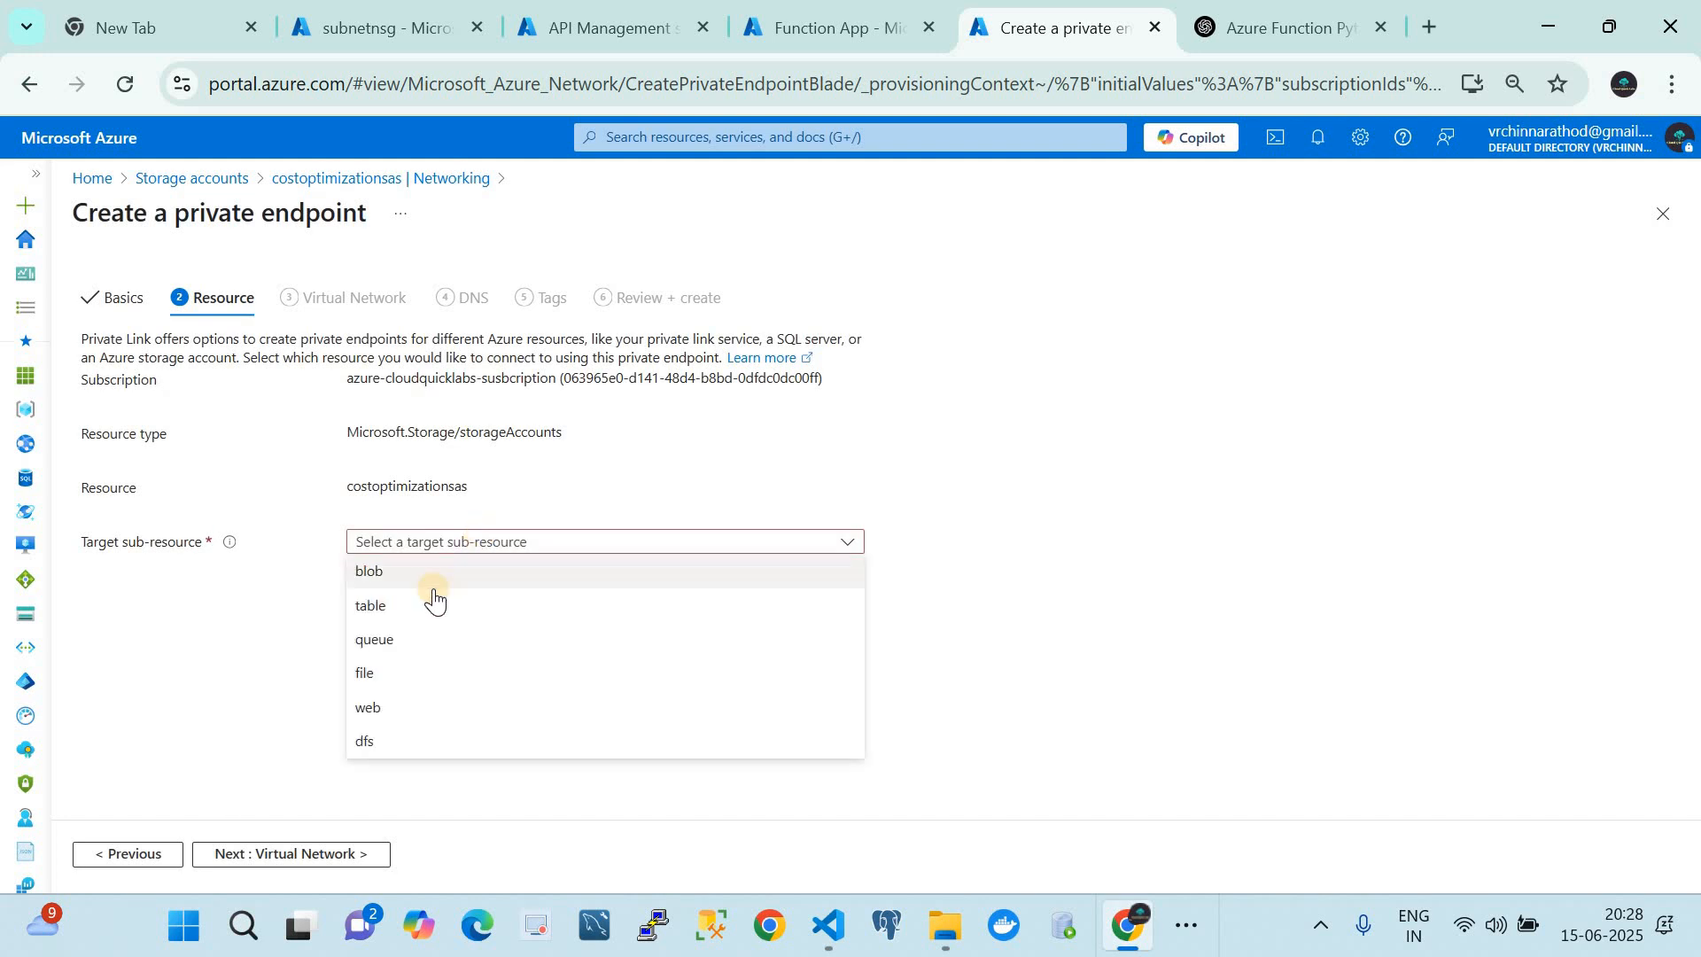
left_click(403, 642)
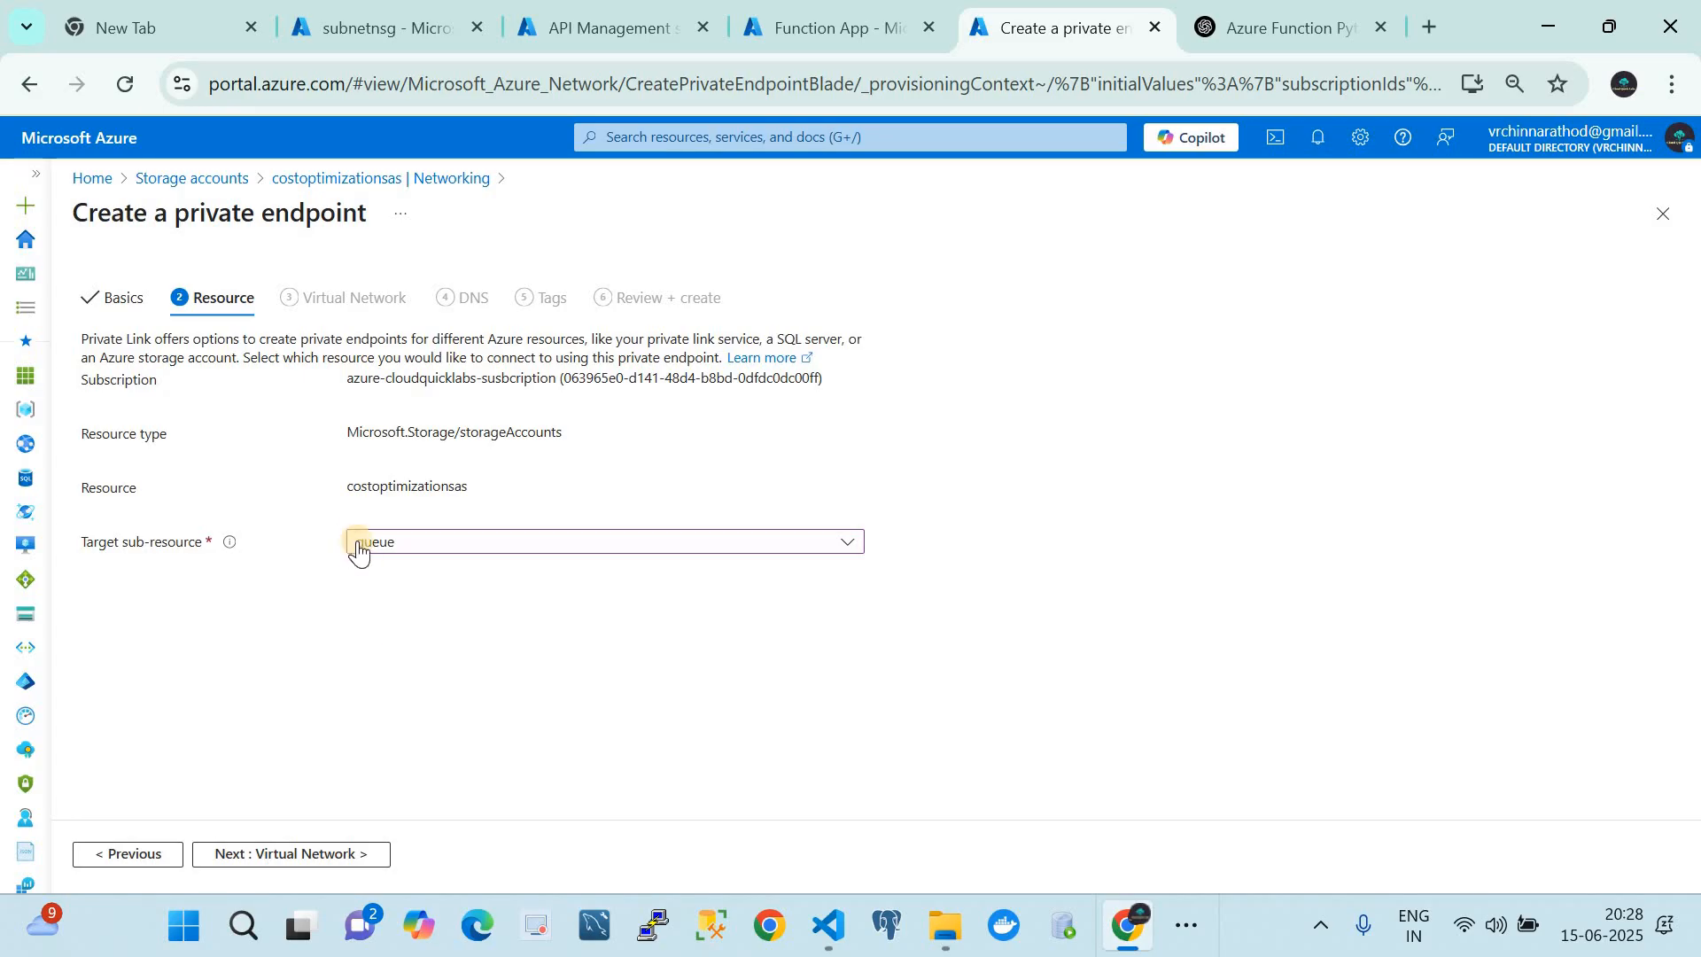
left_click(325, 852)
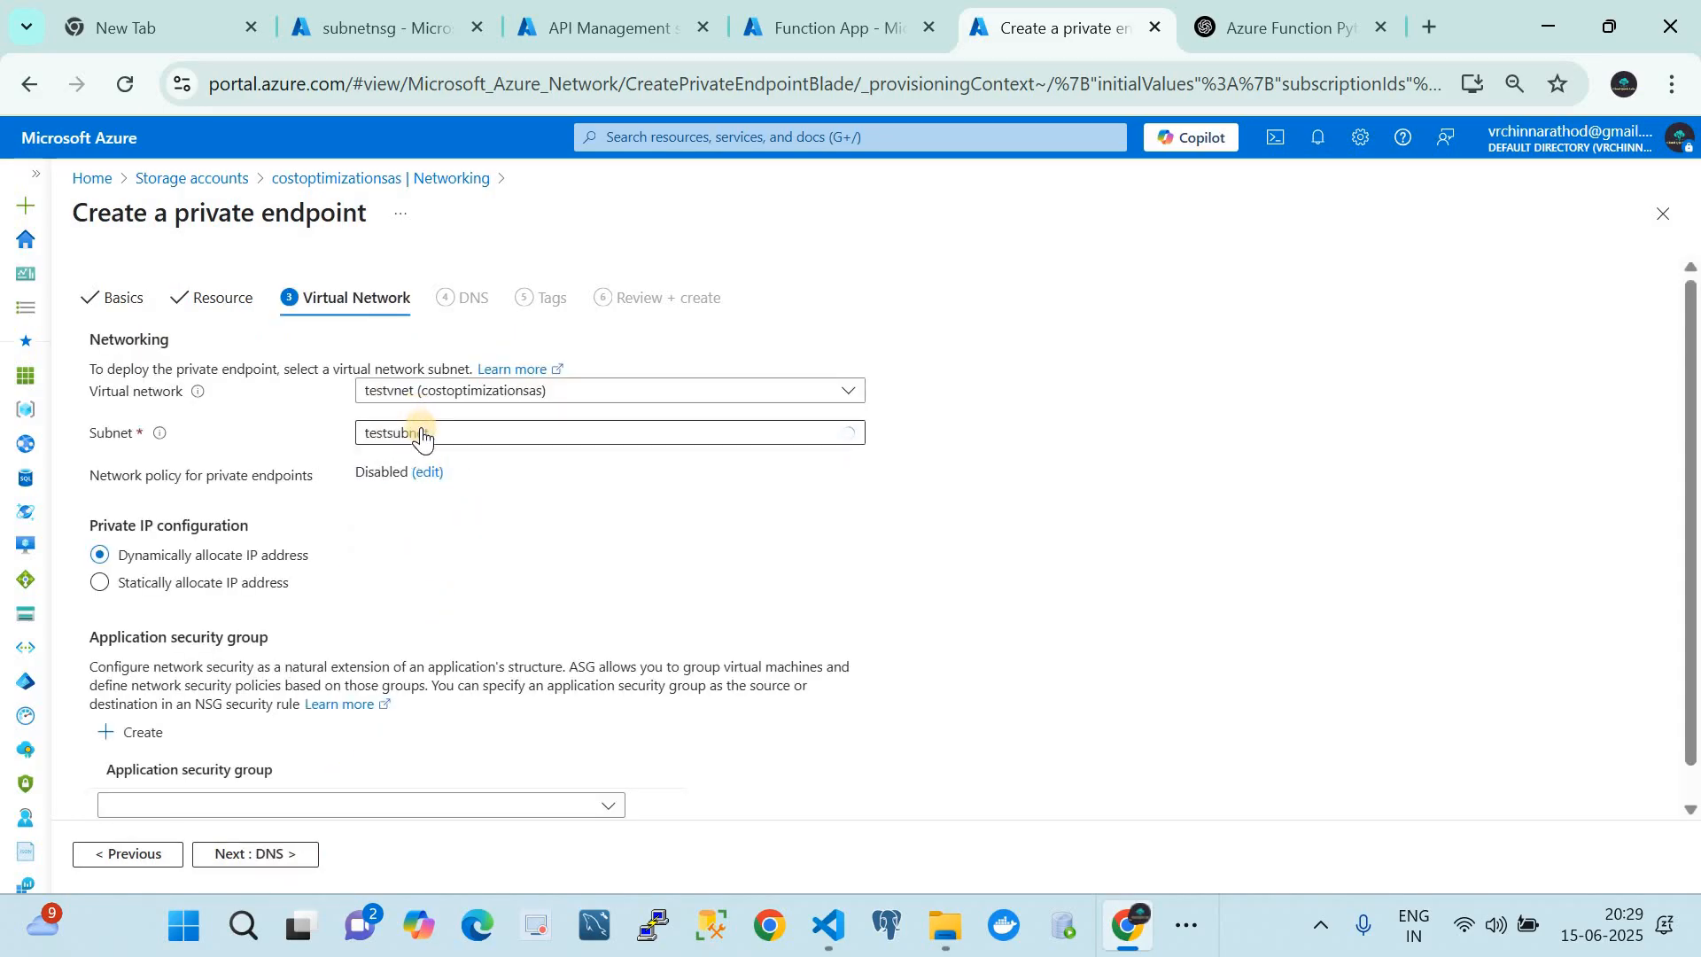
- Place the new private endpoint in testsubnet of testvnet with a dynamically allocated IP address
left_click(418, 435)
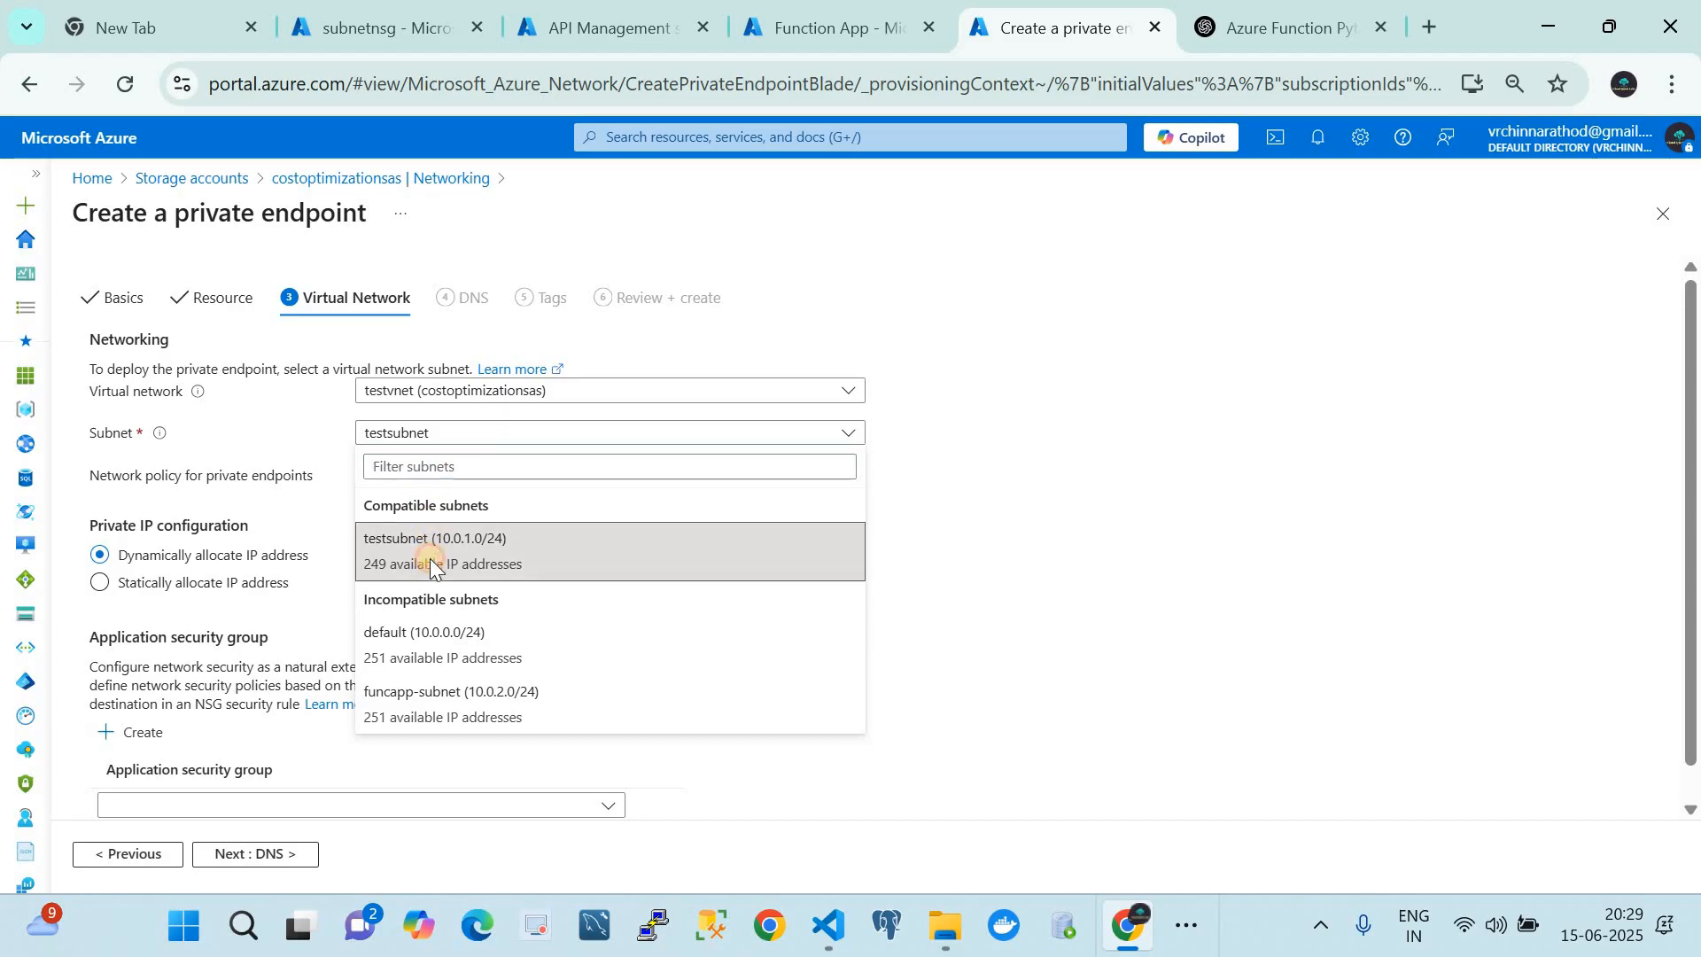
left_click(430, 560)
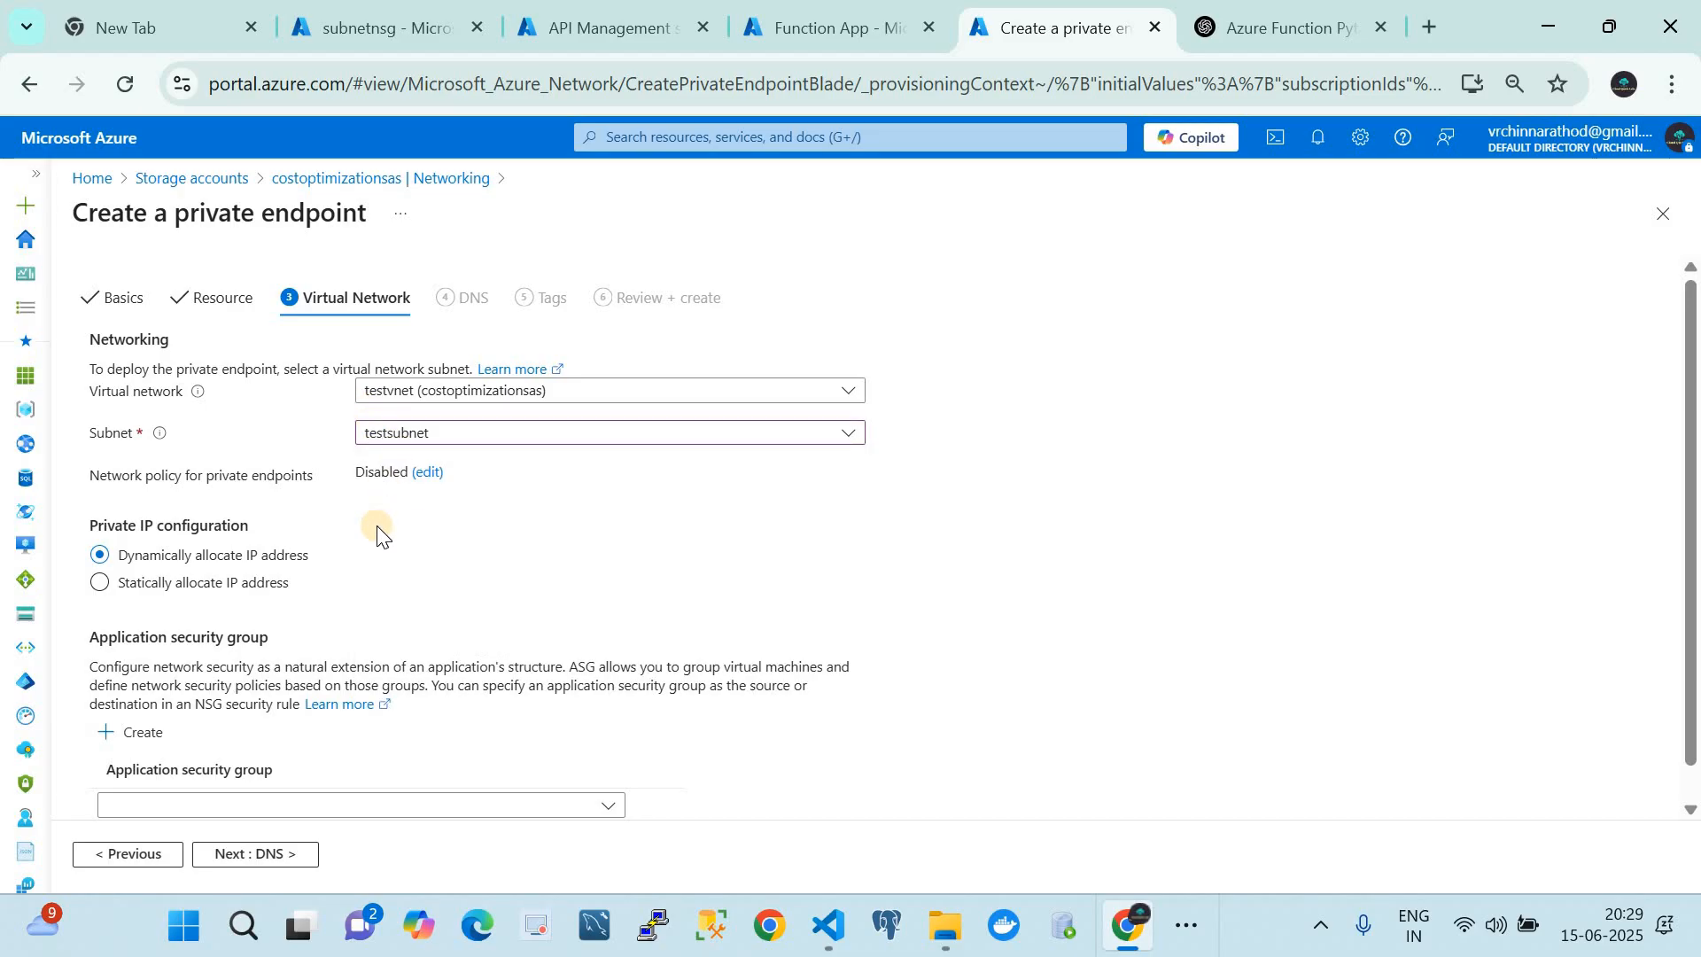
left_click(152, 584)
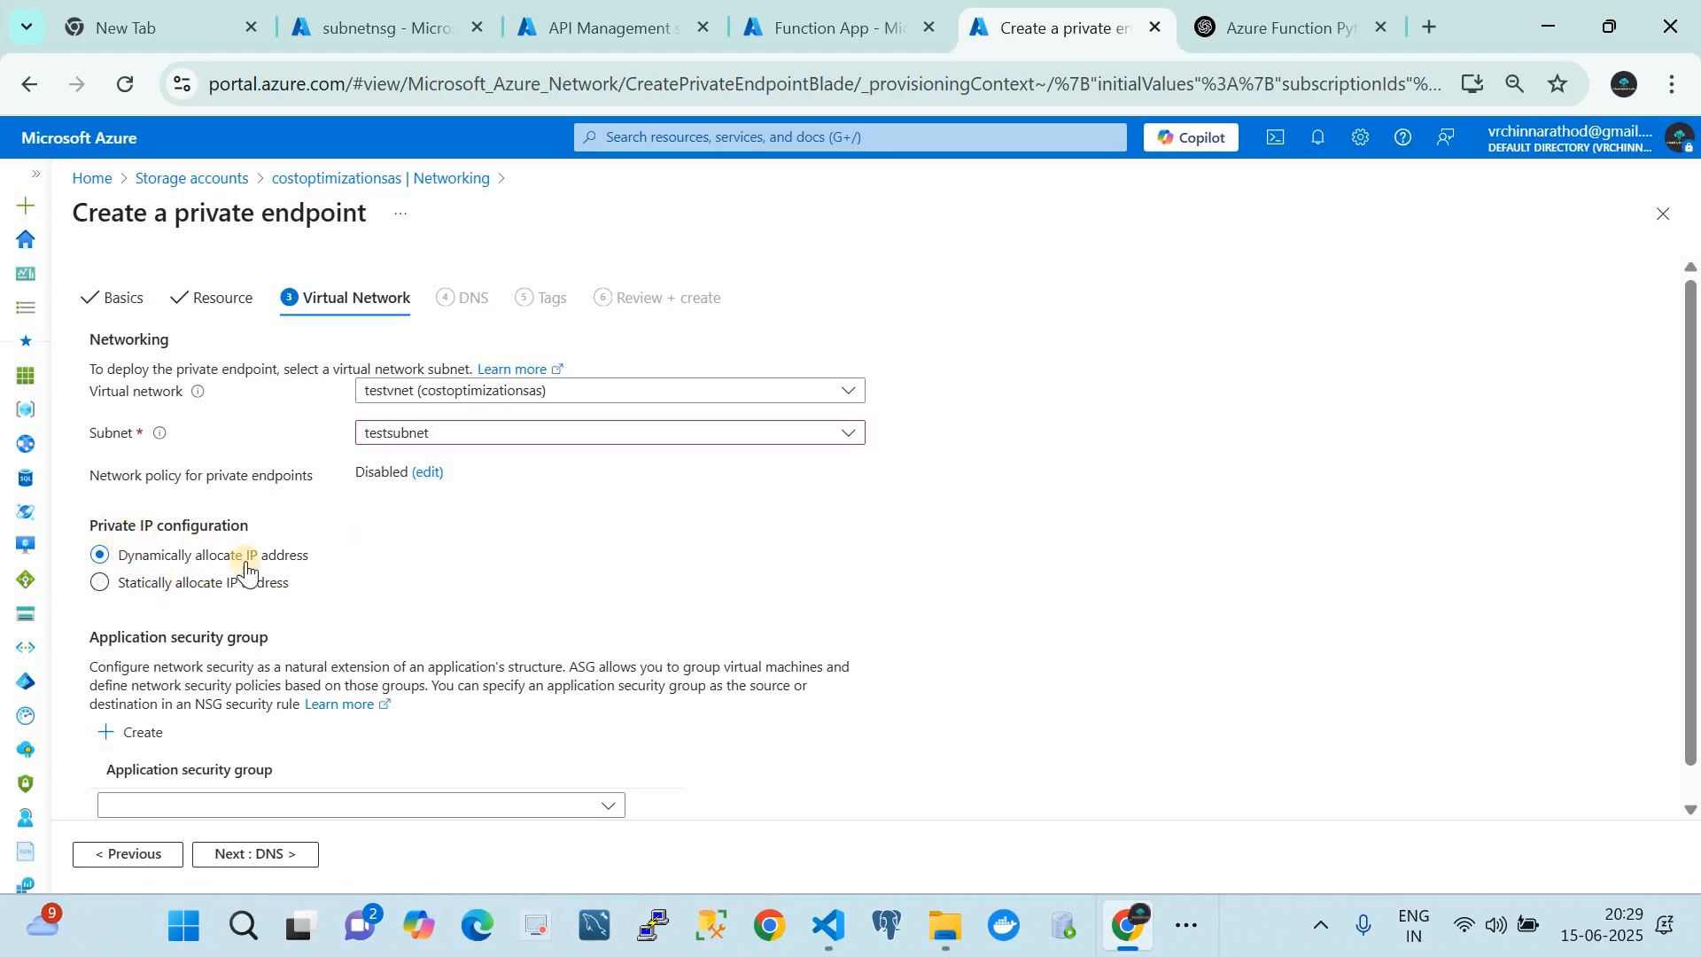
scroll(257, 595, "down", 1)
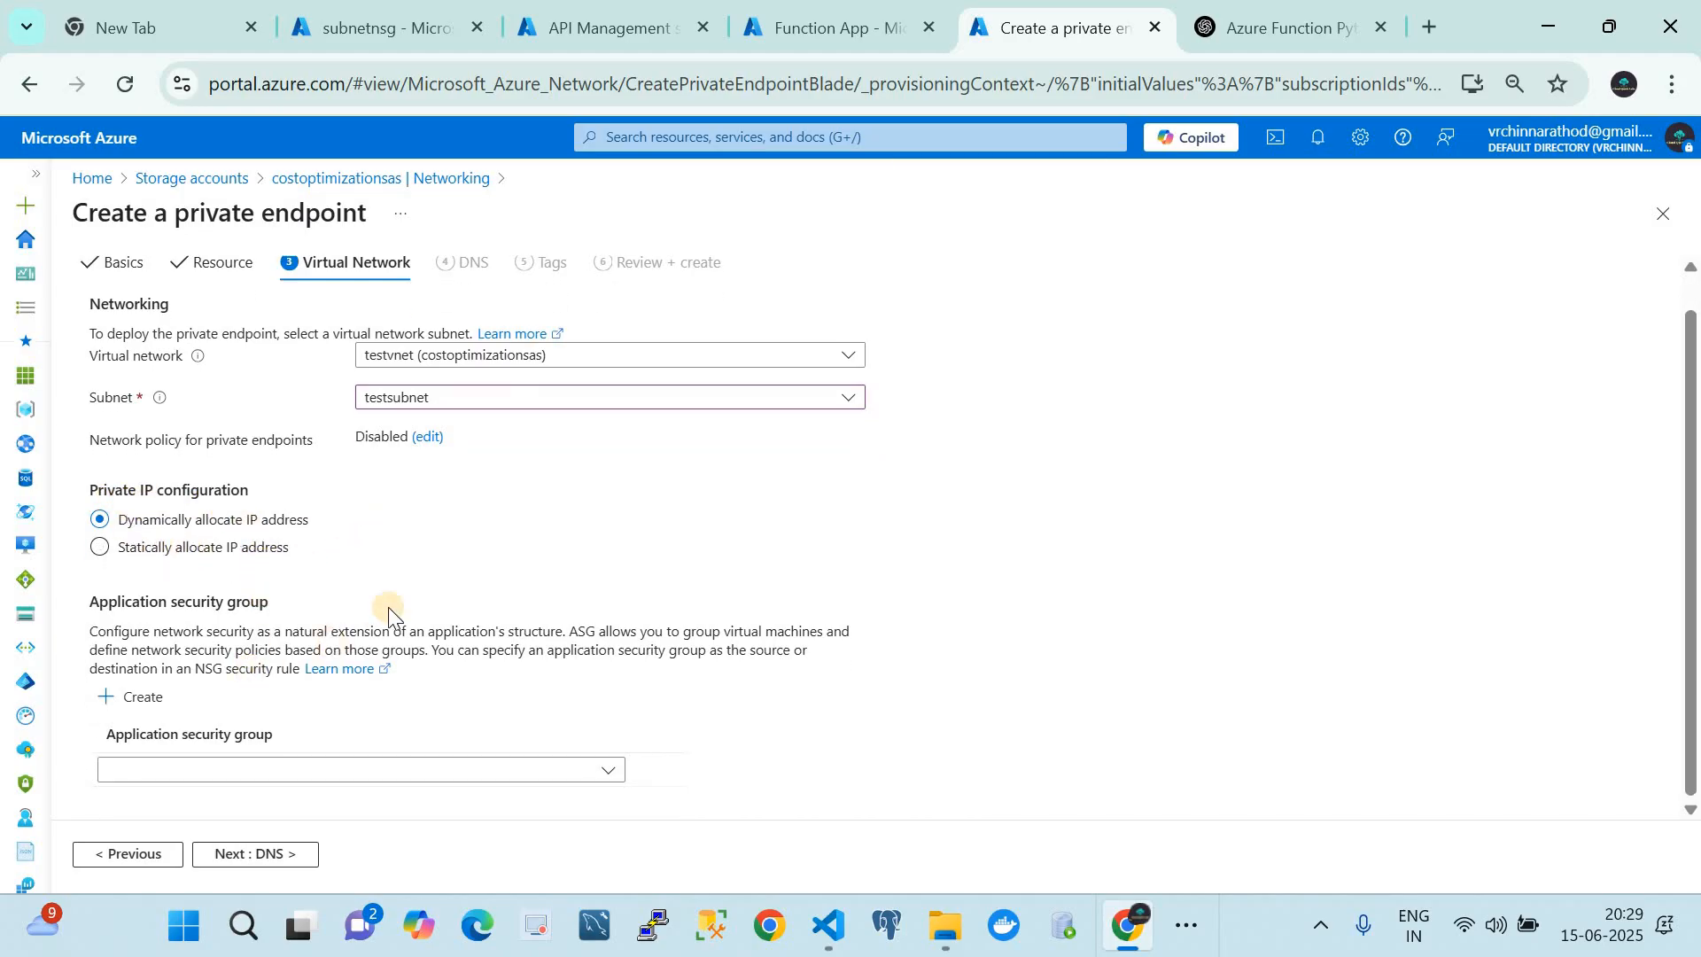
scroll(388, 608, "up", 1)
left_click(280, 856)
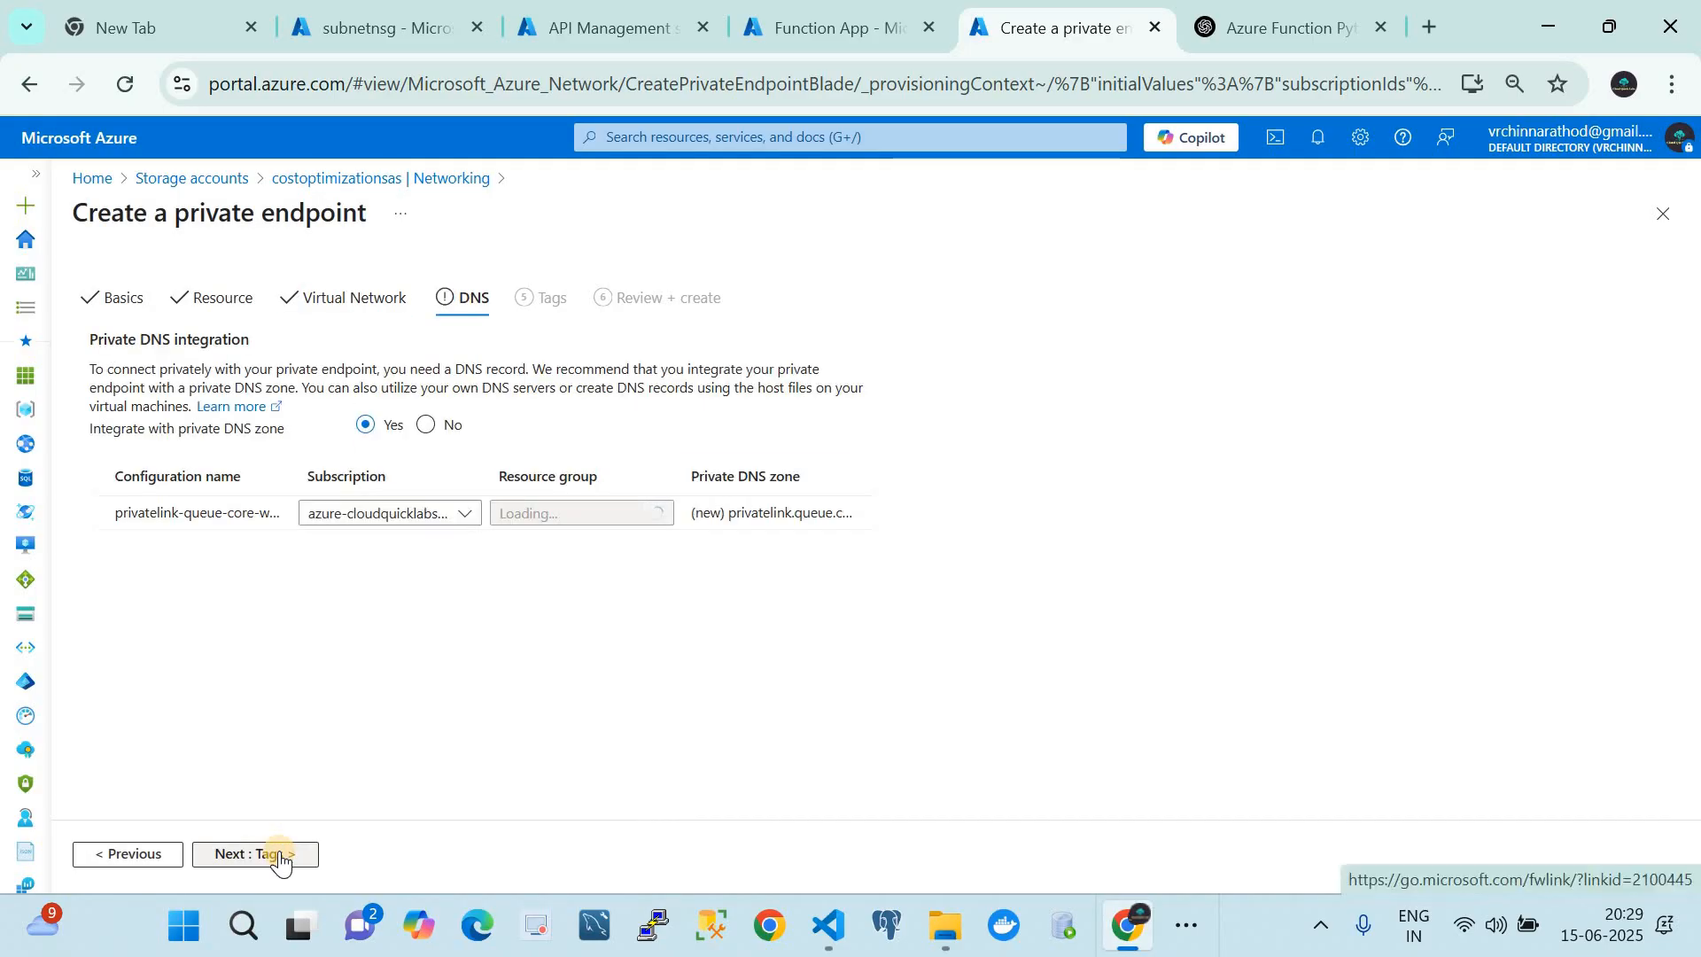
- Review the new endpoint's summary with private DNS zone integration and no tags, and leave without creating it
left_click(280, 856)
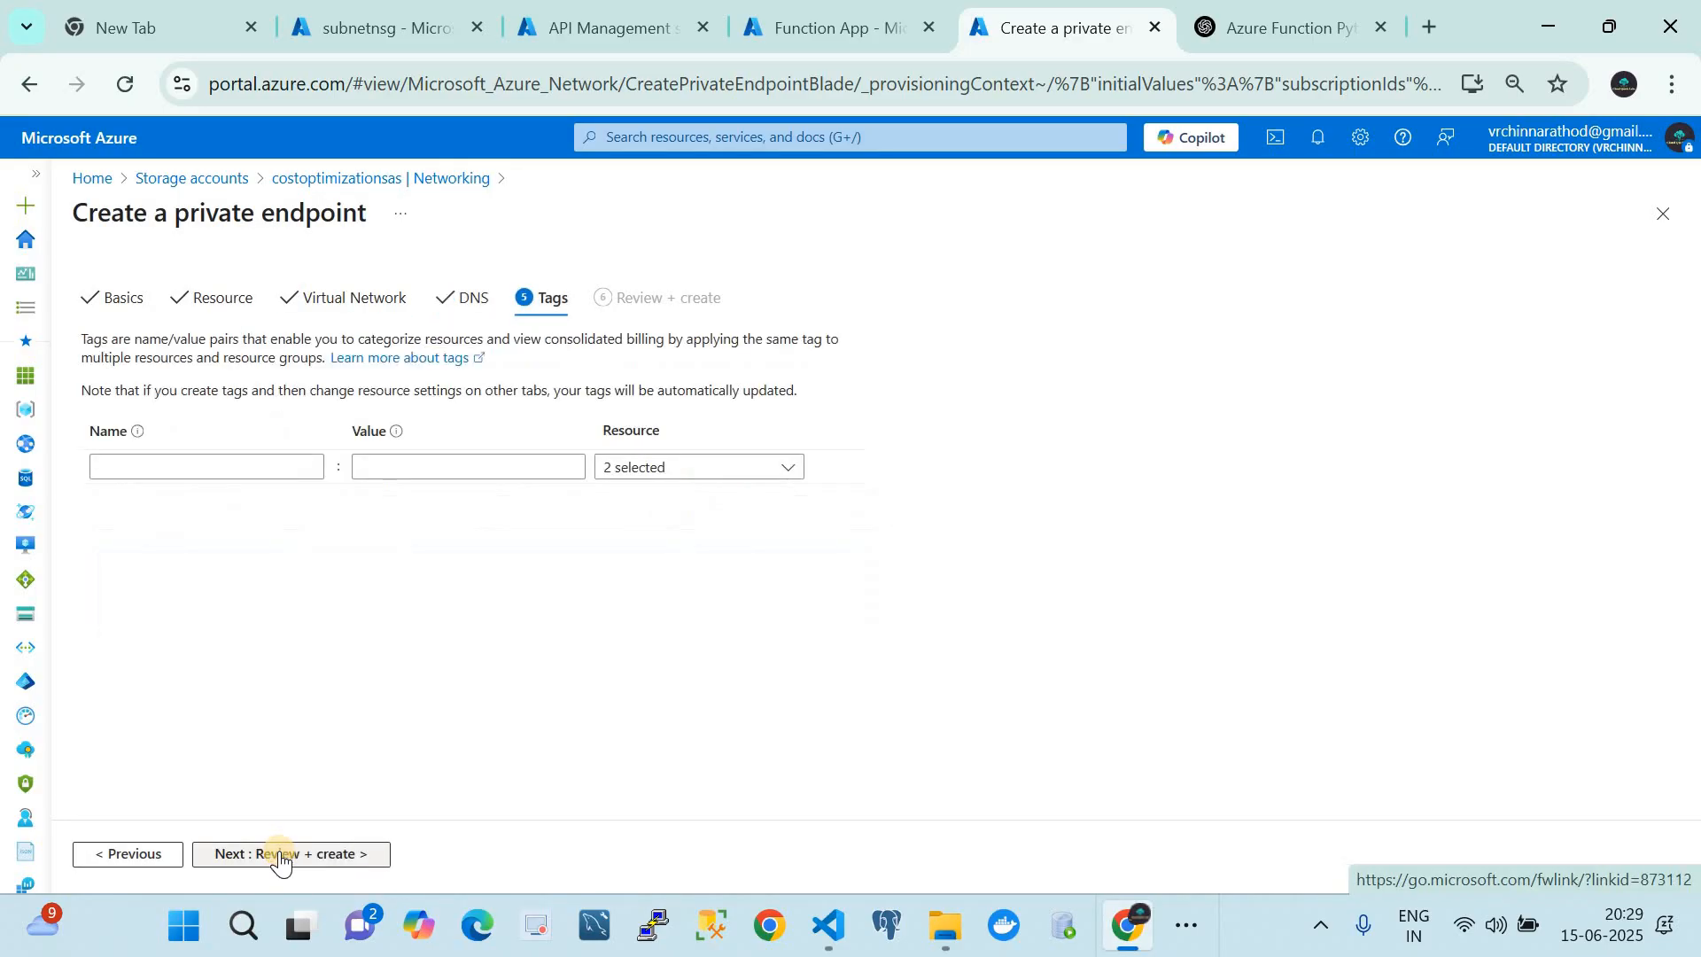
left_click(277, 853)
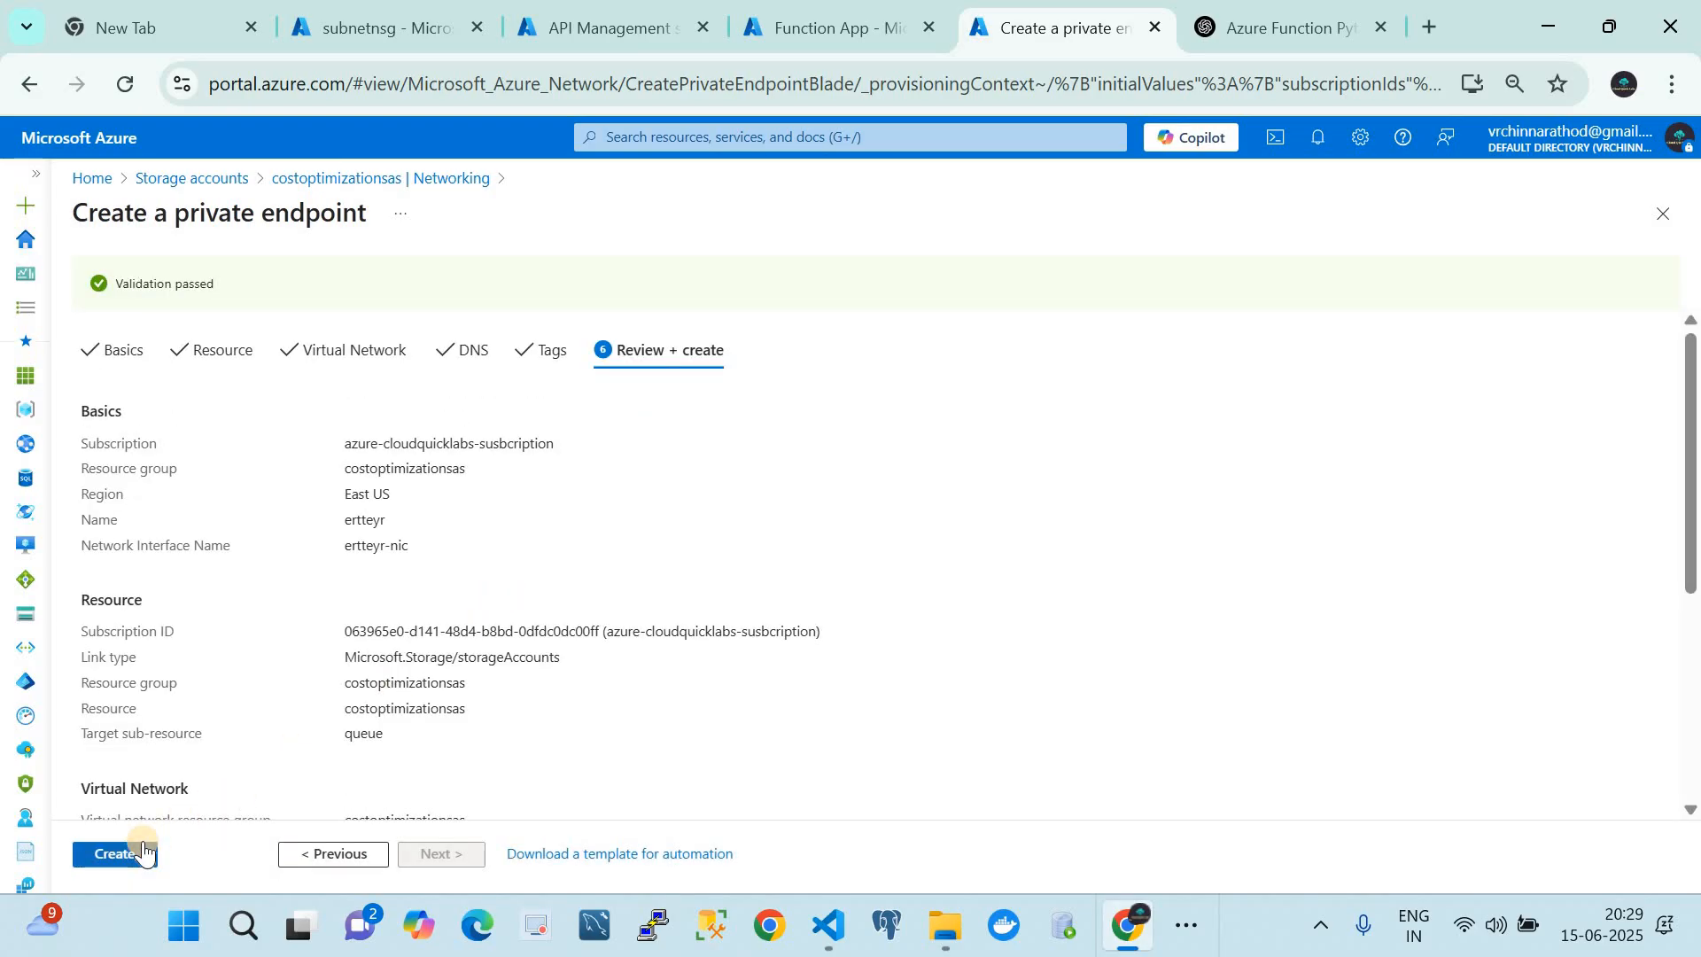
left_click(346, 178)
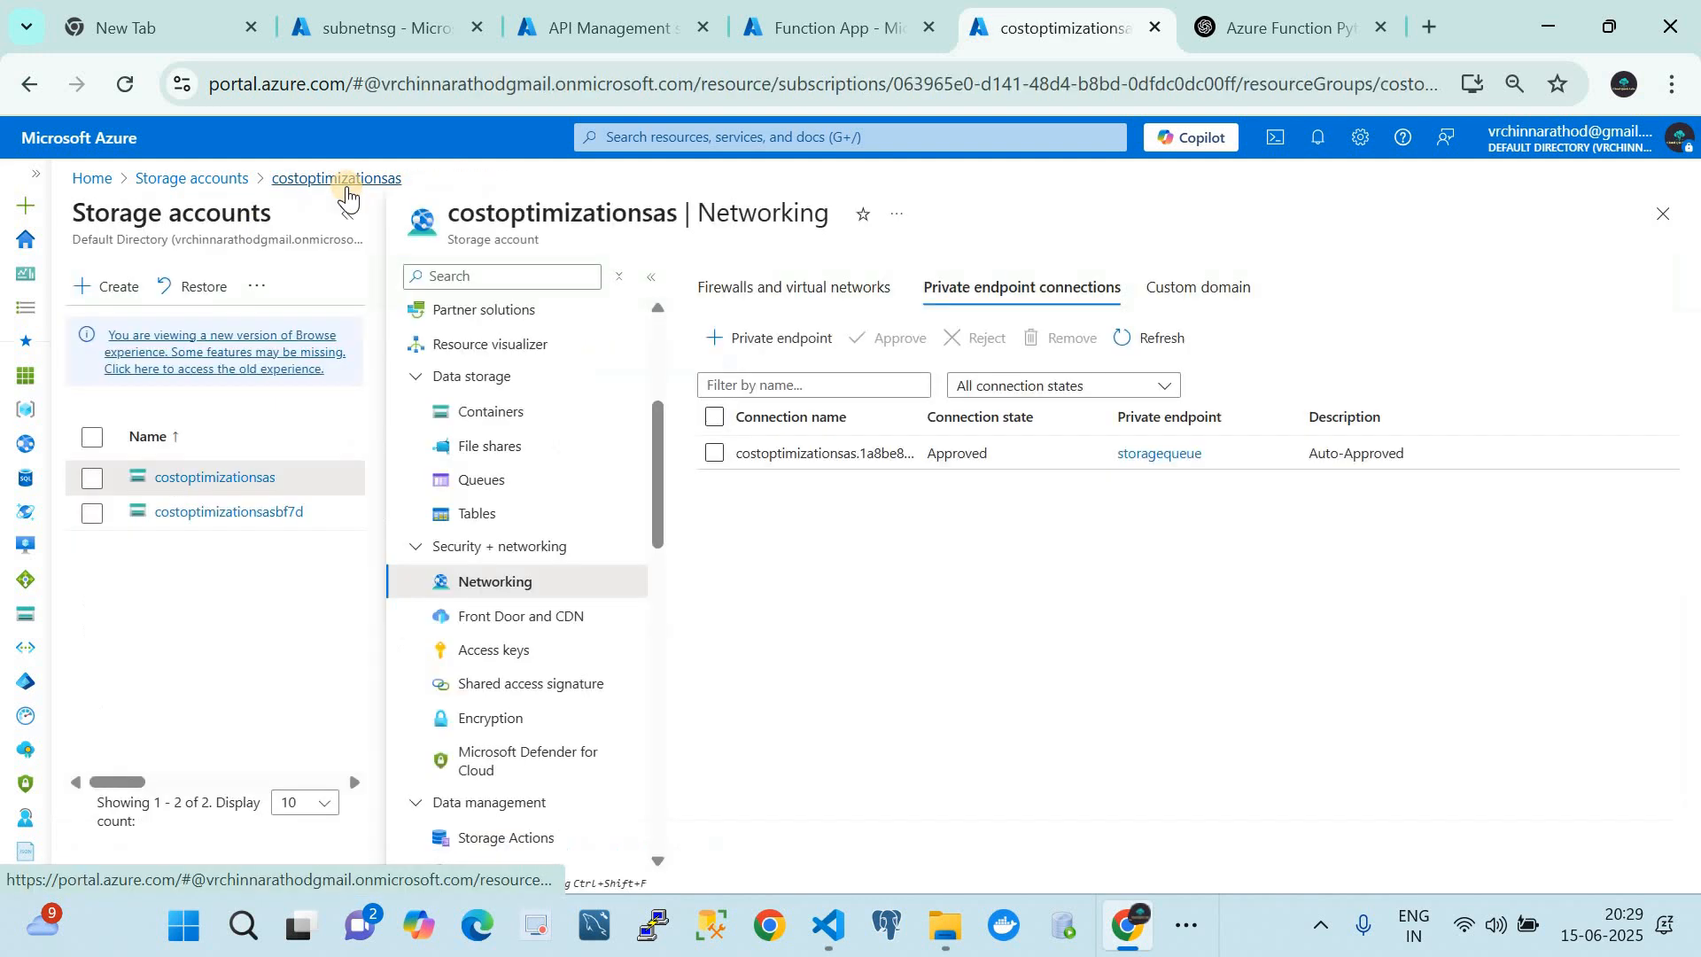
- Review the storagequeue private endpoint's overview and DNS configuration, and return to the storage account's Networking settings
left_click(1156, 454)
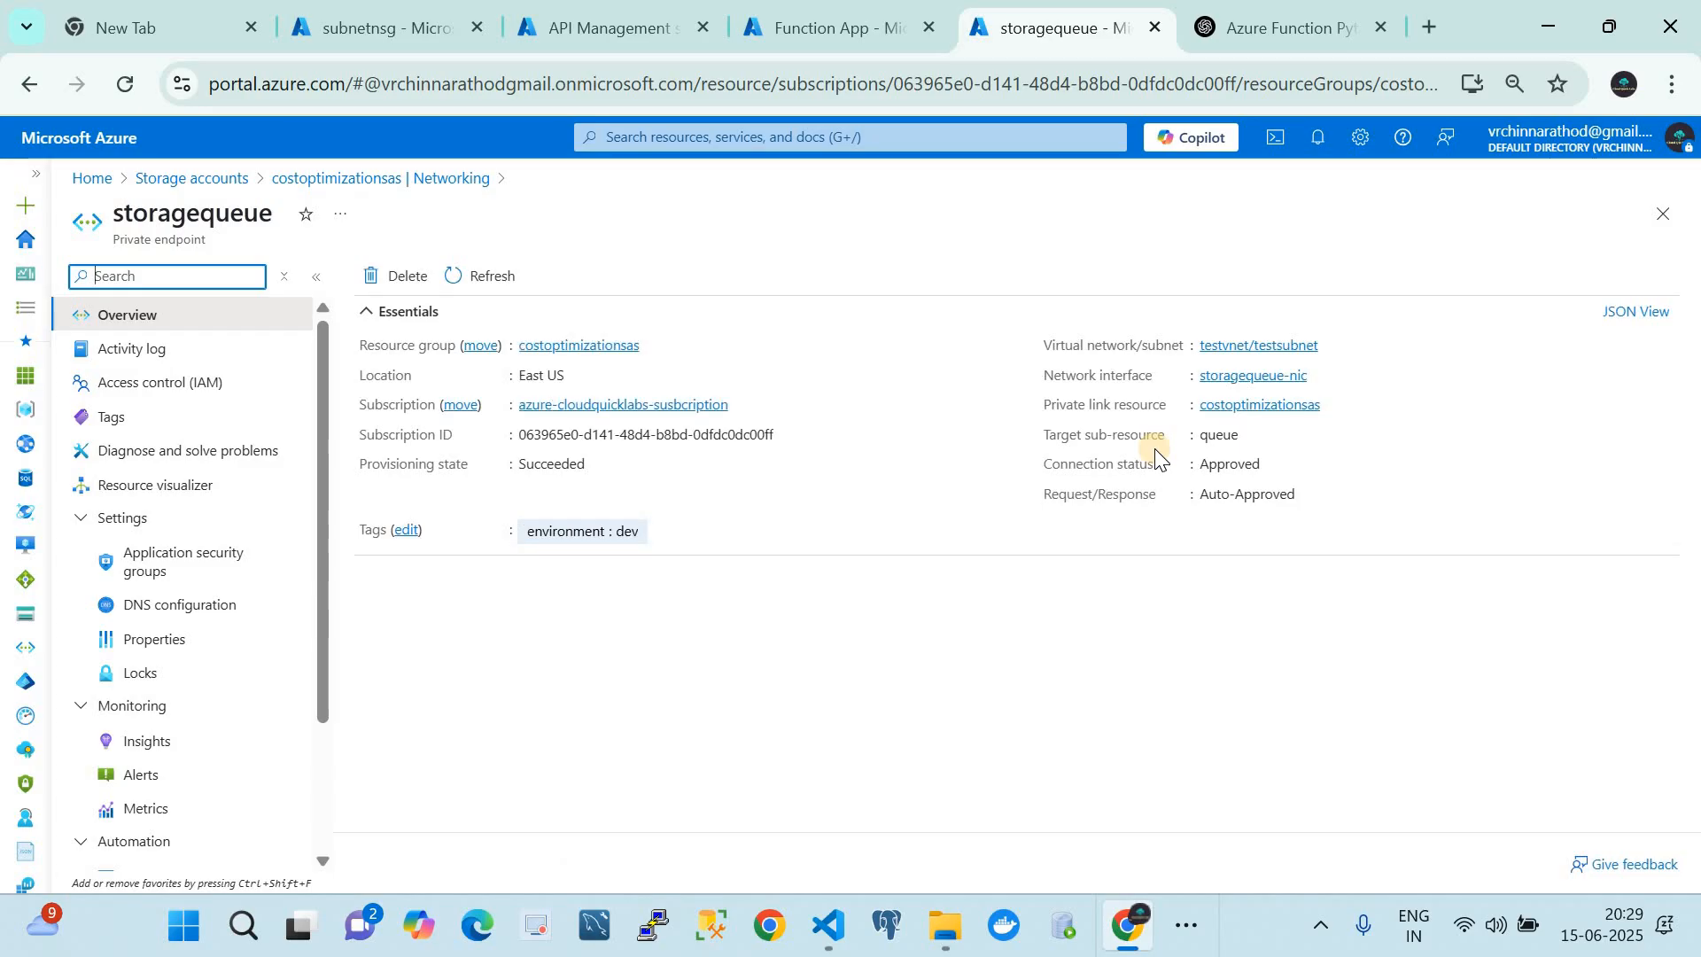
left_click(137, 610)
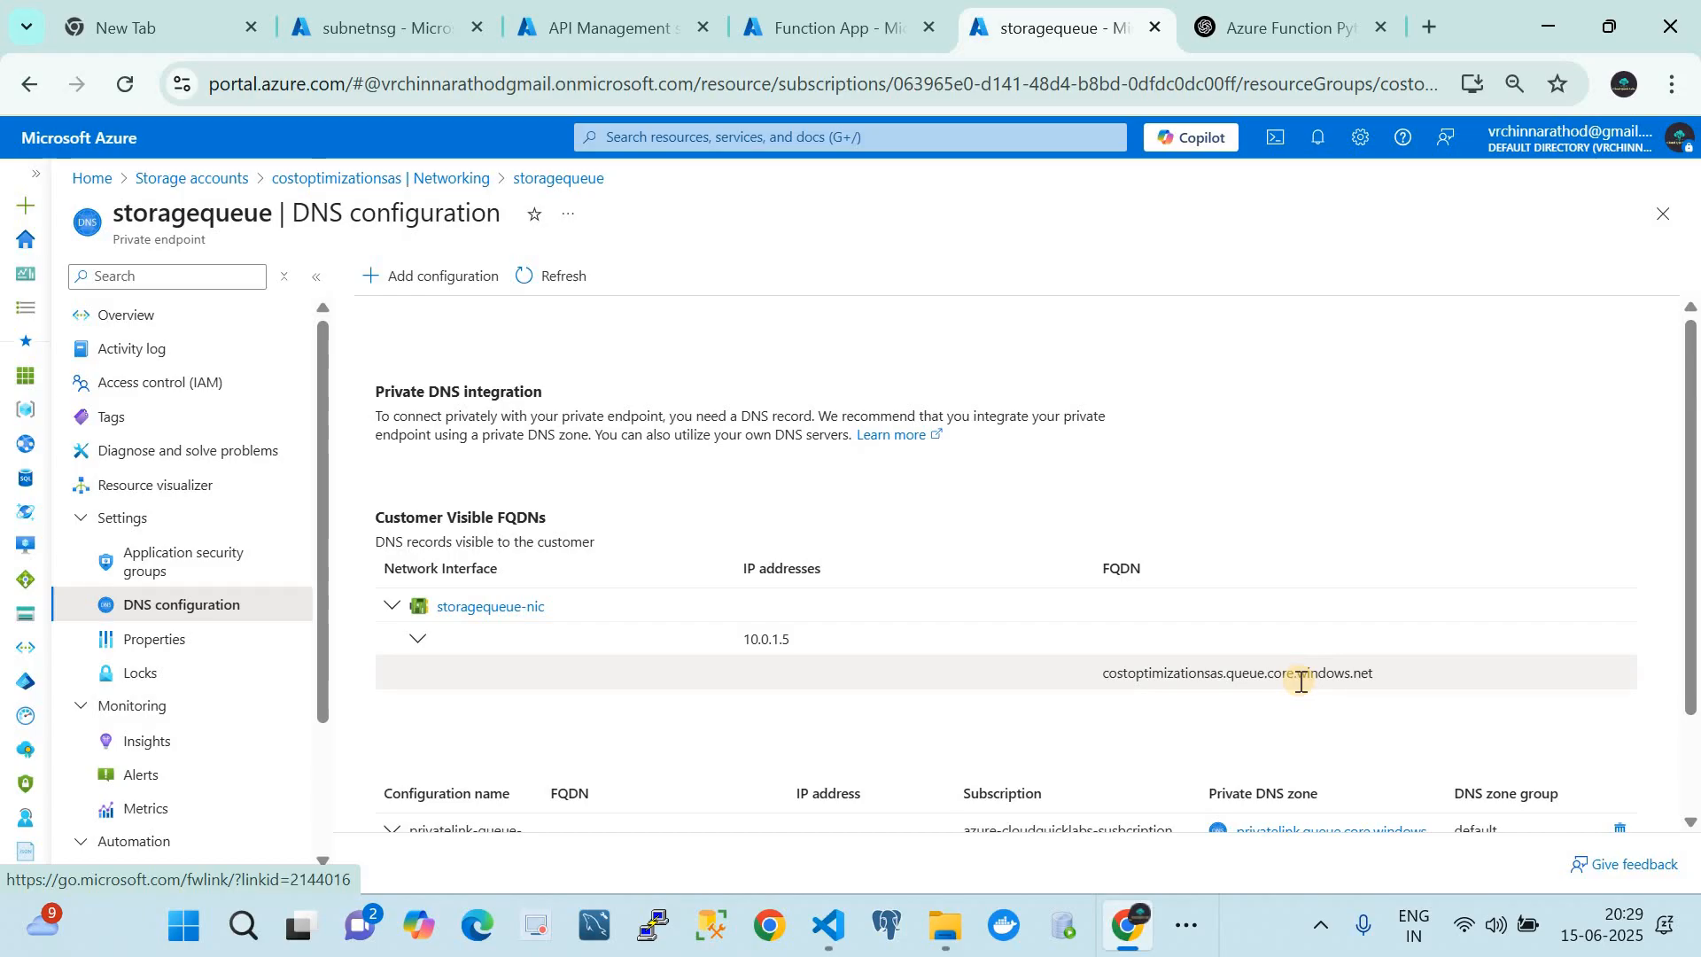
left_click(440, 178)
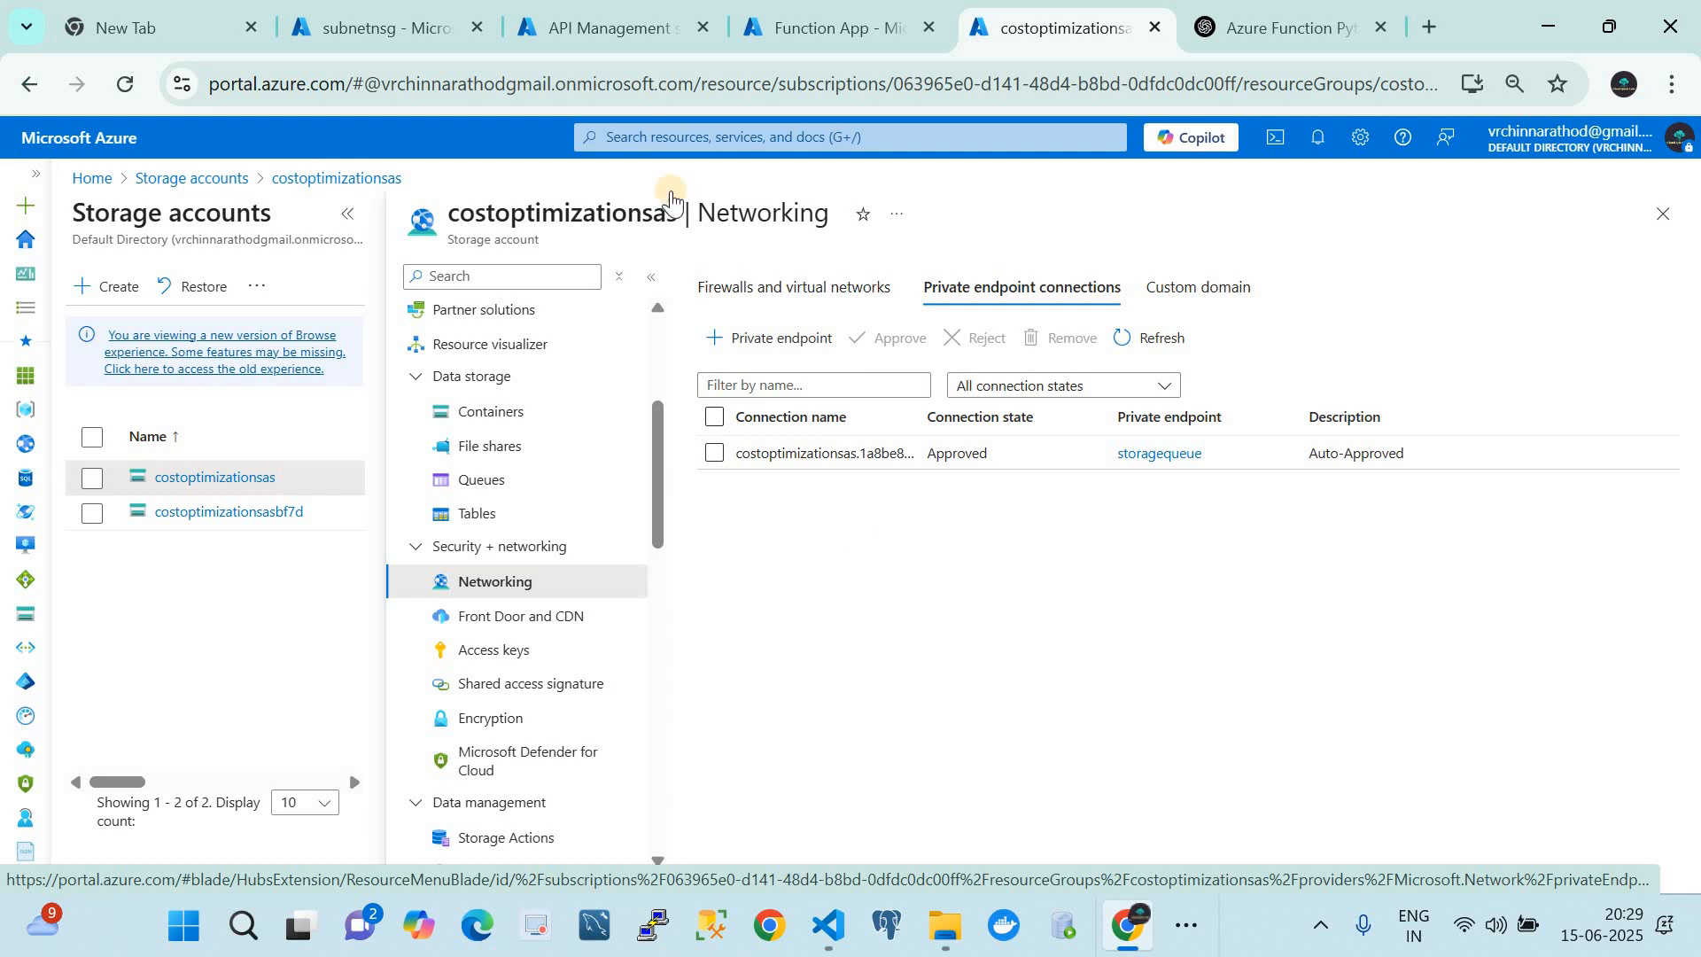
- Open the APIs page of the testami API Management service with the service list collapsed
left_click(572, 18)
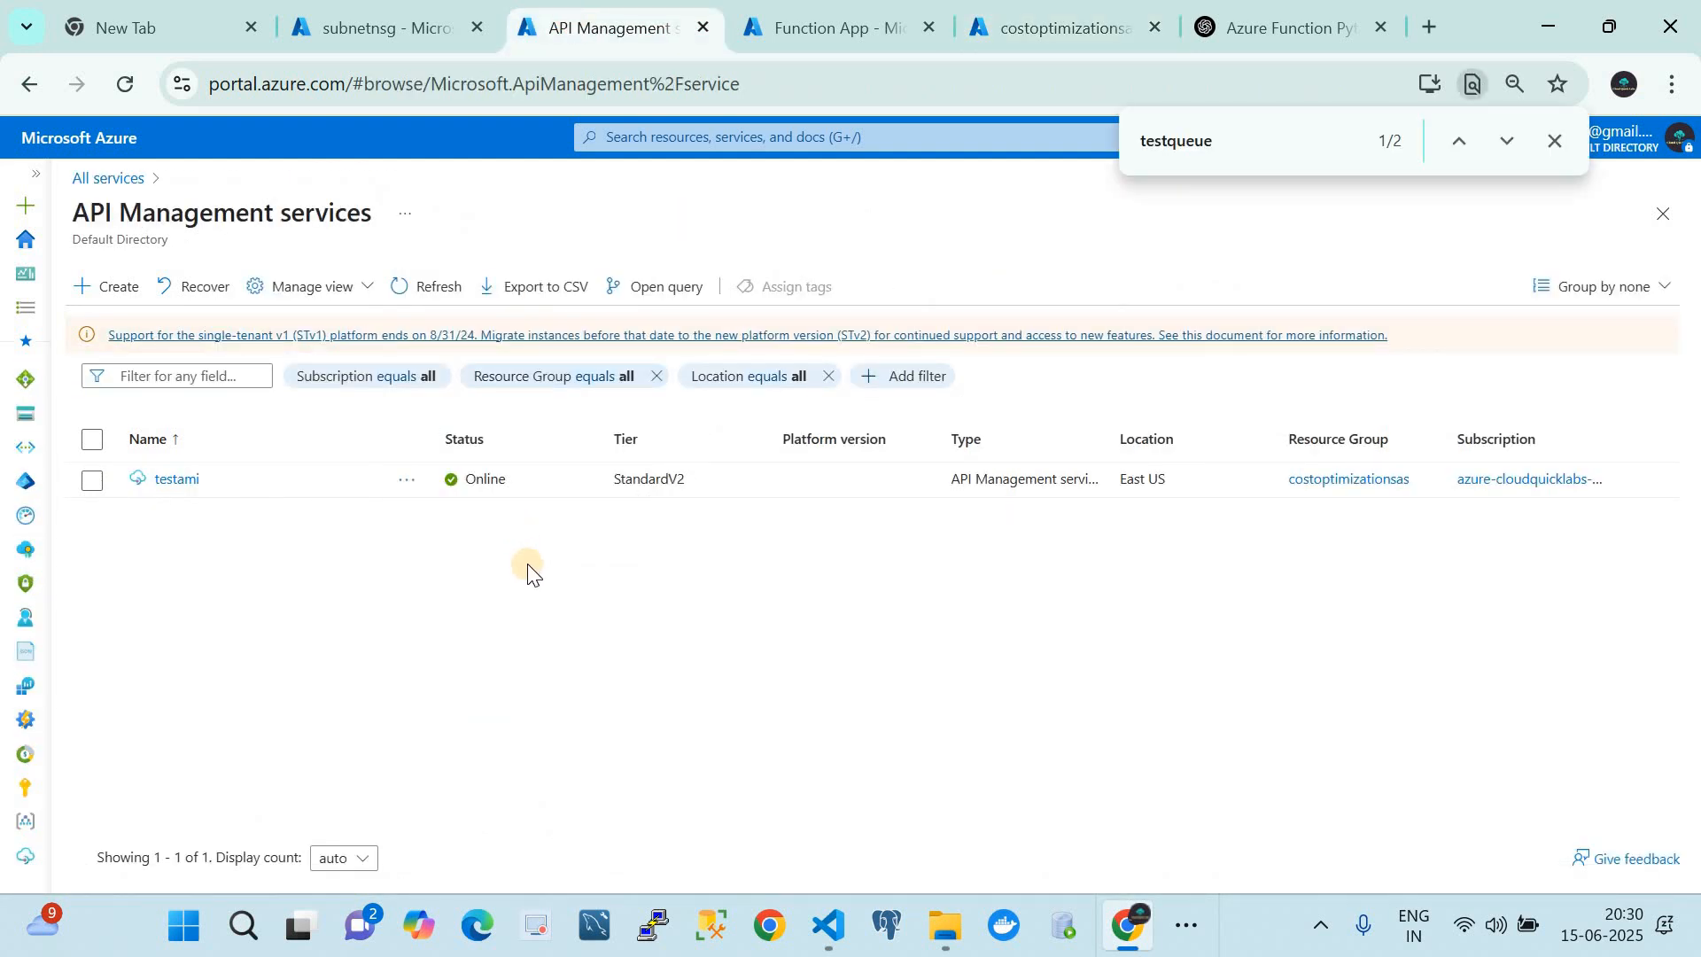
left_click(1557, 142)
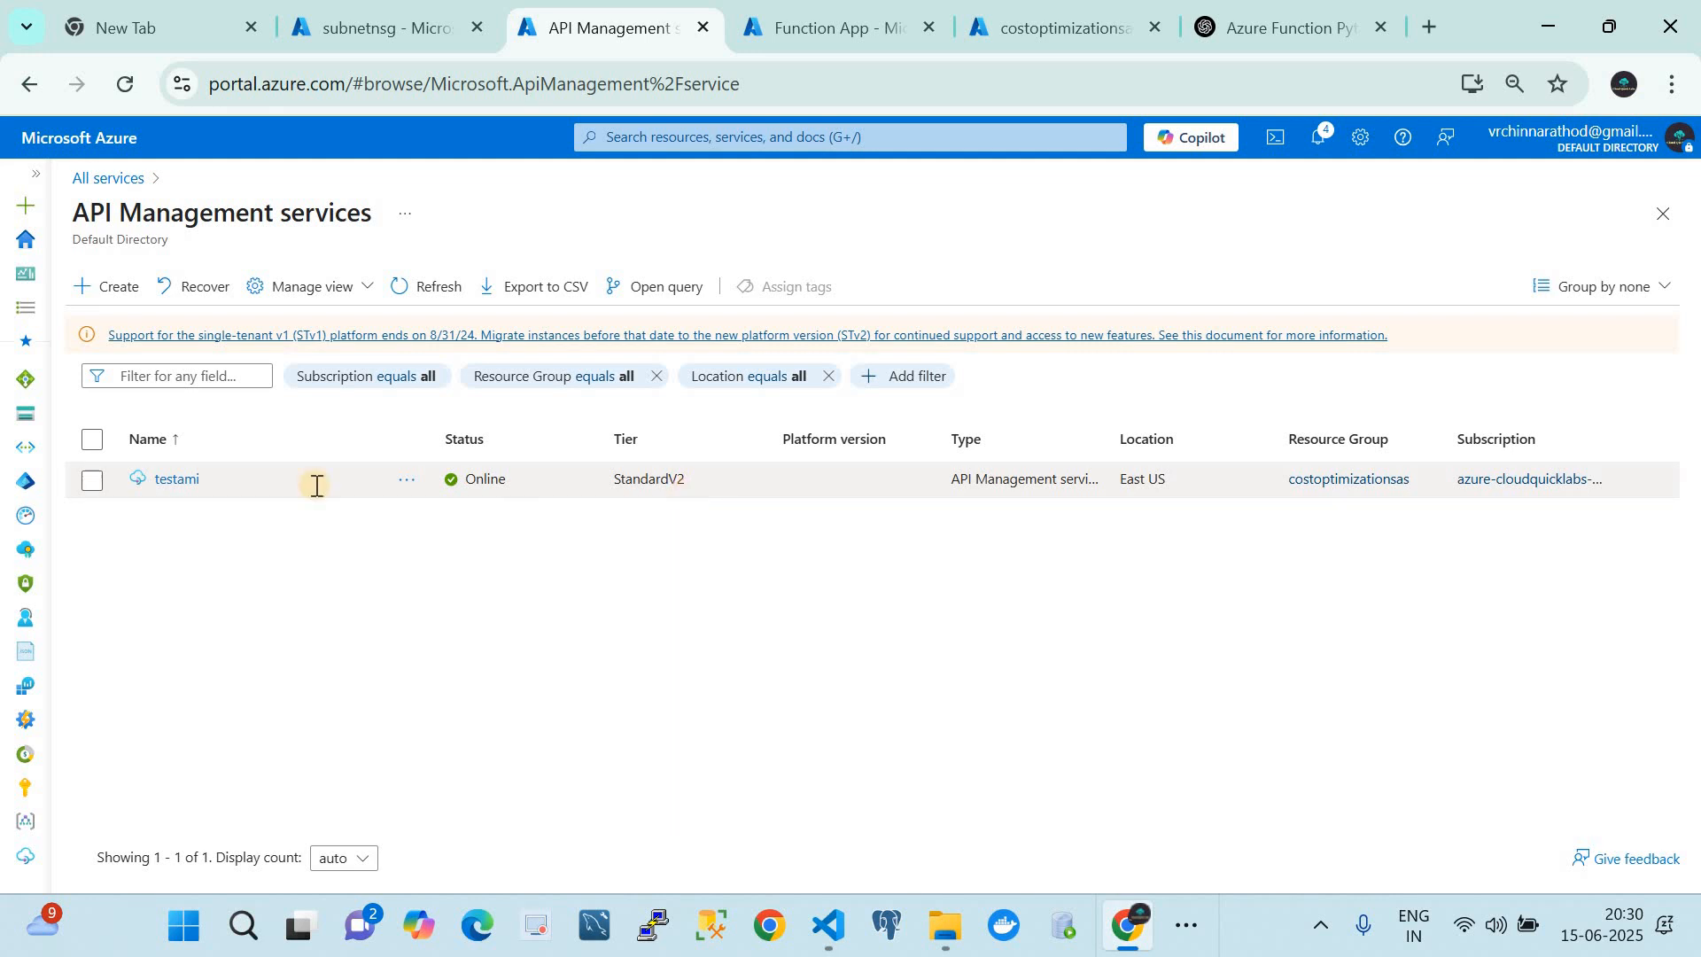
left_click(182, 481)
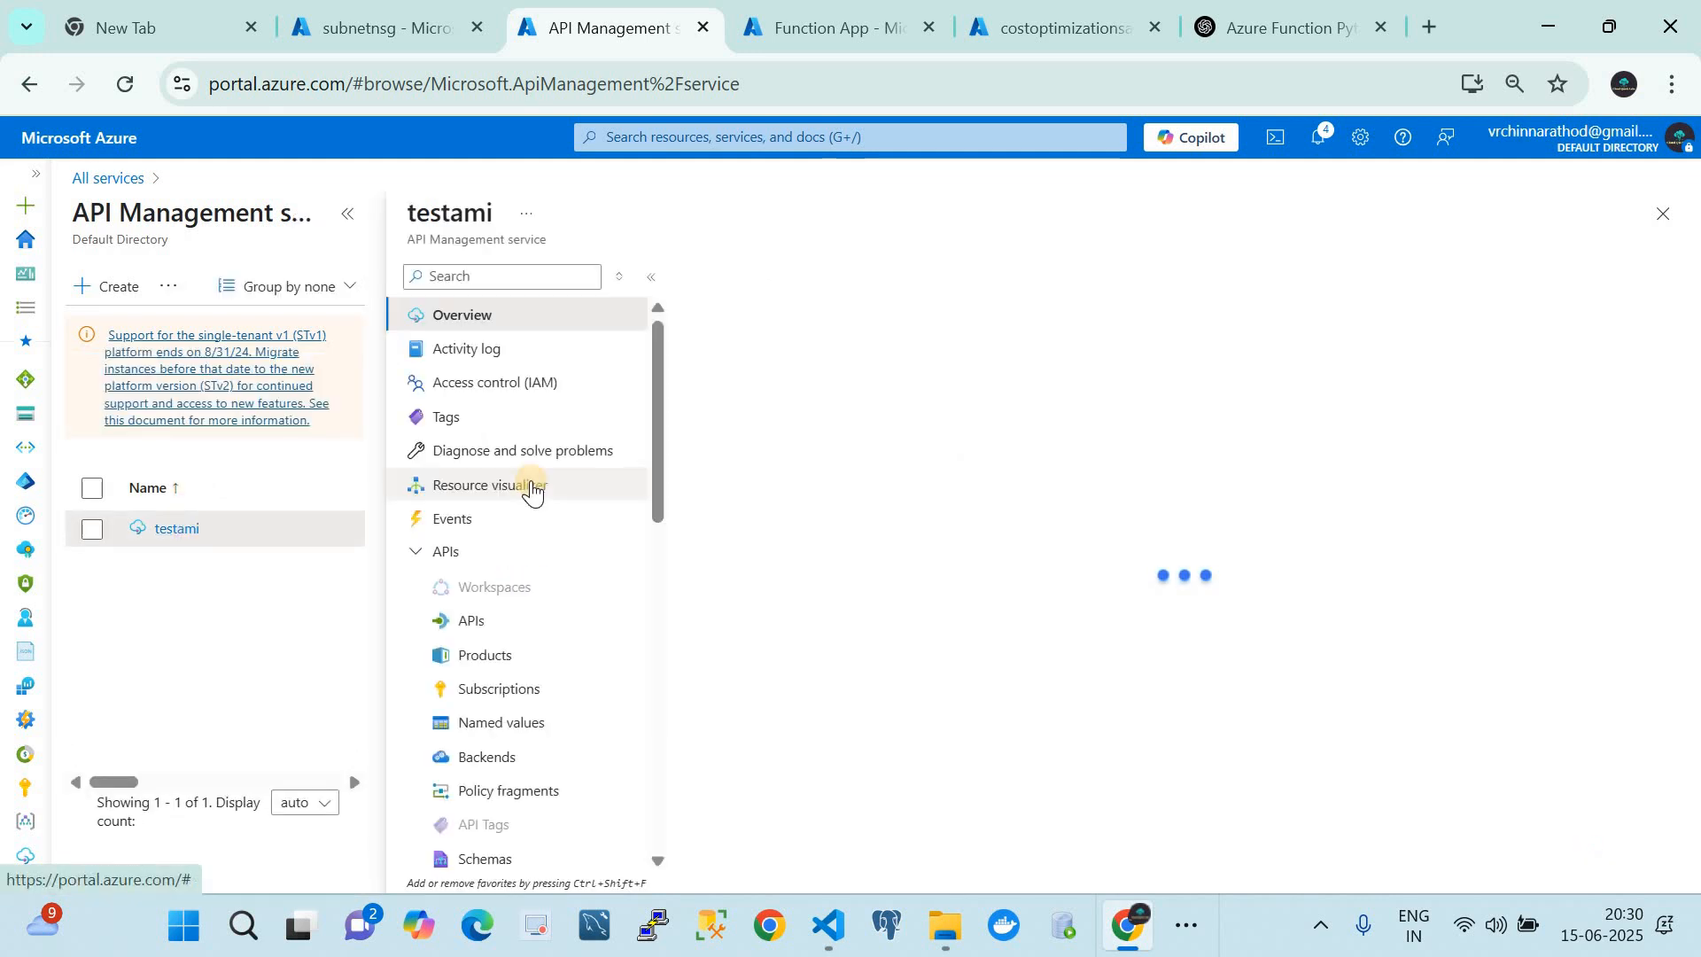
left_click(346, 217)
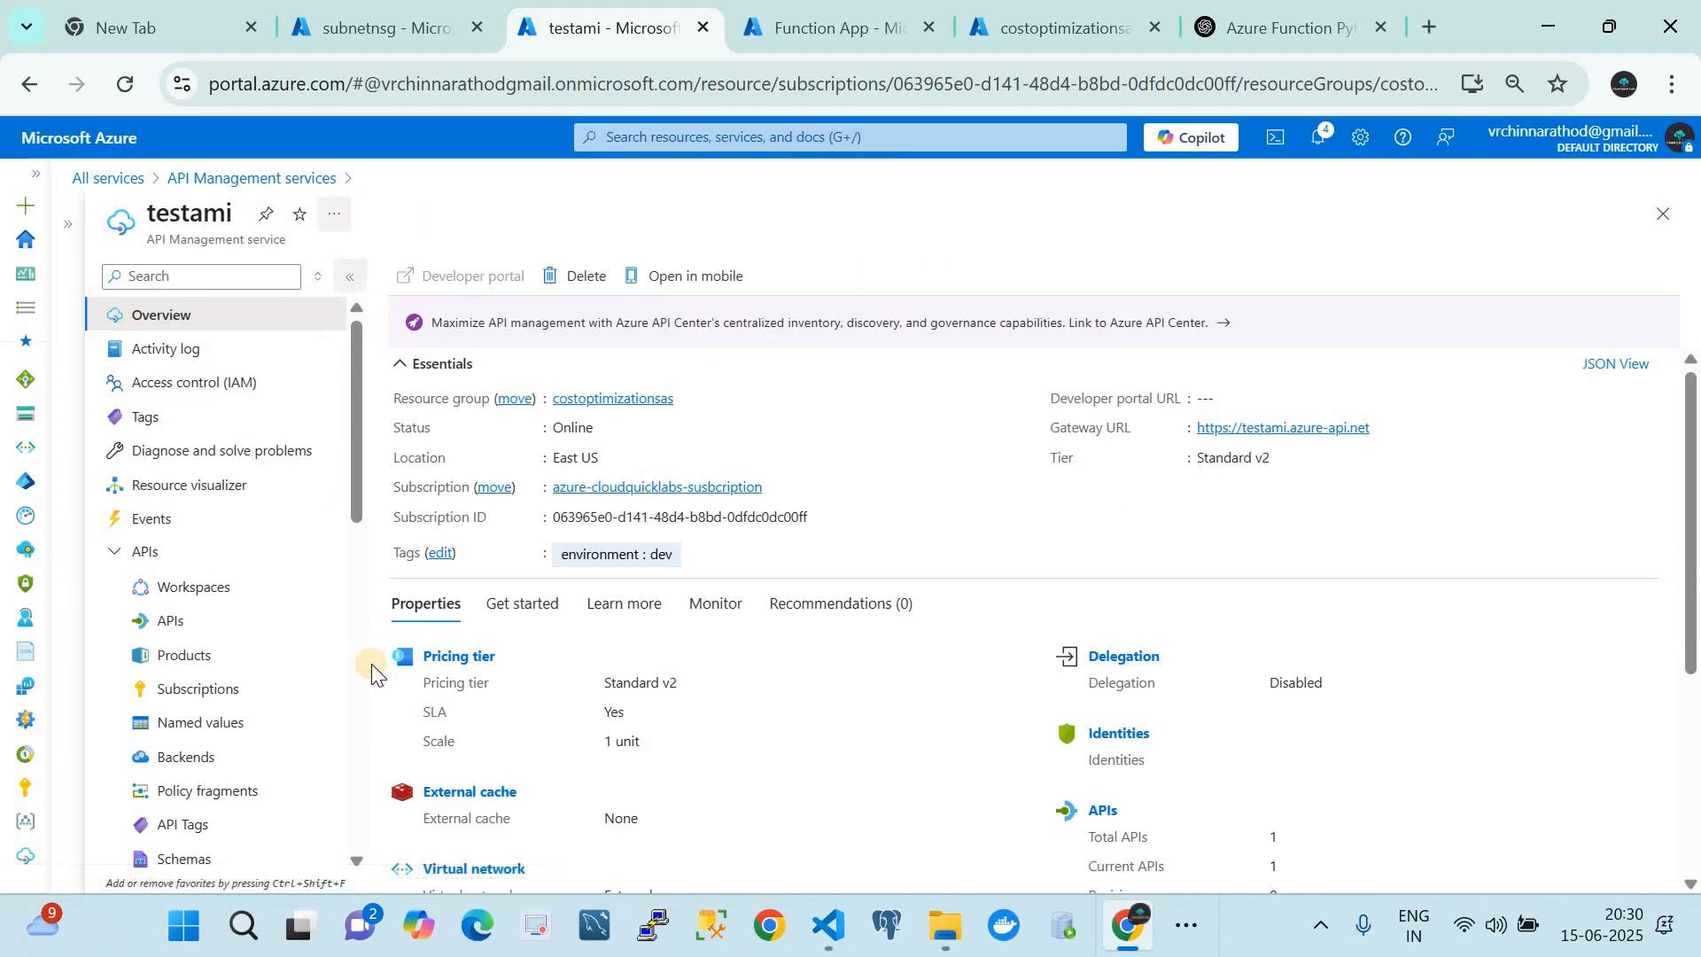
left_click(266, 628)
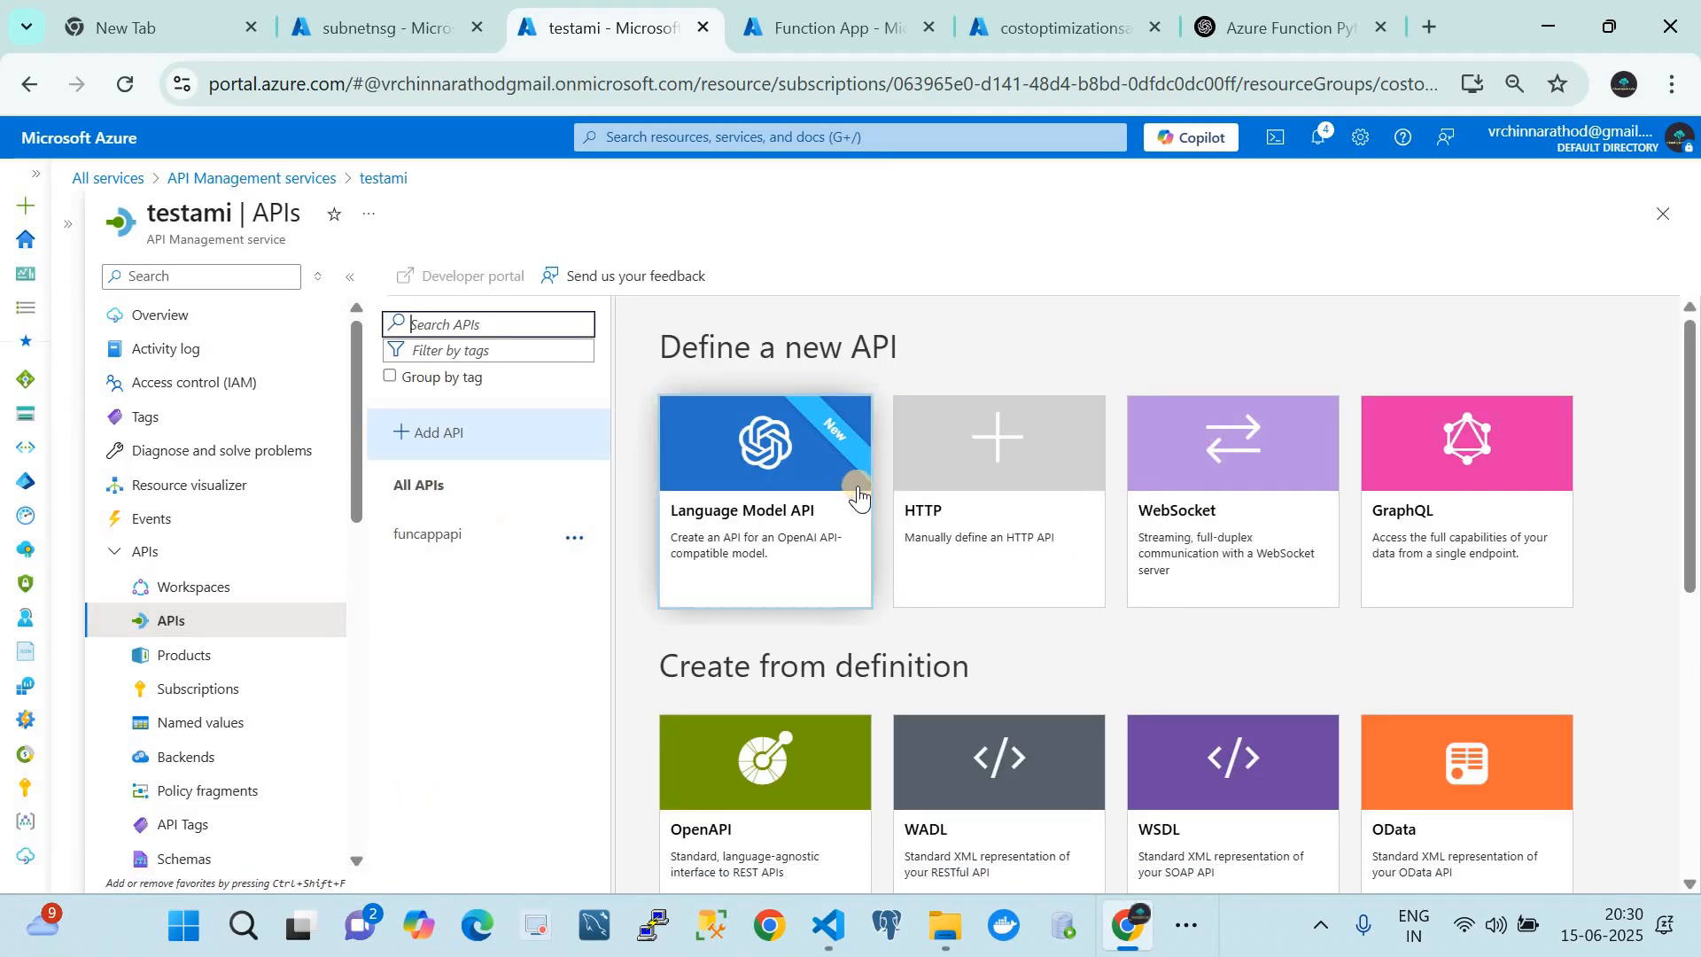
- Look through the API types available in testami, and open the creation form for an HTTP API at its web service URL
scroll(1017, 700, "down", 4)
scroll(1017, 700, "down", 3)
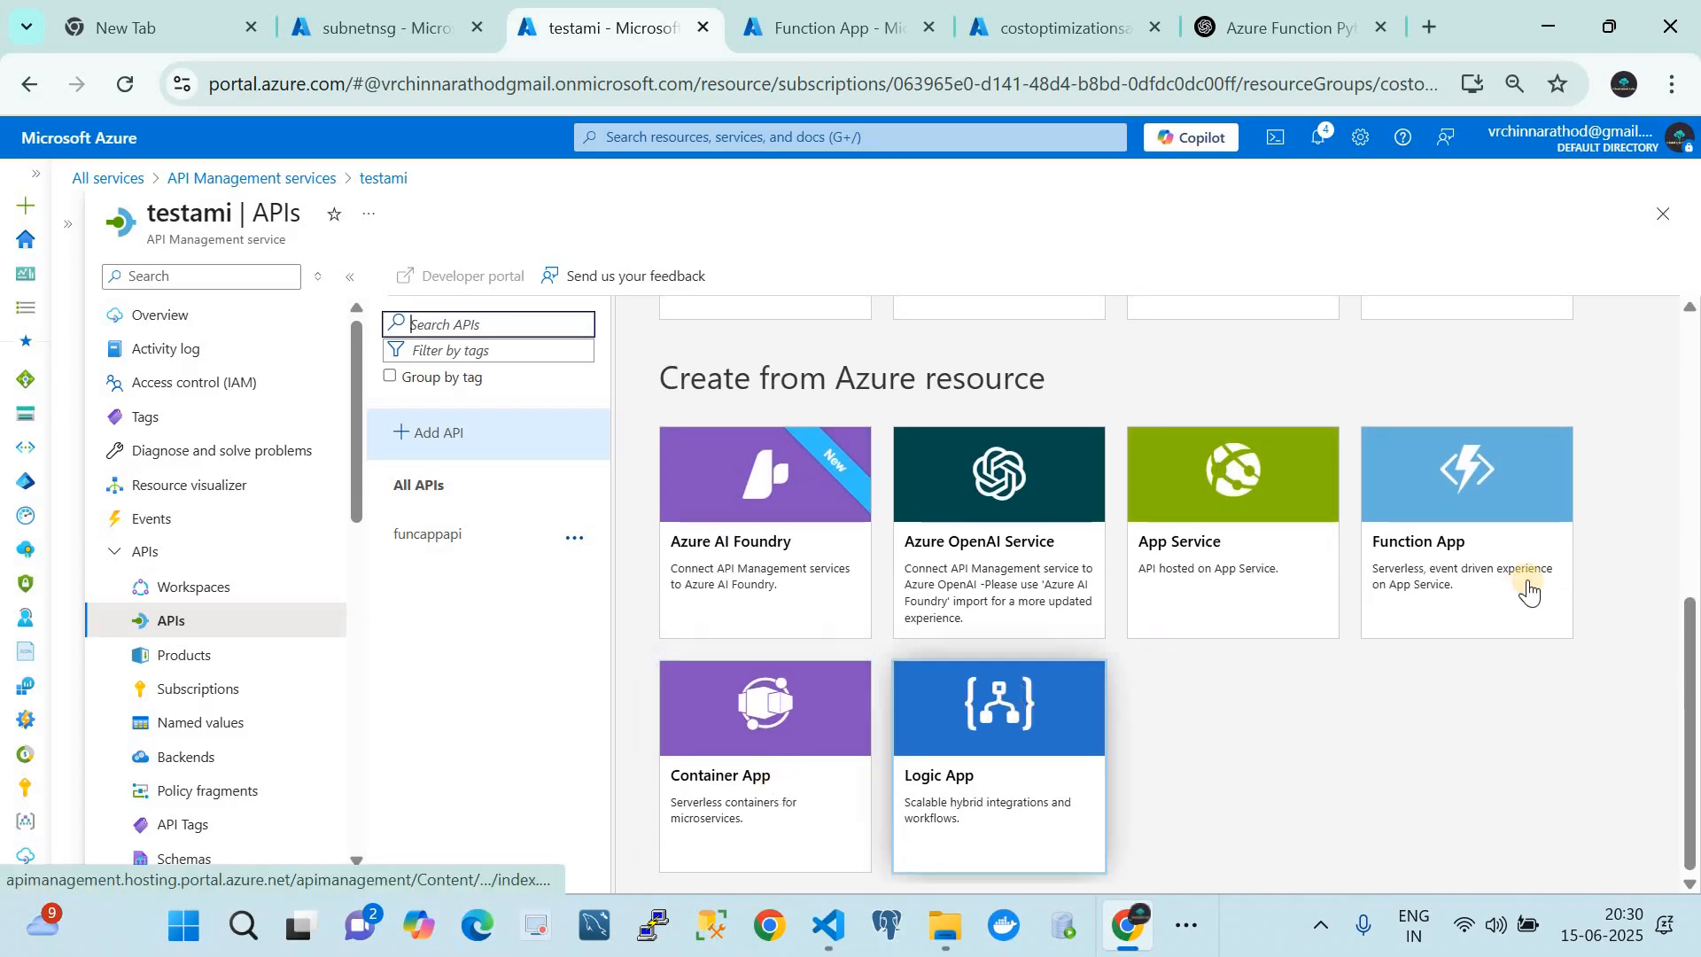
scroll(1282, 641, "up", 10)
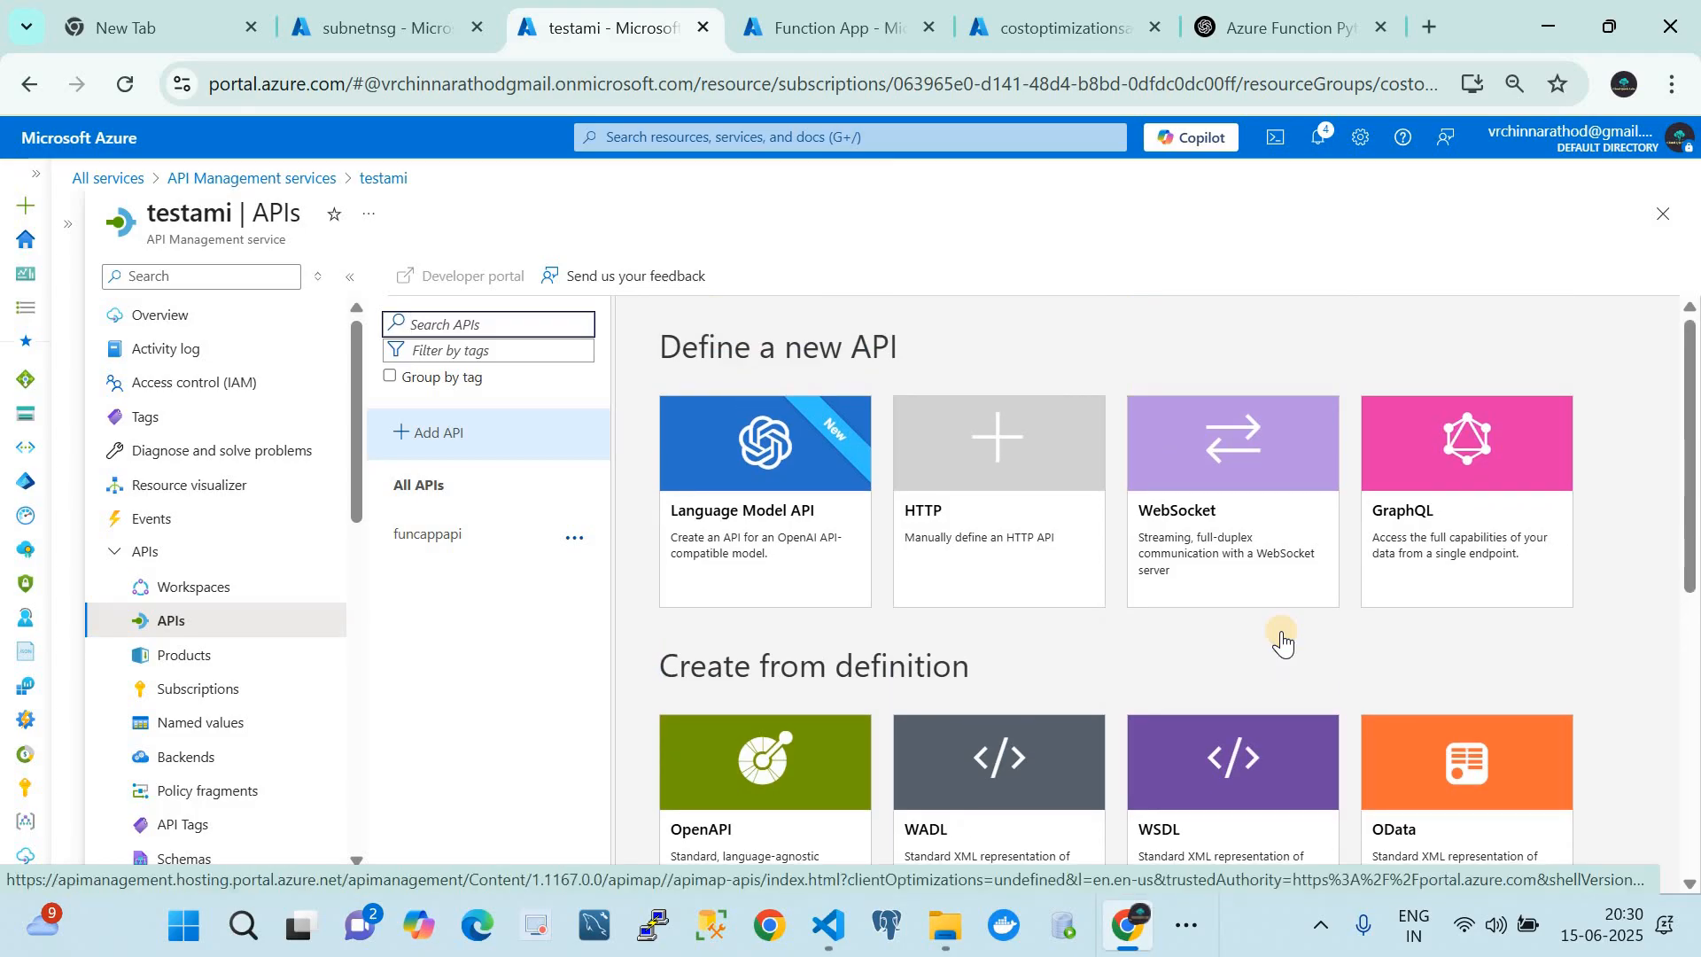
left_click(947, 550)
left_click(949, 543)
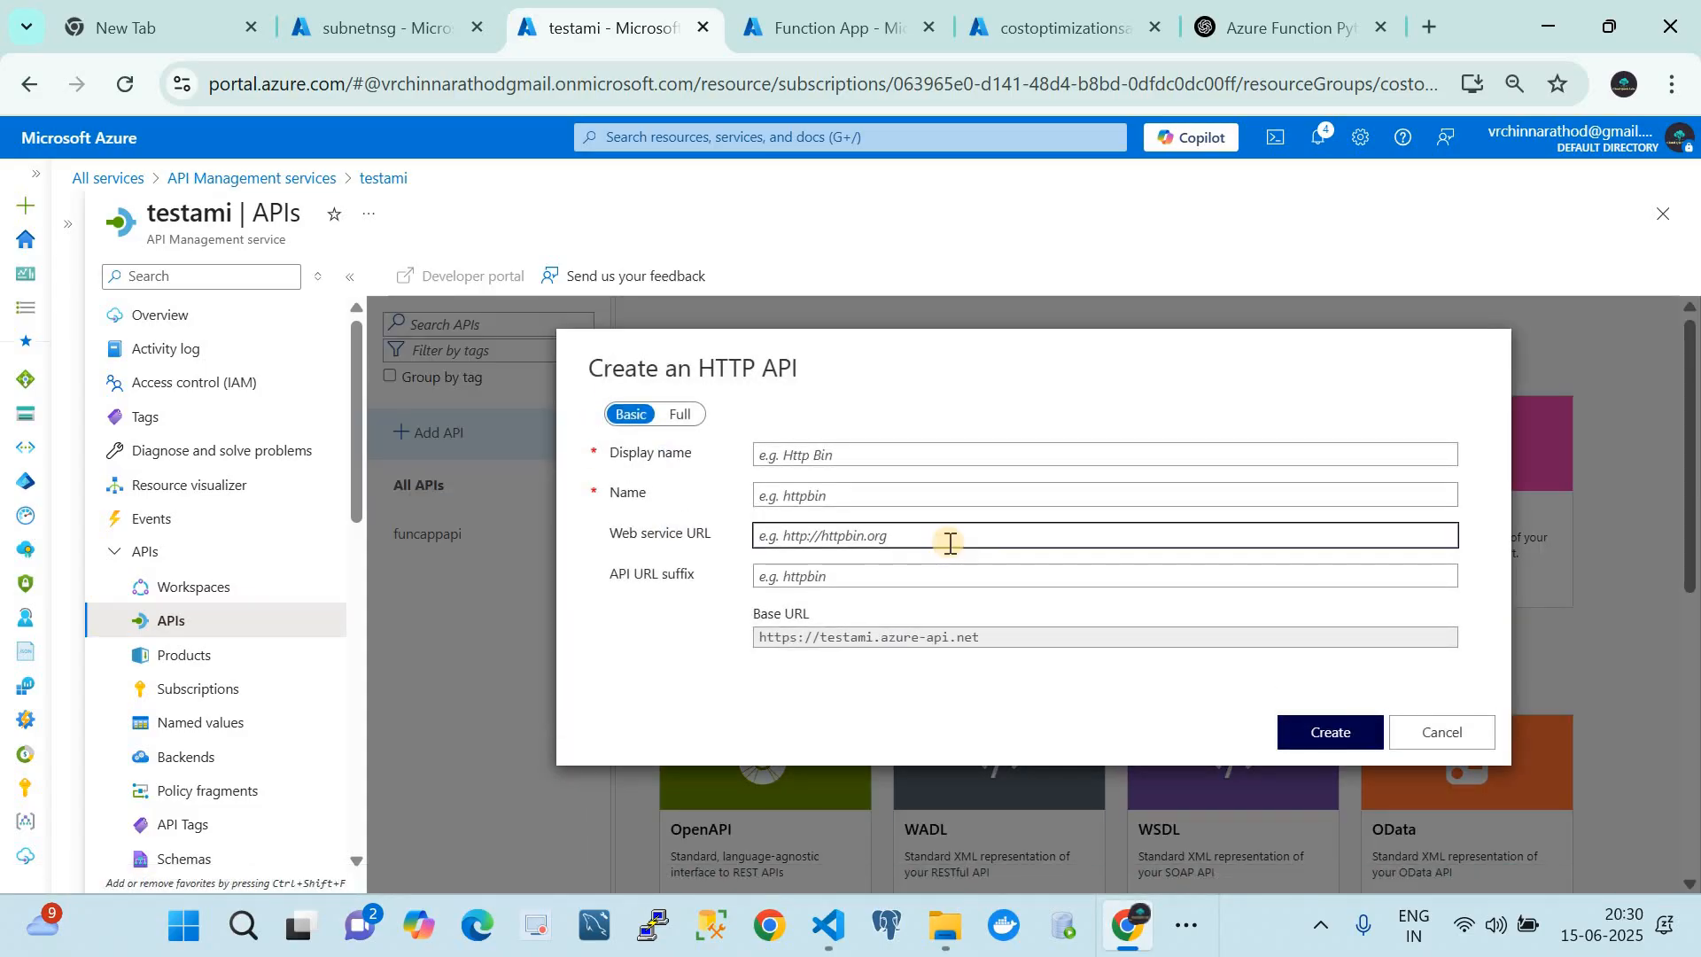
- Switch to the Function App list and open the Code + Test page of testfunccloud's pythonfunction
left_click(819, 16)
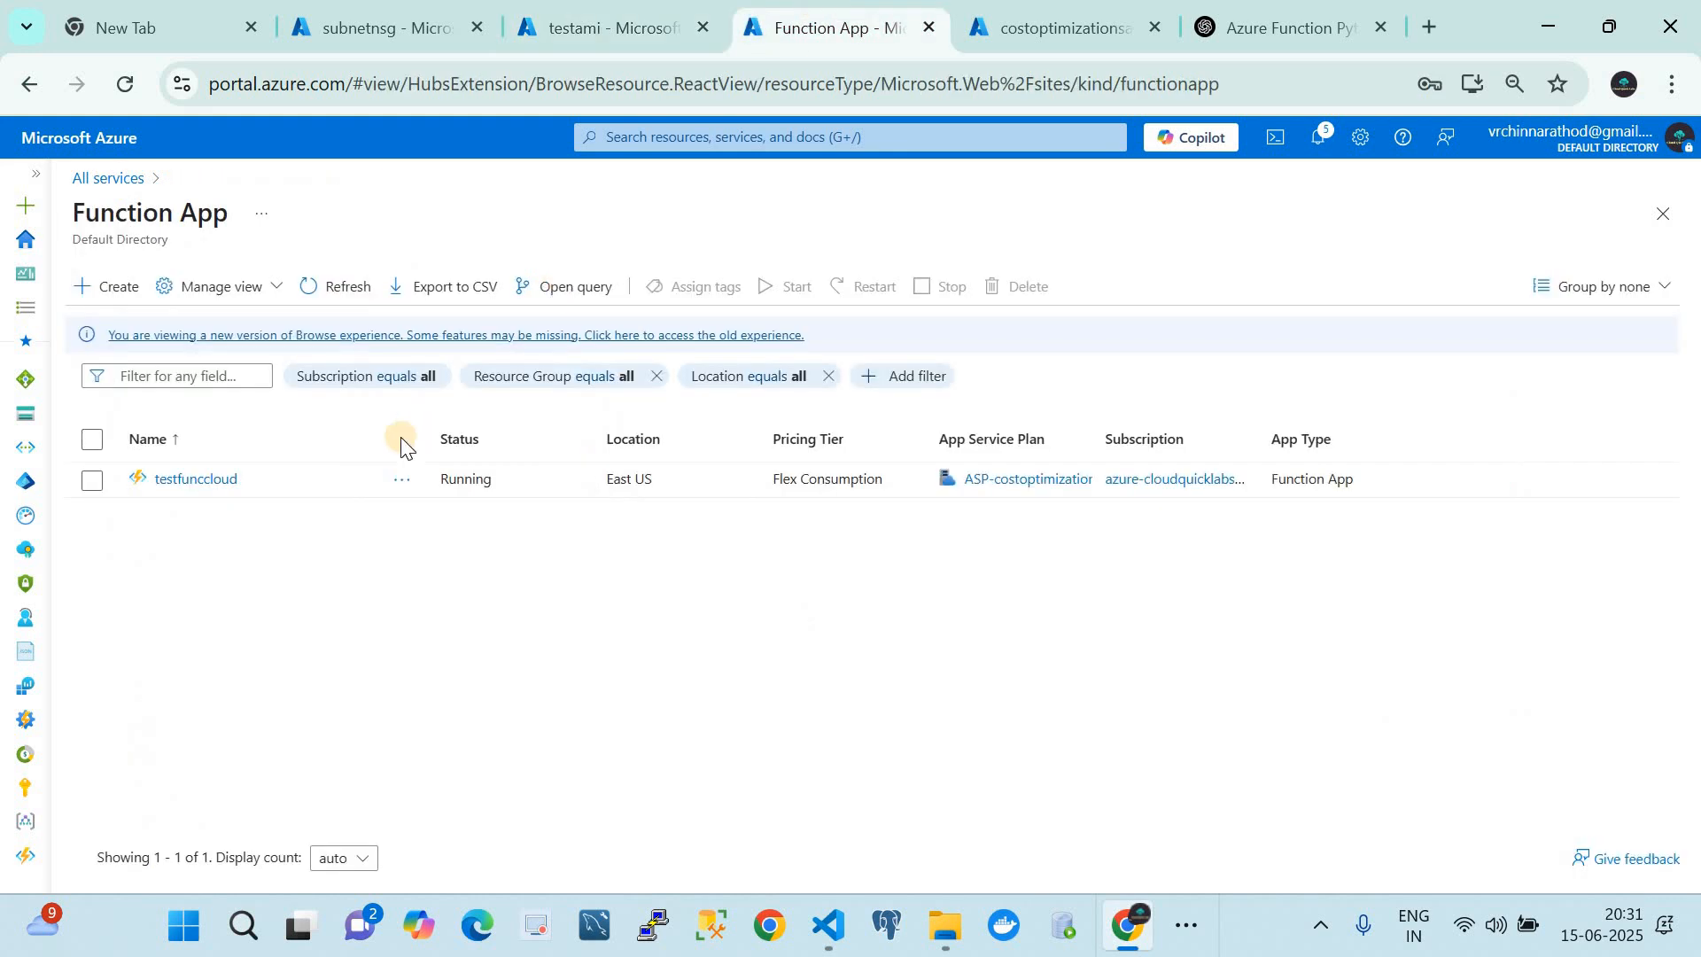
left_click(220, 478)
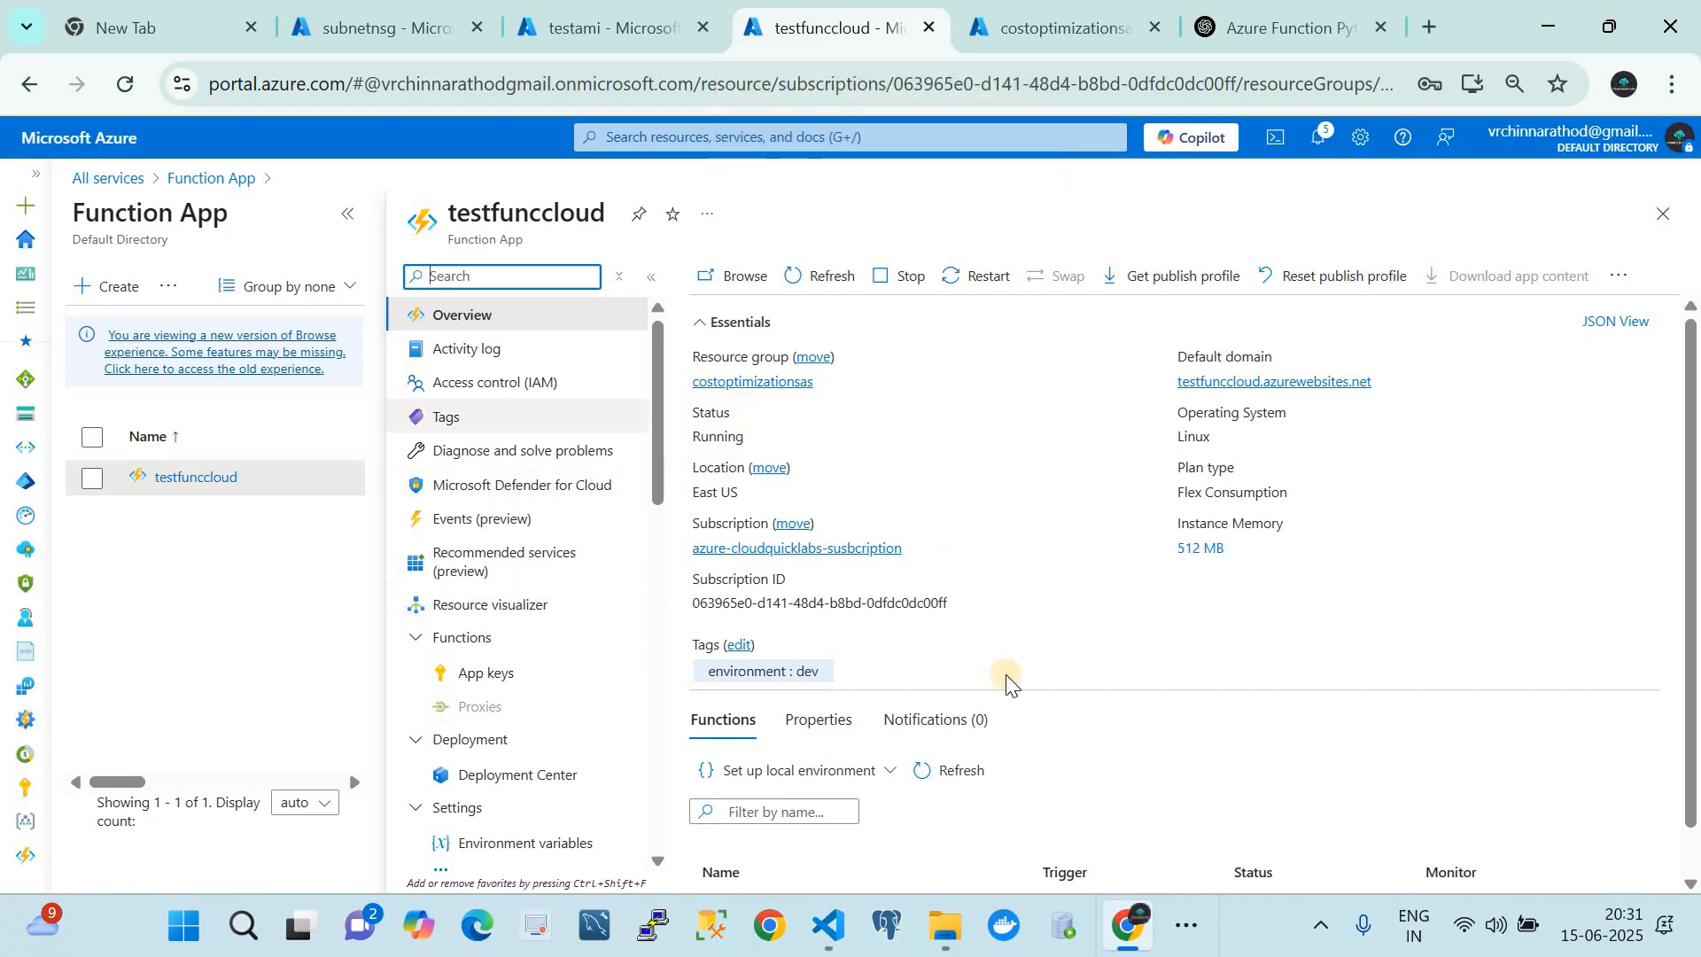
scroll(1007, 683, "down", 1)
left_click(762, 873)
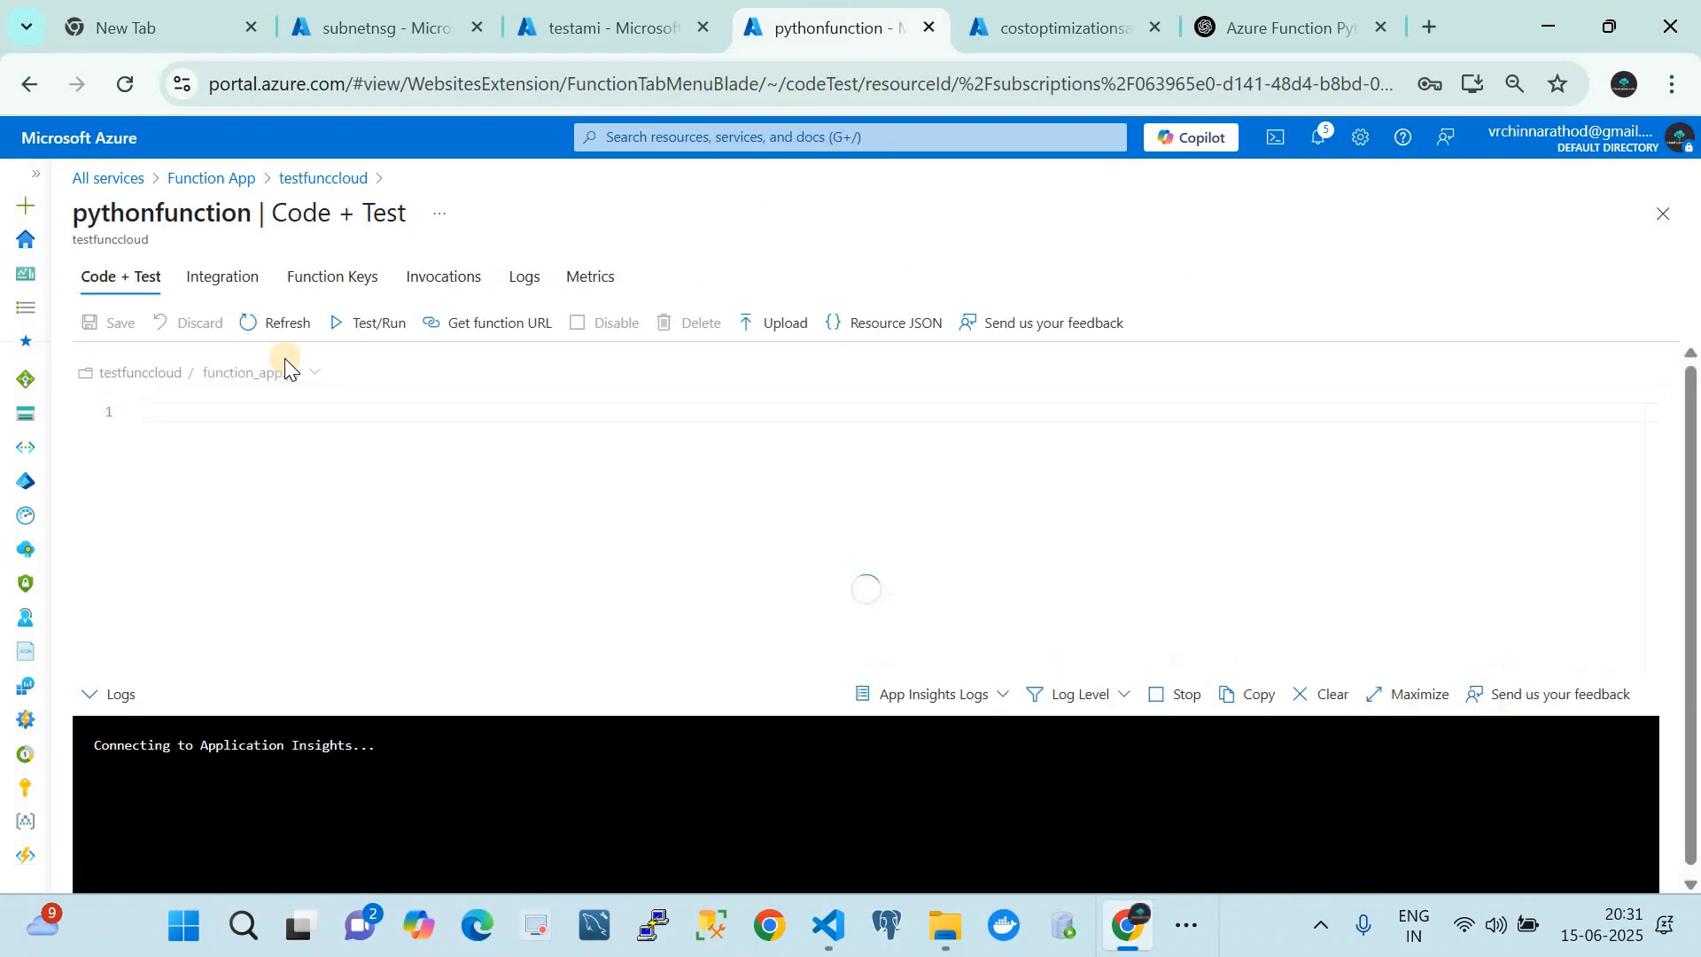
- Show the URLs of pythonfunction, and enter test as the display name of the new HTTP API in testami
left_click(459, 322)
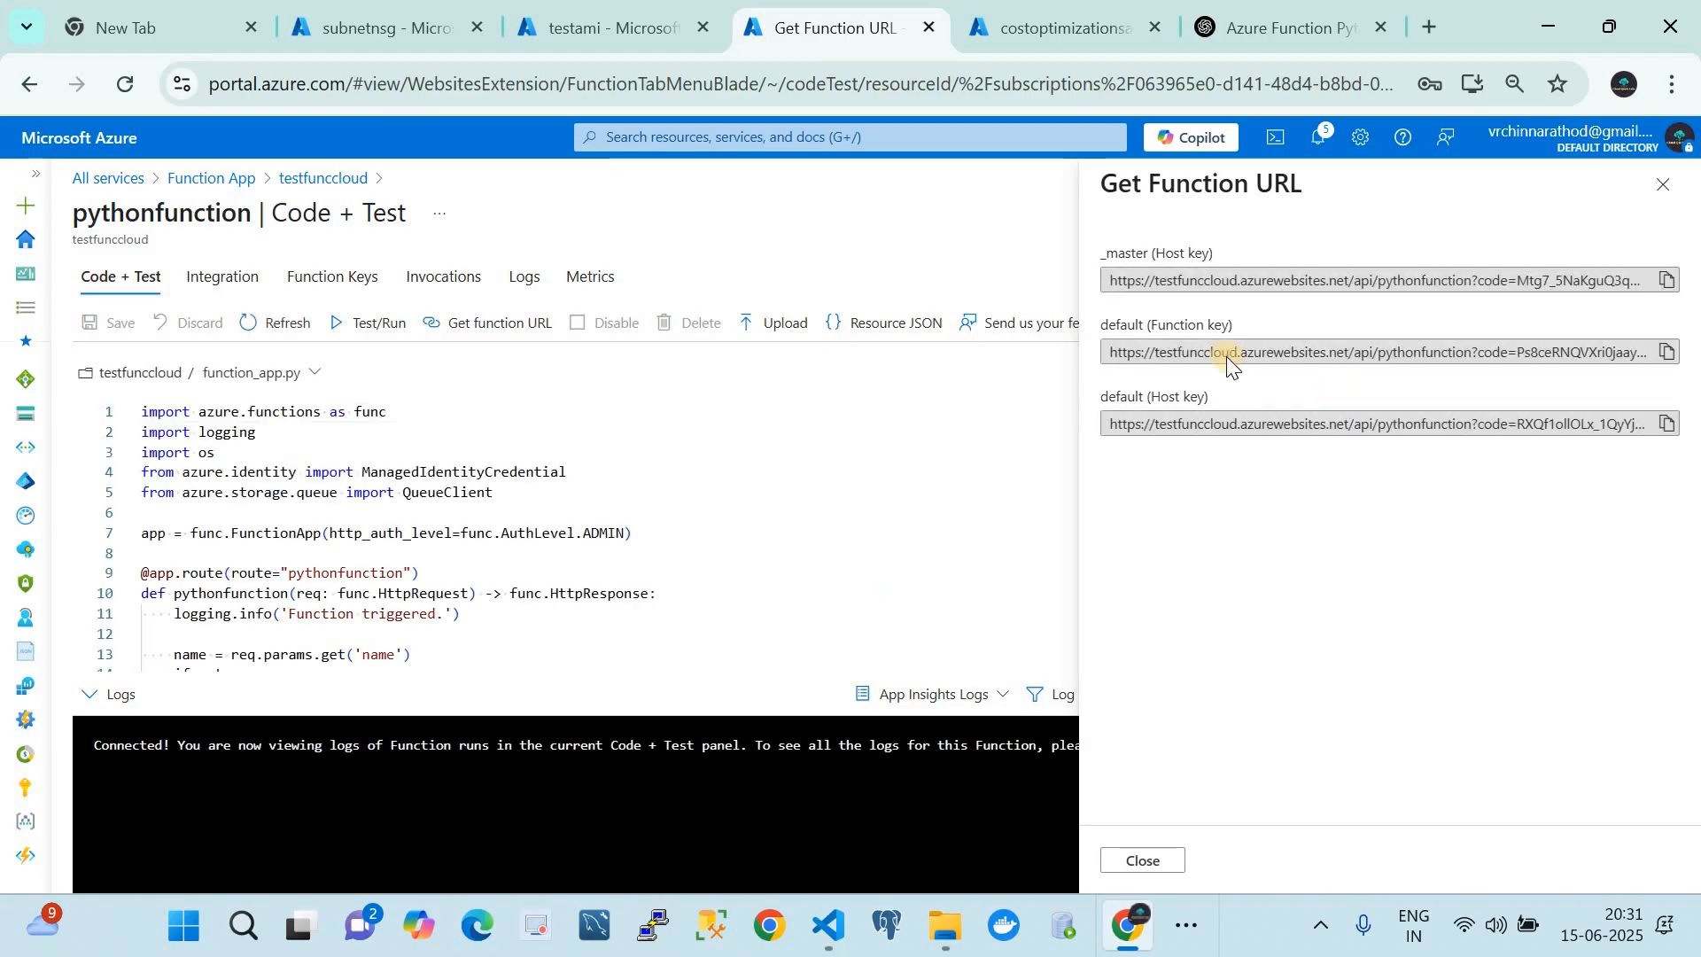
left_click(582, 28)
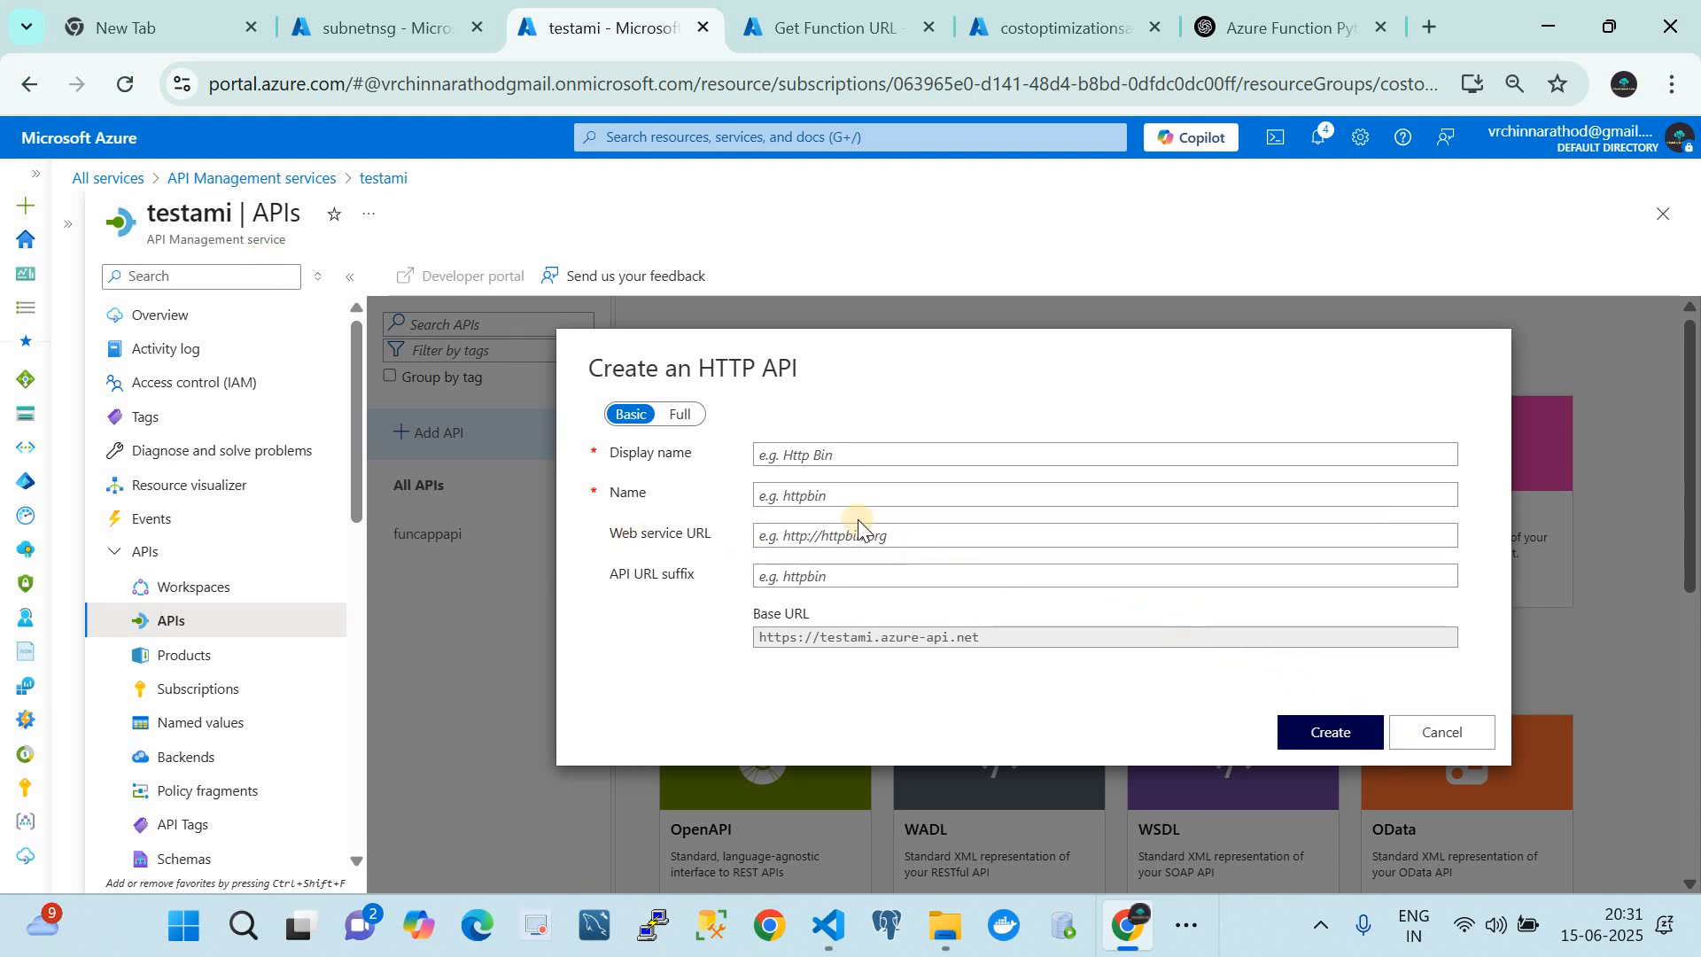
left_click(804, 457)
type("test")
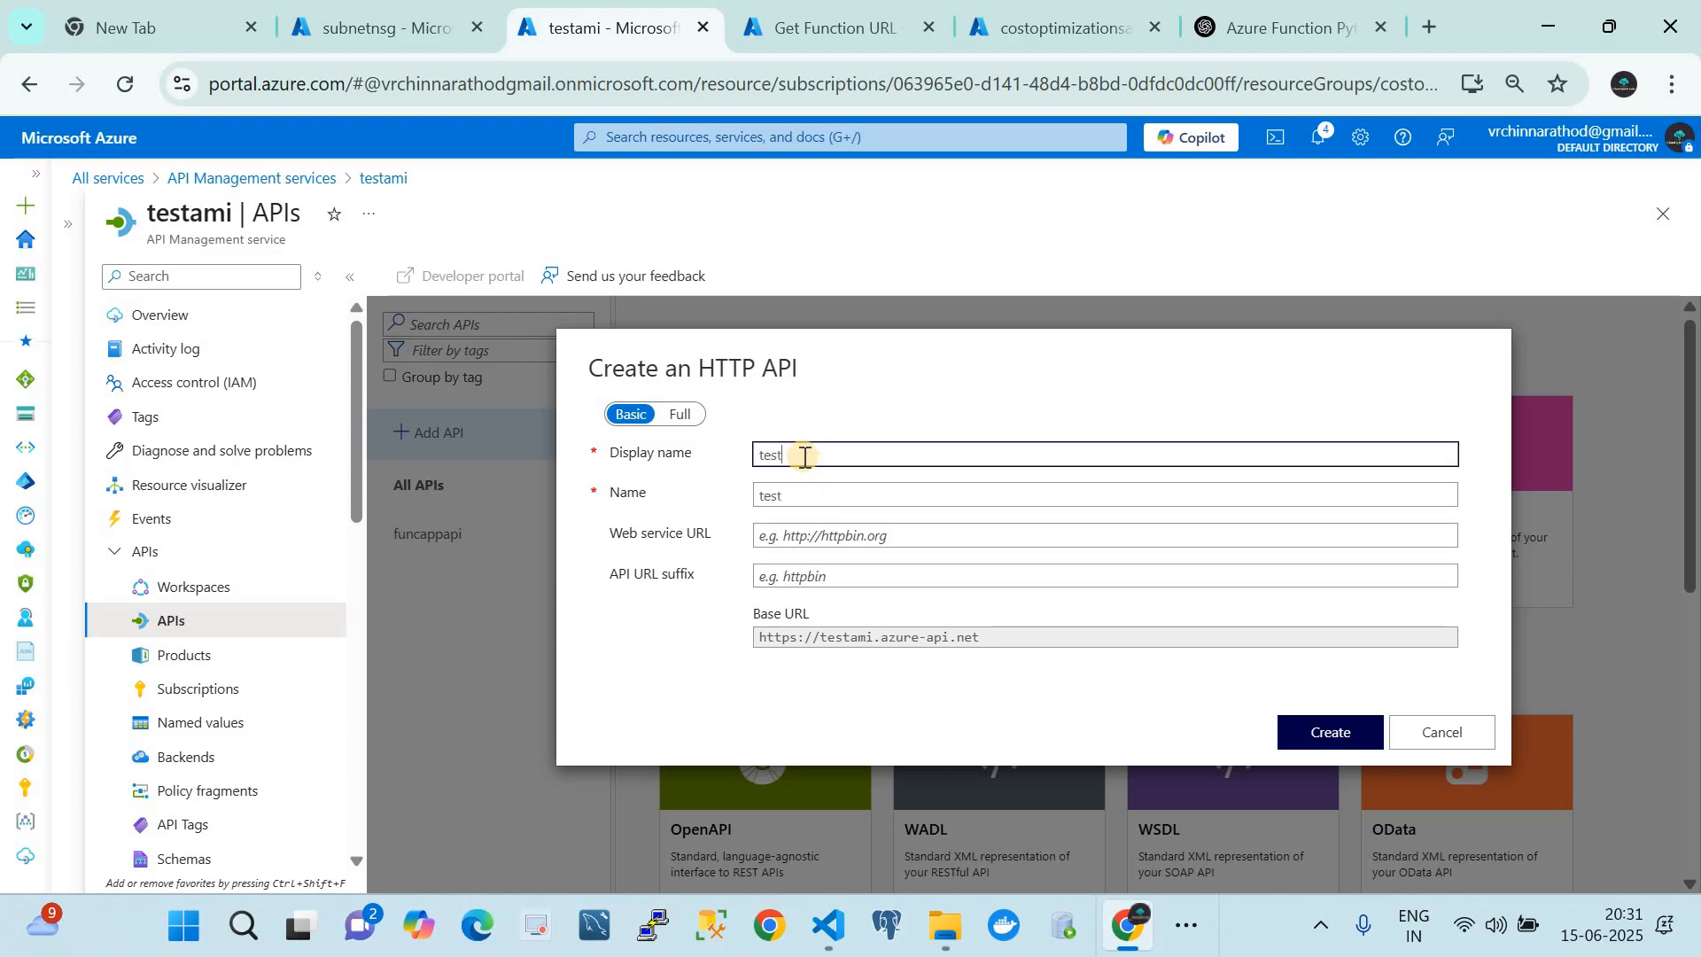
left_click(805, 536)
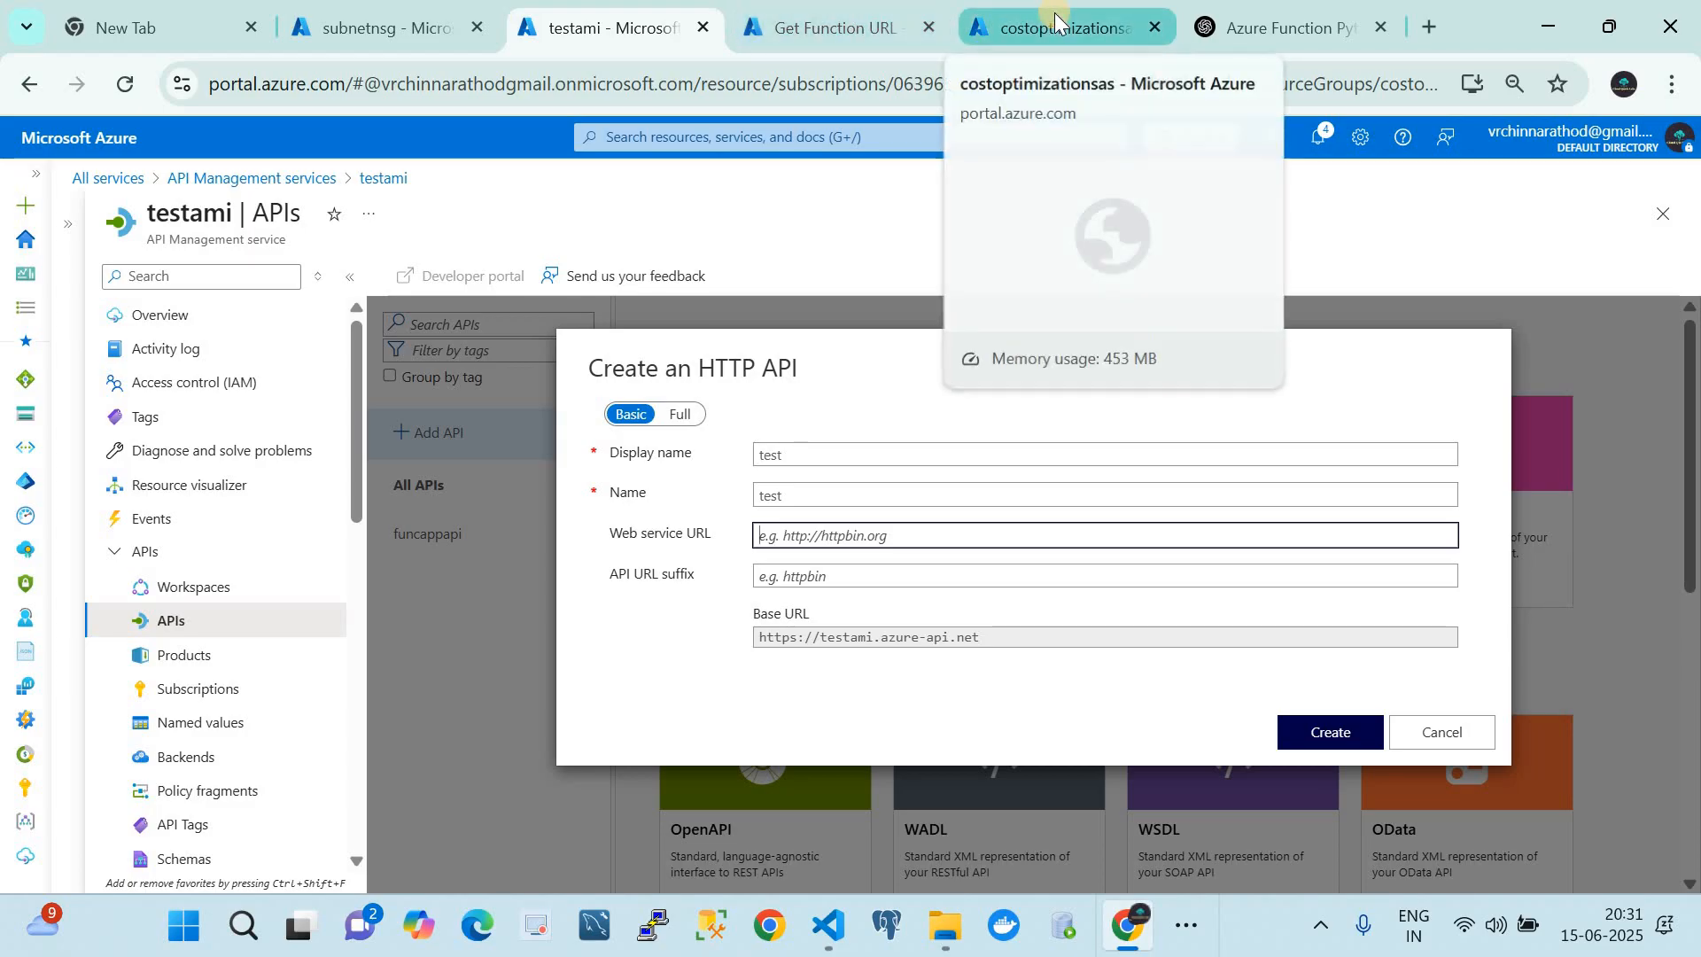
left_click(833, 28)
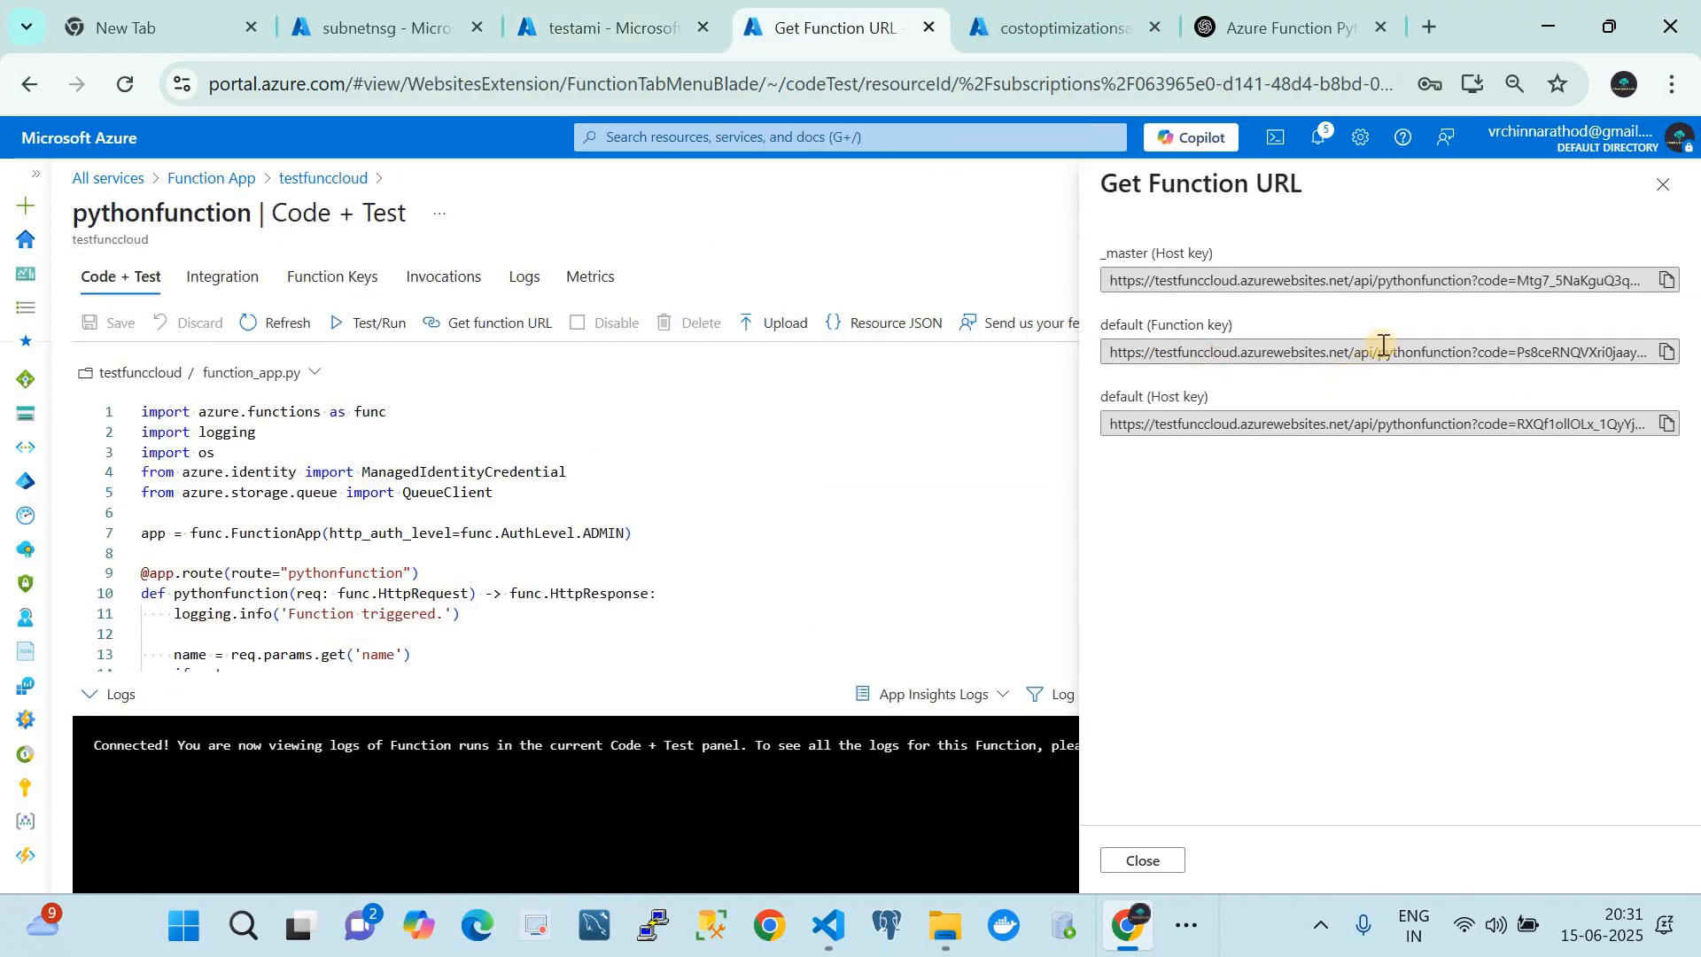
left_click_drag(1349, 352, 1044, 363)
key("ctrl+c")
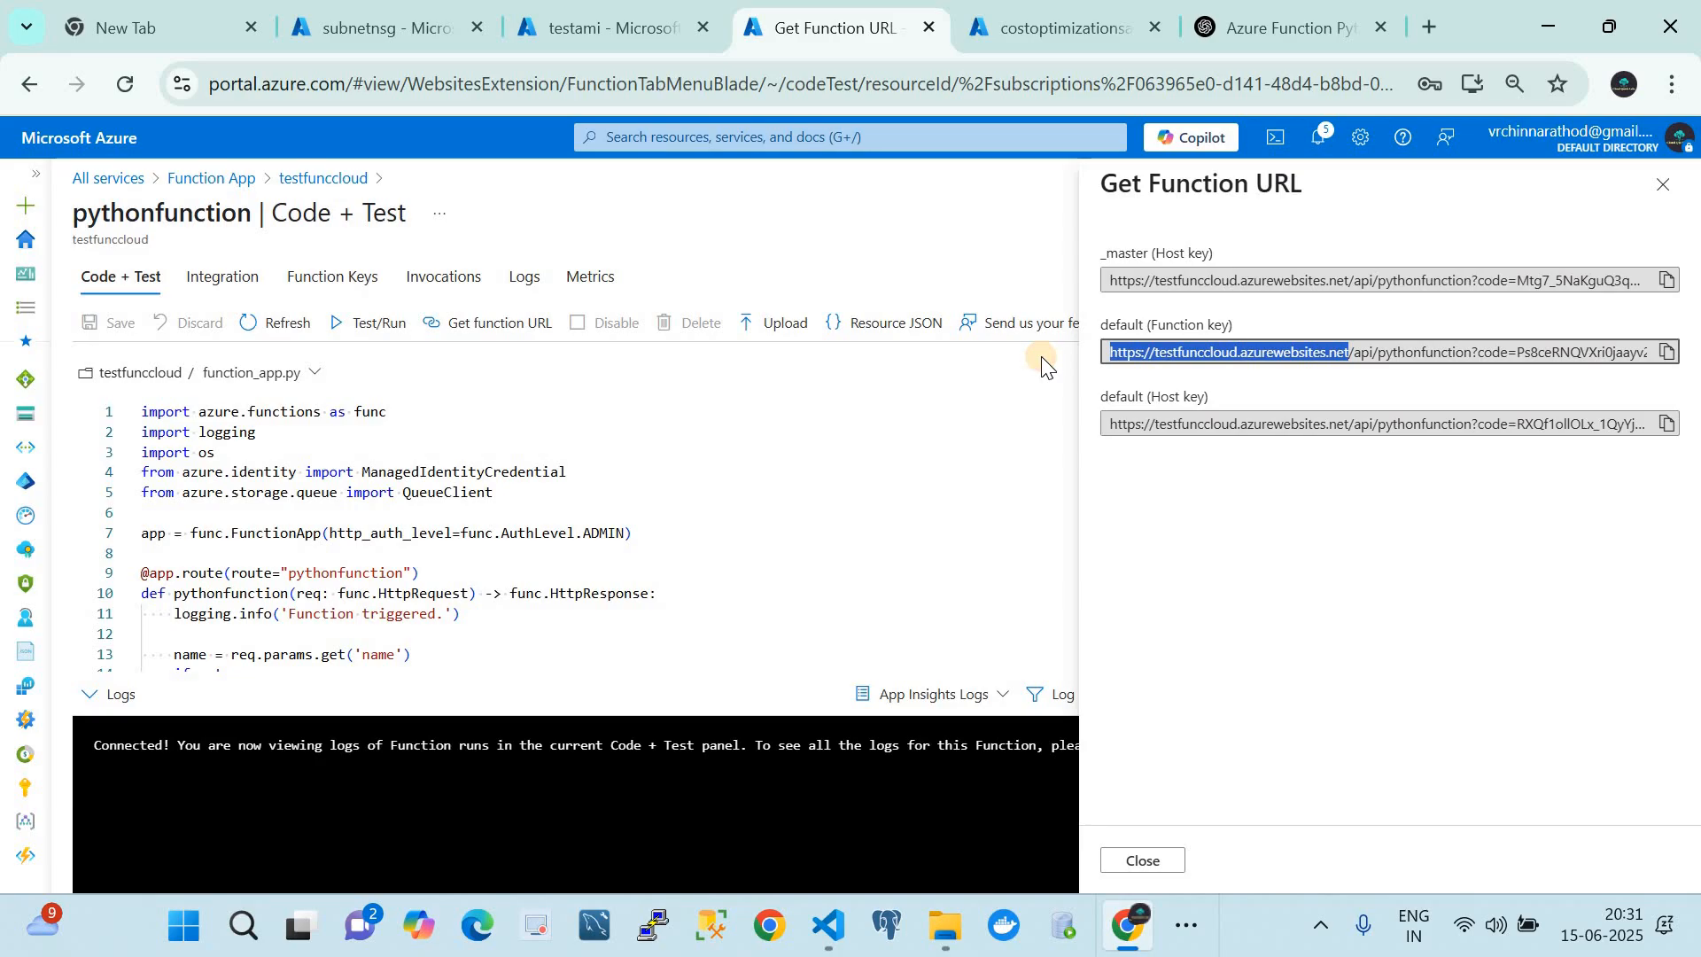
left_click(678, 28)
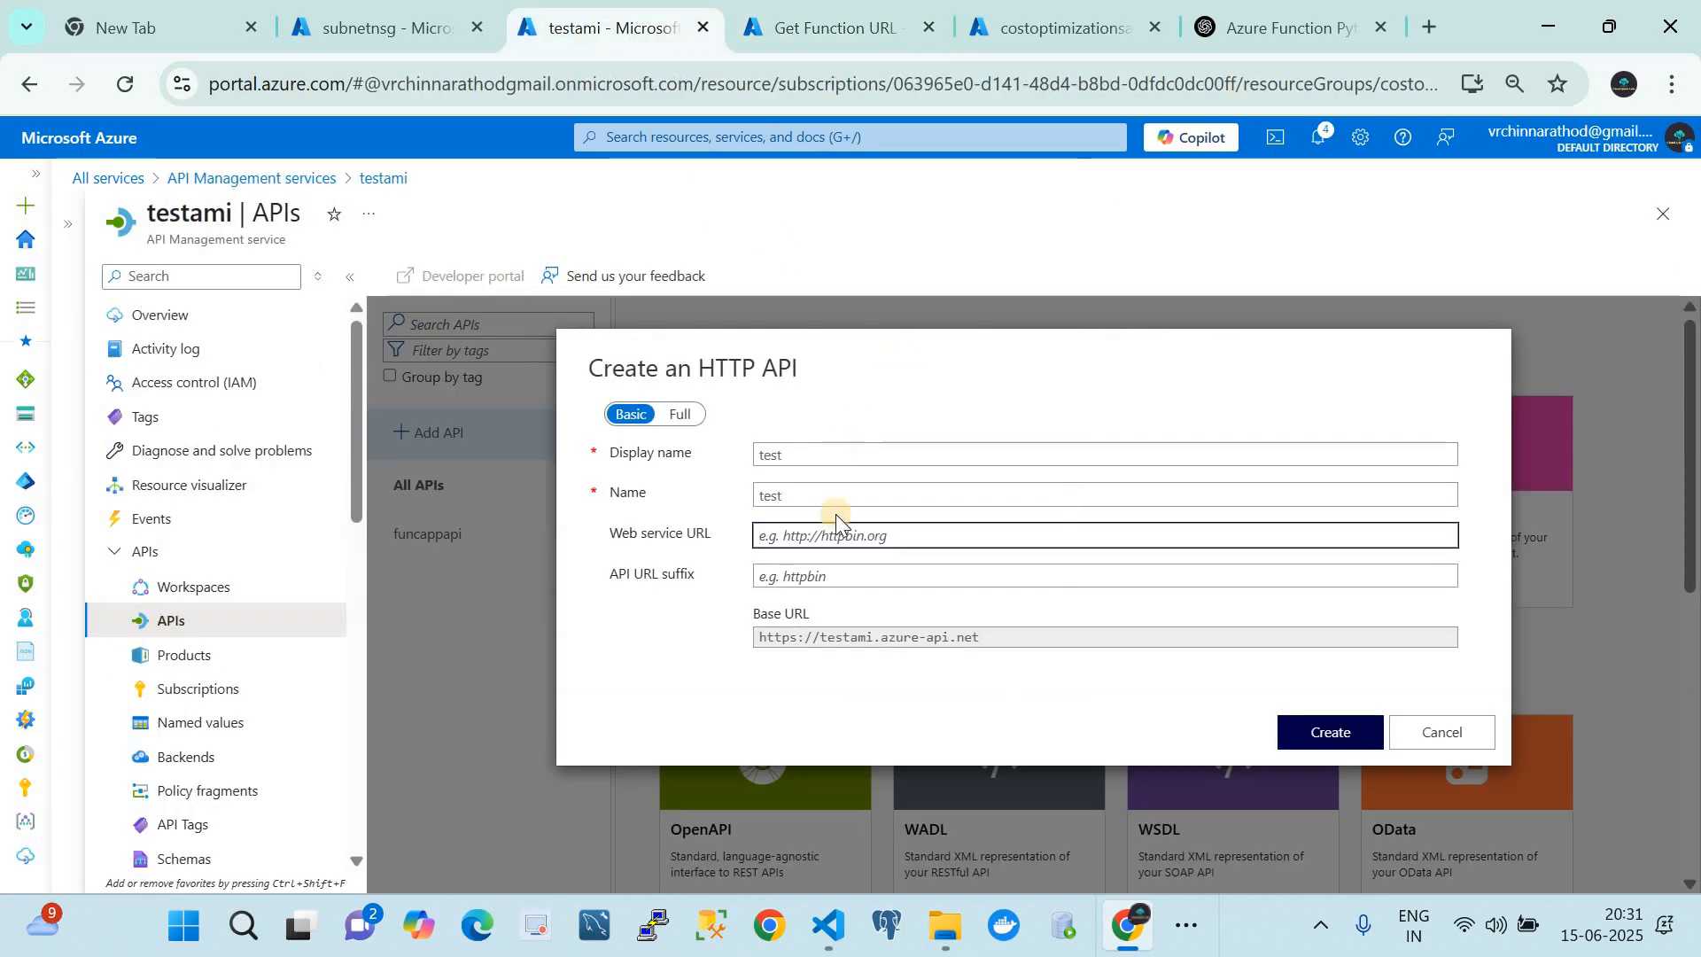
key("ctrl+v")
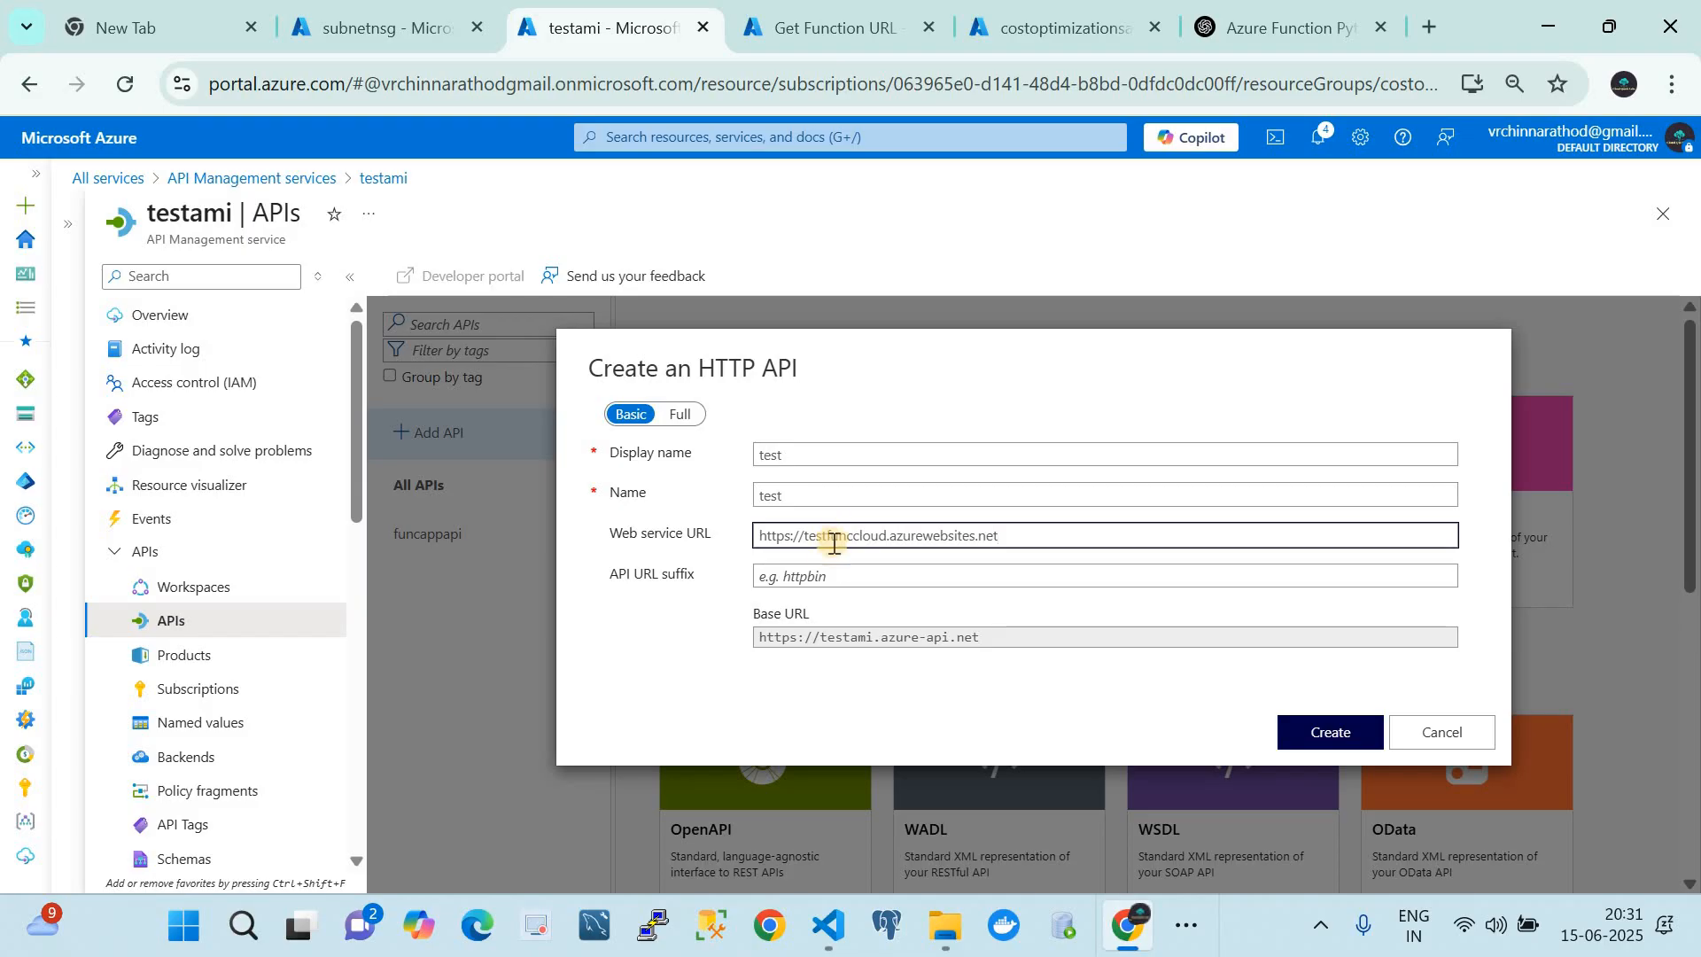
- Set the new API's URL suffix to func, and cancel the creation of the HTTP API
left_click(831, 574)
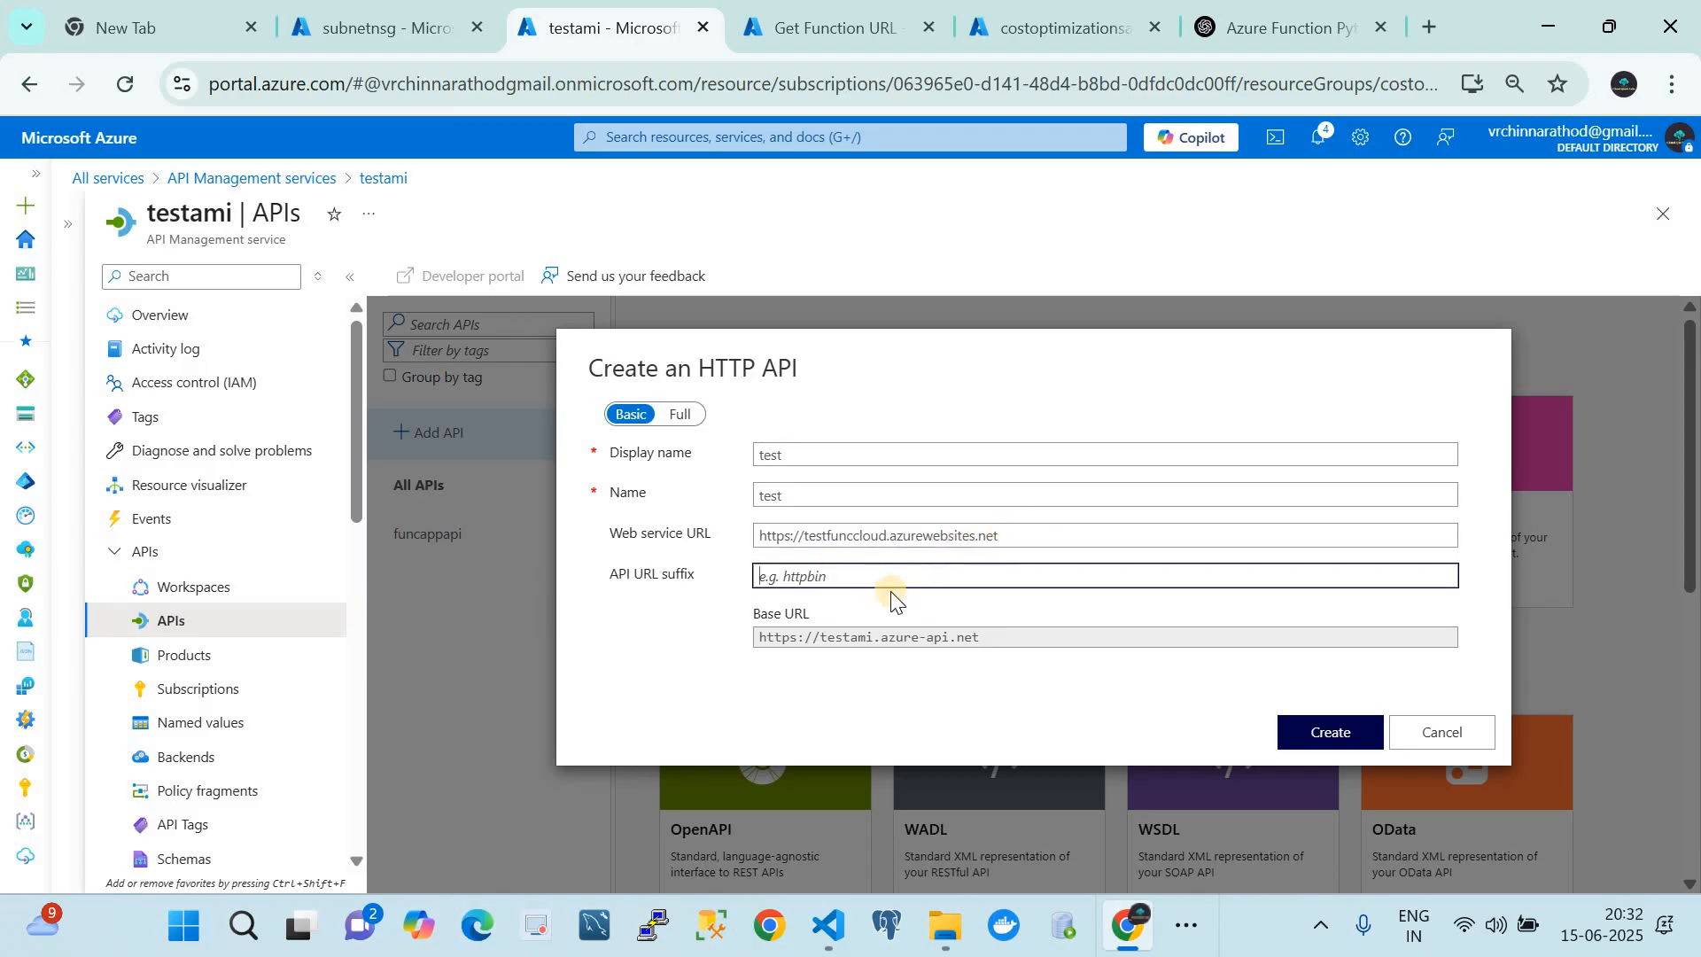
type("fun")
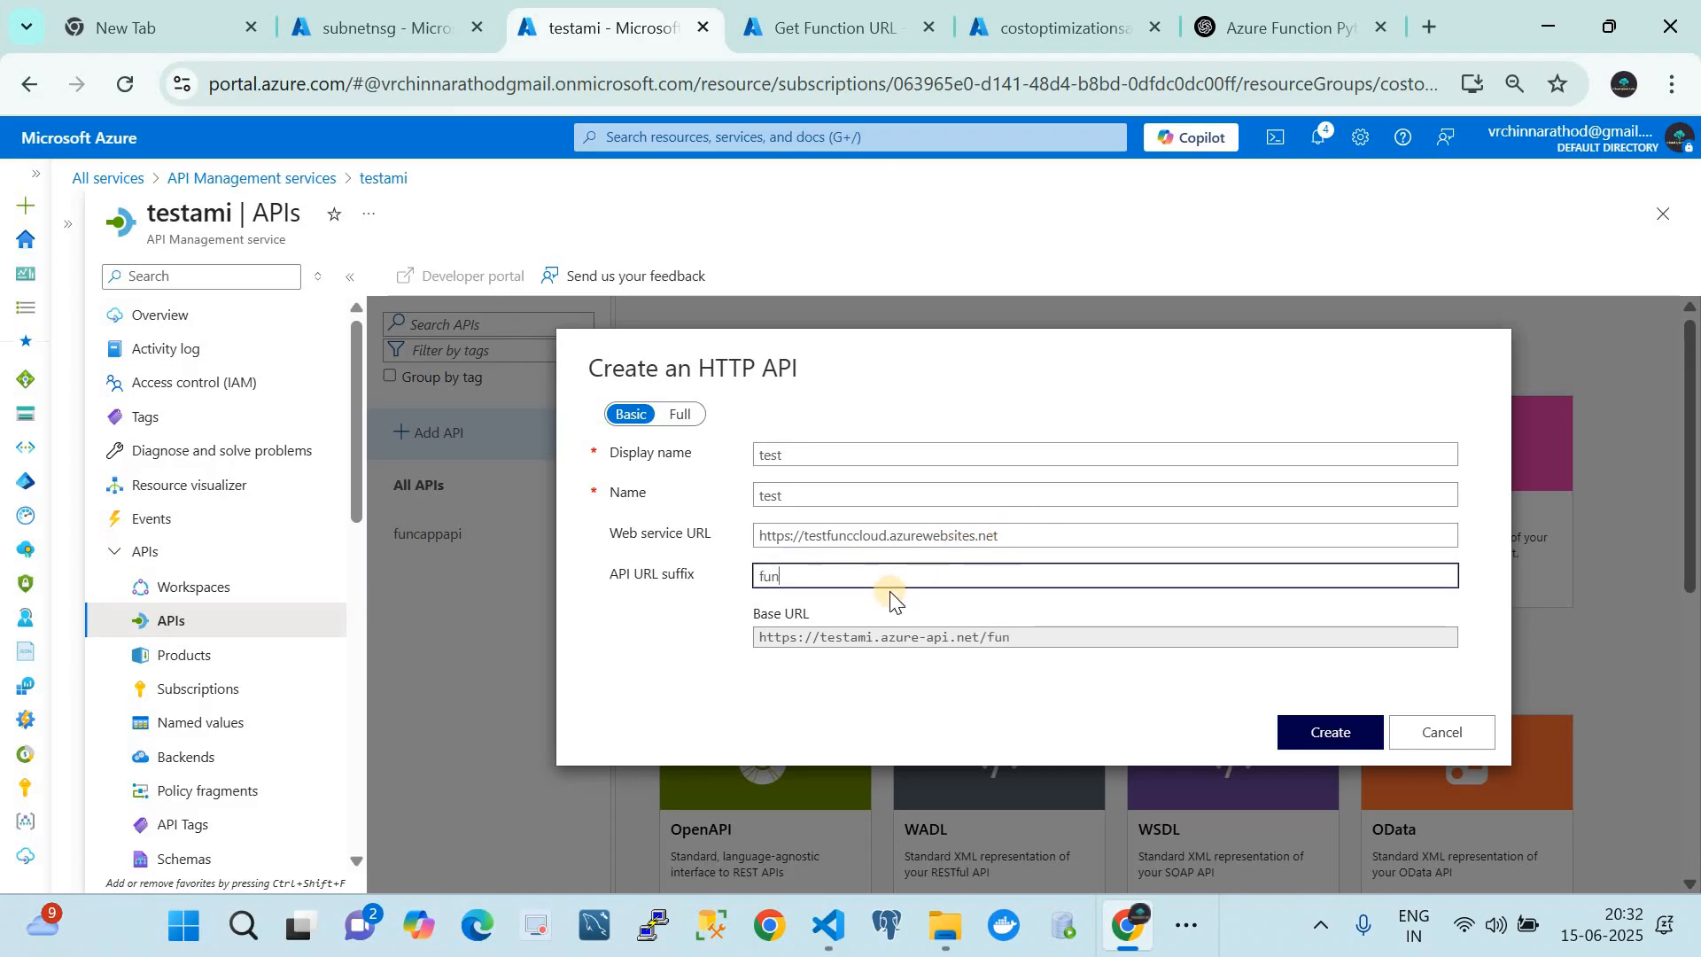
type("c")
left_click(1443, 743)
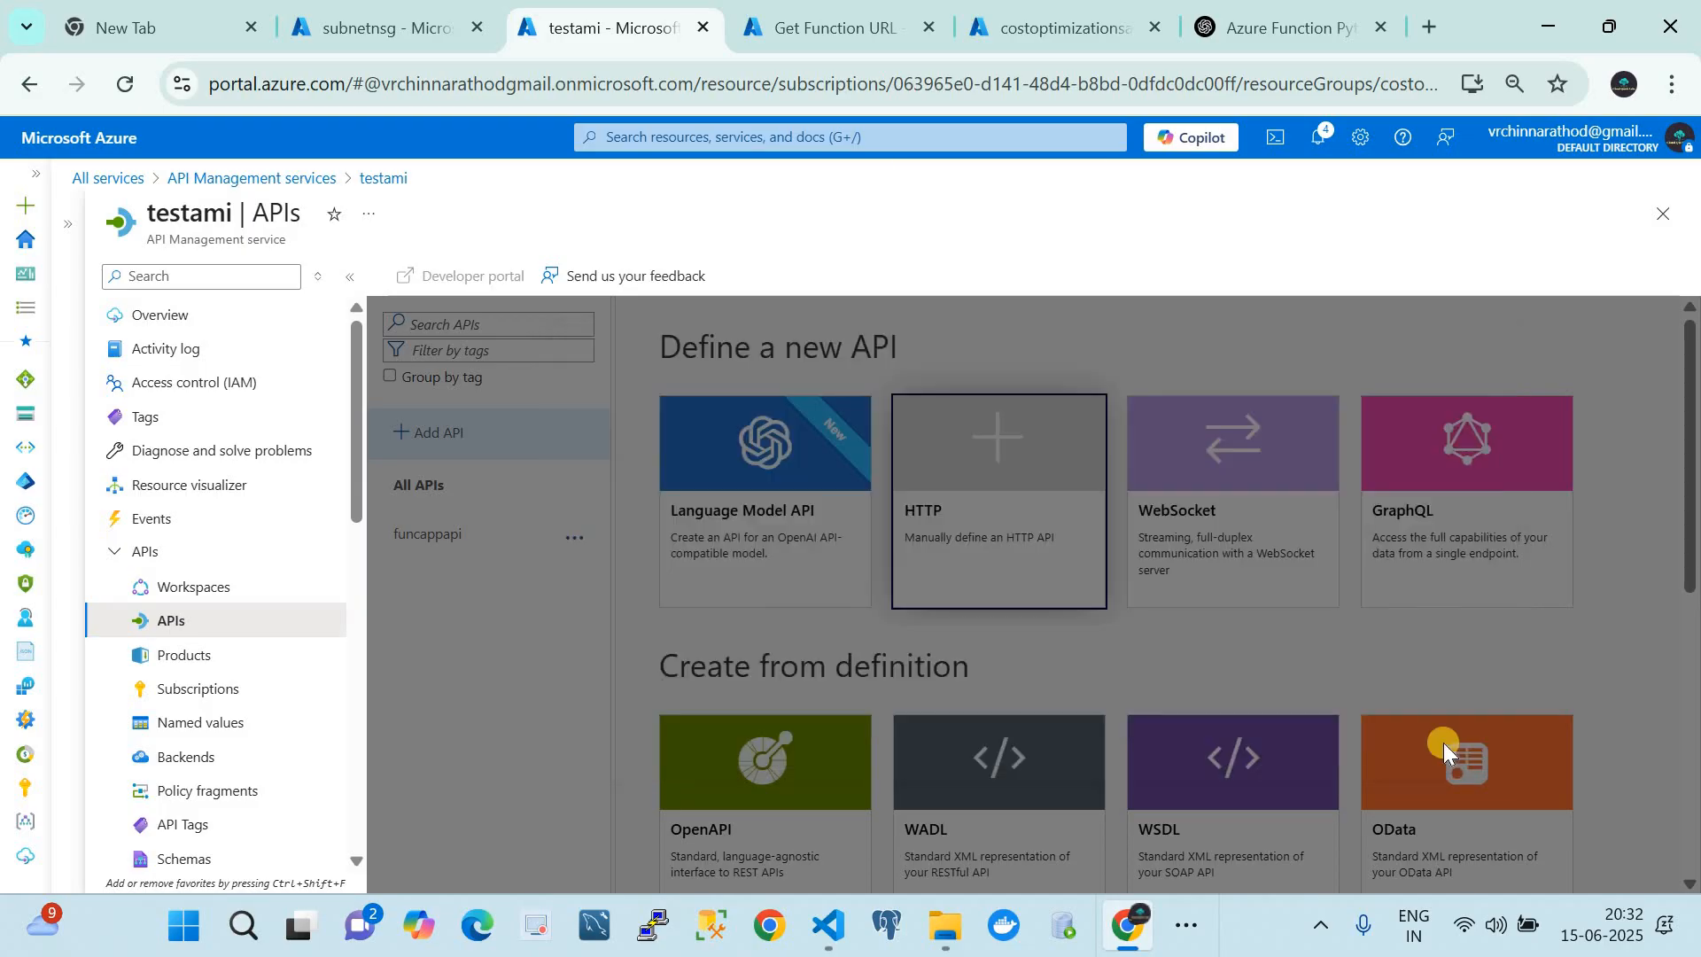
- Start a new operation in the funcappapi API with the display name callfunc and the GET method
left_click(436, 537)
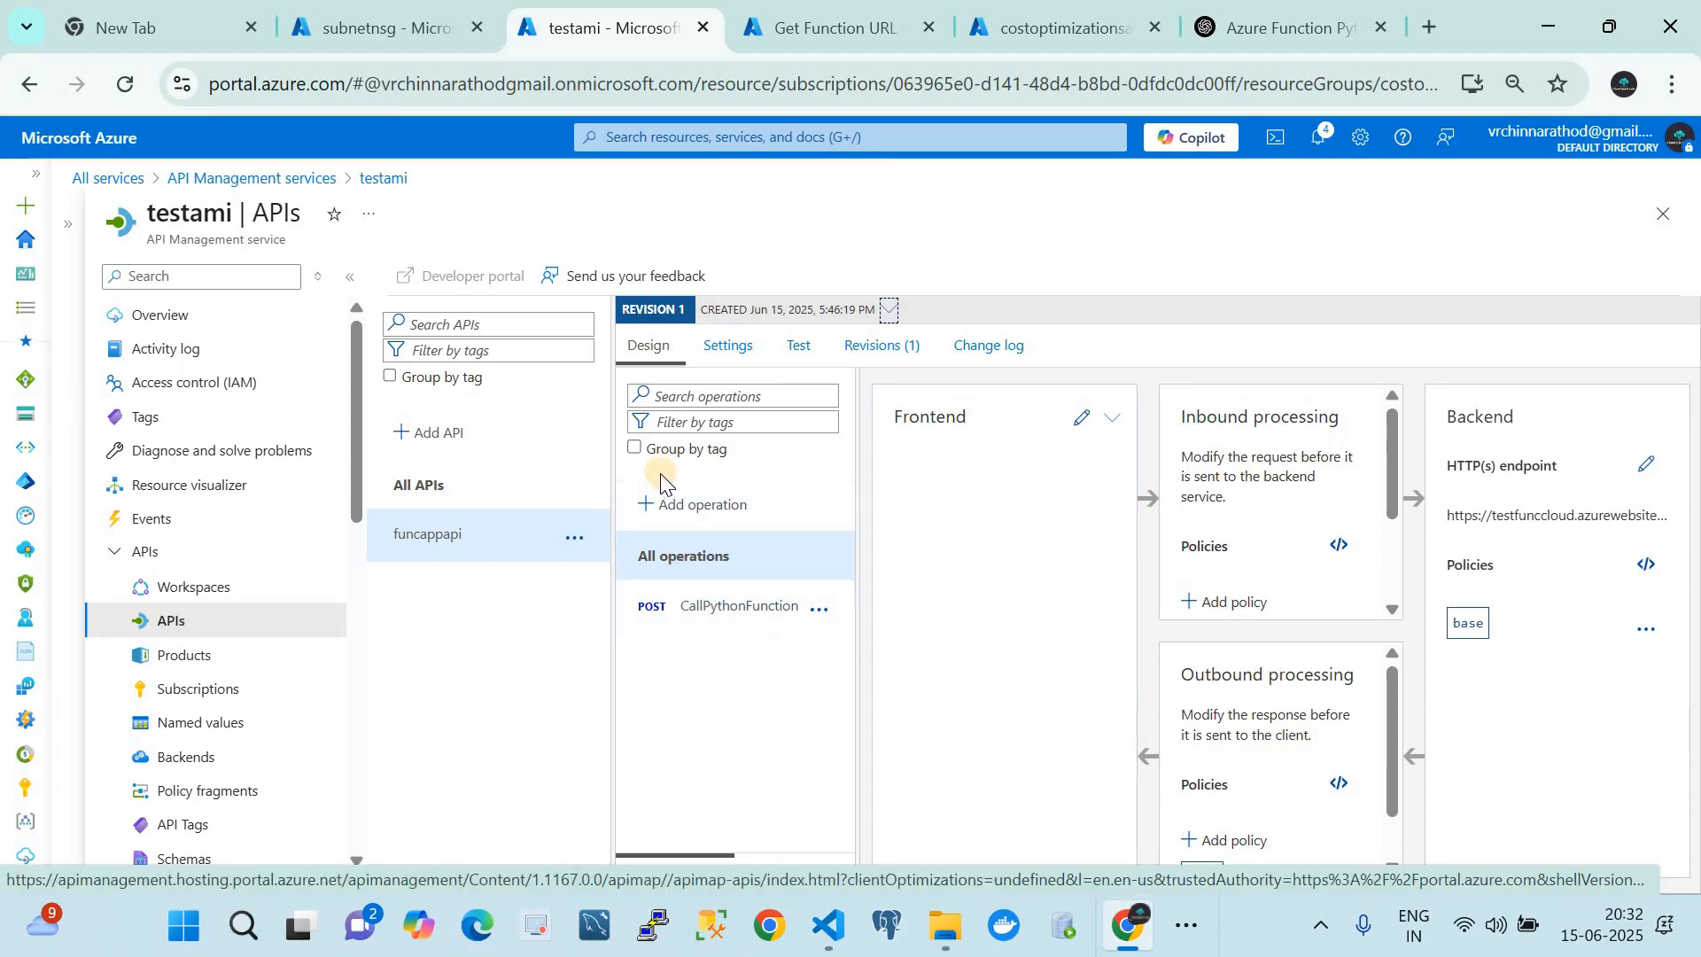
left_click(675, 511)
left_click(1119, 496)
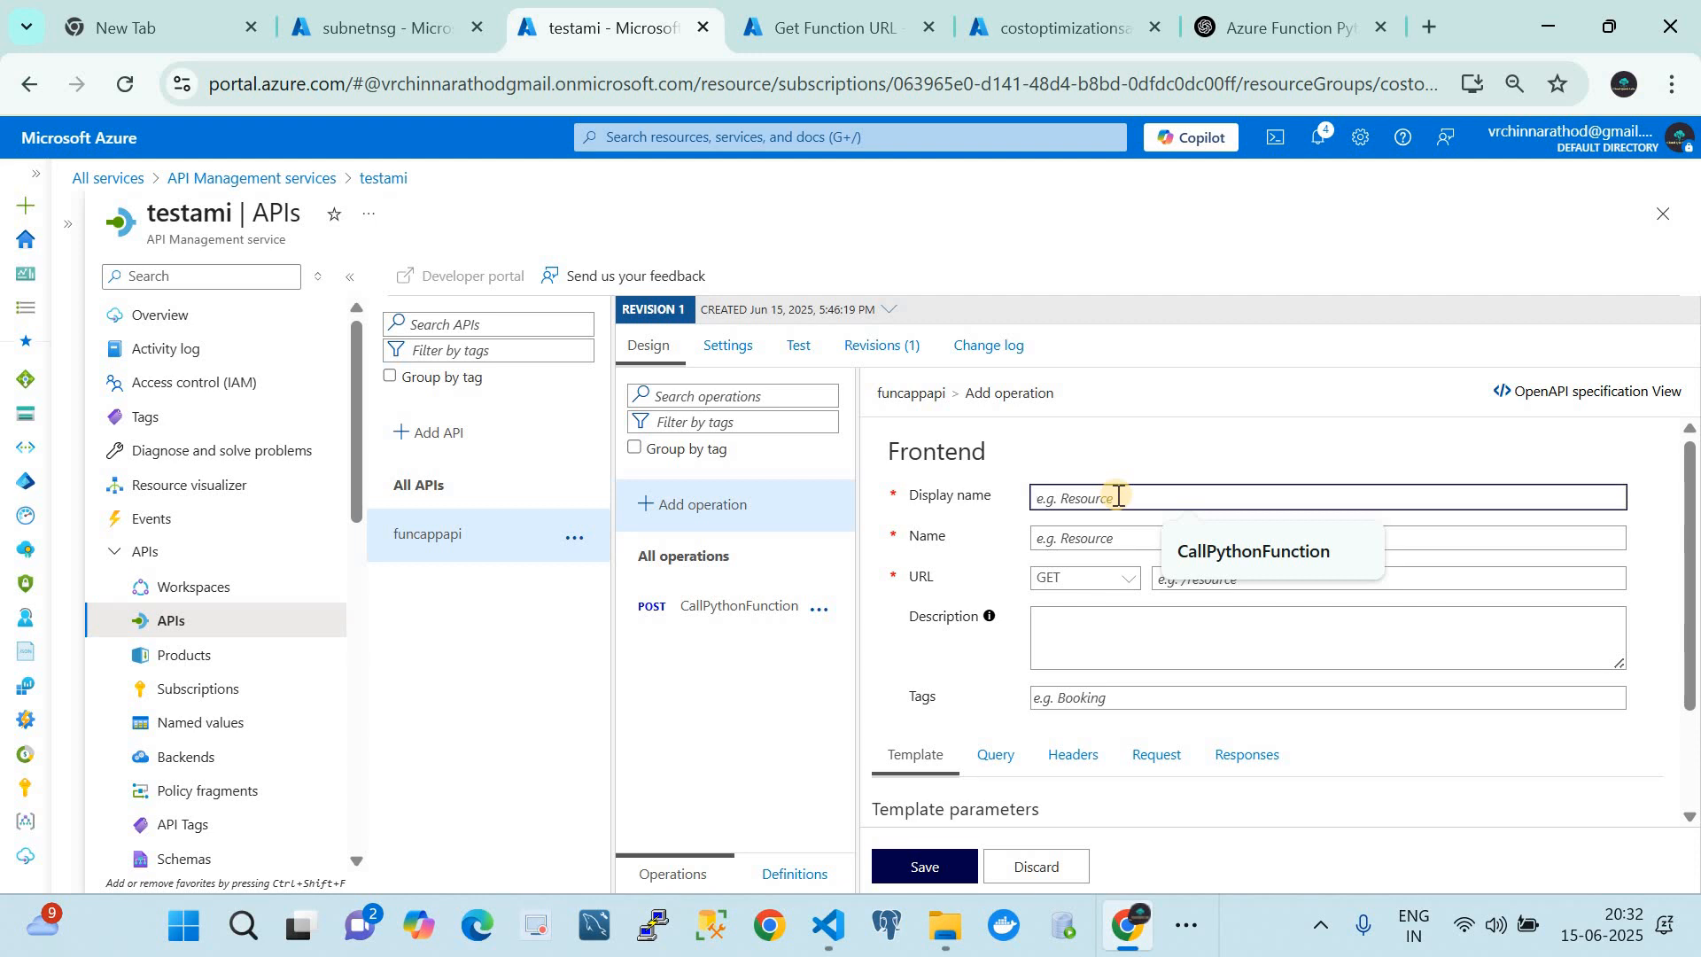
type("callfunc")
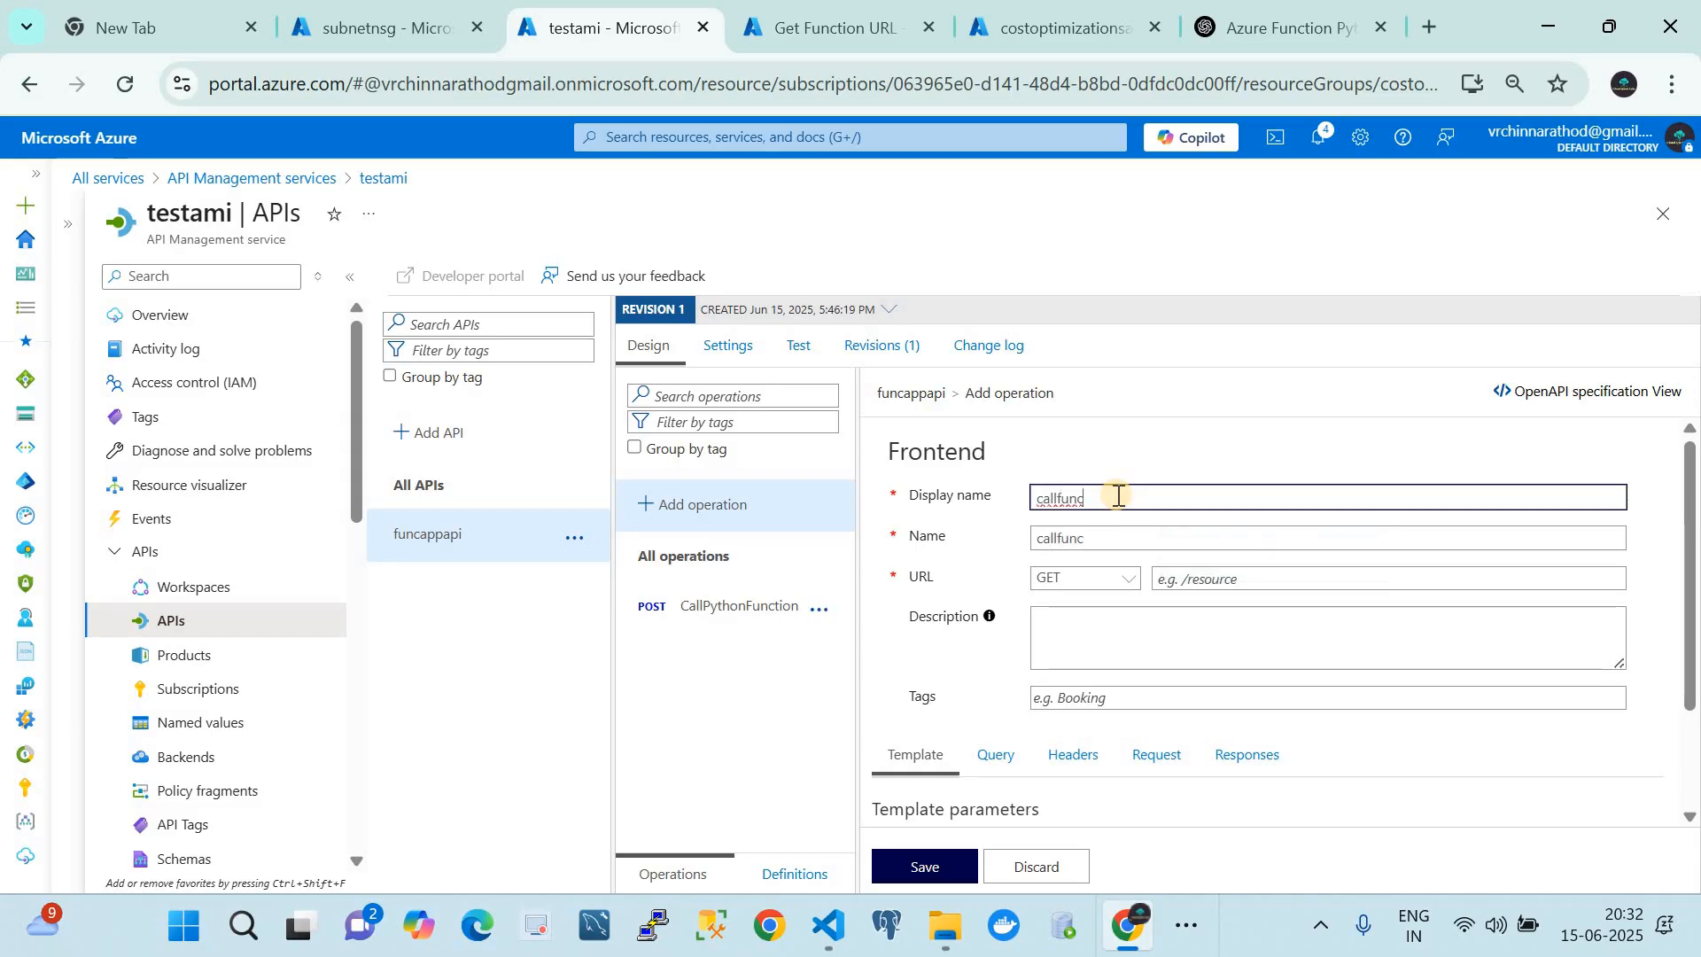
left_click(1099, 581)
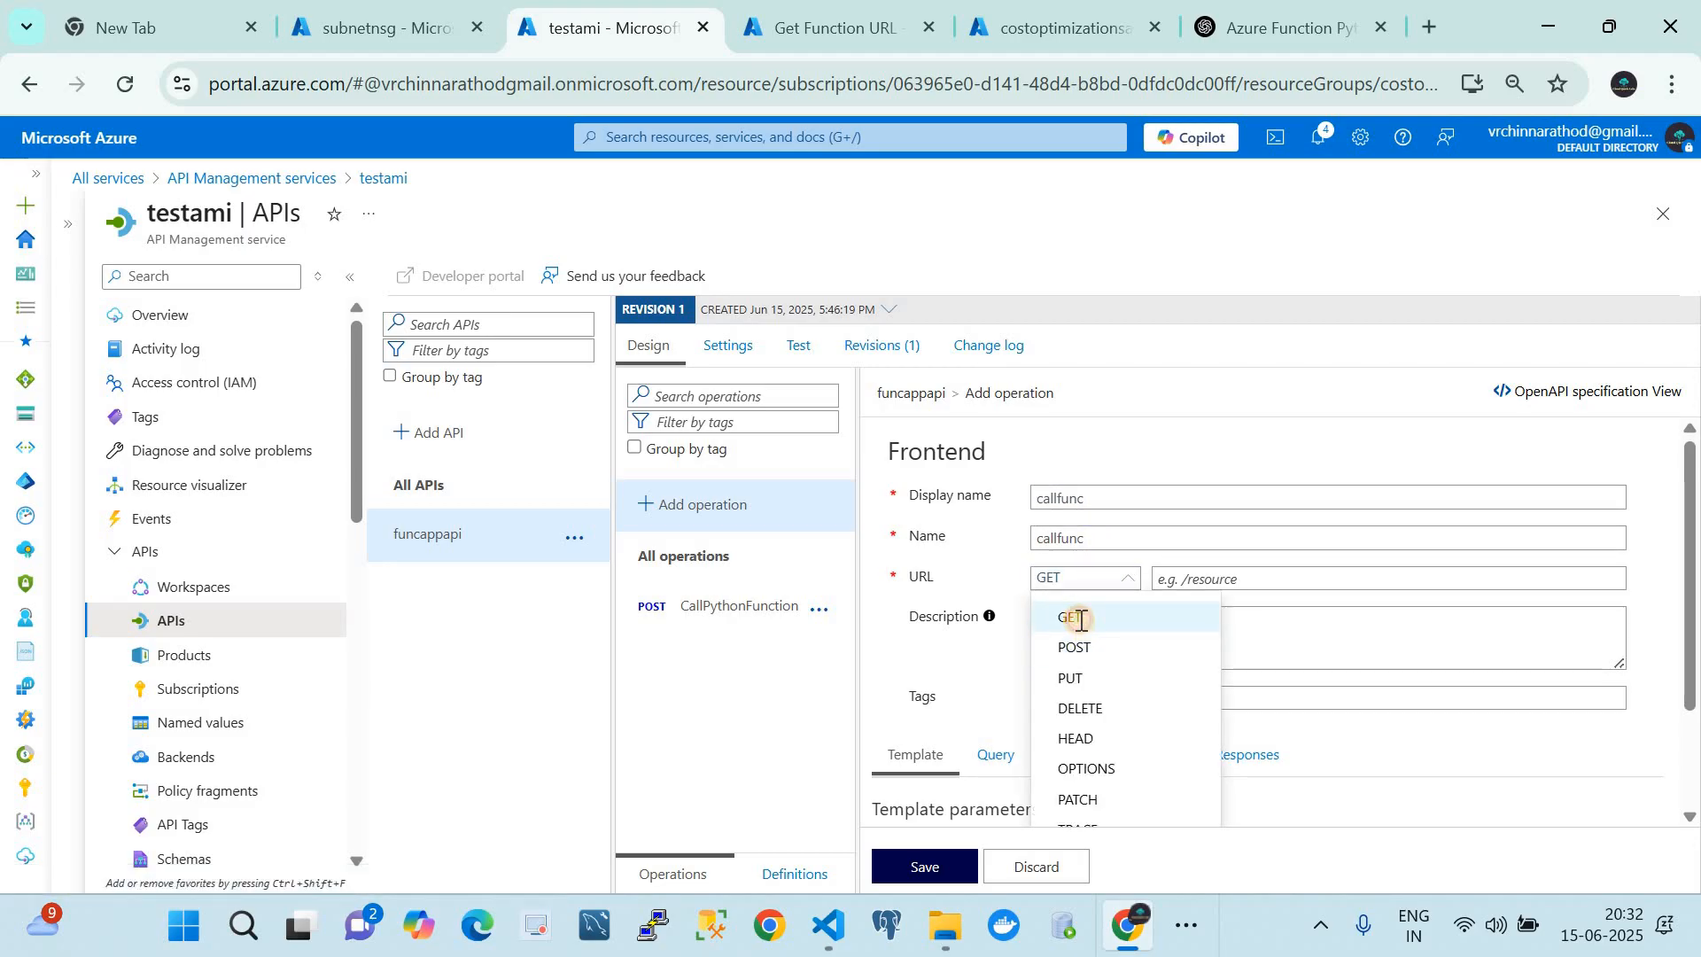
left_click(1081, 620)
left_click(1192, 587)
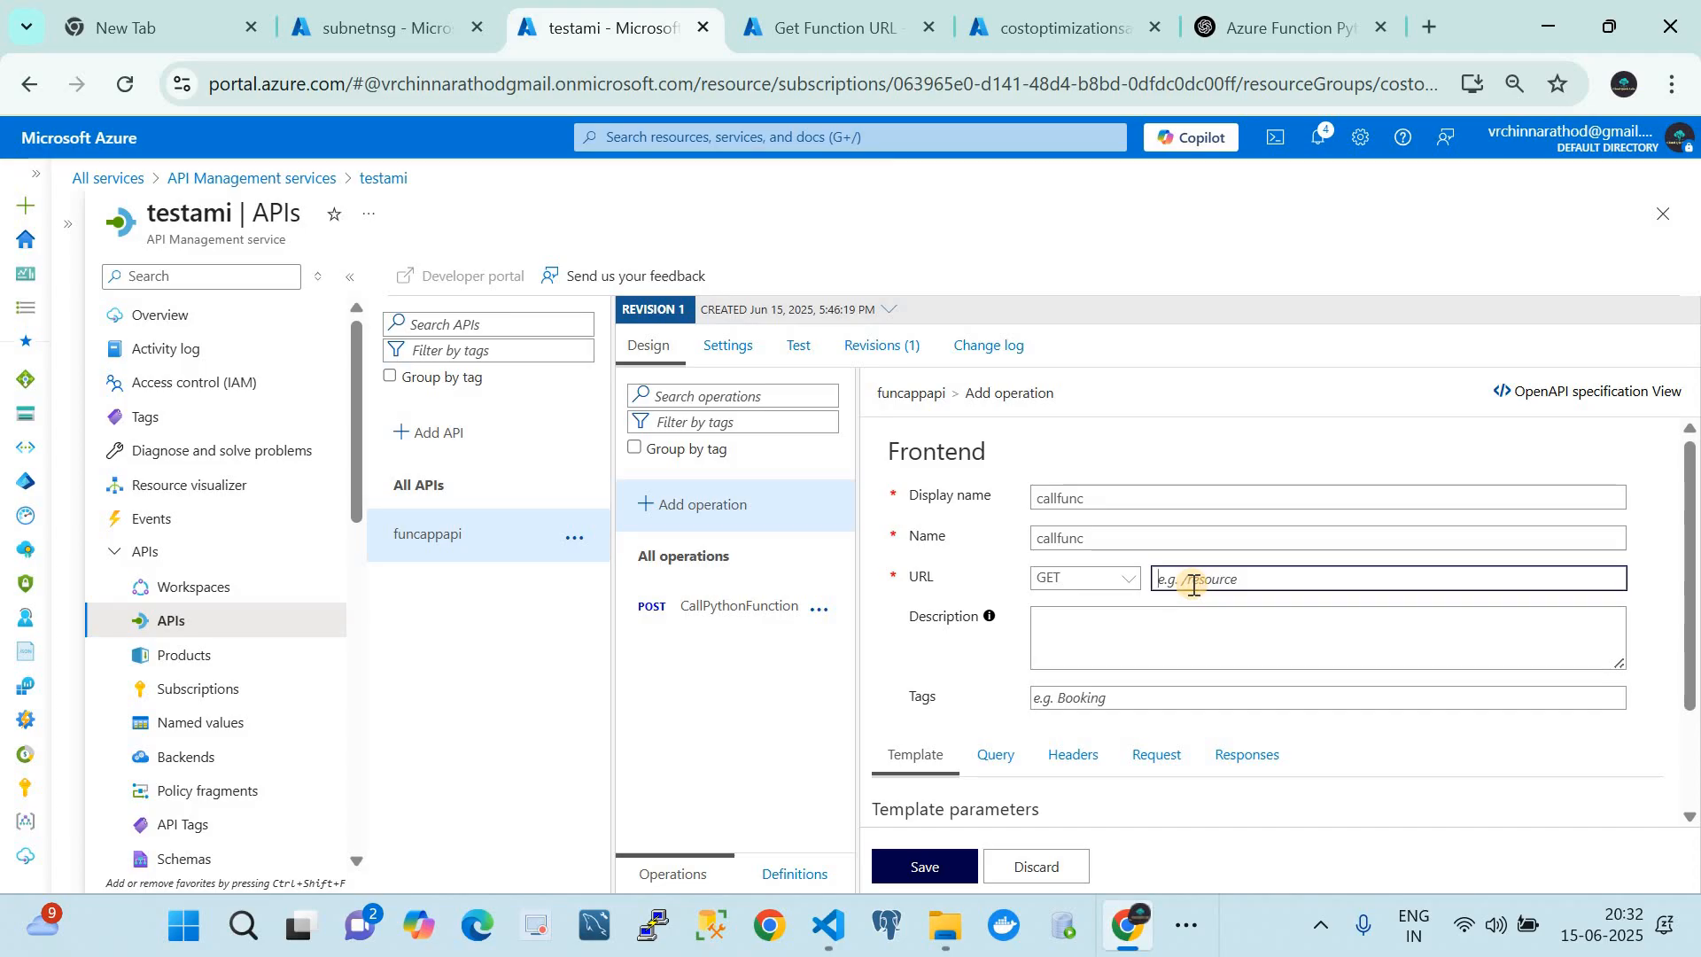
- Look up the api and pythonfunction parts of the default function key URL, and discard the new funcappapi operation
left_click(895, 16)
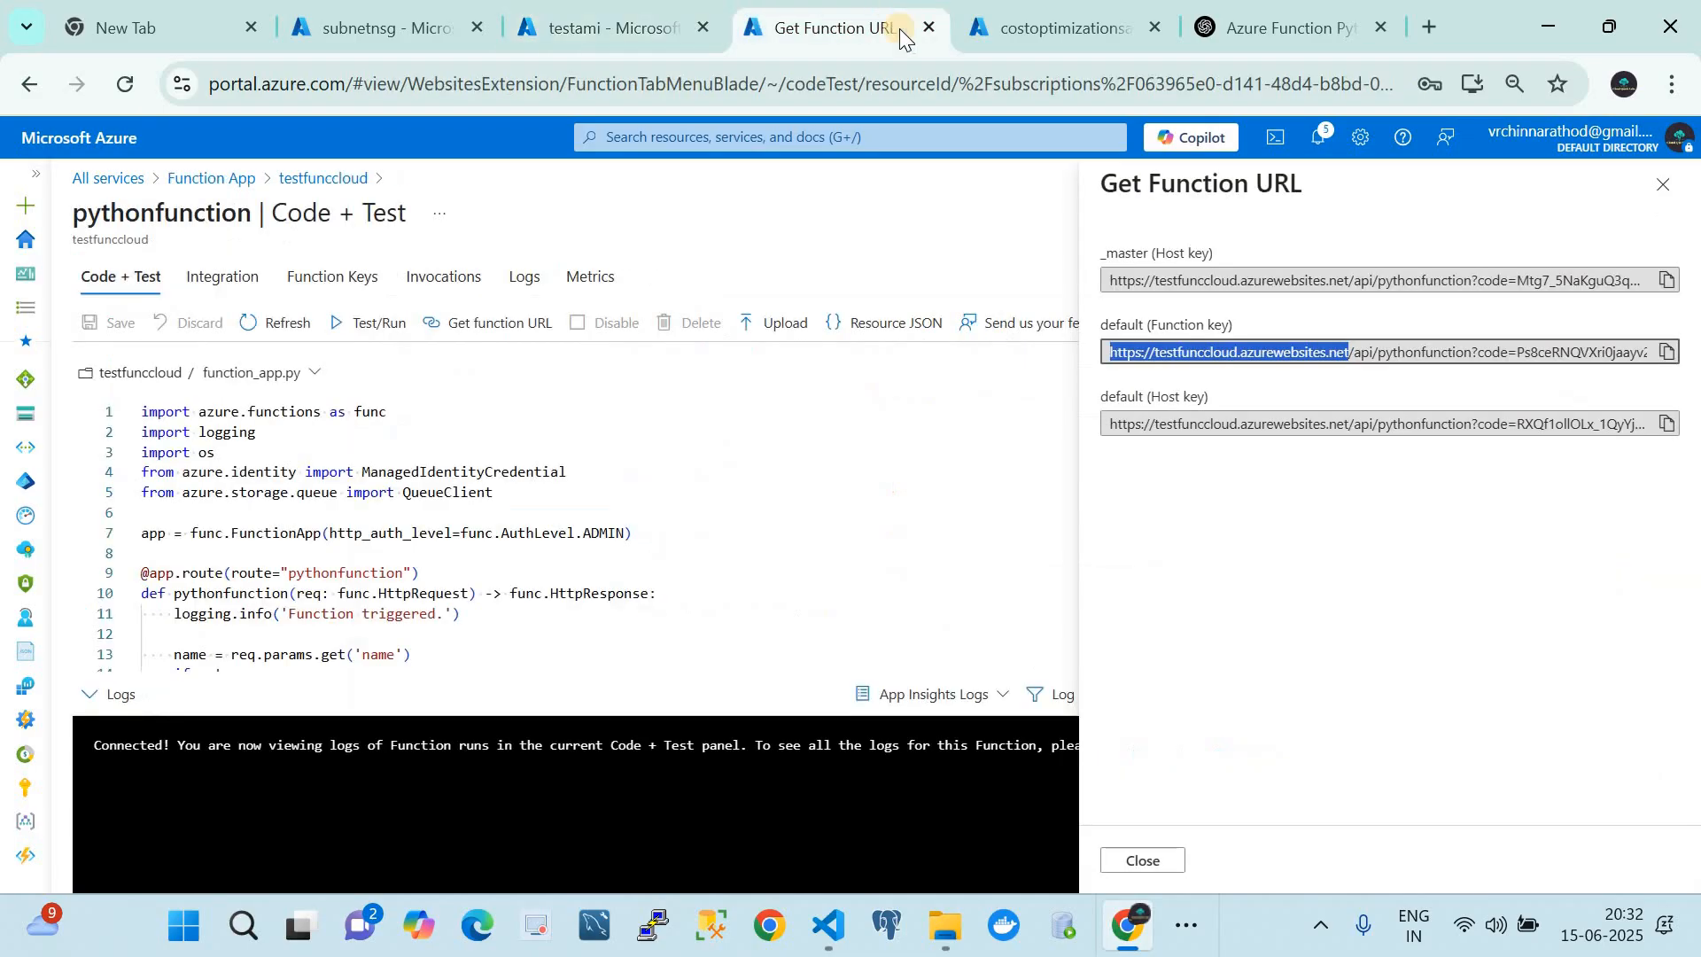
left_click(1416, 352)
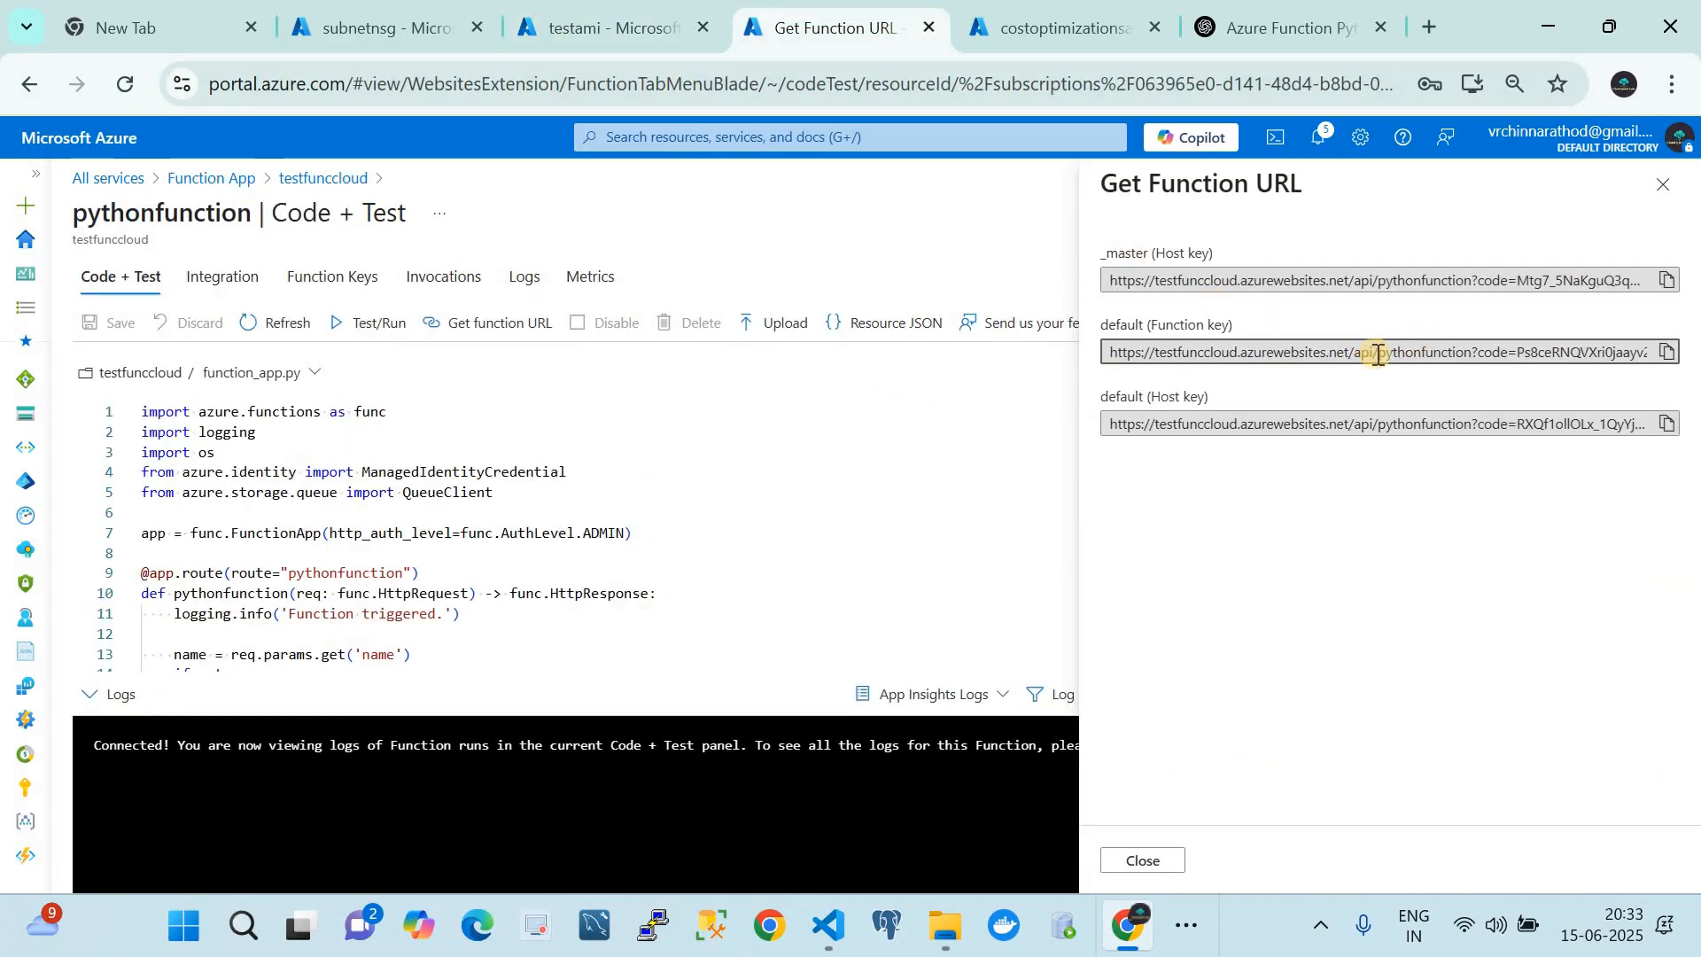
left_click_drag(1379, 355, 1362, 355)
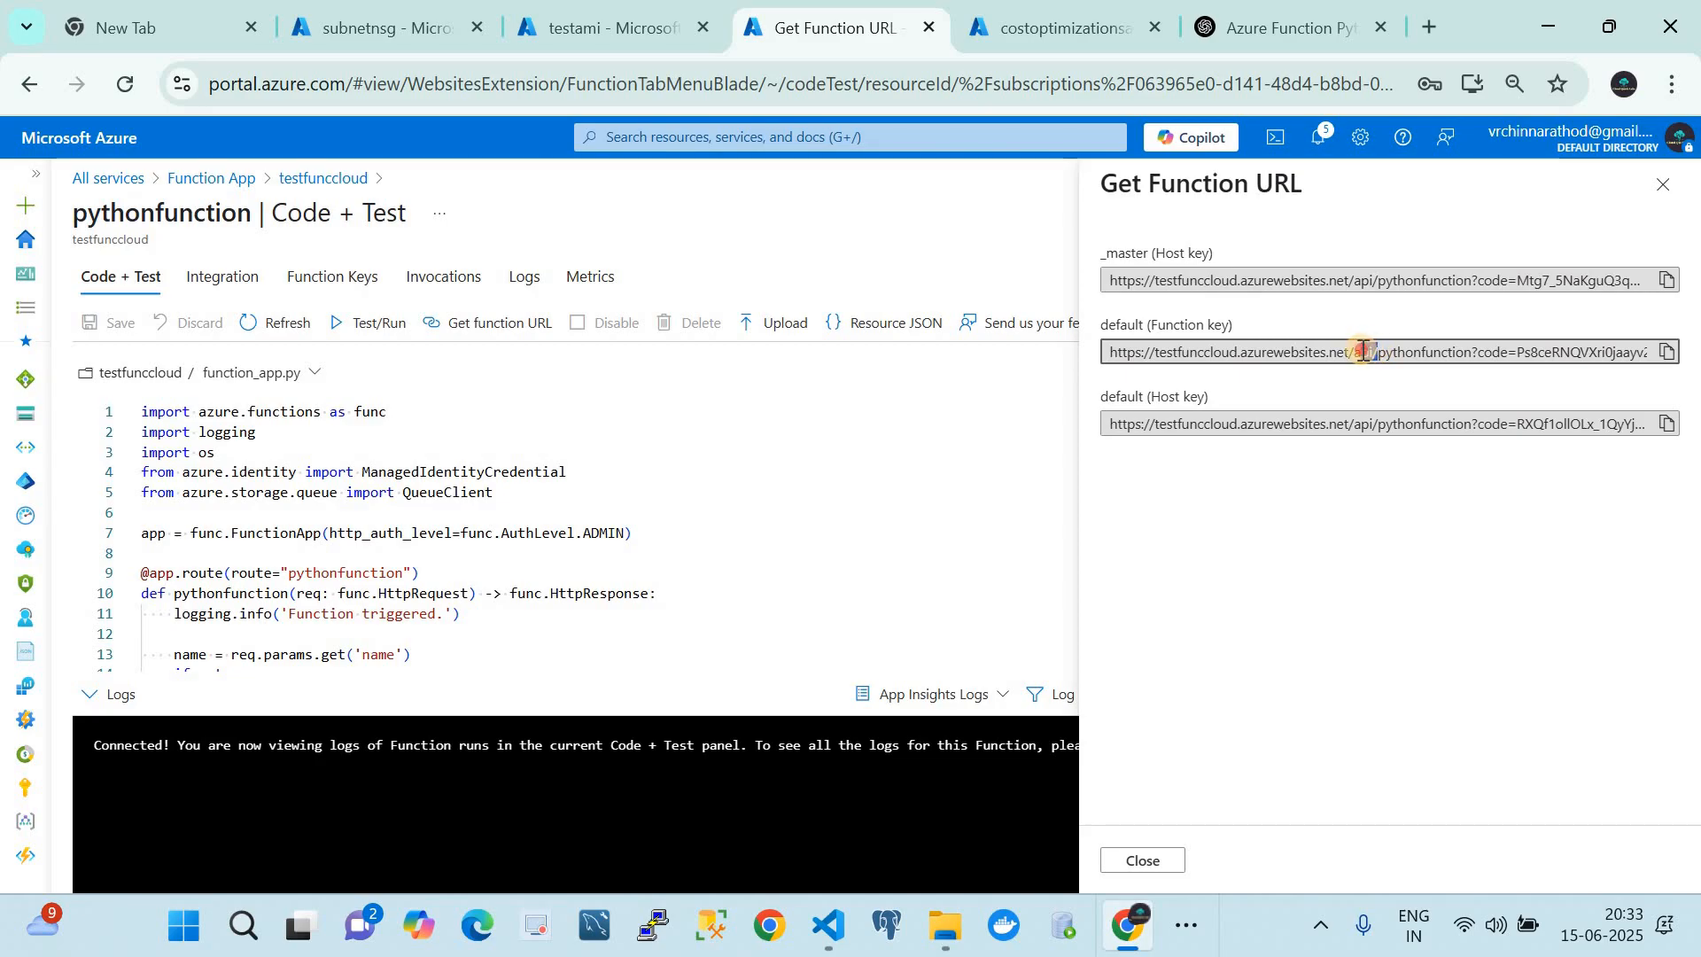
double_click(1431, 355)
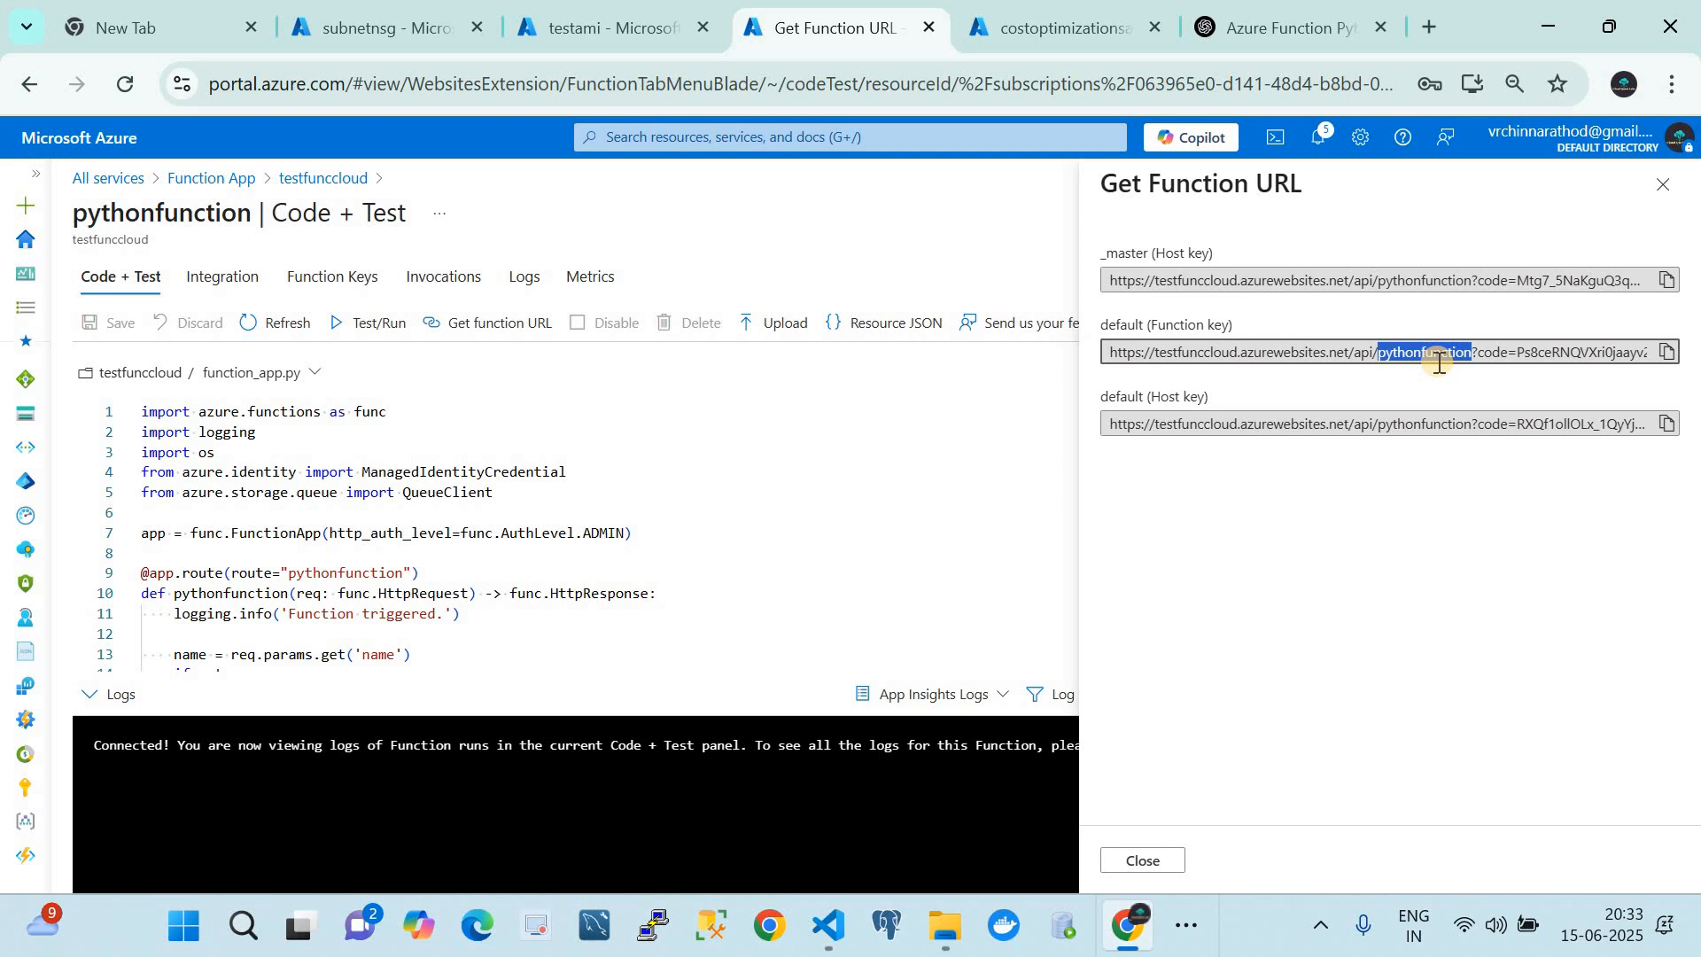
left_click(561, 24)
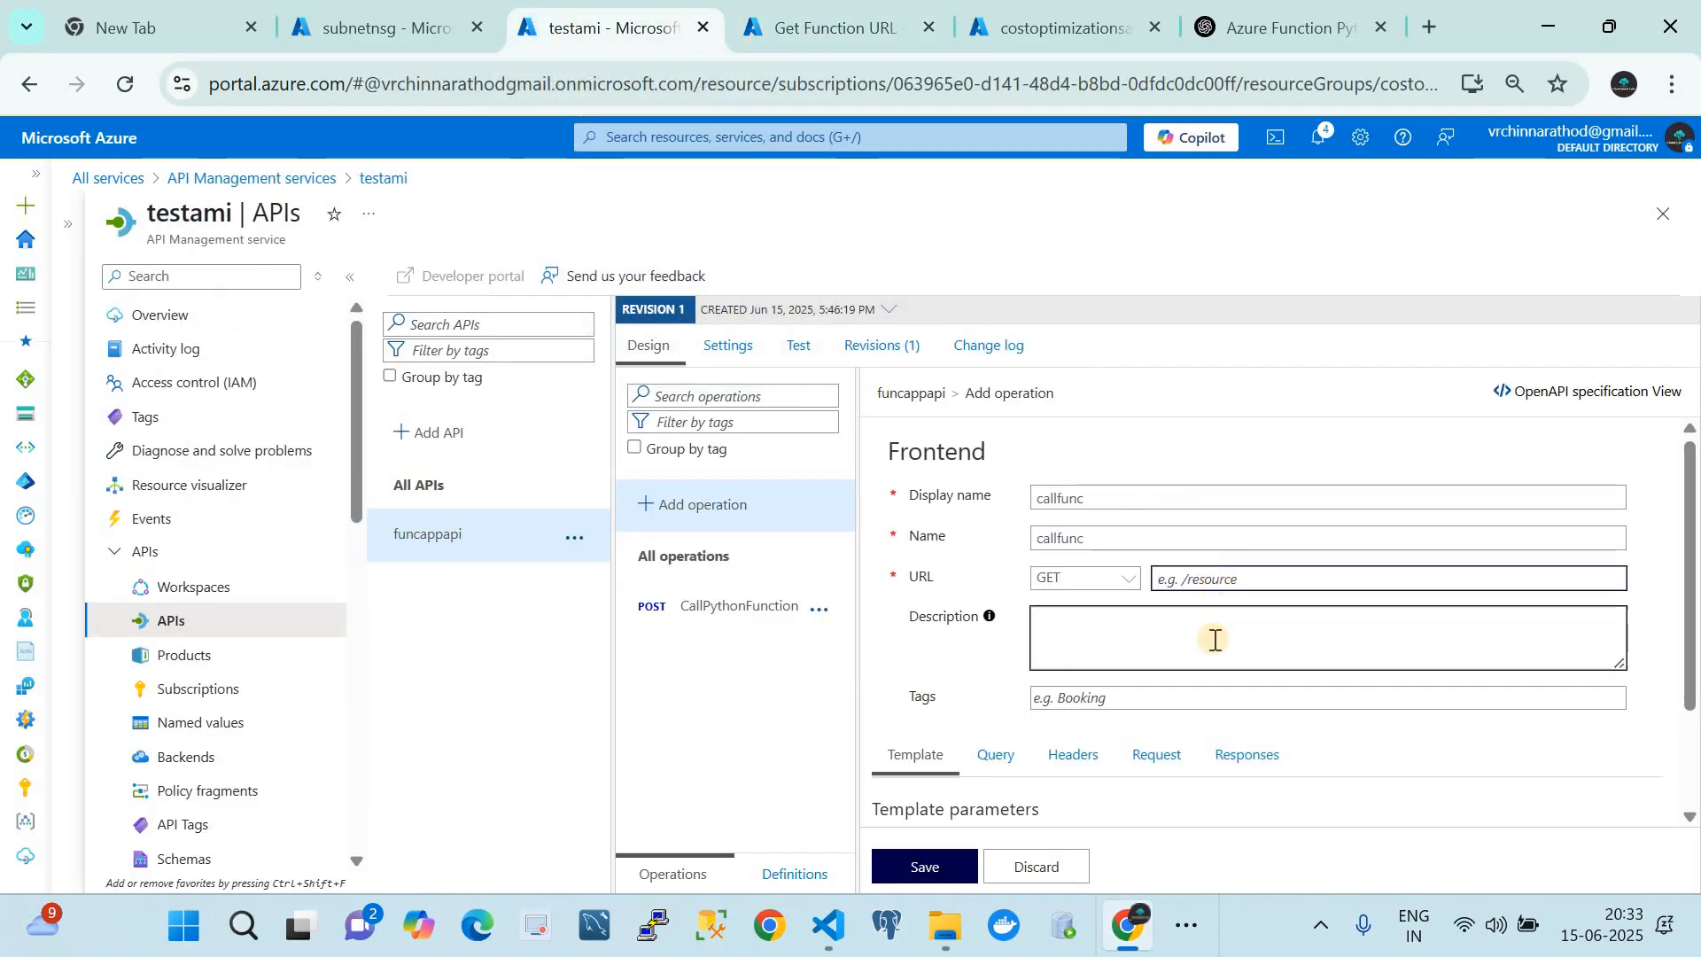
scroll(1214, 640, "down", 3)
left_click(1008, 867)
- Review the policy code of funcappapi's CallPythonFunction operation from its inbound processing, and leave the editor without saving
left_click(1081, 477)
left_click(741, 619)
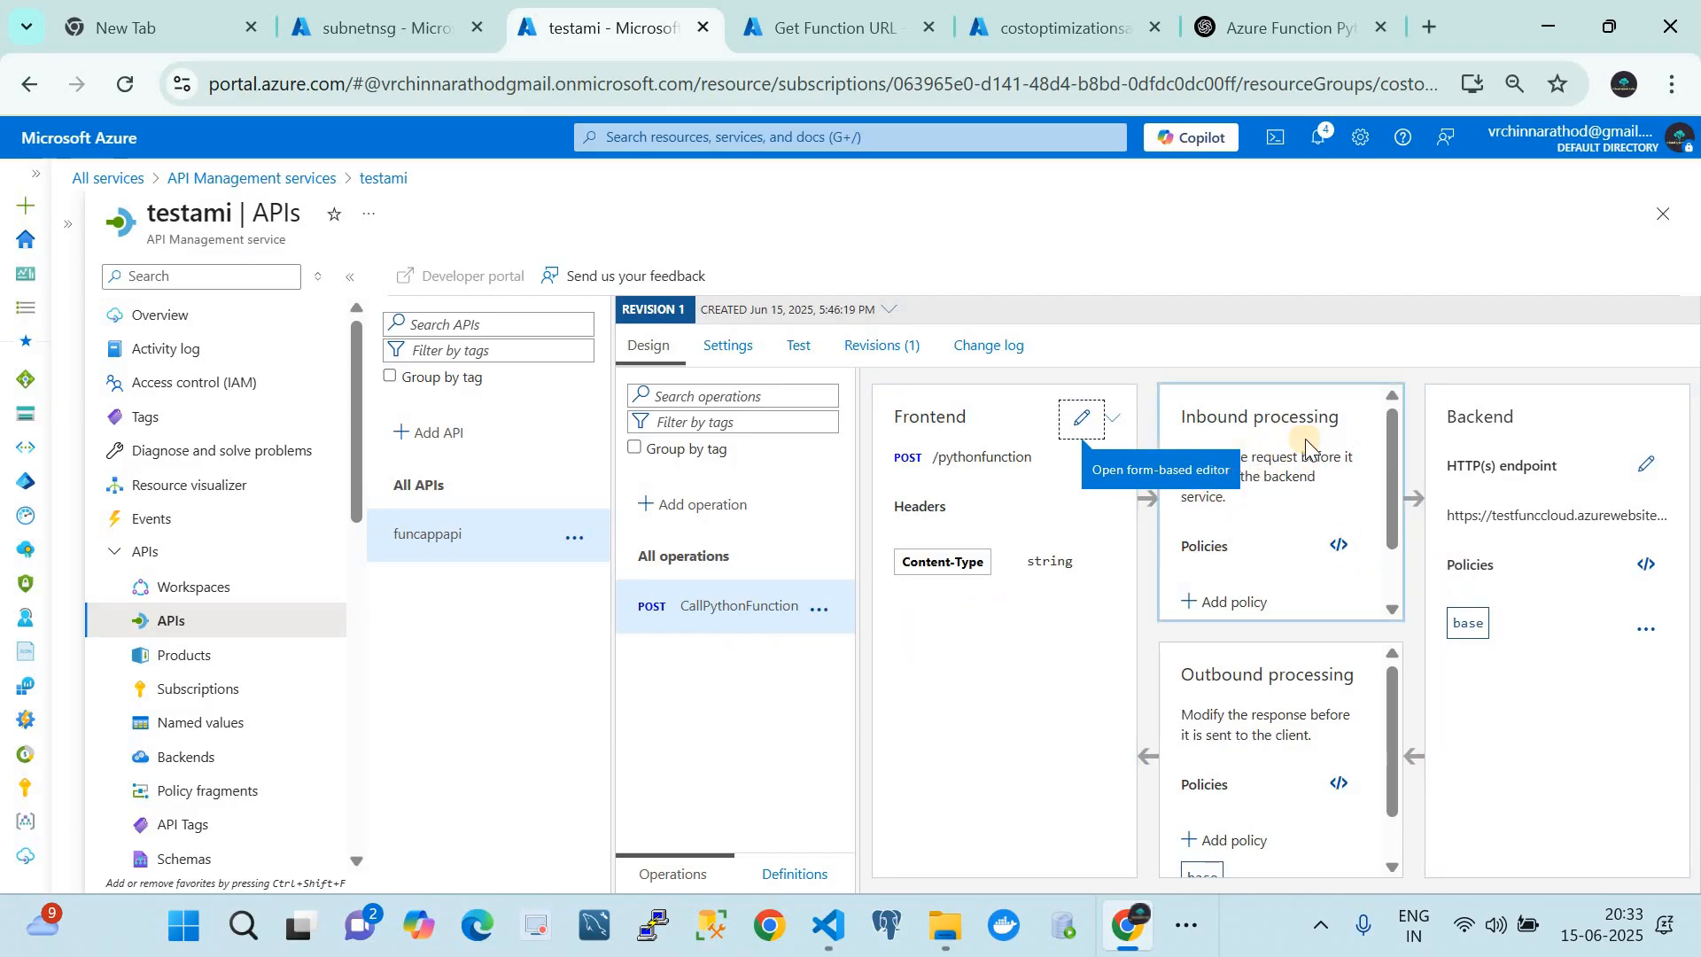
left_click(1339, 547)
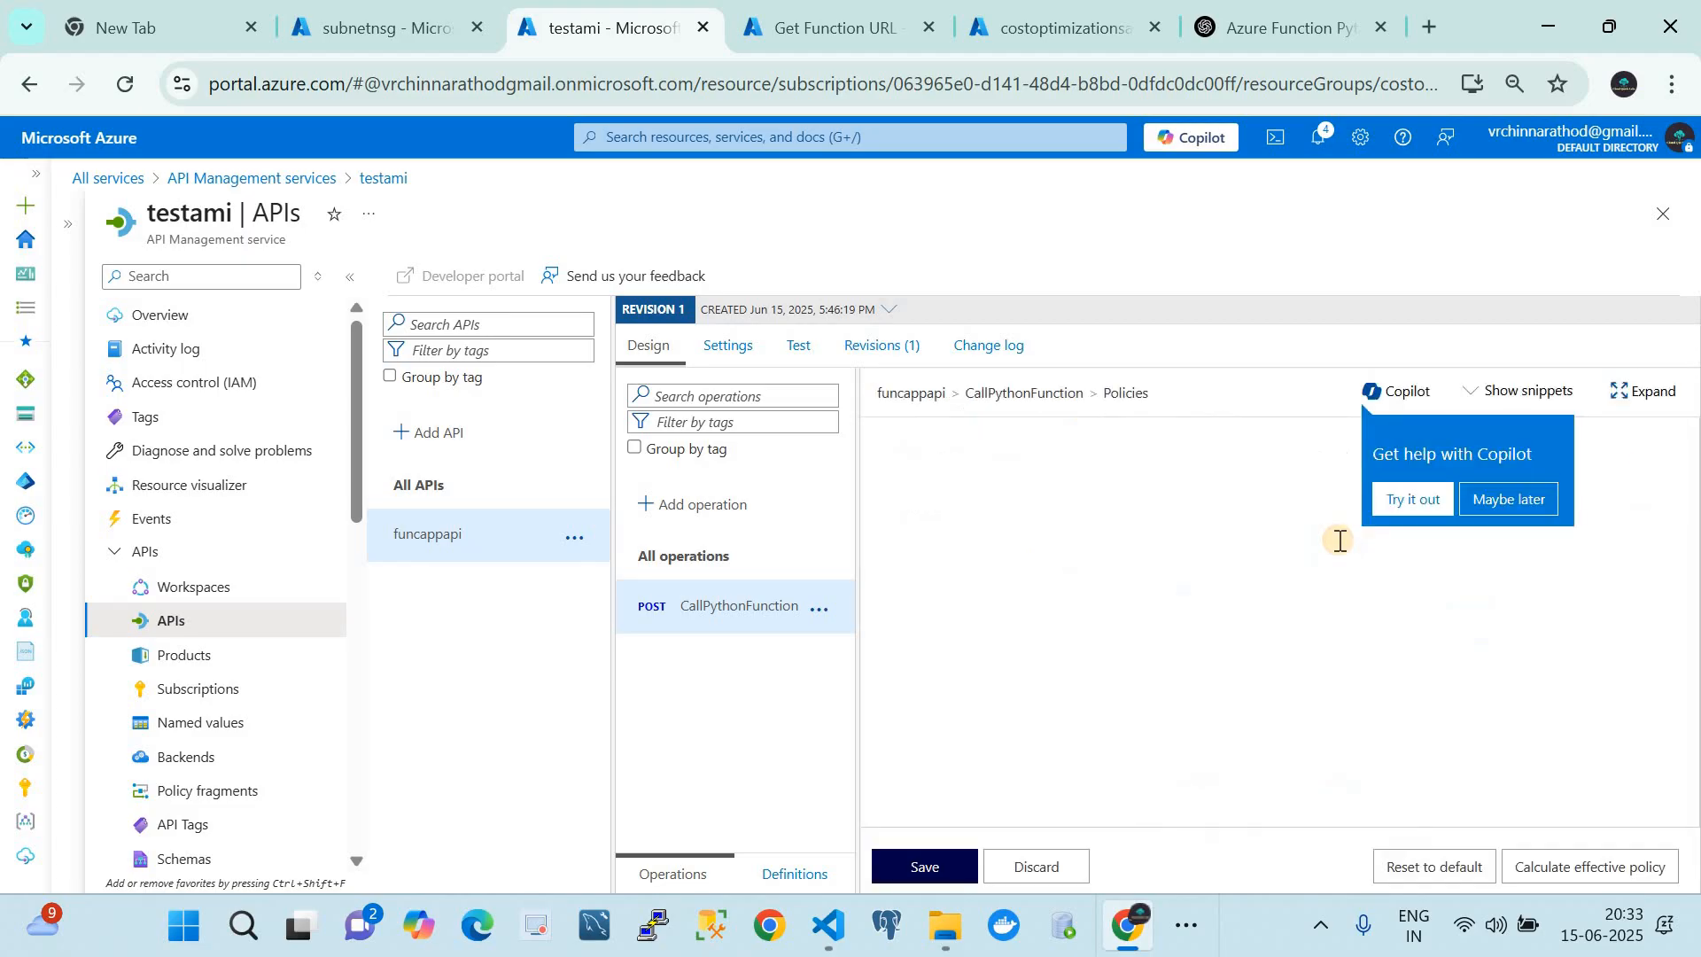
scroll(1160, 645, "down", 1)
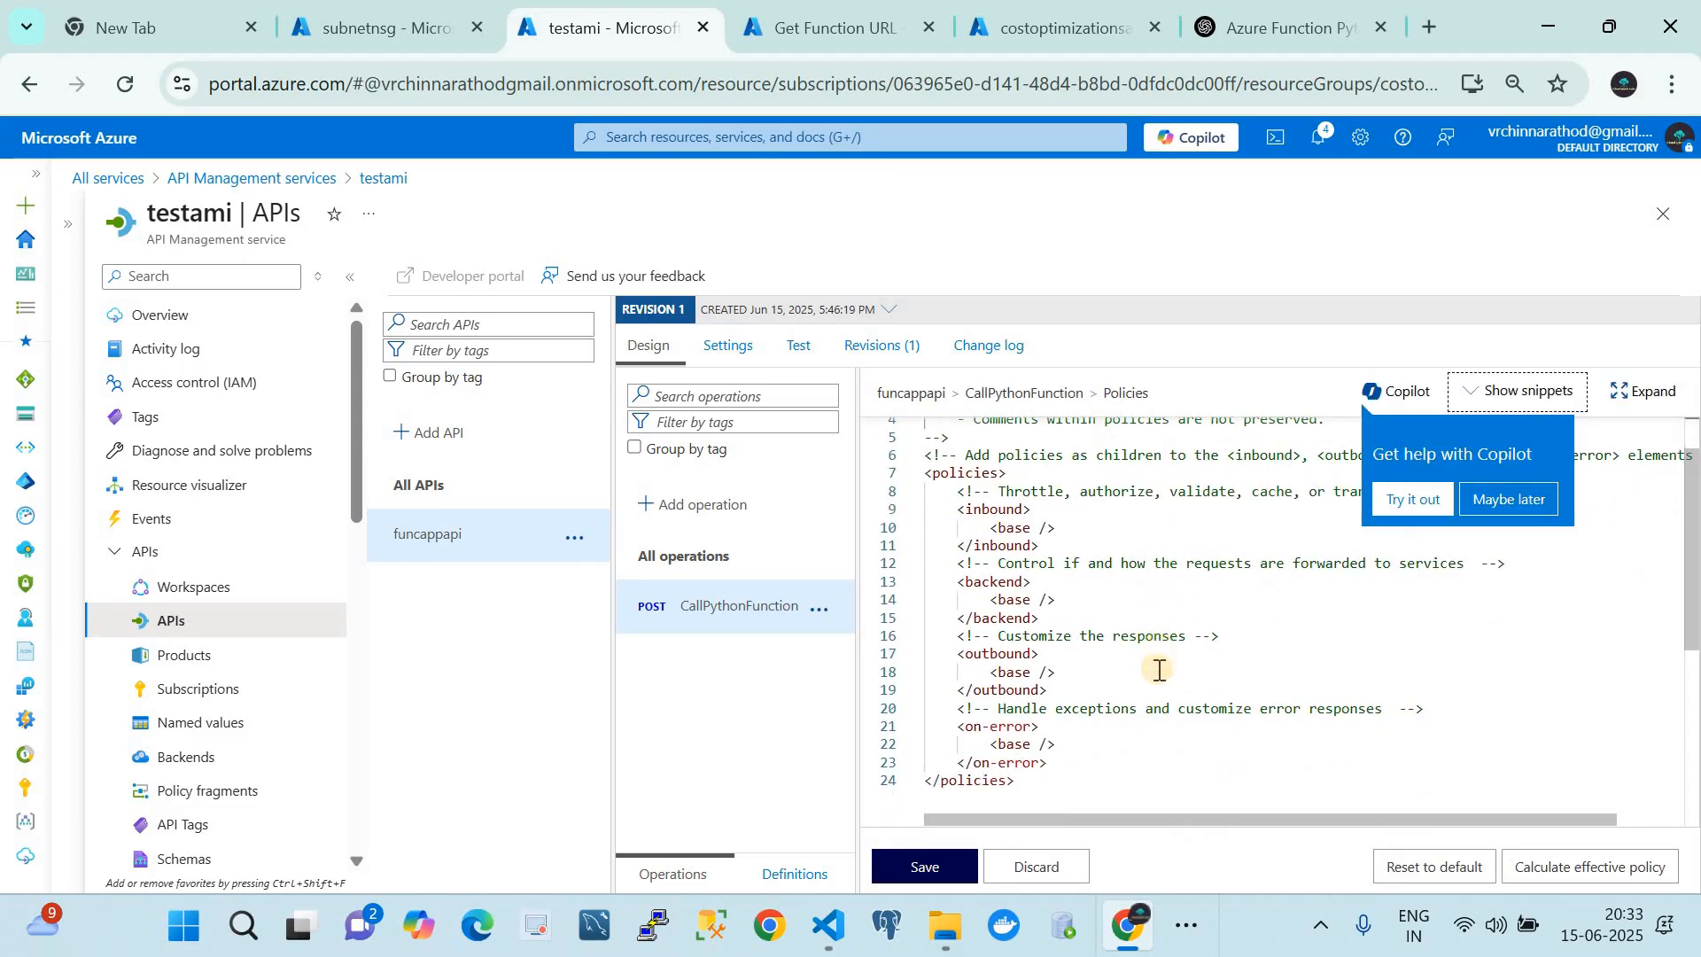
scroll(1160, 656, "up", 1)
scroll(1159, 665, "down", 2)
scroll(1159, 669, "down", 2)
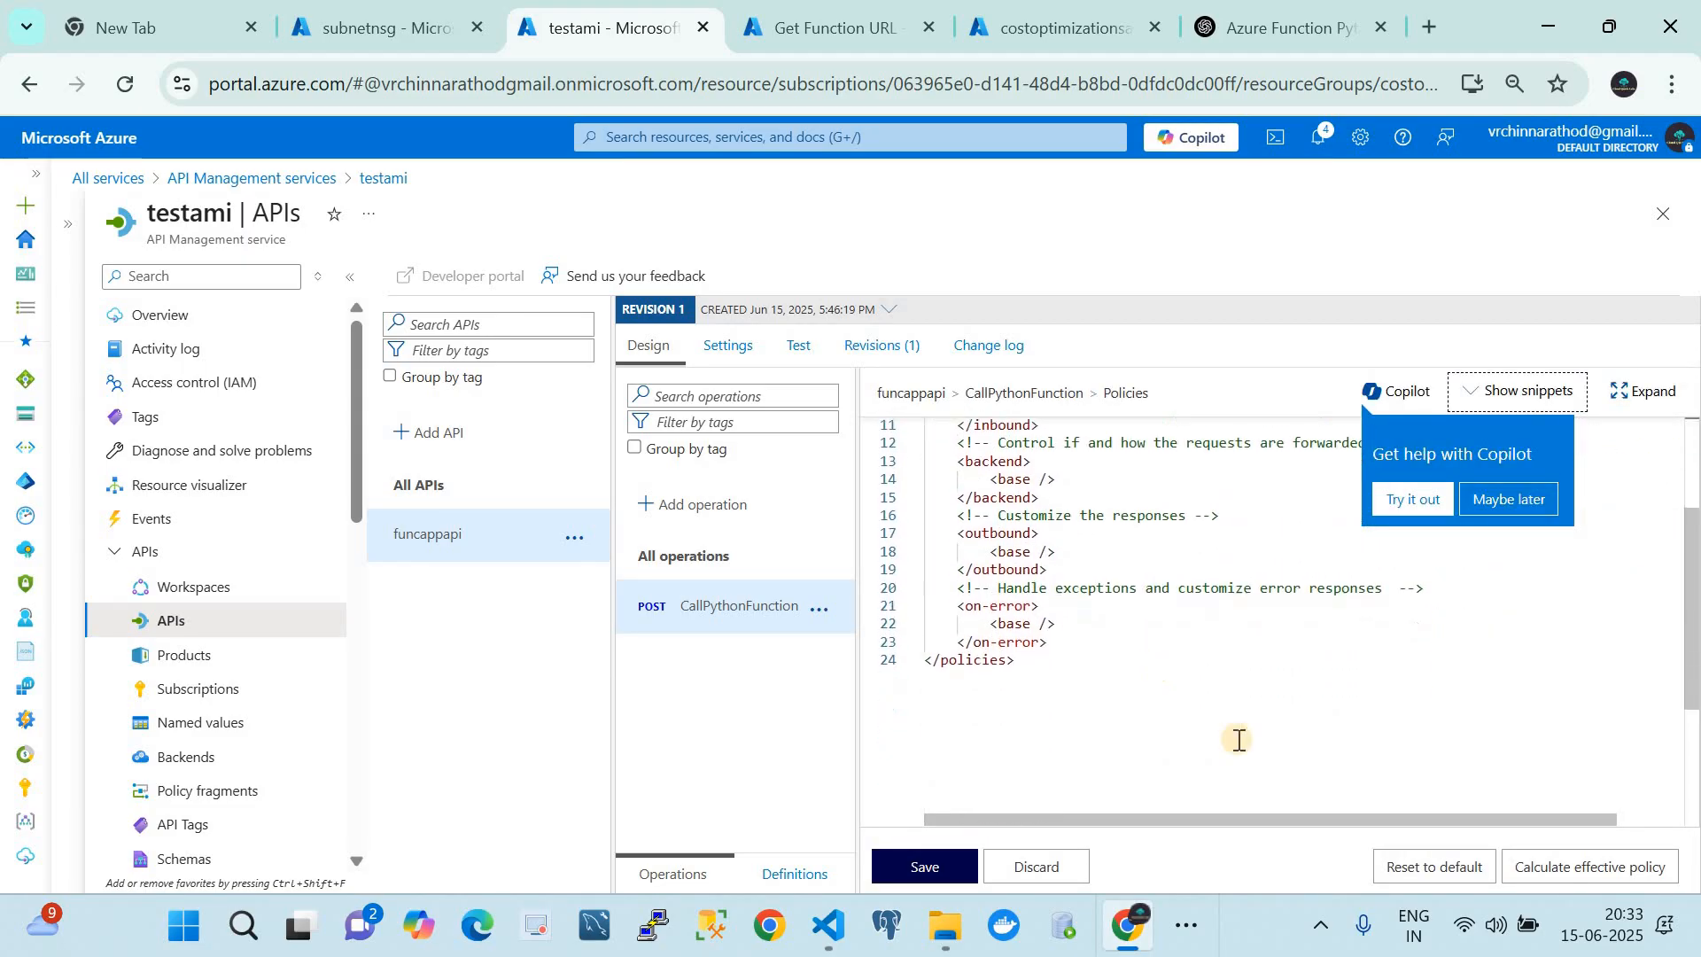
left_click(1072, 864)
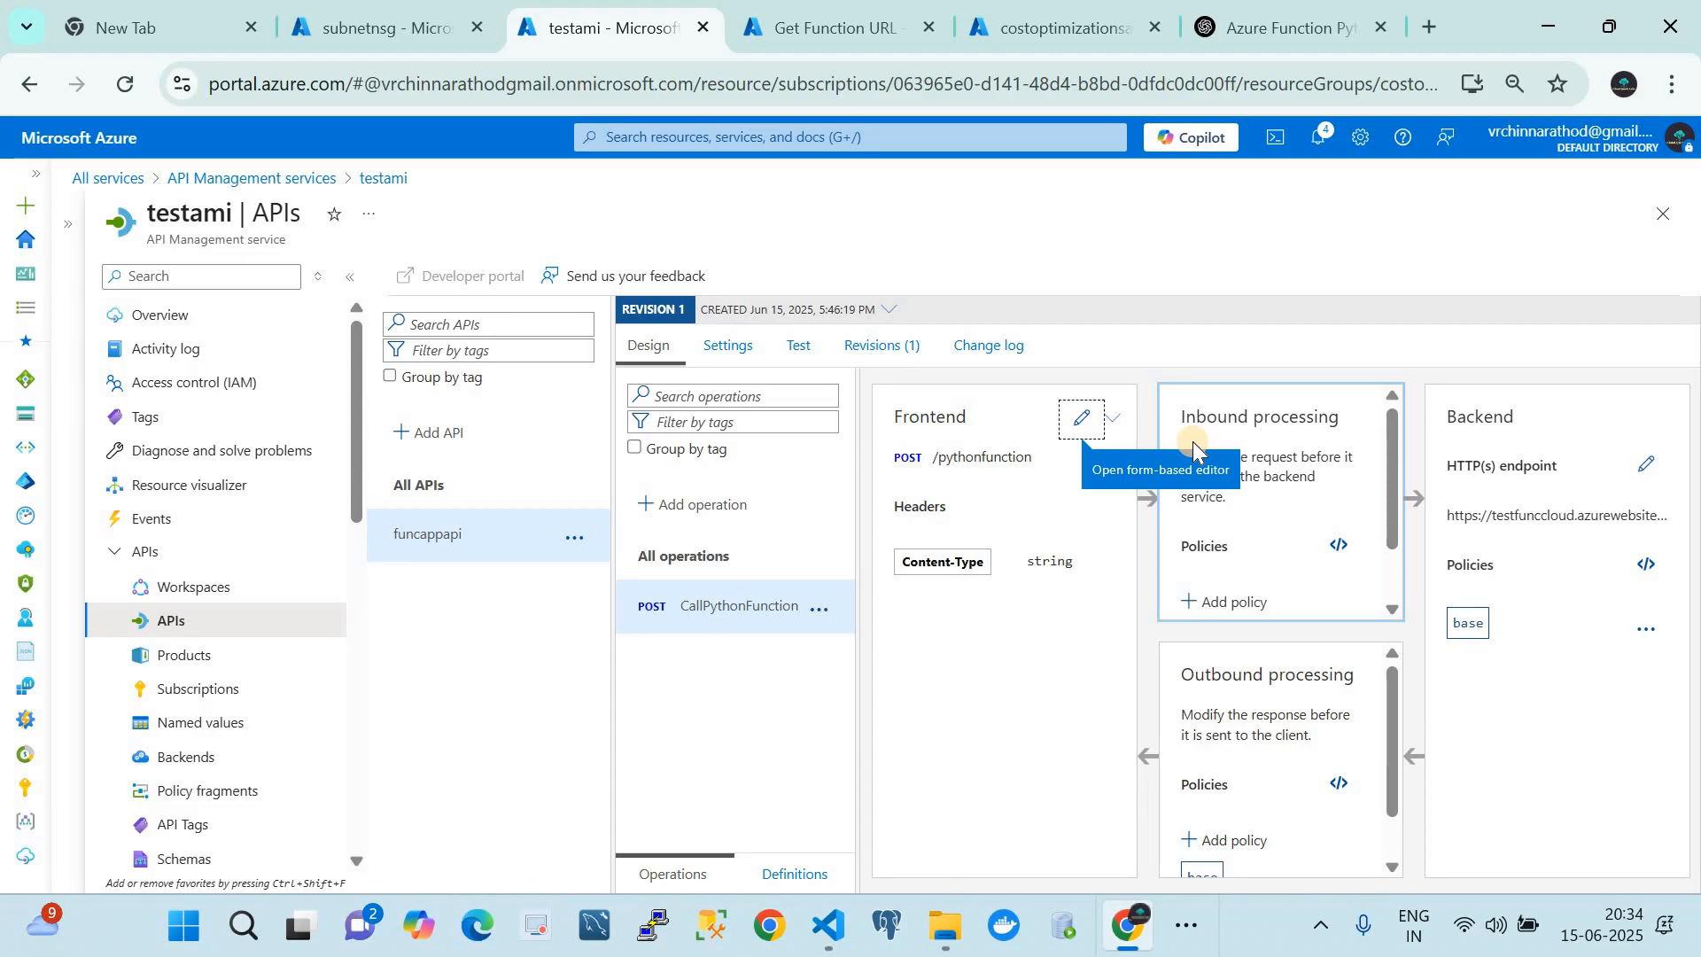
- Examine the inbound policies applied to all funcappapi operations, and compare them with policyhelpfile.txt in VS Code
scroll(1243, 565, "down", 1)
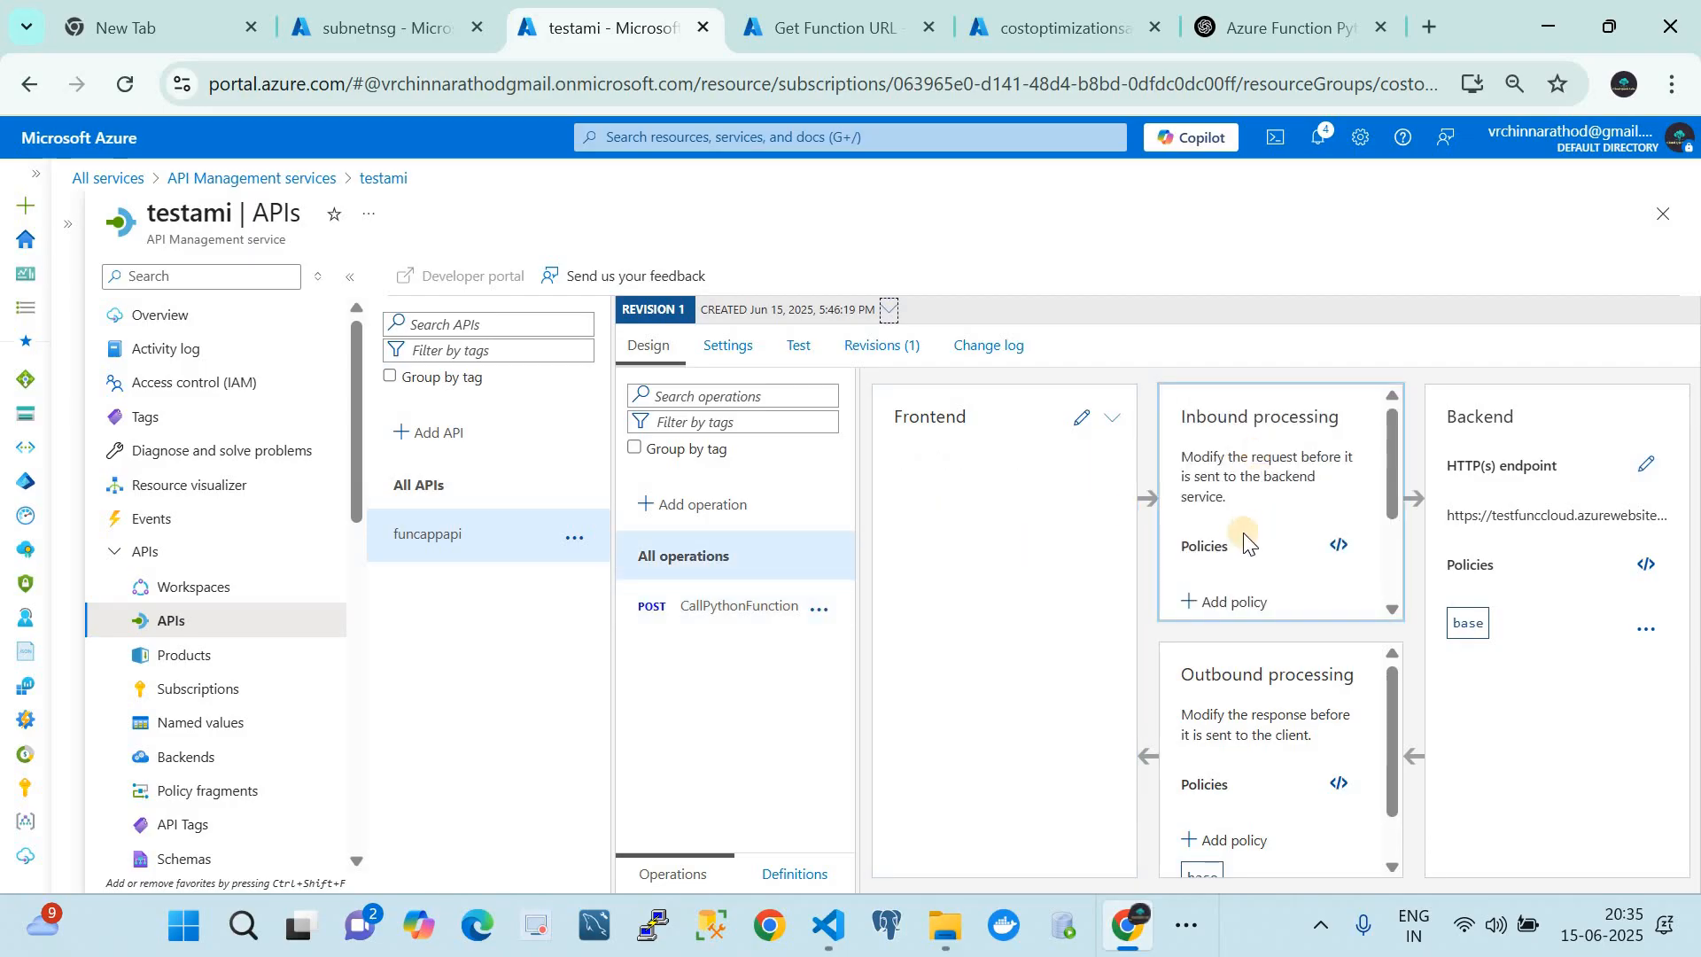
scroll(1242, 533, "down", 2)
scroll(1242, 533, "down", 1)
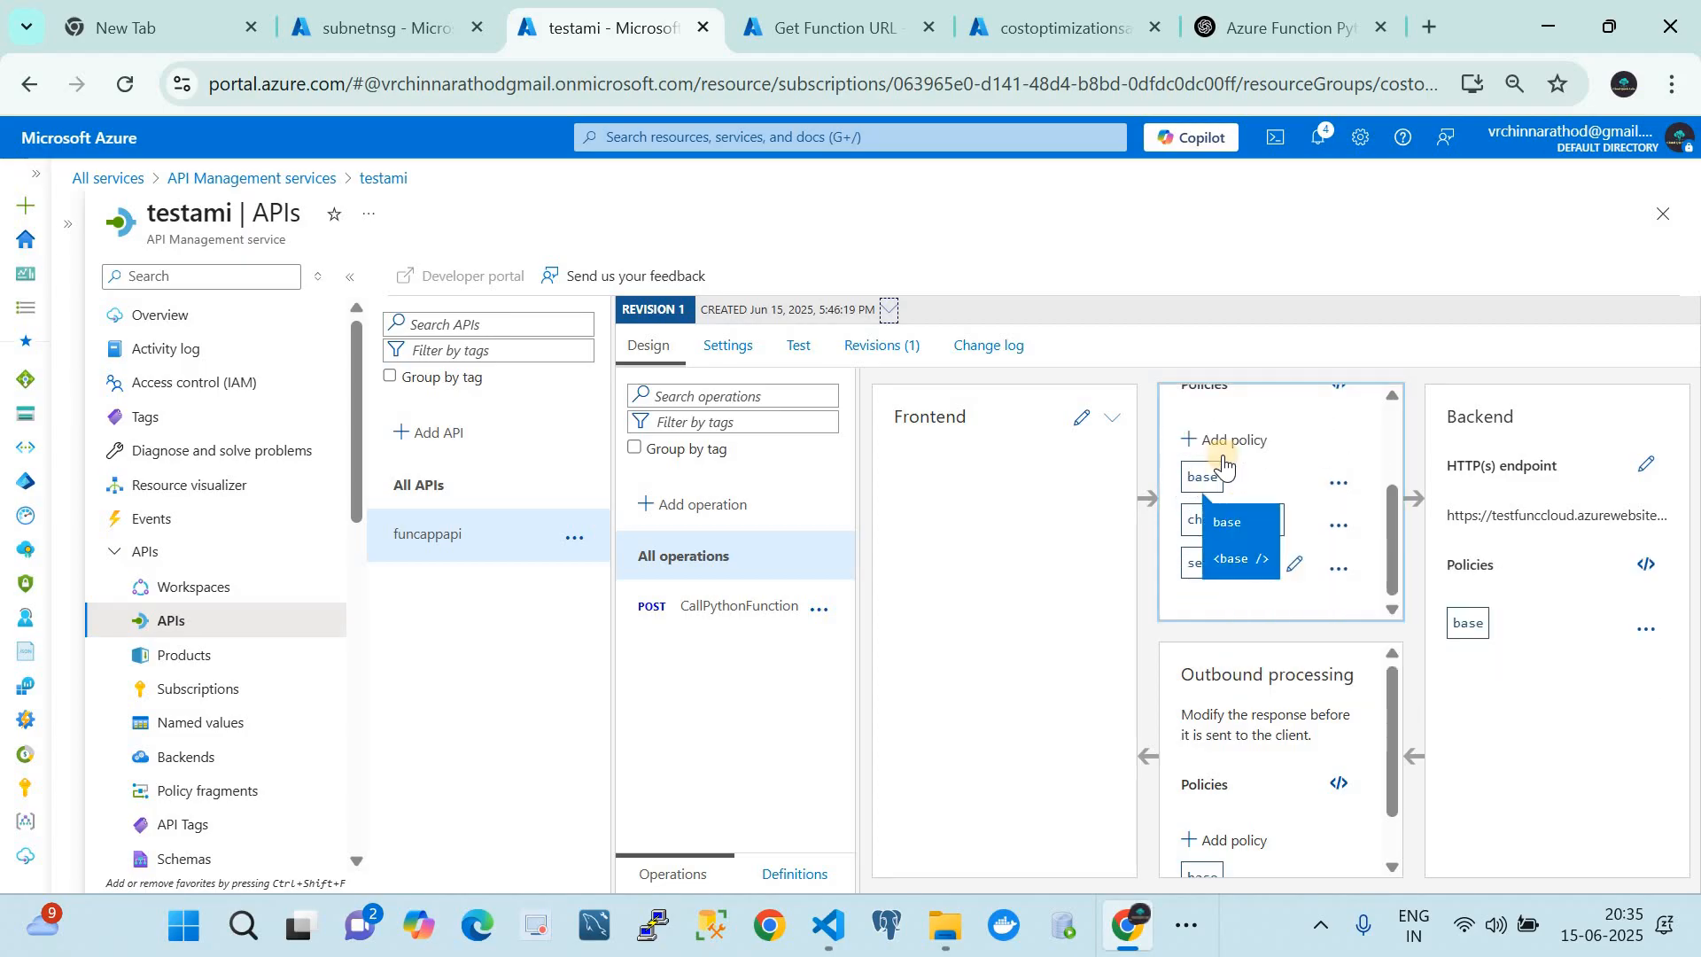
mouse_move(1198, 538)
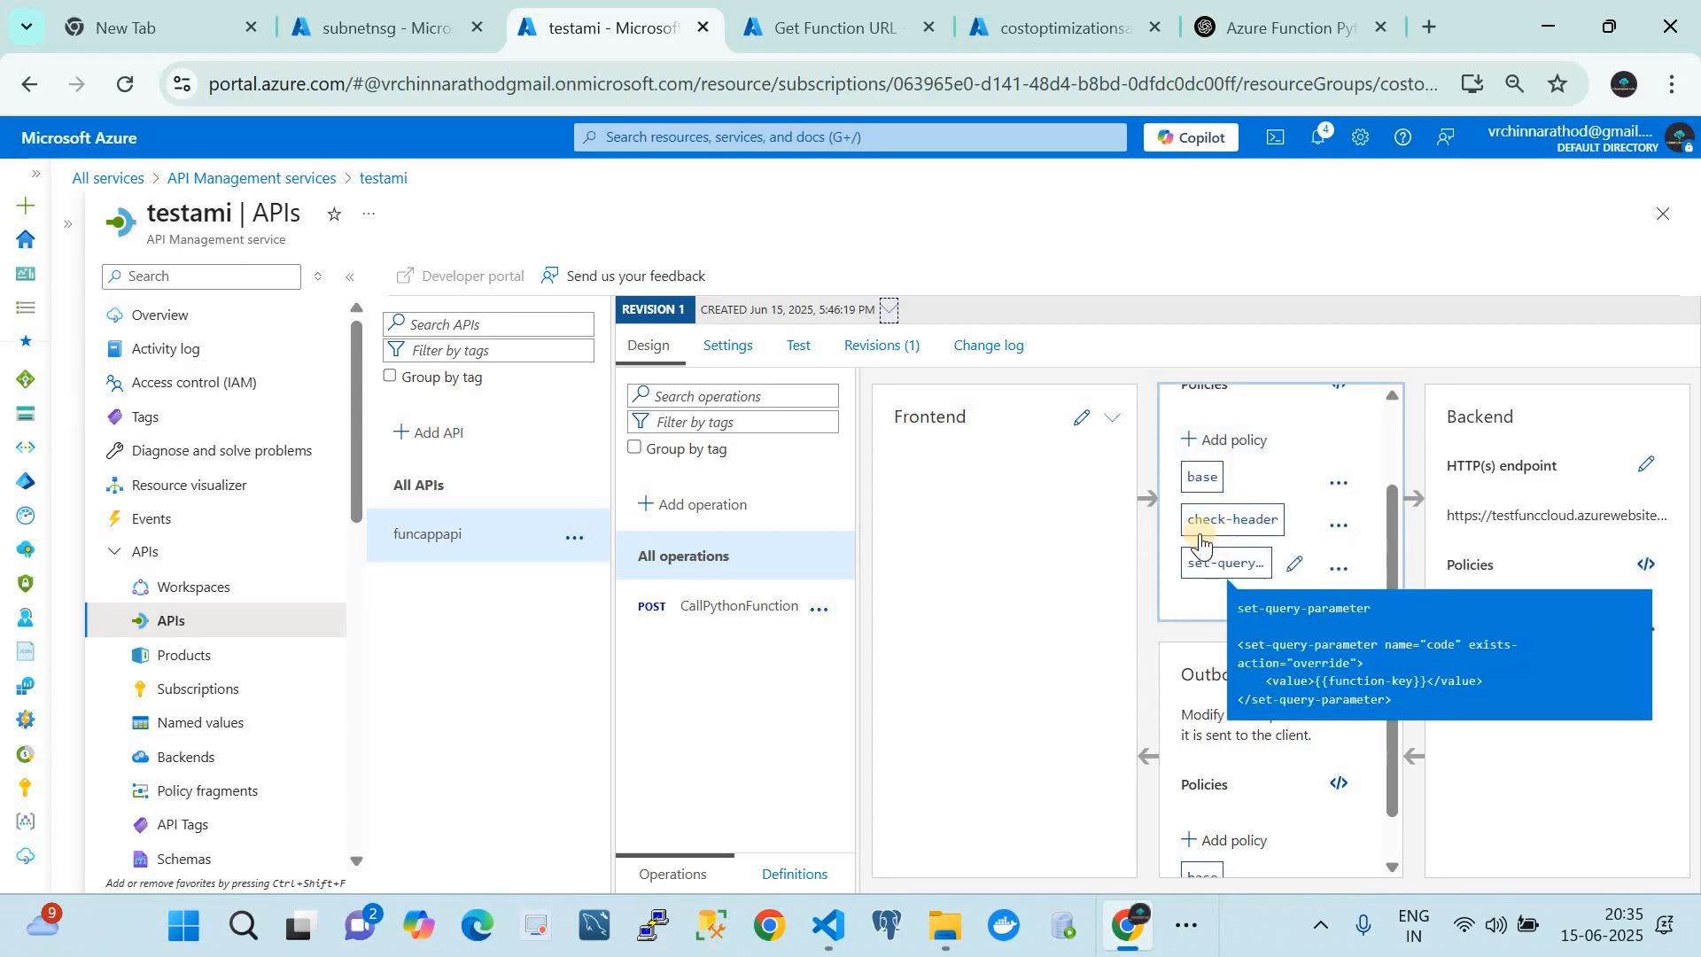
mouse_move(1195, 576)
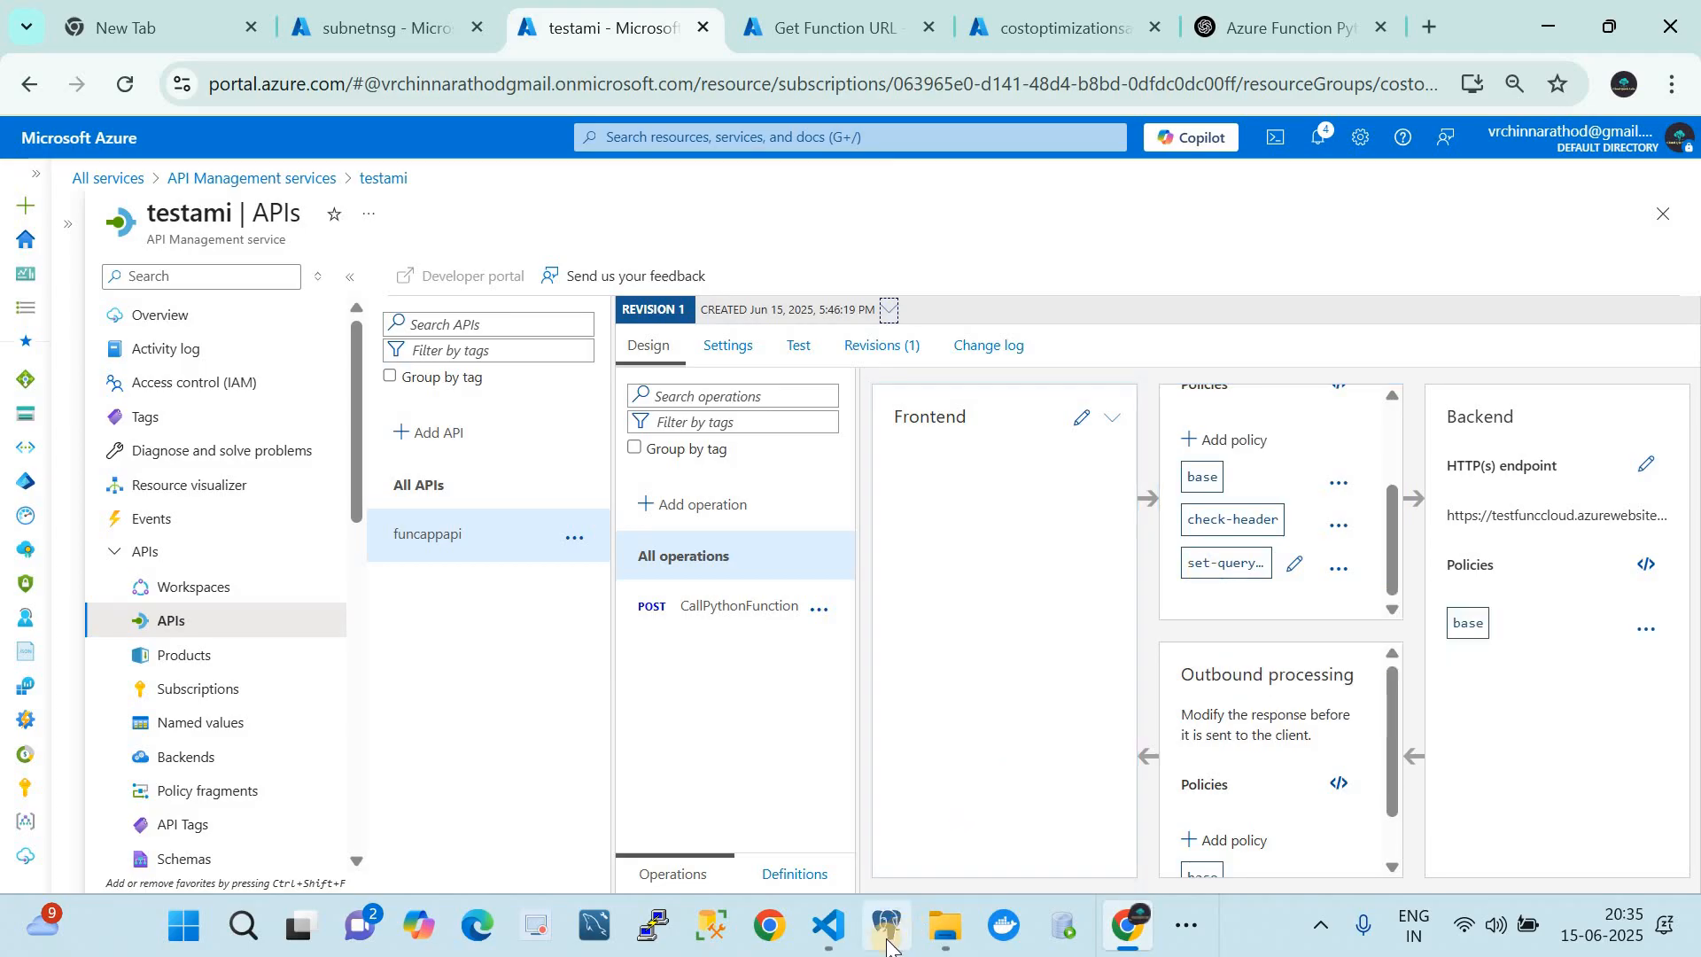
left_click(837, 934)
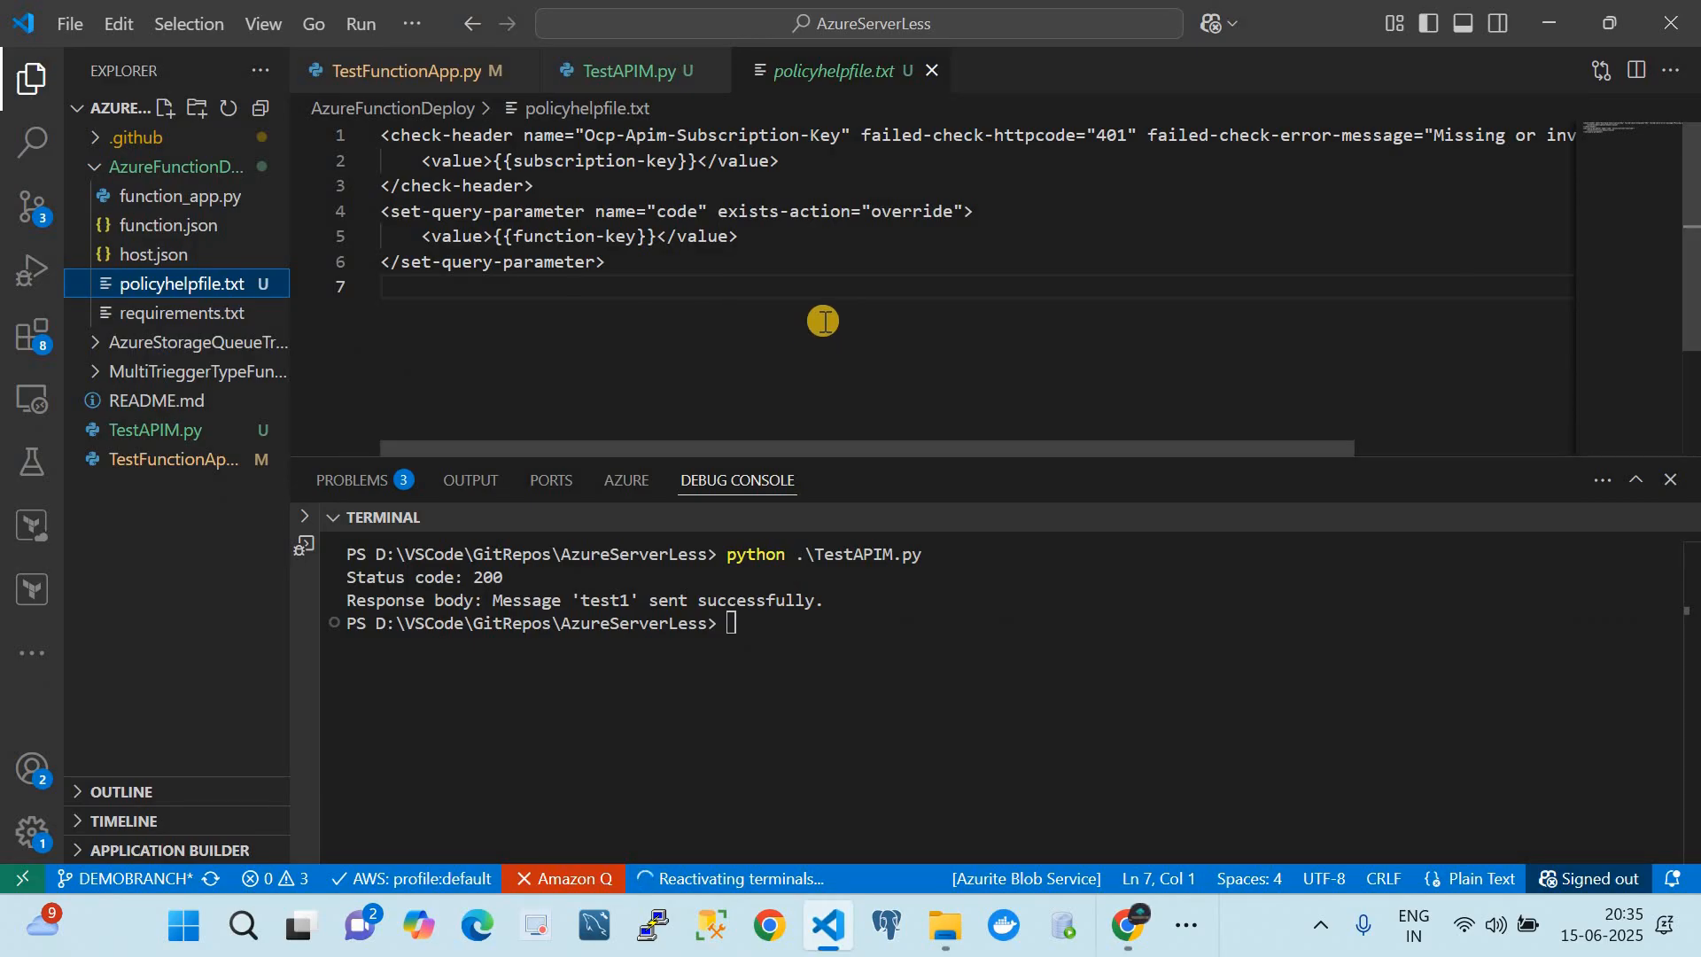
left_click(724, 257)
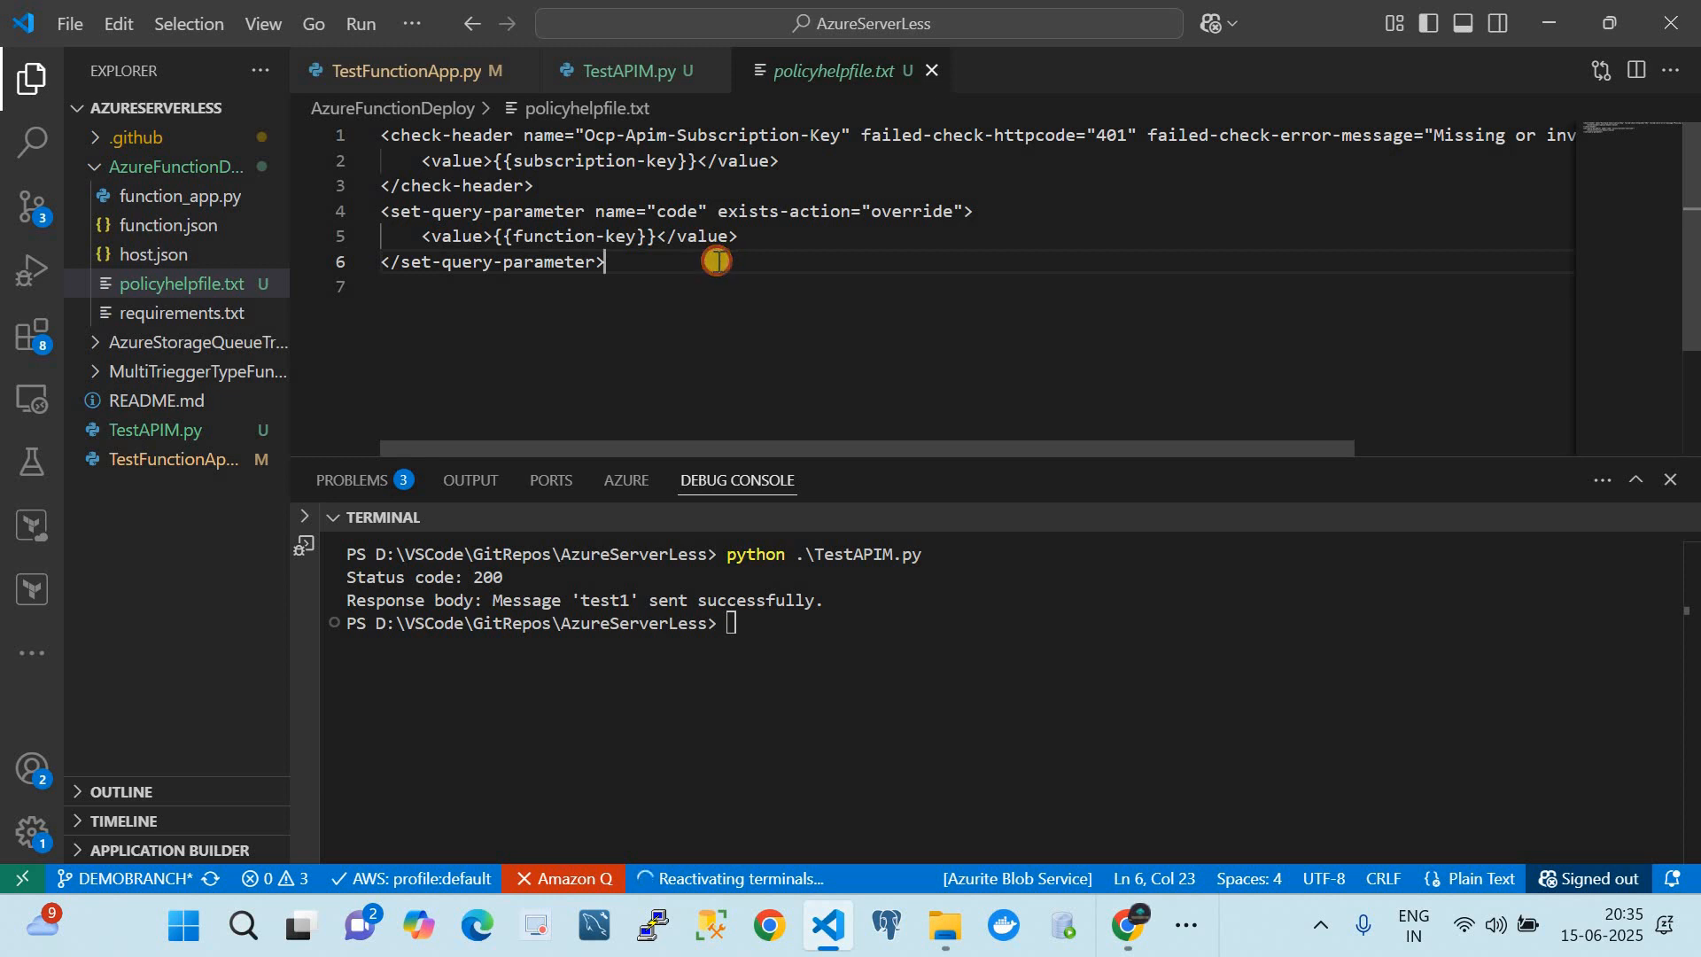
- Switch back to the Azure portal in Chrome, and examine the function-key entry among testami's named values
left_click(1128, 926)
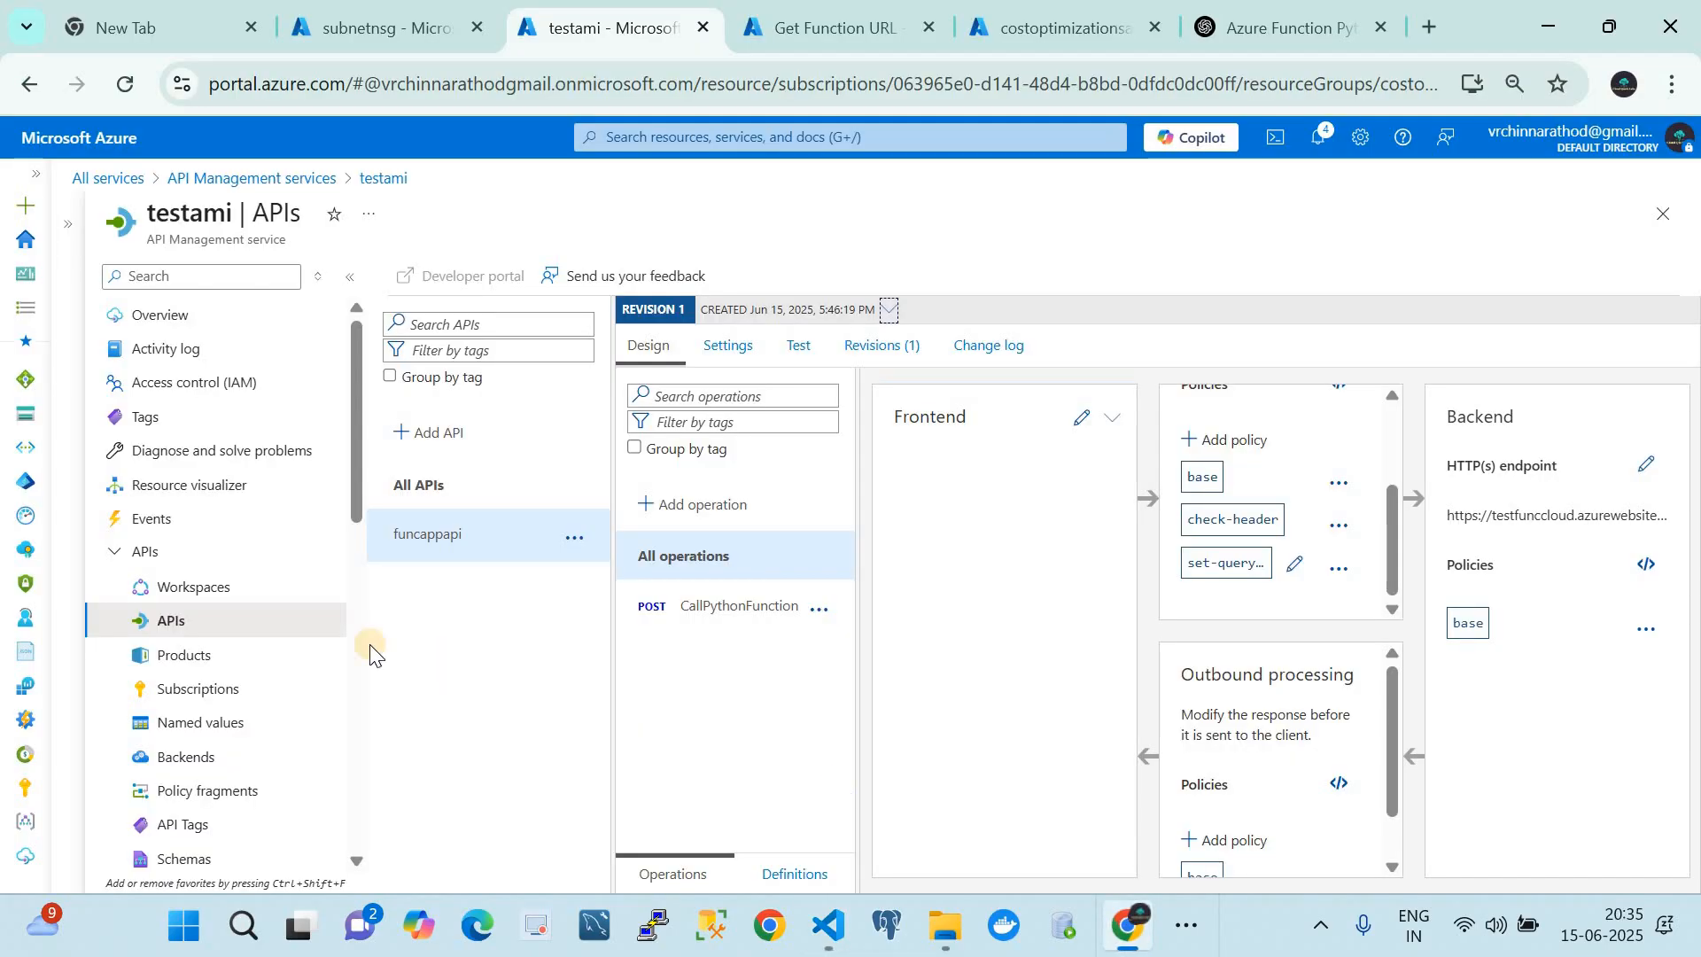
left_click(206, 725)
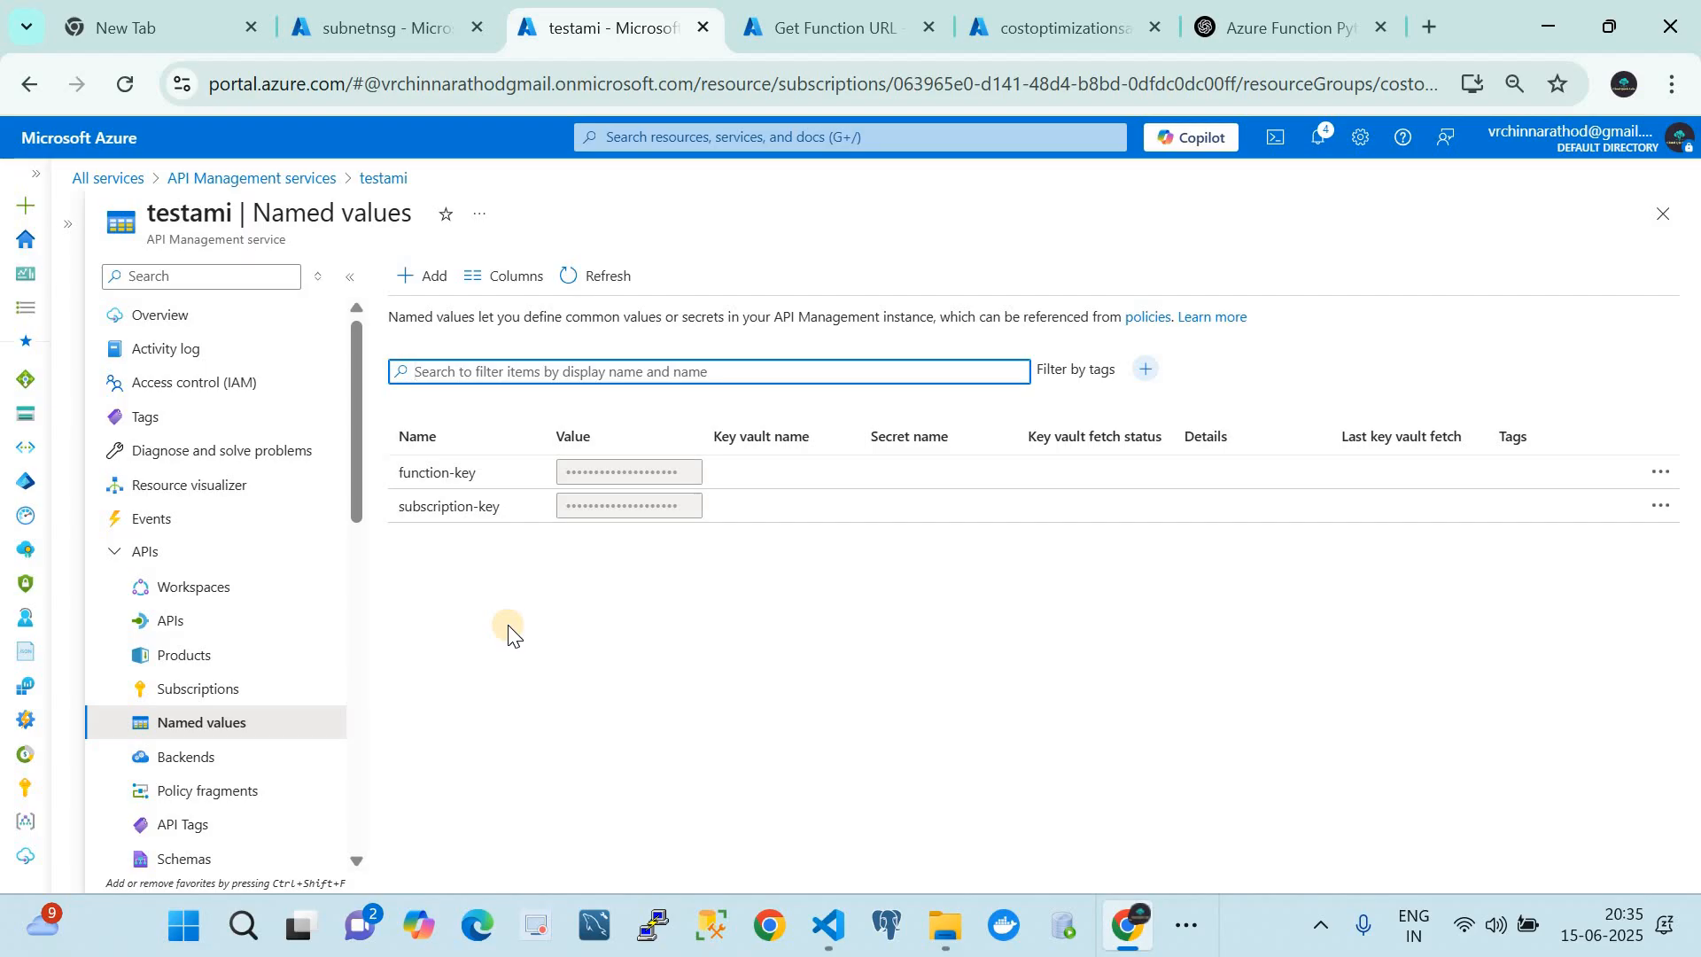
left_click_drag(476, 472, 397, 475)
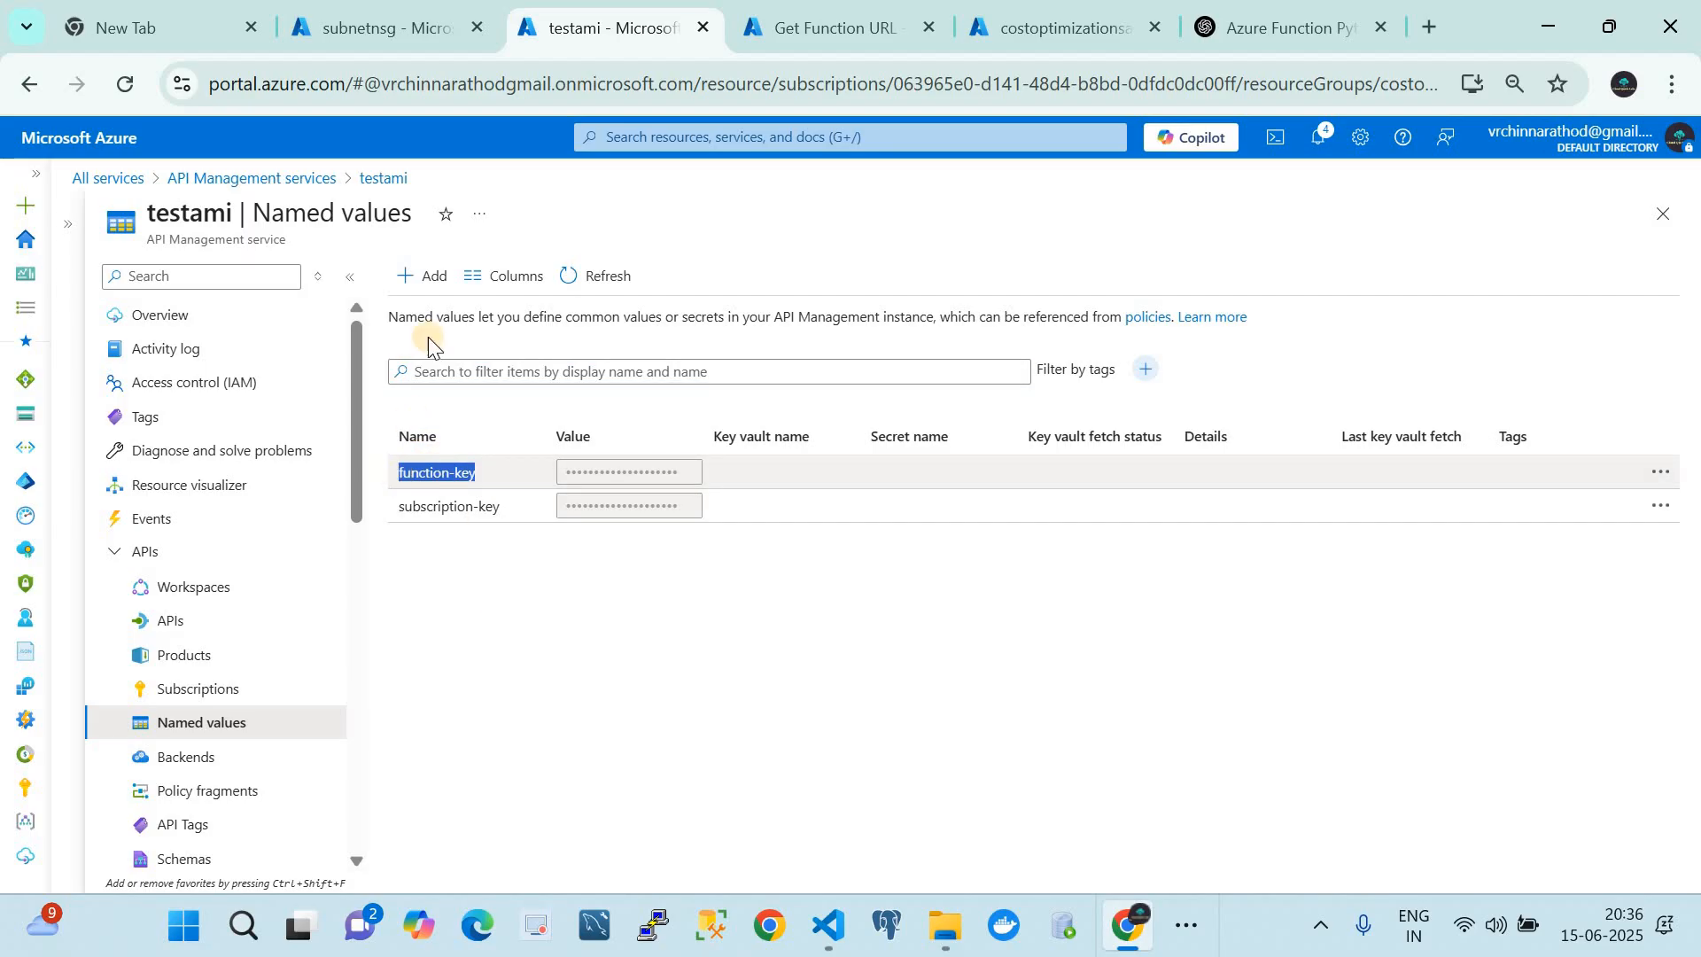
- Open a new named value form, look up the code part of the default function key URL, and leave the form without saving
left_click(407, 269)
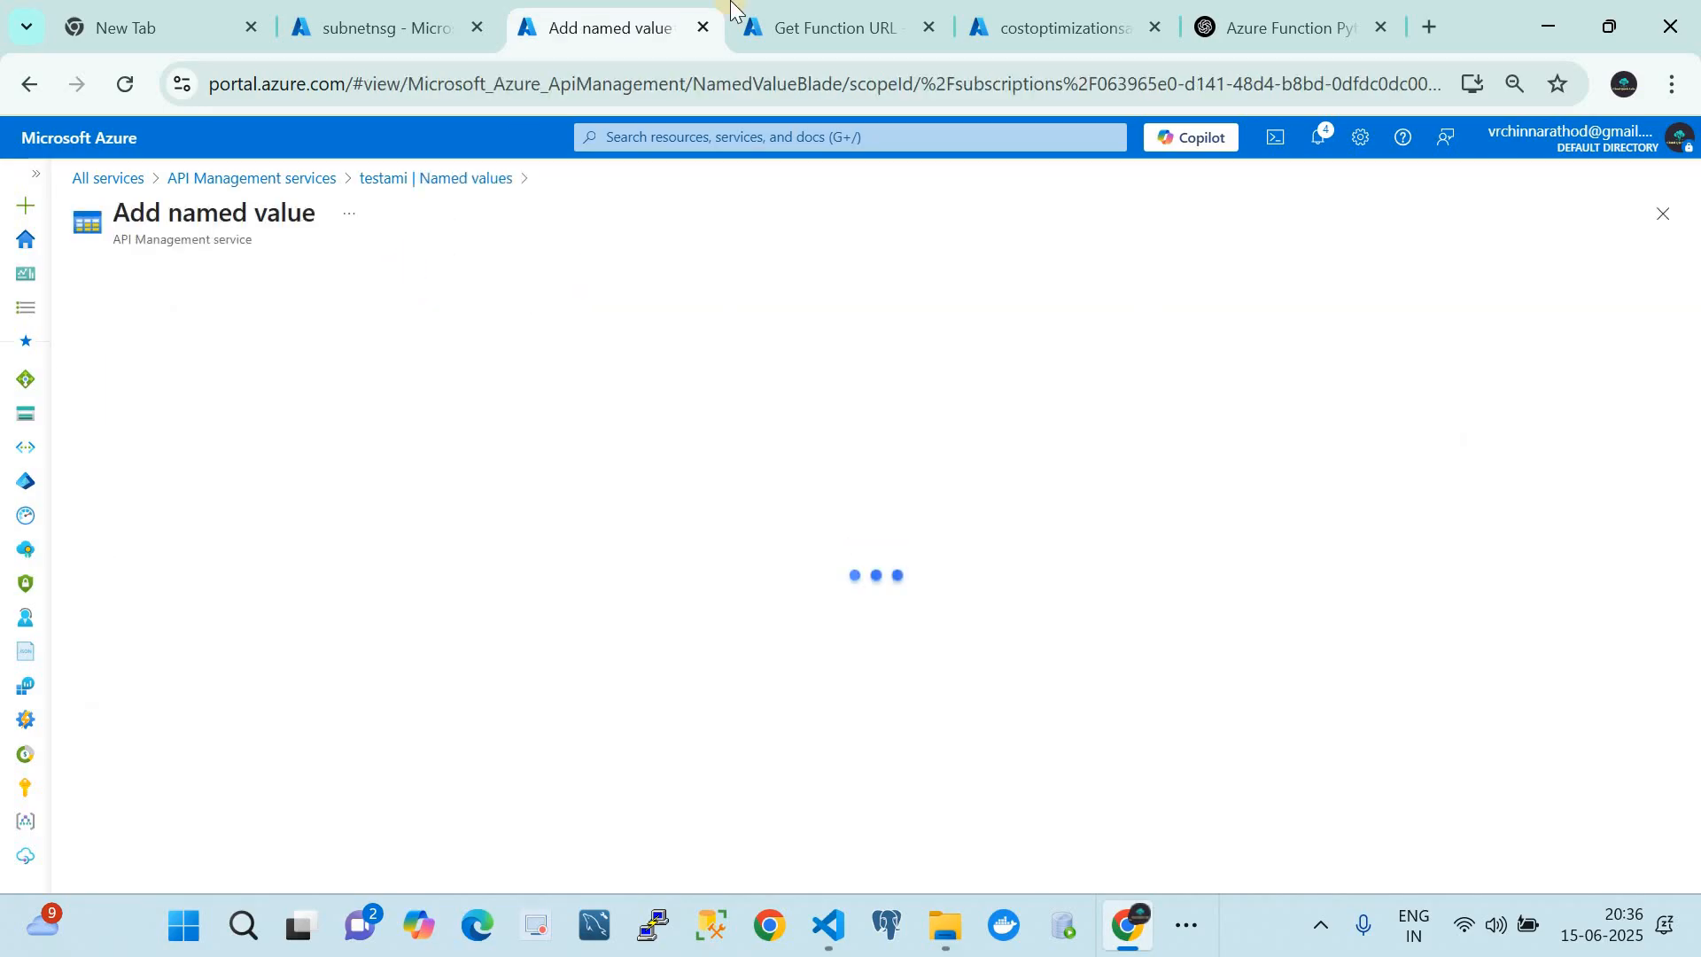
left_click(833, 29)
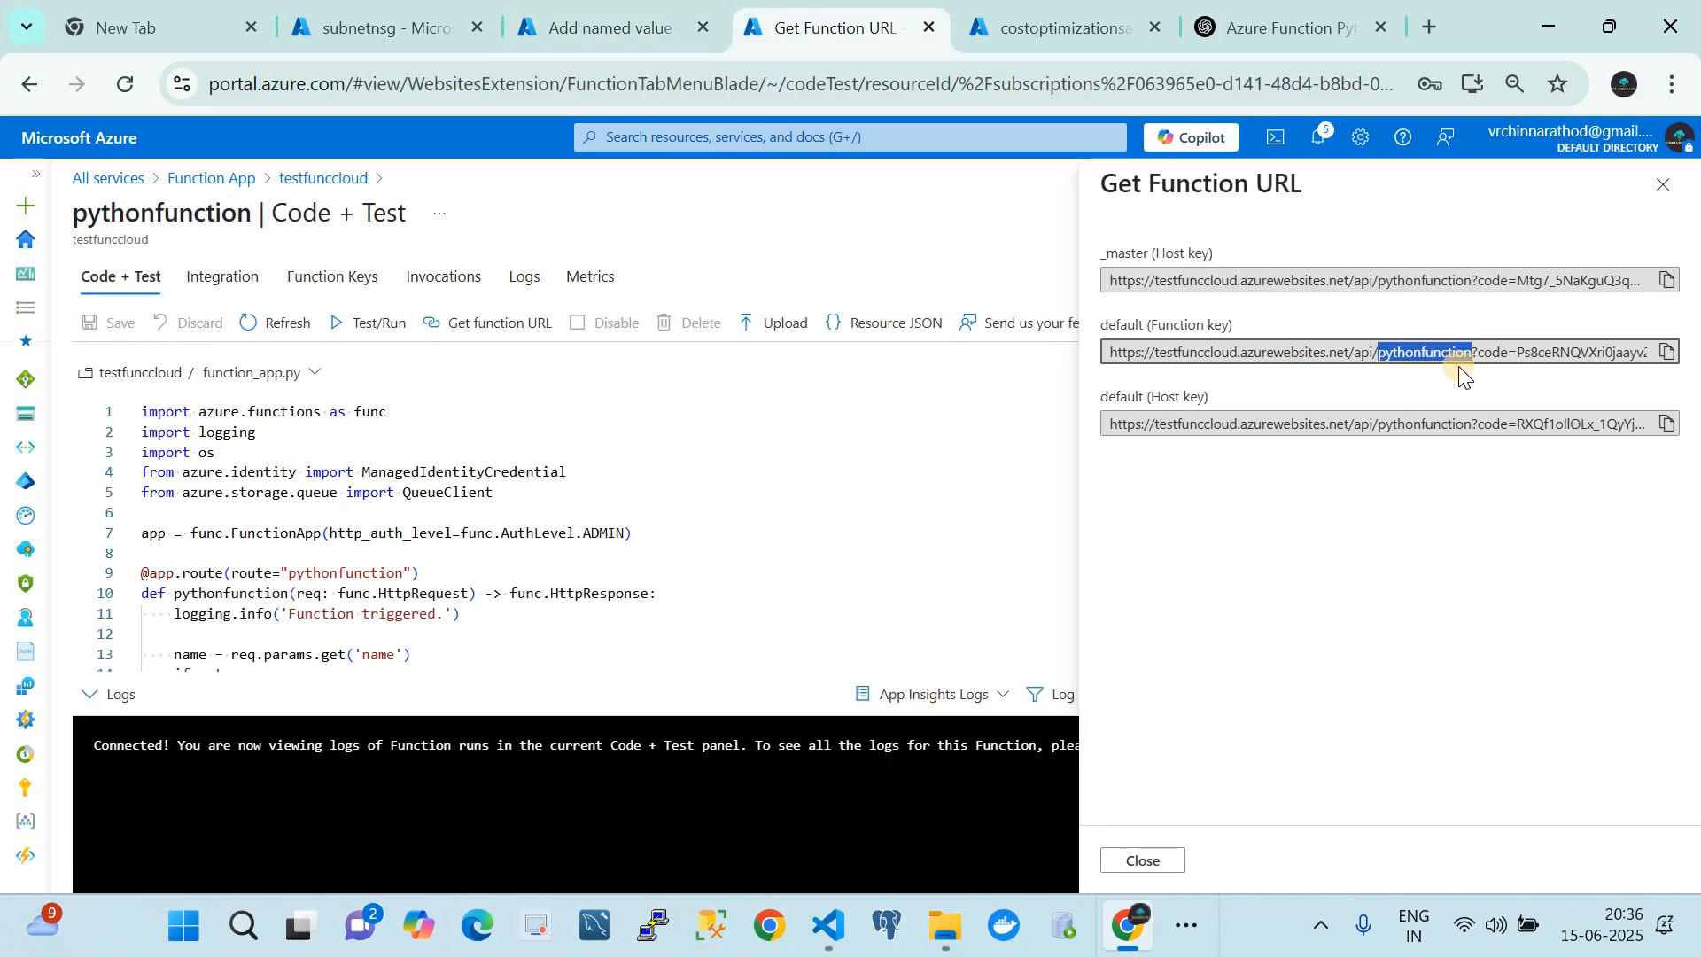
left_click_drag(1517, 352, 1697, 354)
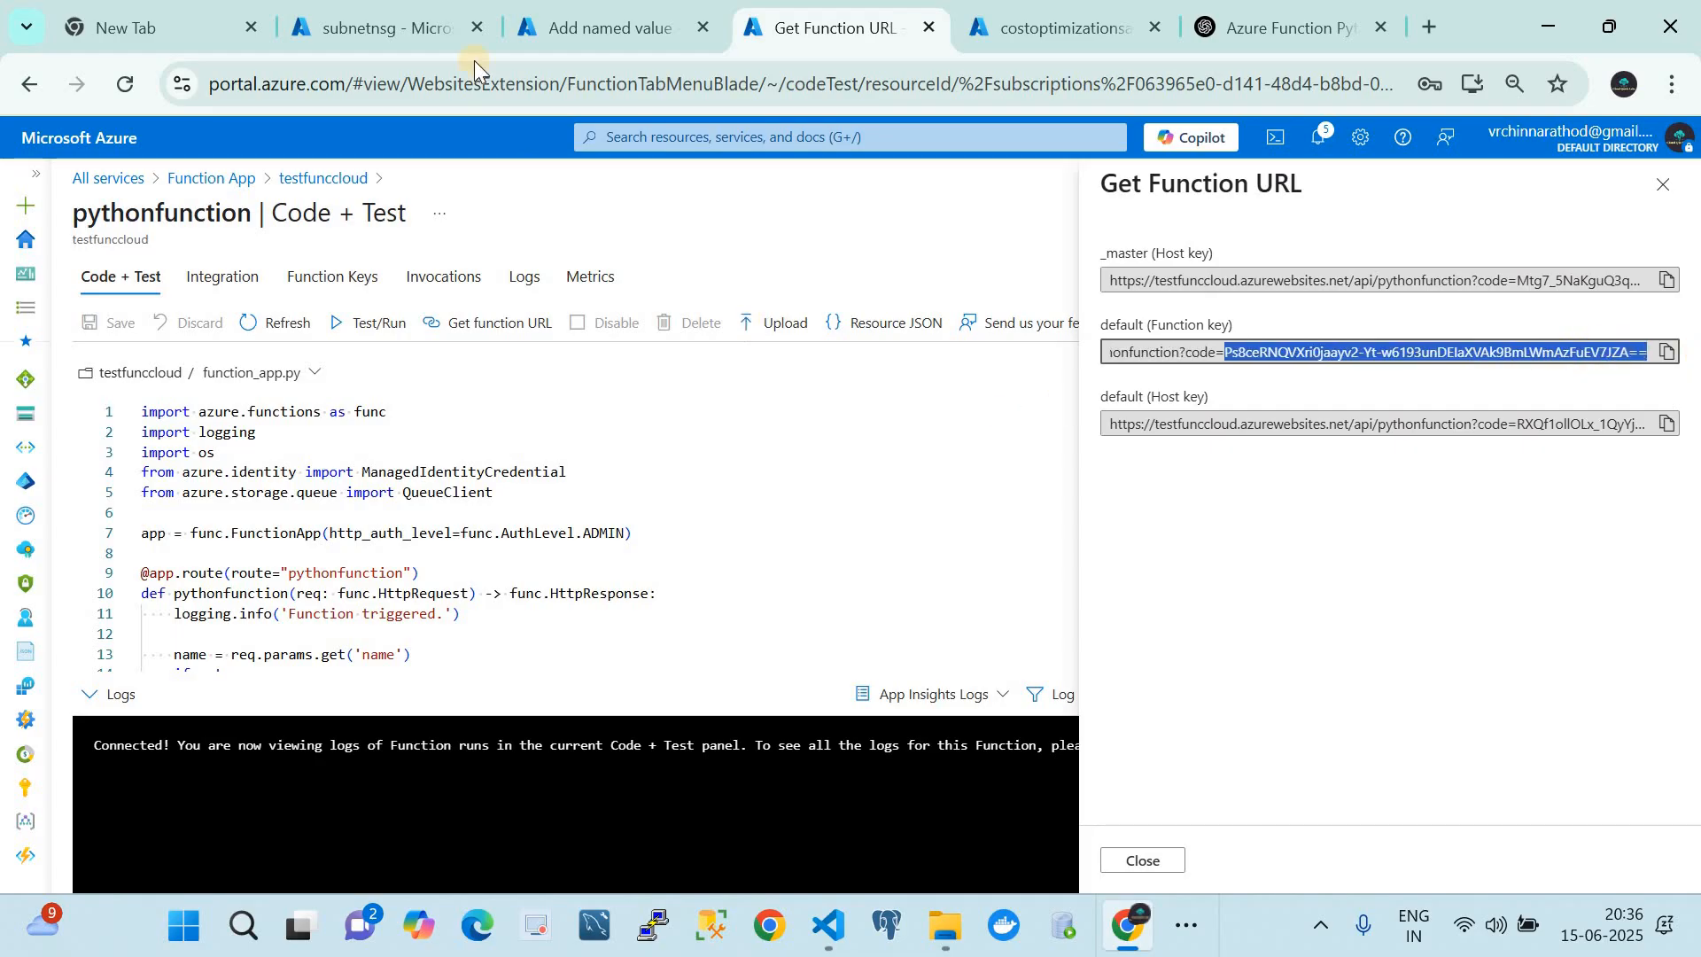
left_click(554, 27)
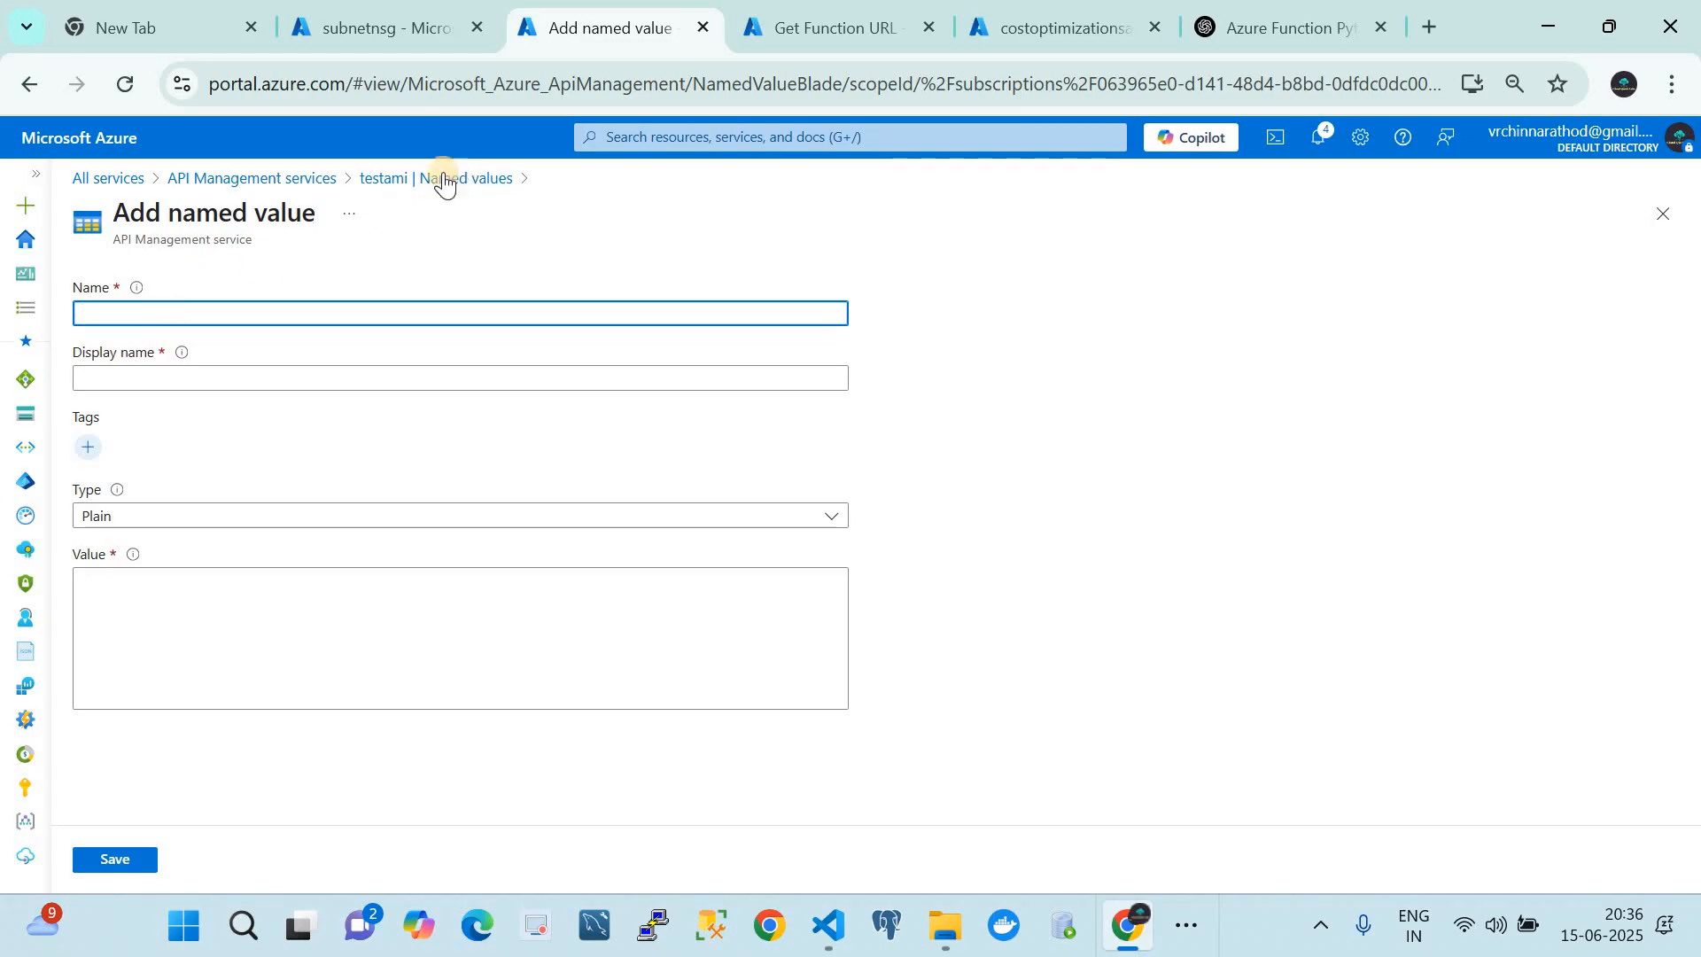
left_click(407, 179)
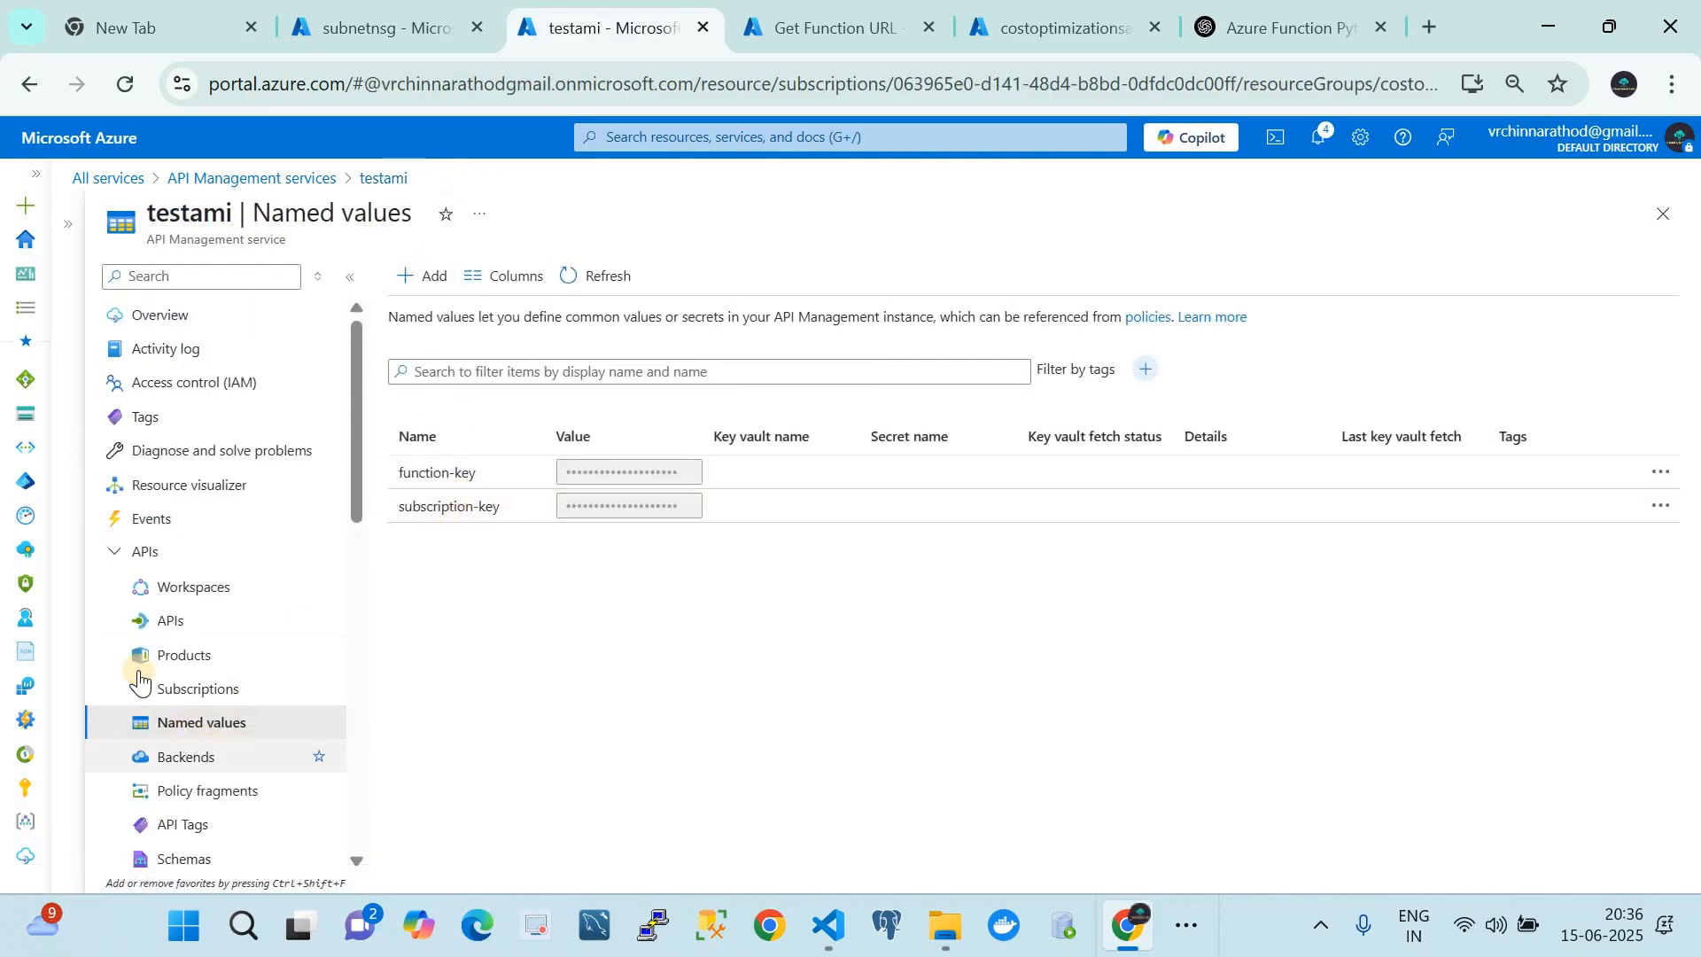
- Check the built-in all-access subscription's key entries in testami, and return to the named values
left_click(190, 694)
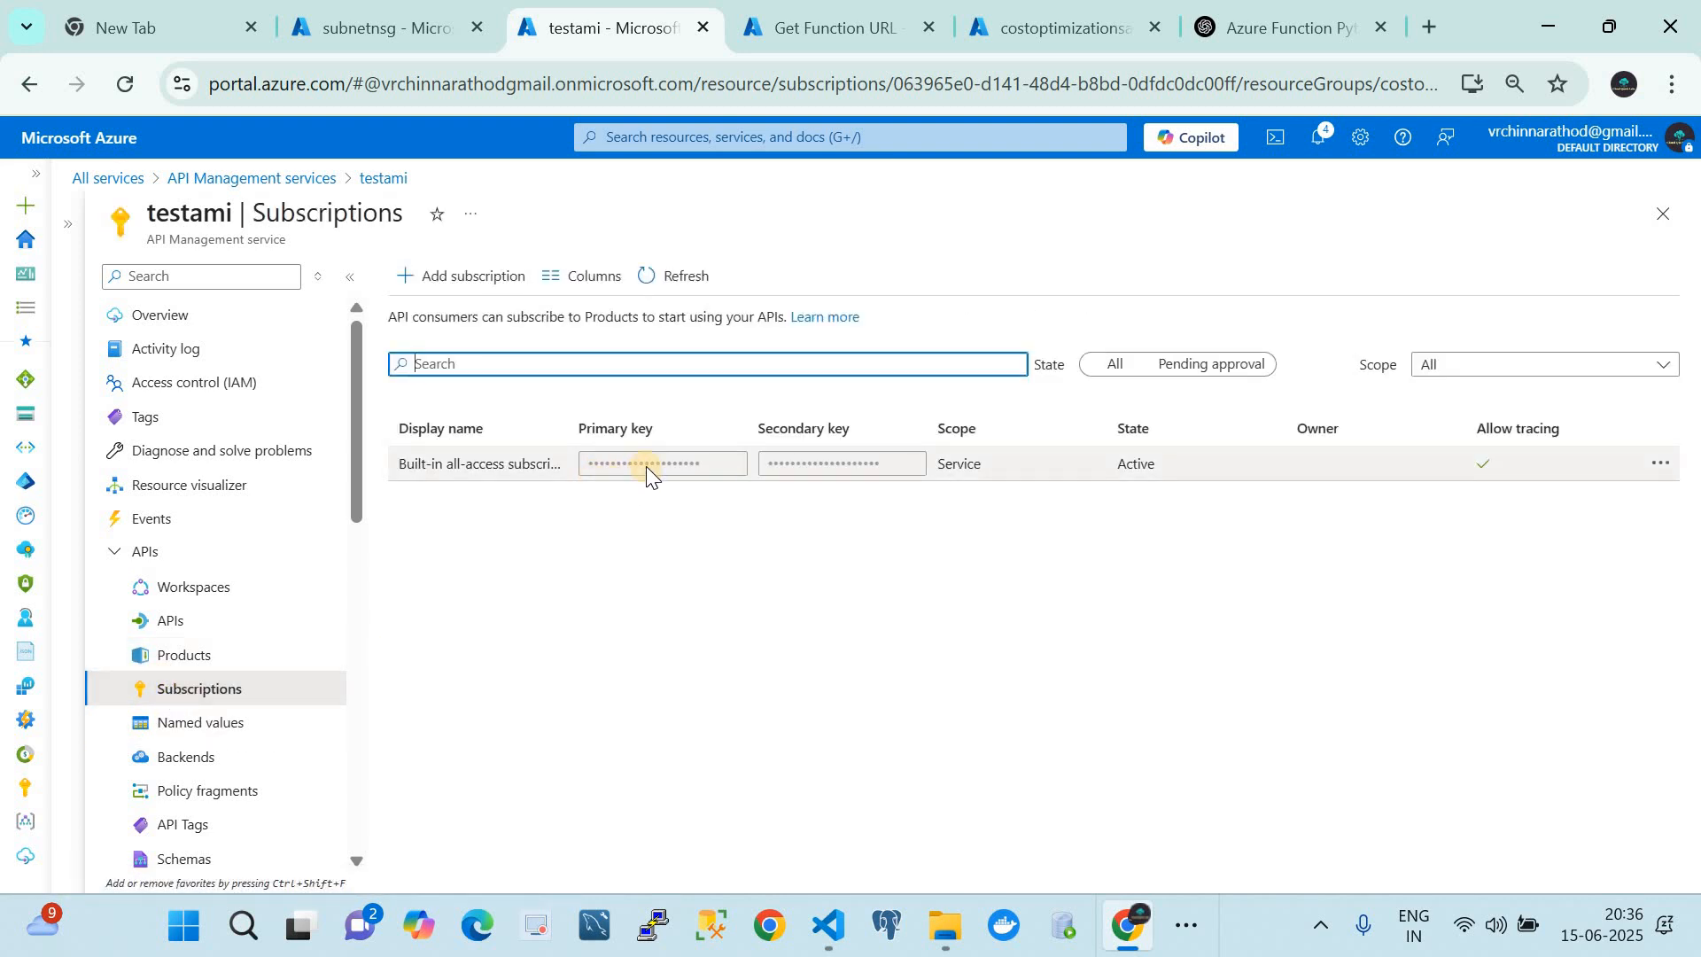
left_click(201, 731)
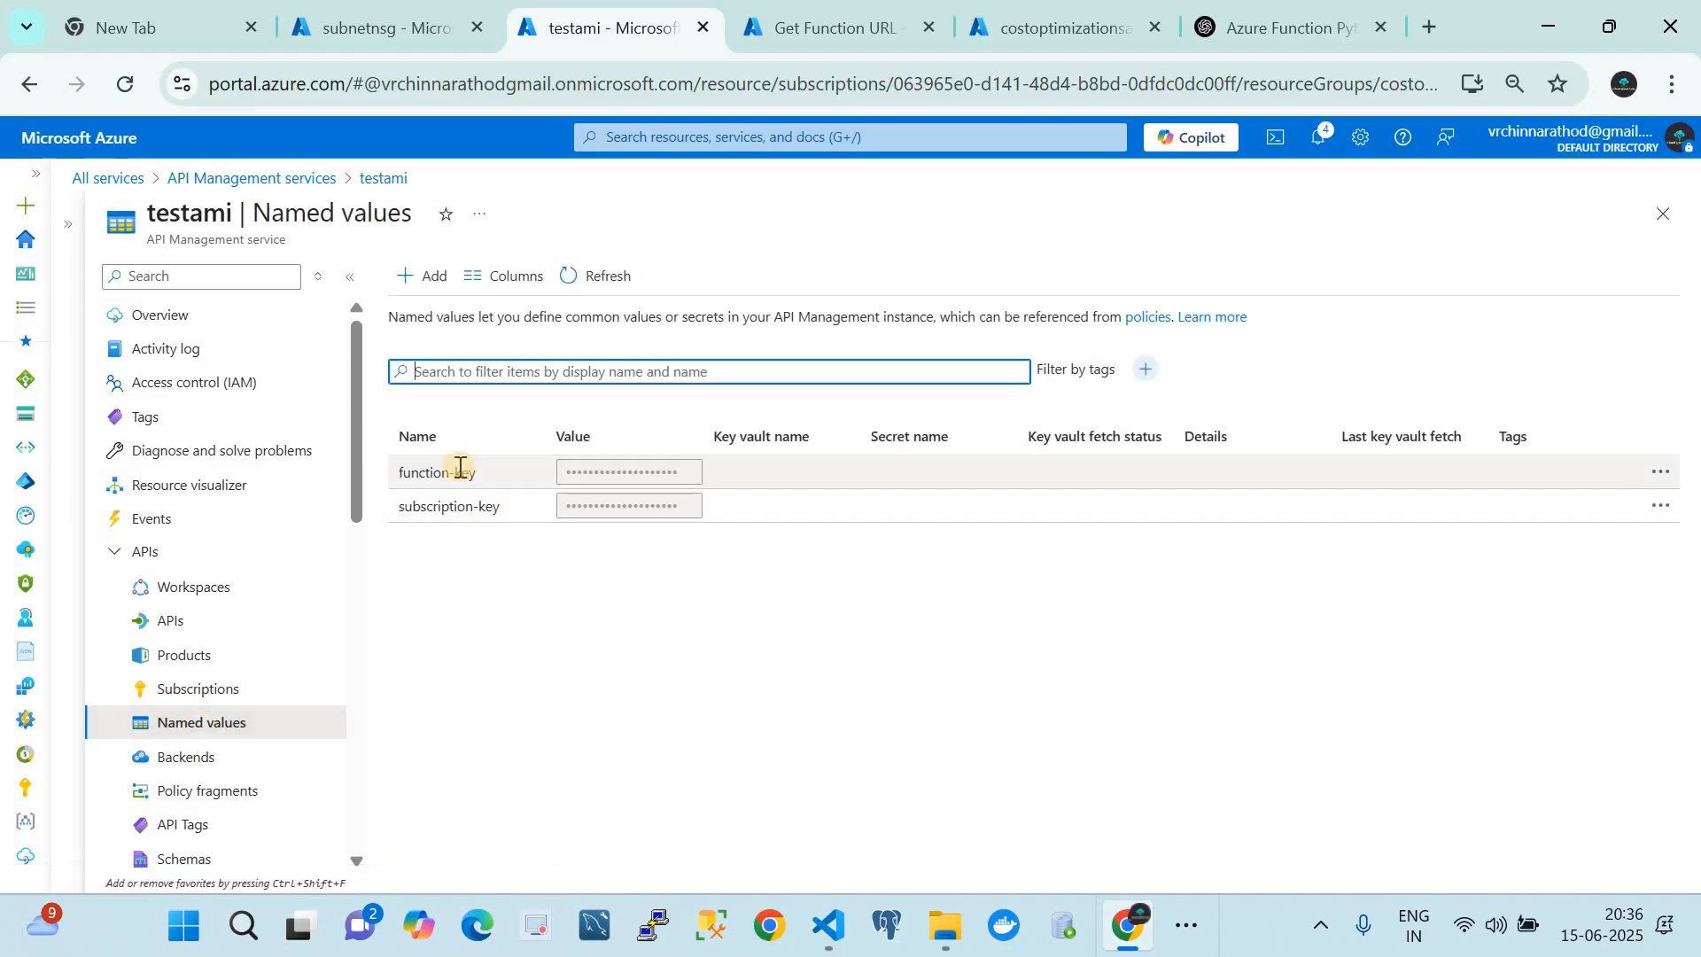
- Open the policy code of funcappapi's CallPythonFunction operation, and insert an empty line below the base element in the inbound section
left_click(177, 622)
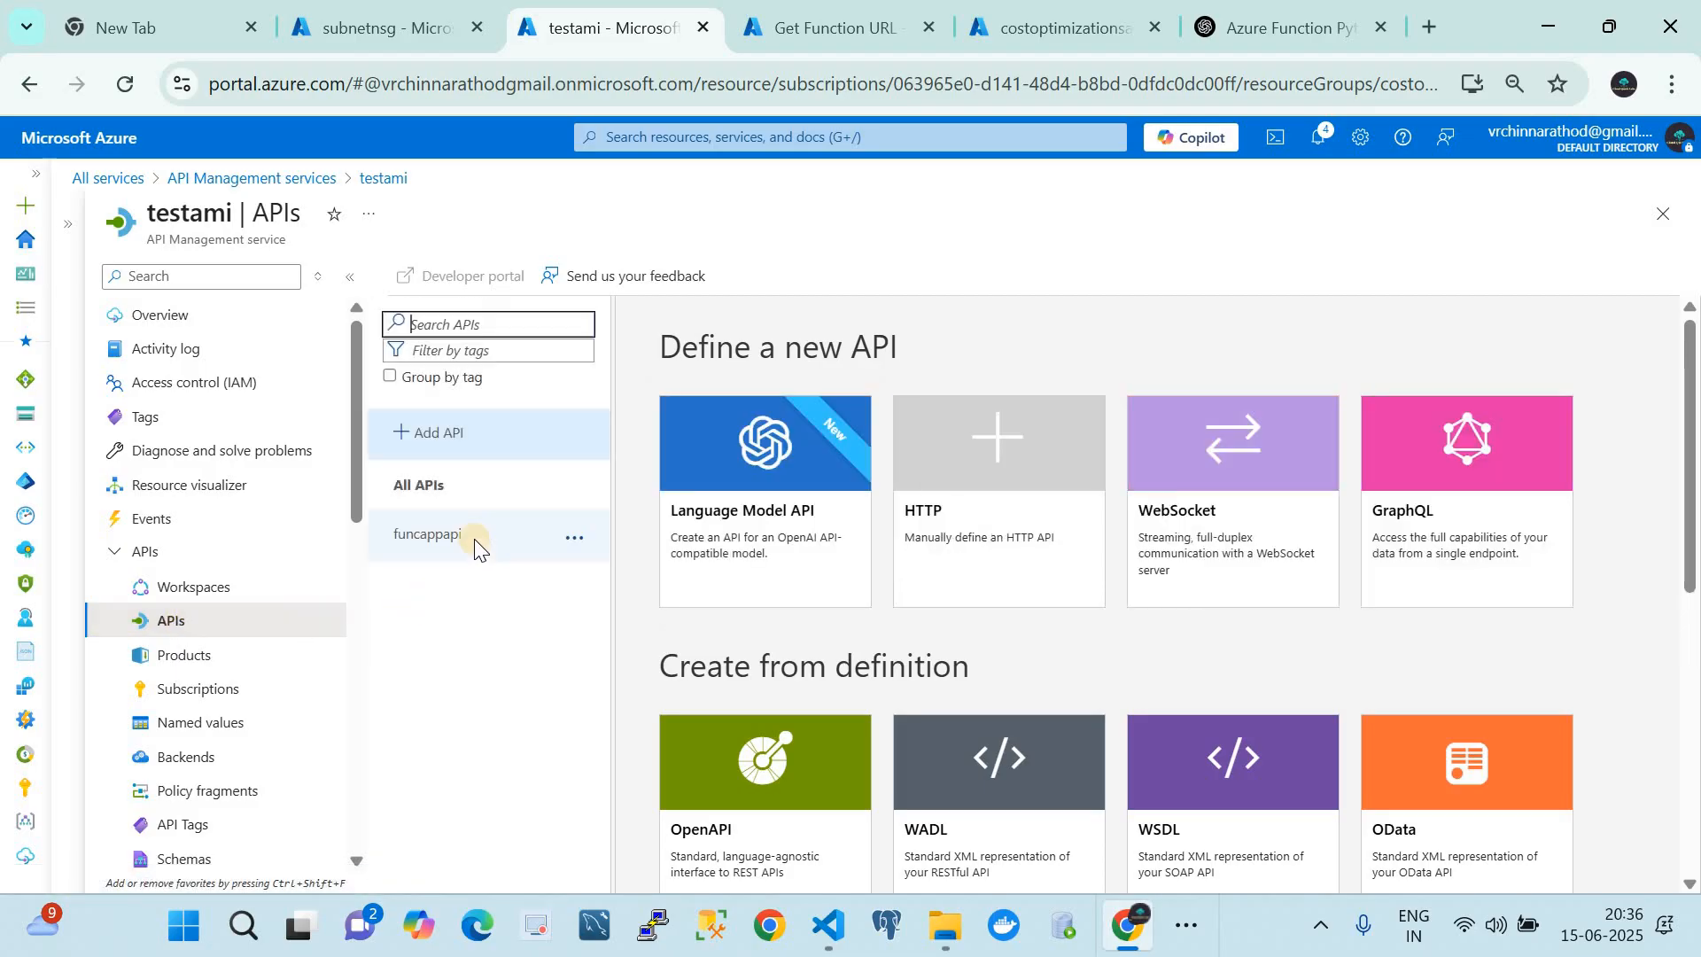
left_click(436, 535)
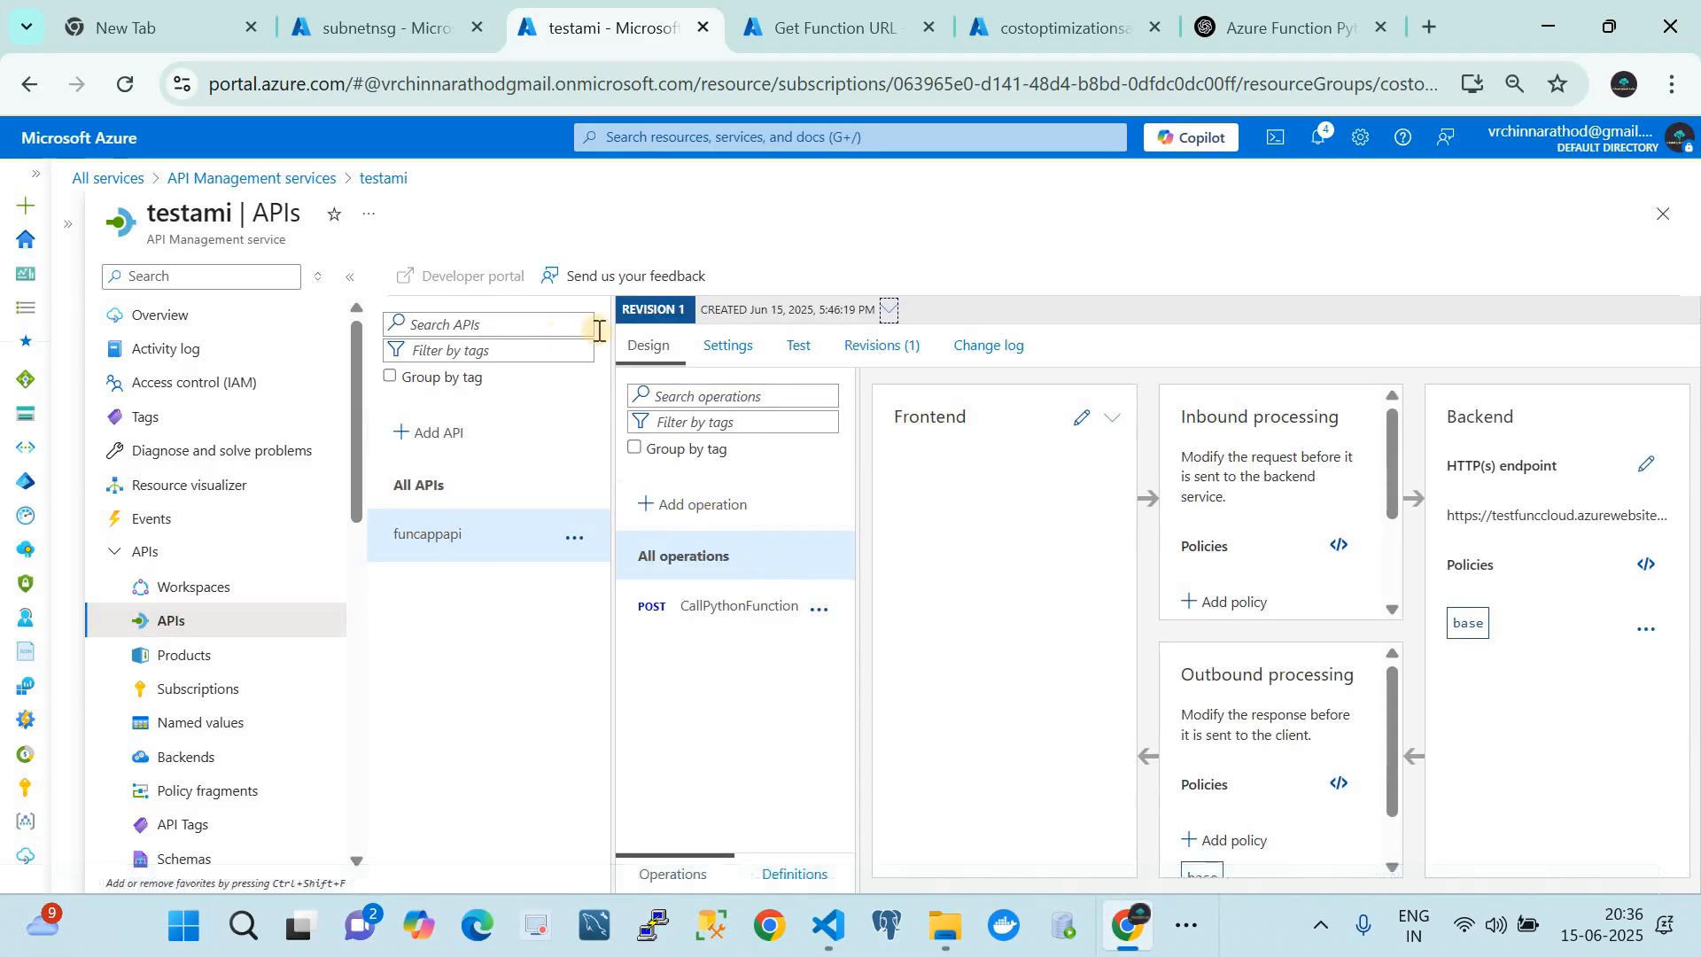
left_click(741, 606)
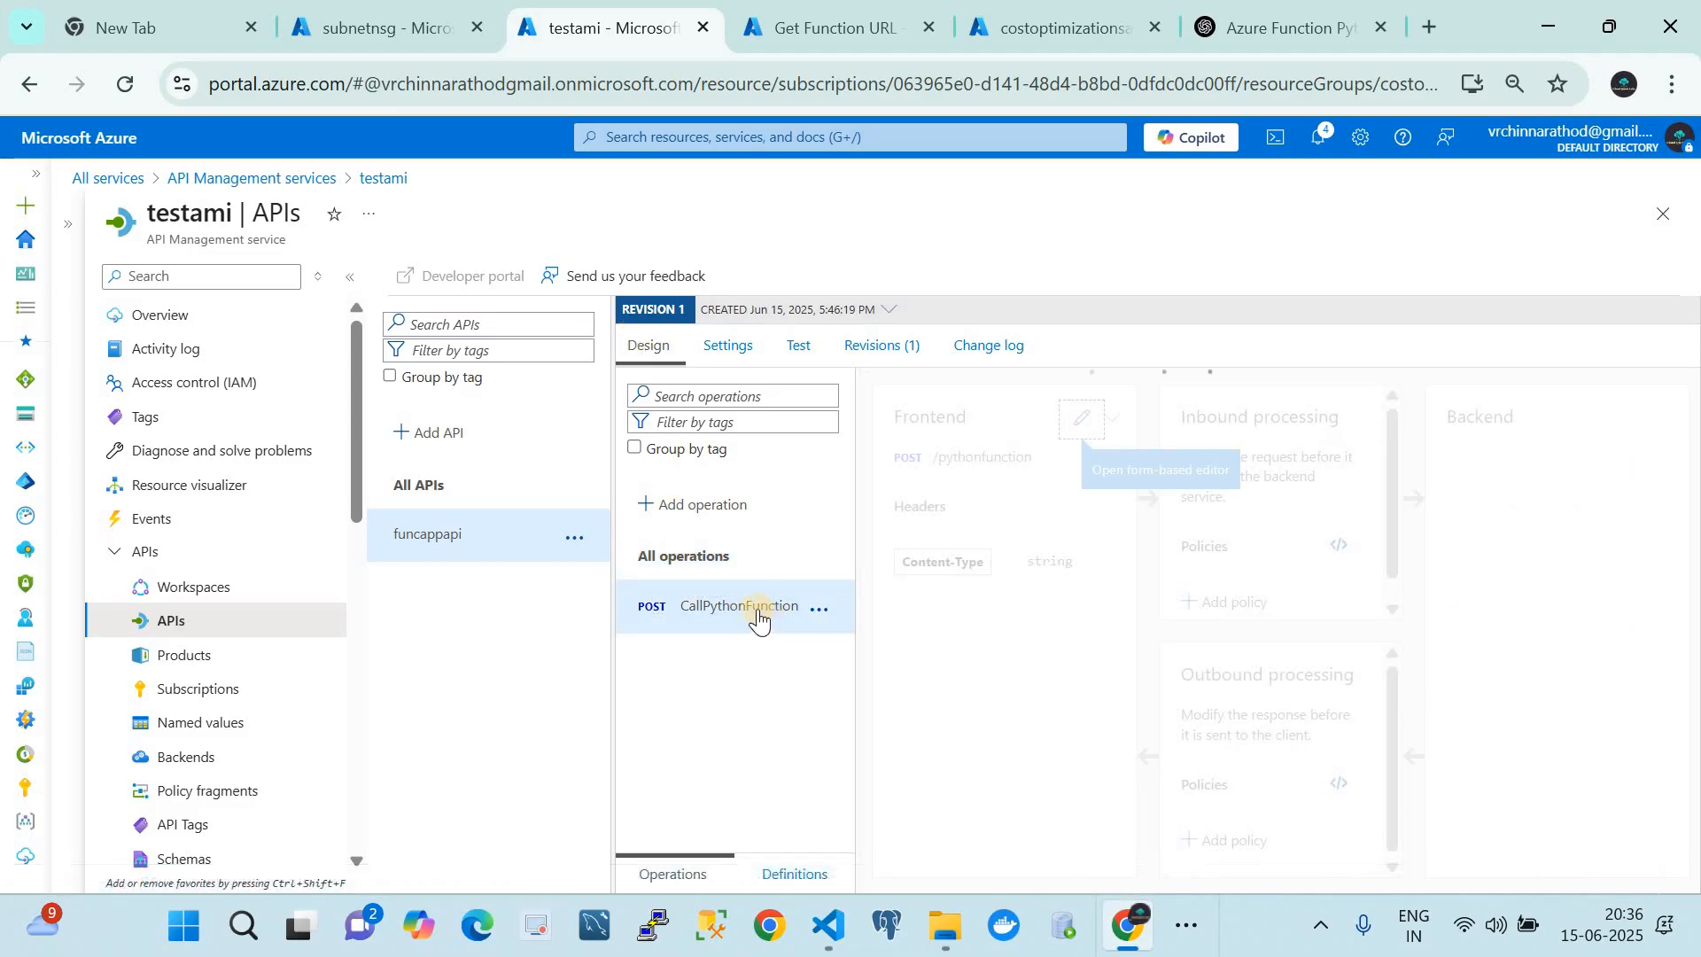
left_click(1334, 546)
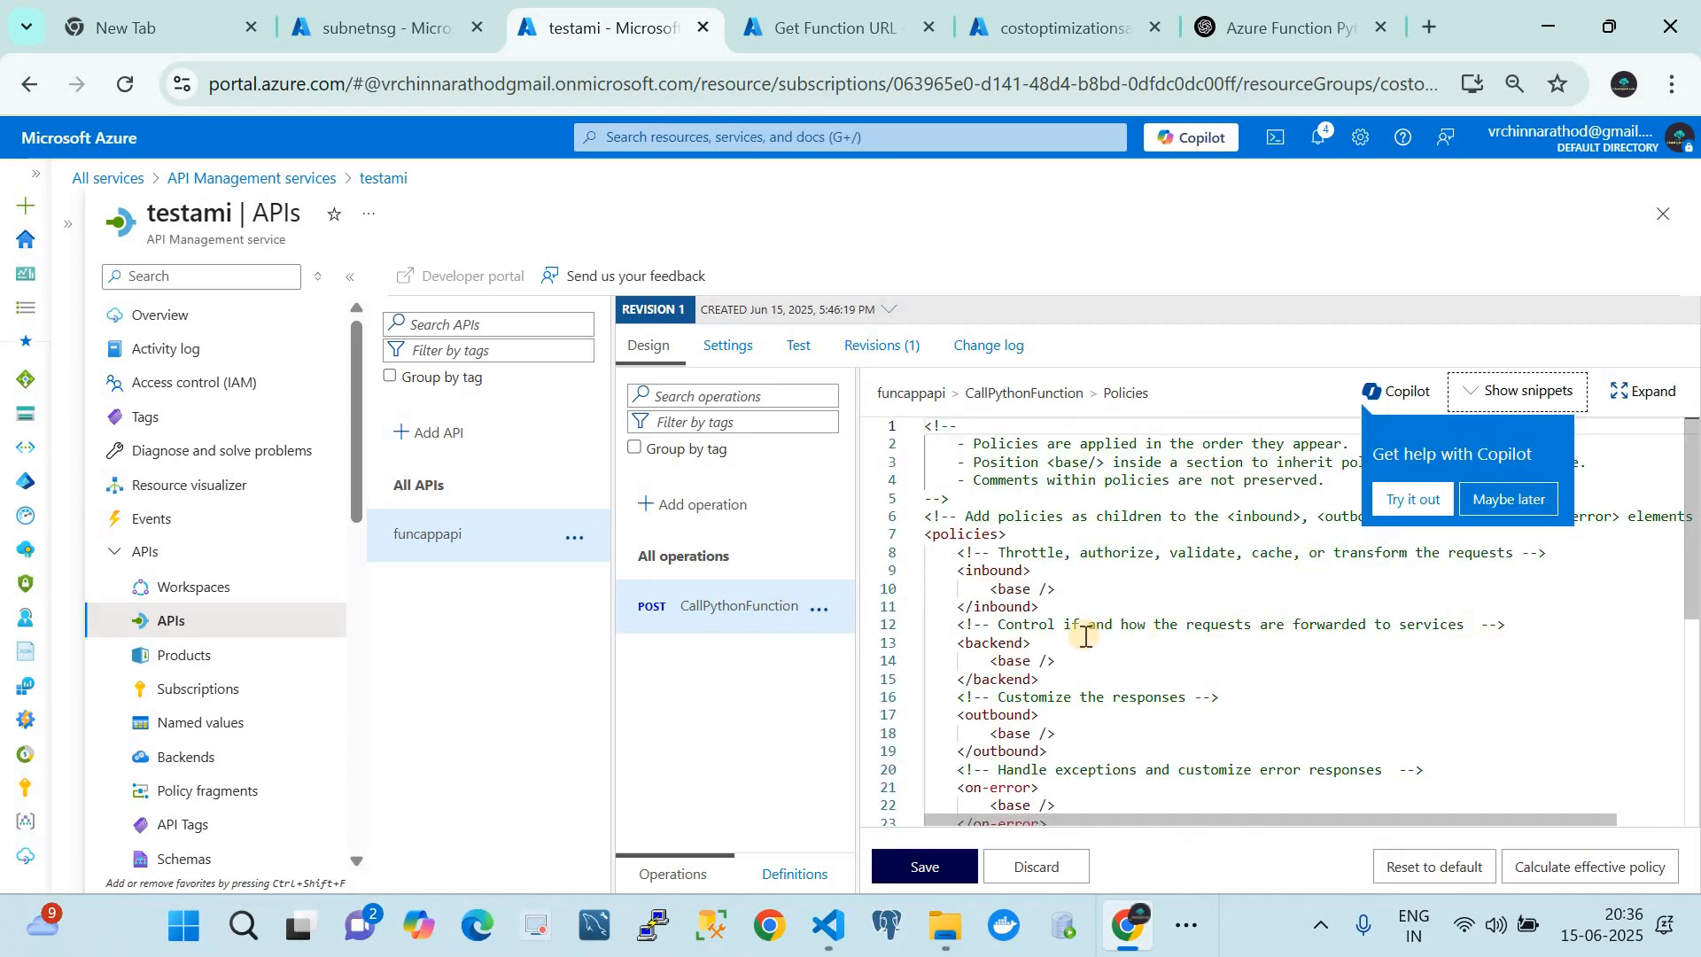
left_click(1065, 592)
key("Return")
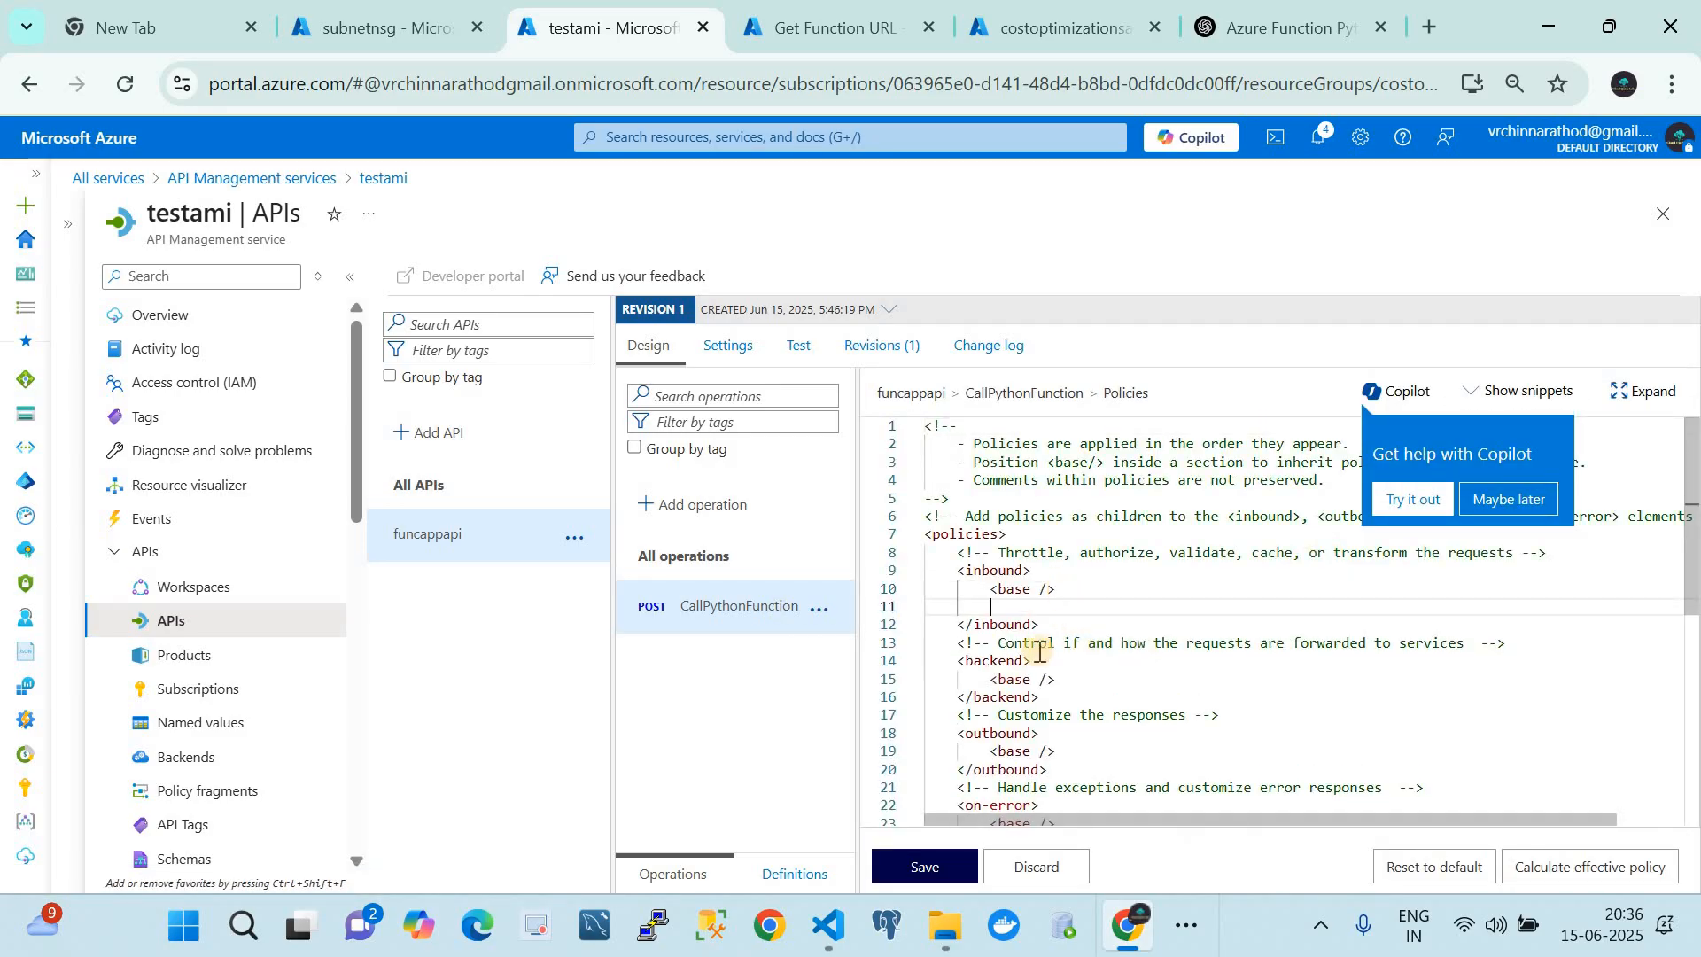
- Copy all of policyhelpfile.txt from VS Code into the inbound section of CallPythonFunction's policy in the Azure portal, and discard the edit
left_click(826, 935)
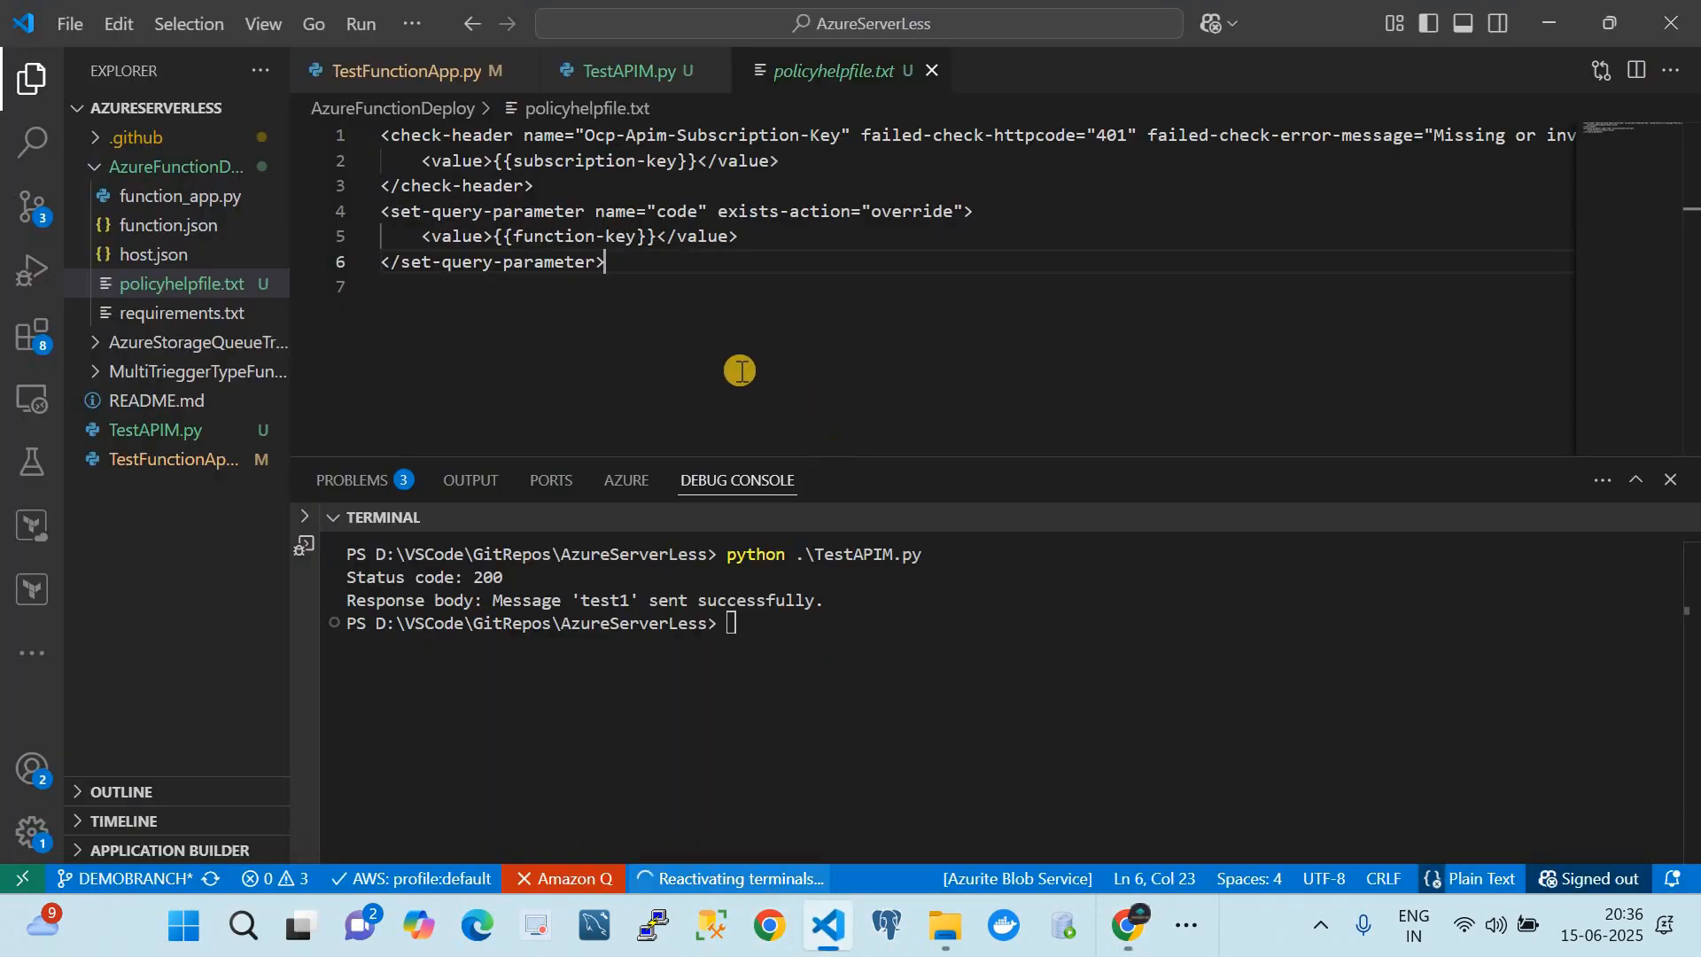
left_click(650, 285)
left_click(636, 271)
key("ctrl+a")
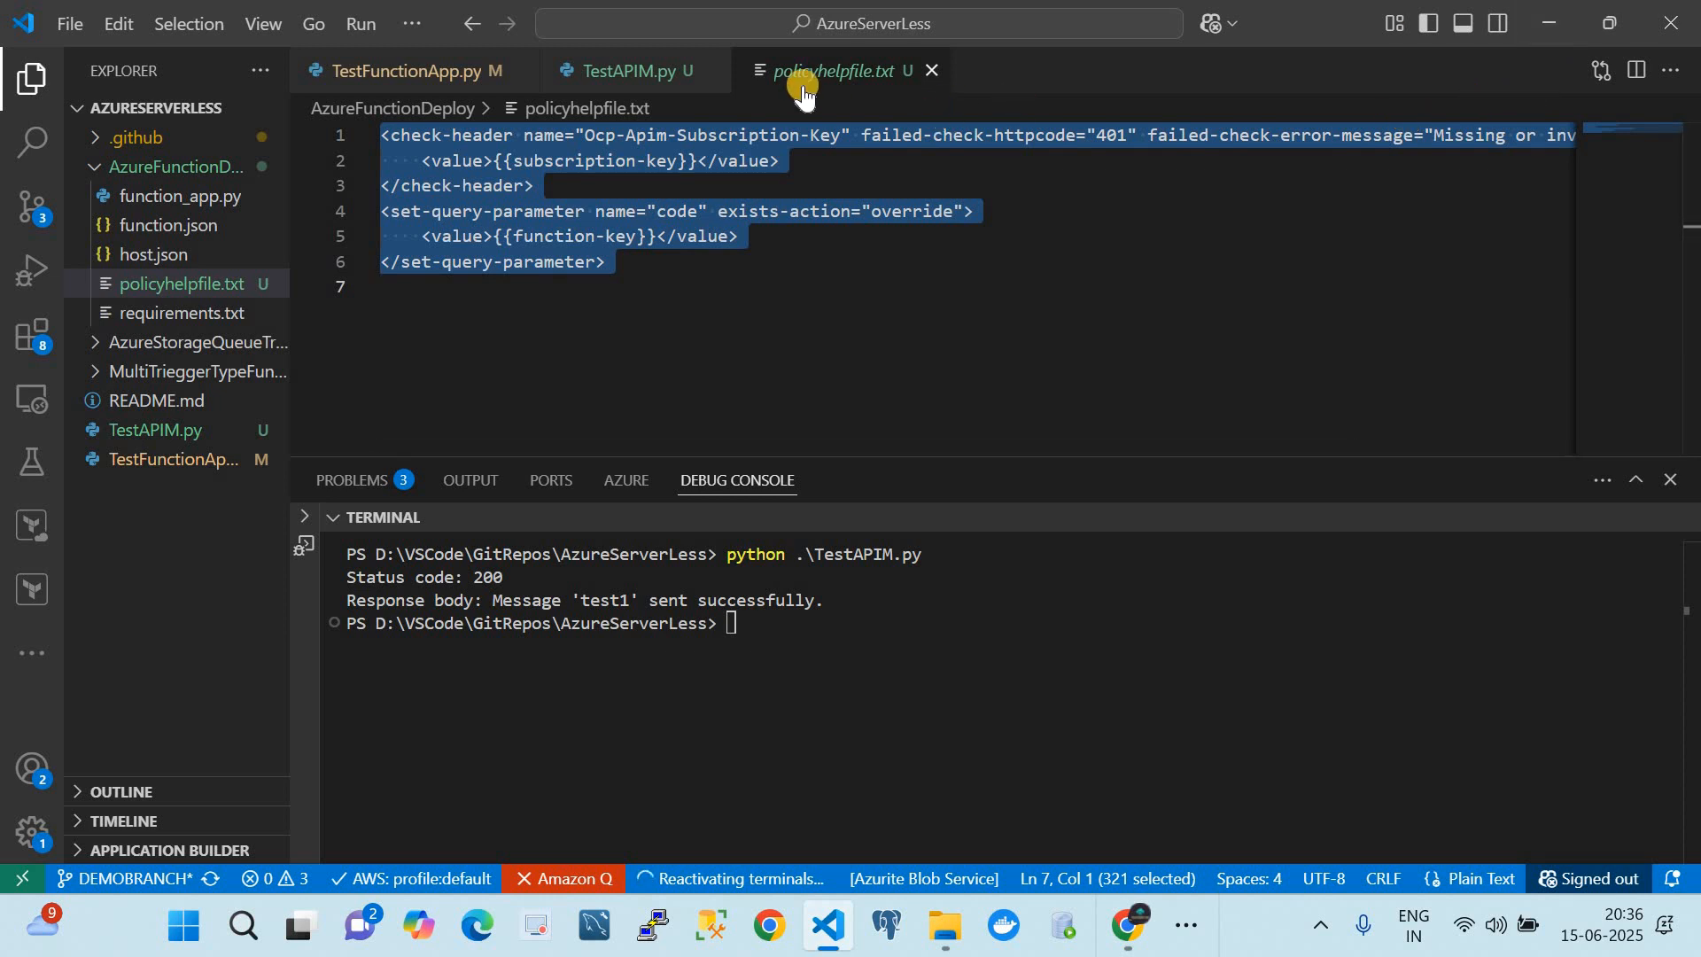
left_click(1549, 22)
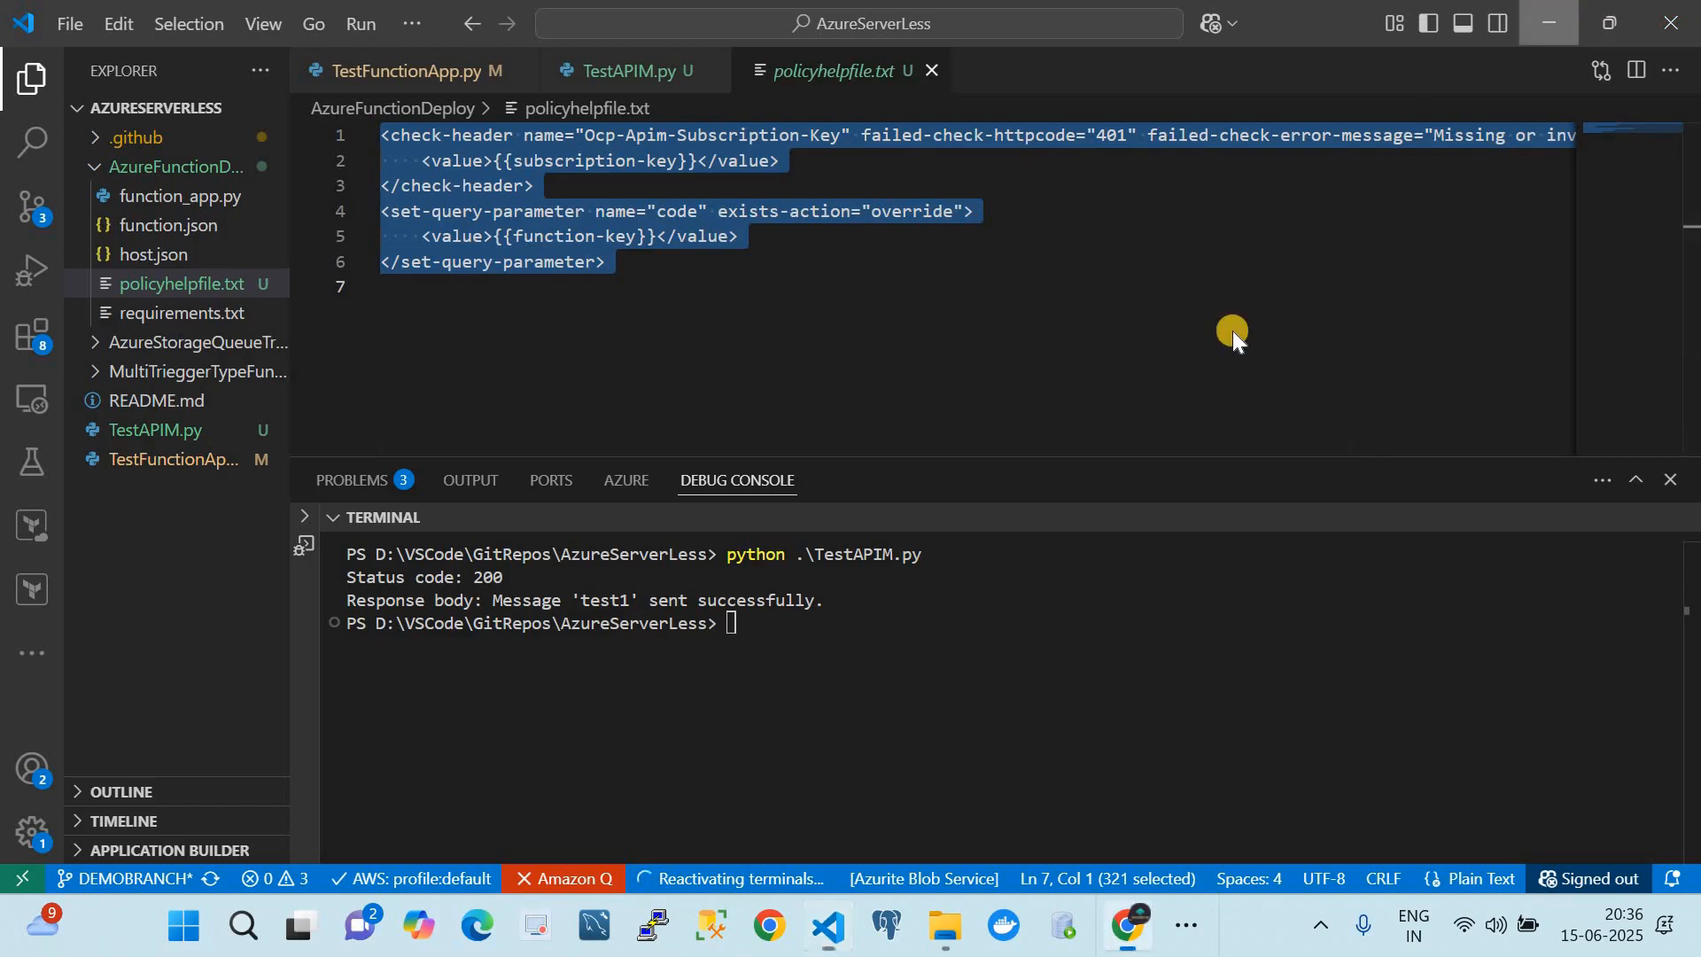
key("ctrl+v")
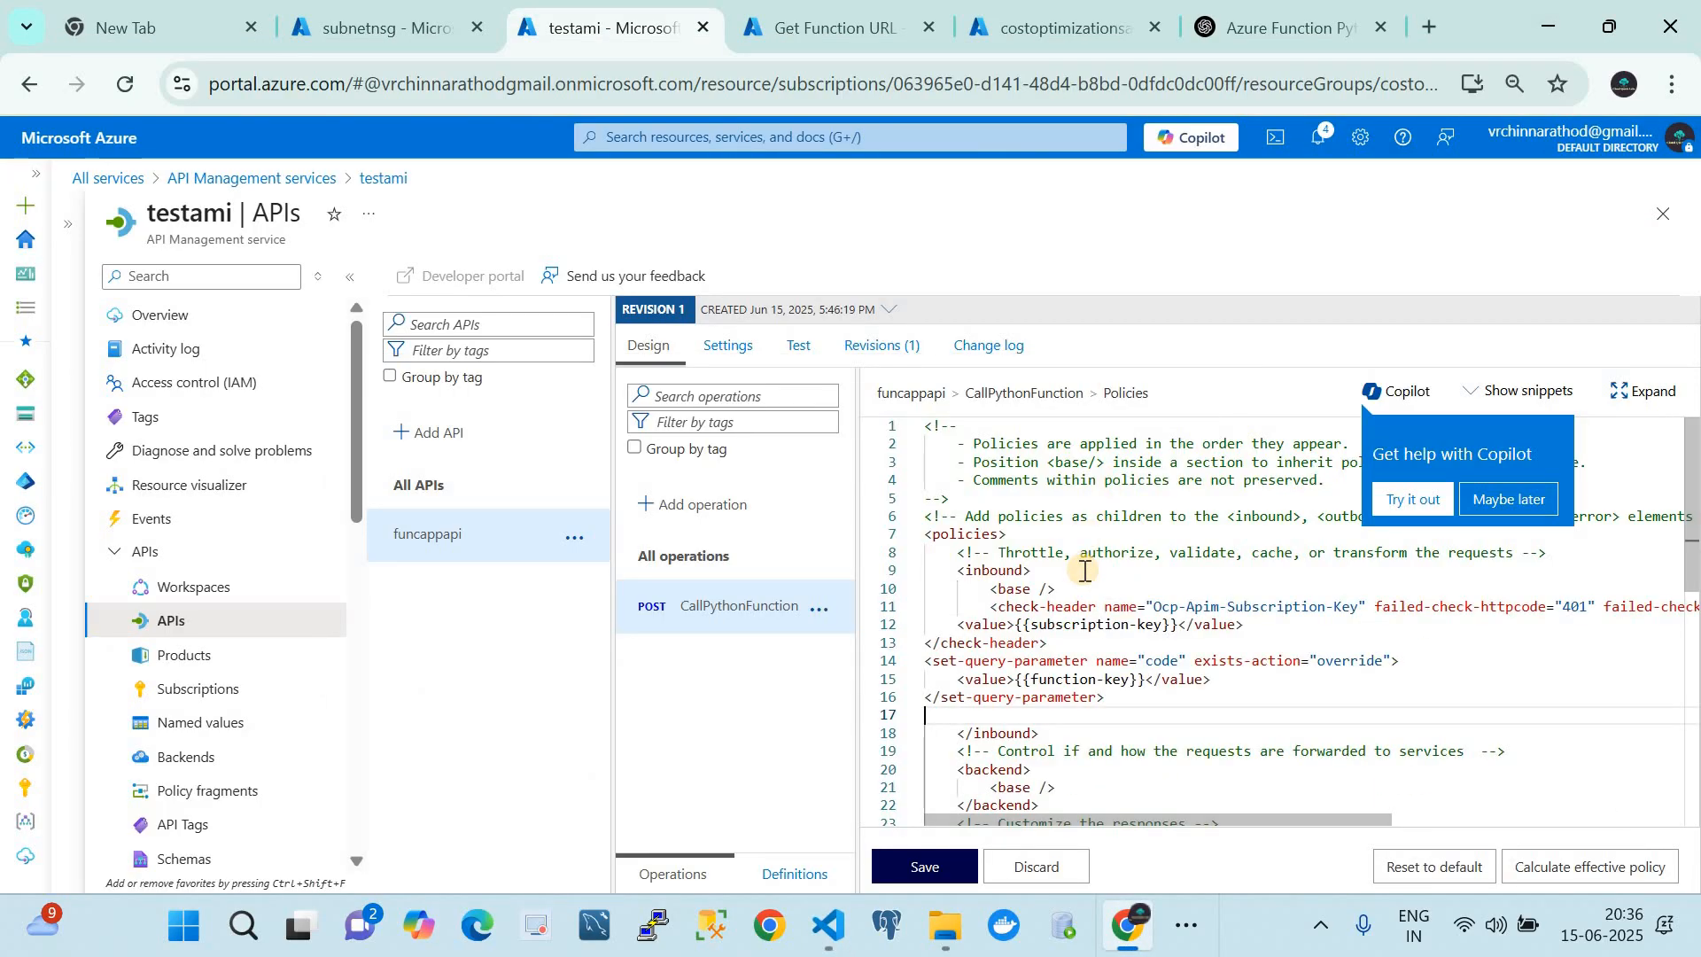
left_click(1021, 869)
left_click(1092, 468)
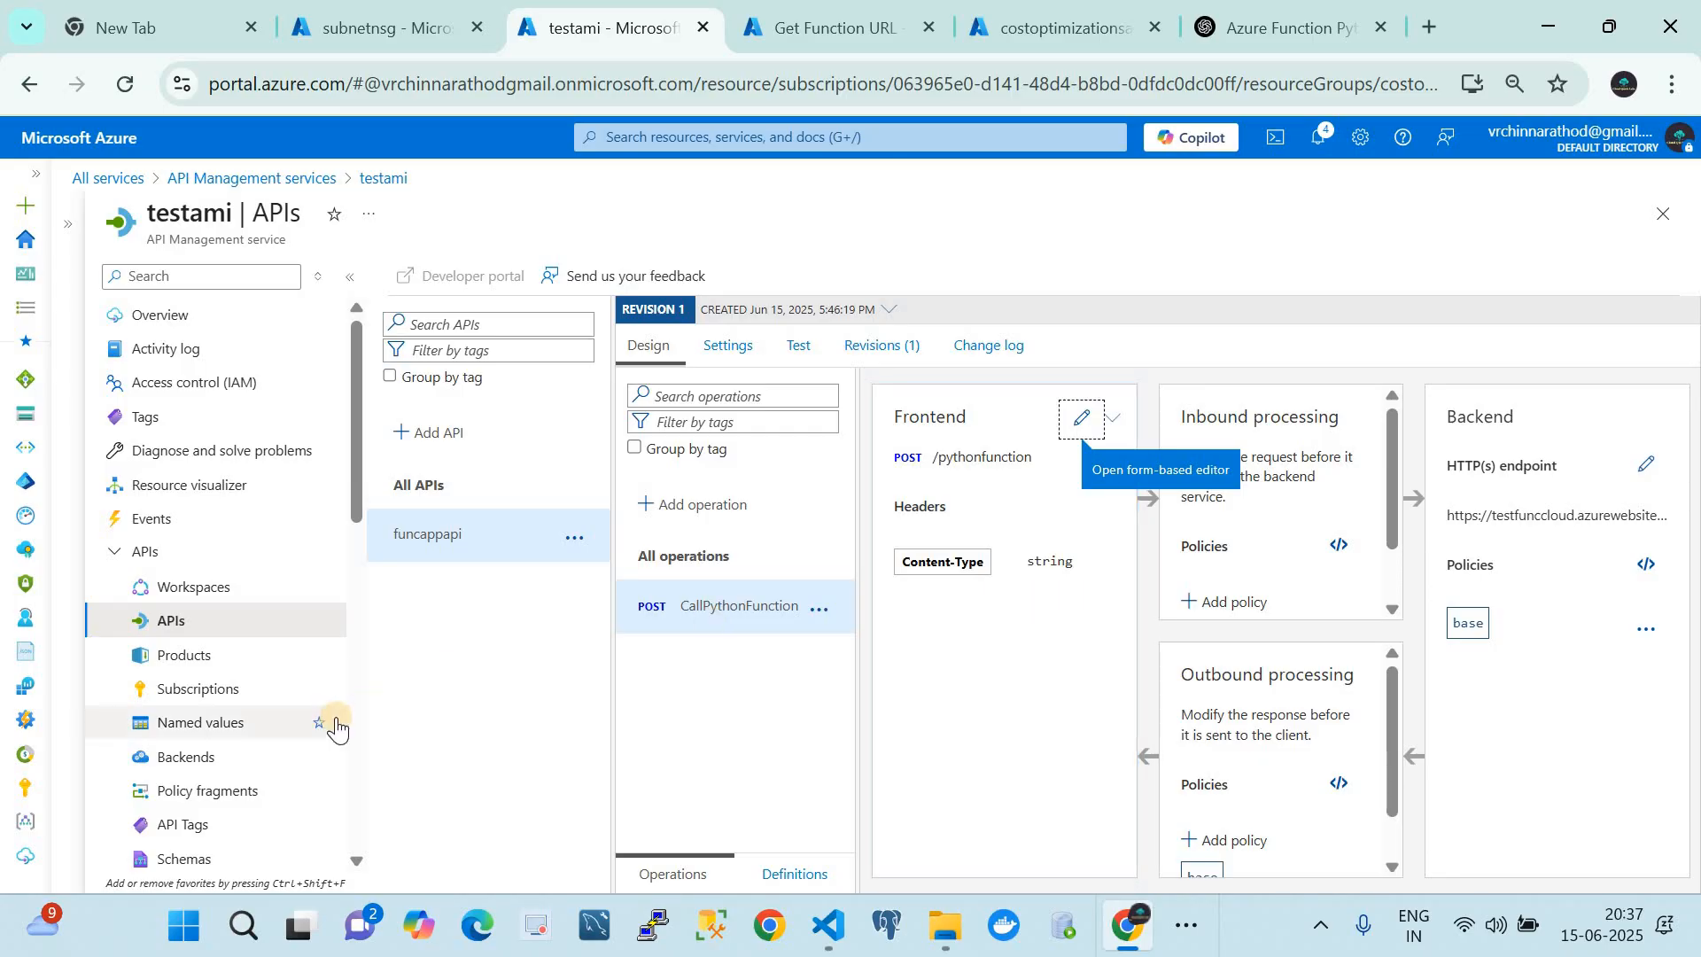
- Find testami's deployment and infrastructure settings, and open its Network page
scroll(266, 729, "down", 3)
scroll(266, 728, "down", 2)
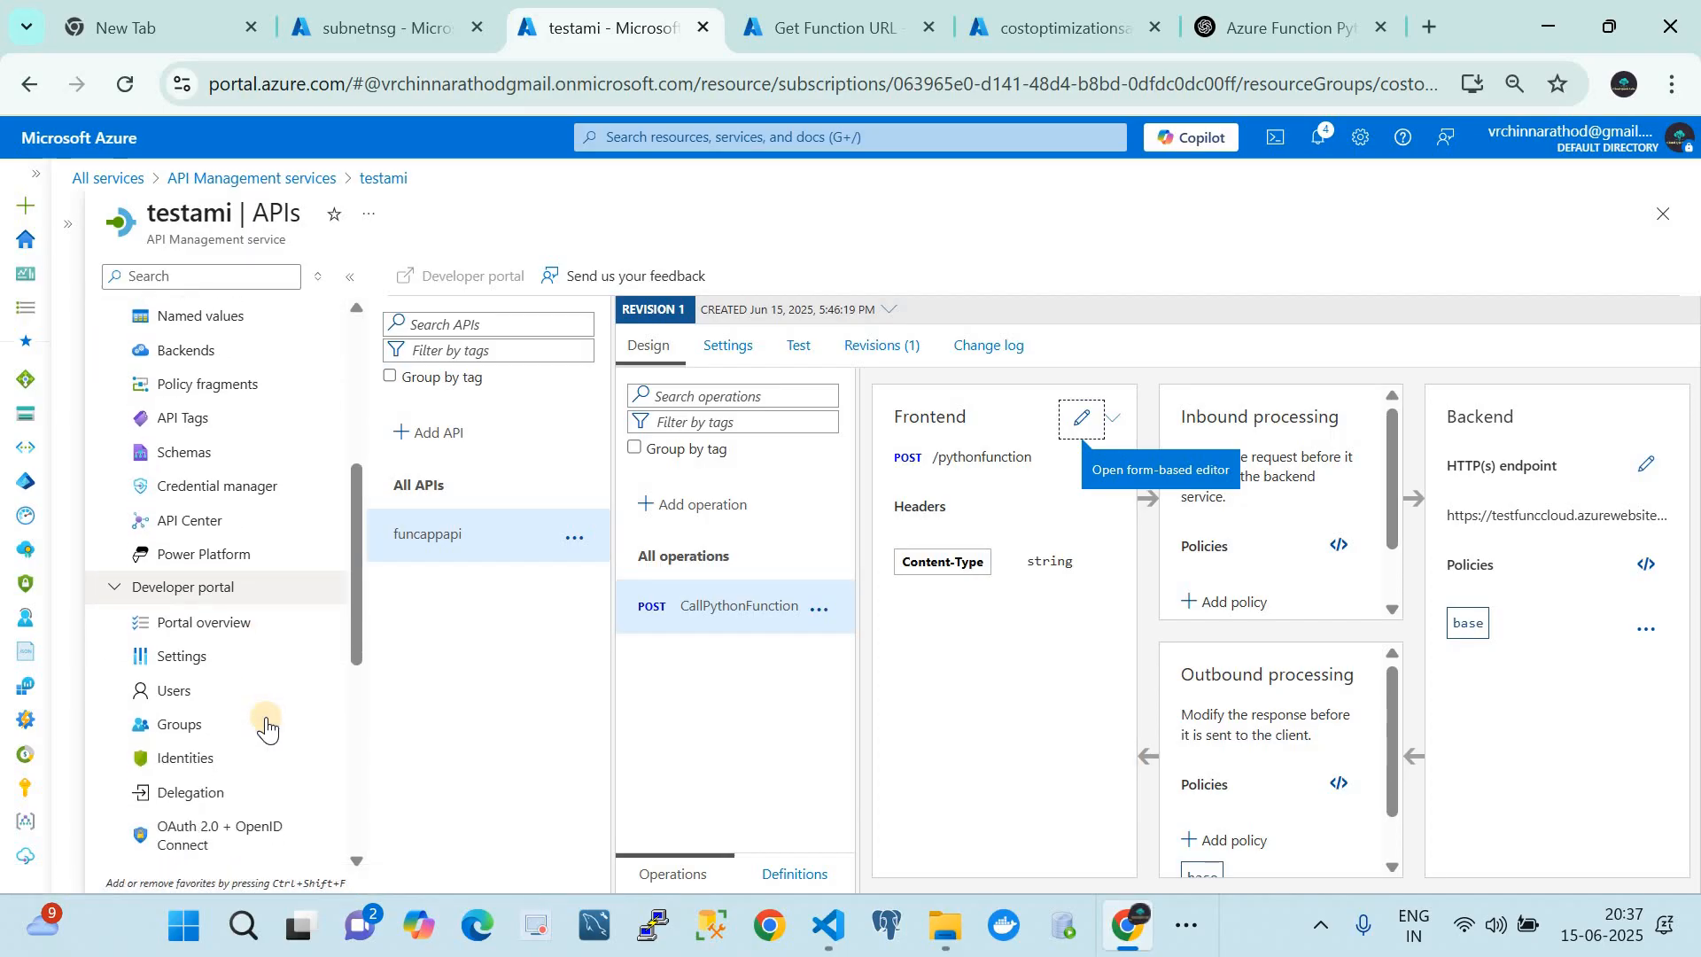
scroll(267, 728, "down", 2)
scroll(267, 728, "up", 5)
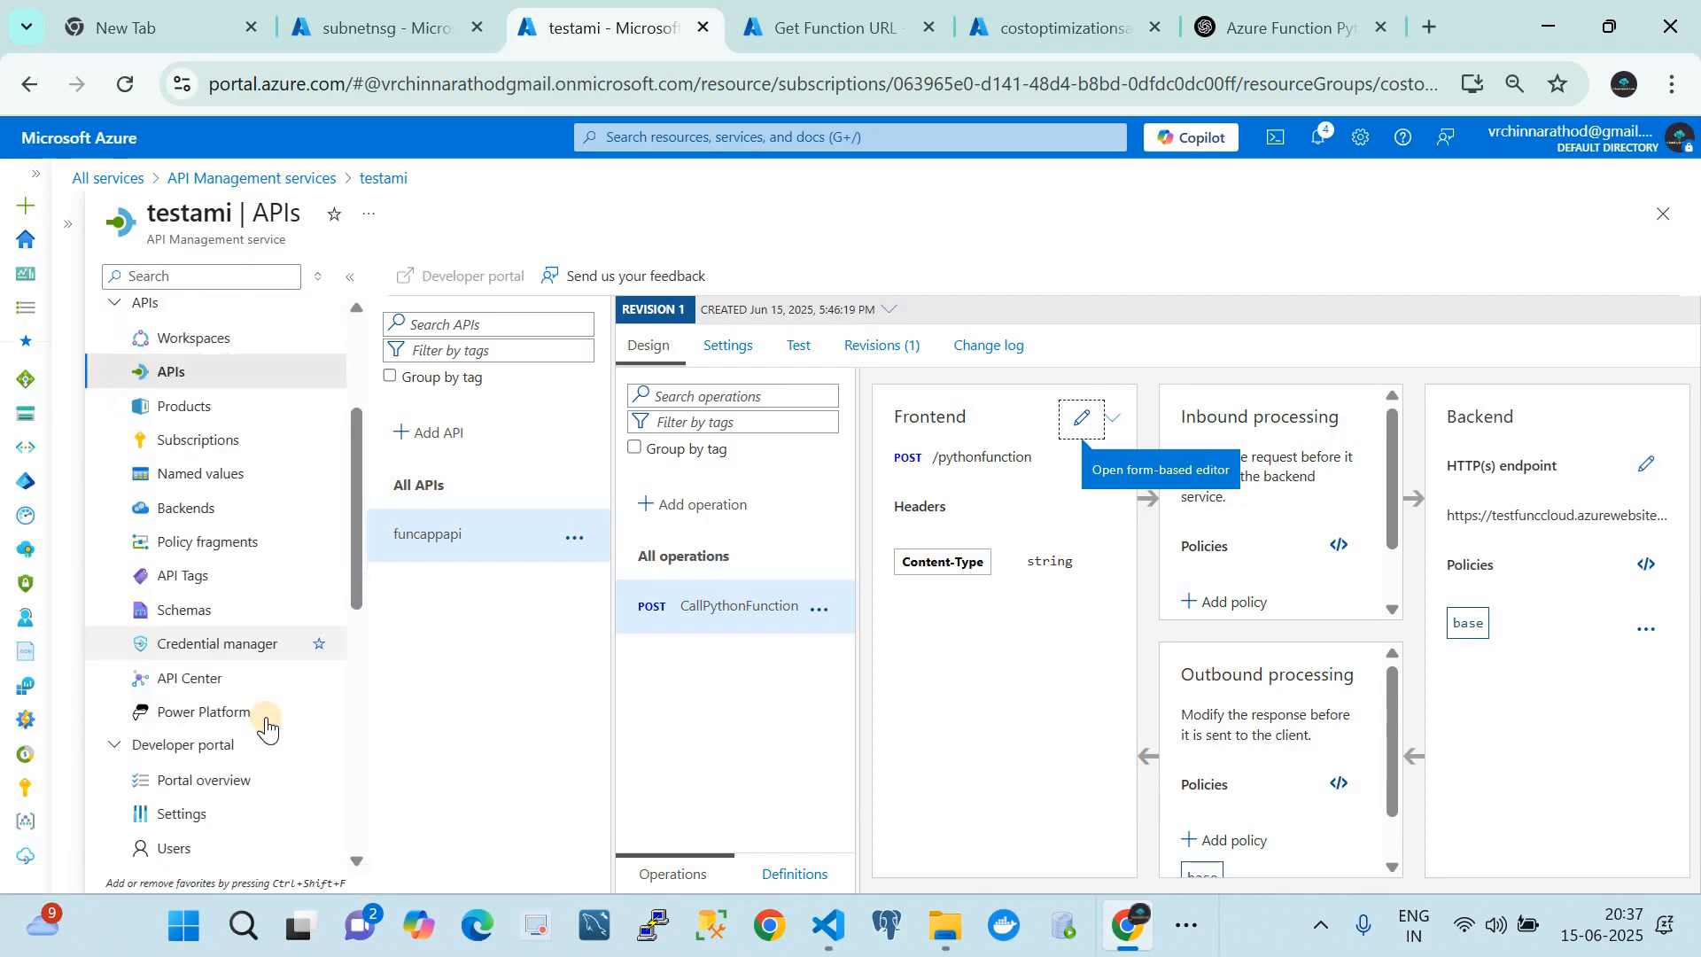
scroll(266, 728, "down", 4)
scroll(267, 728, "up", 6)
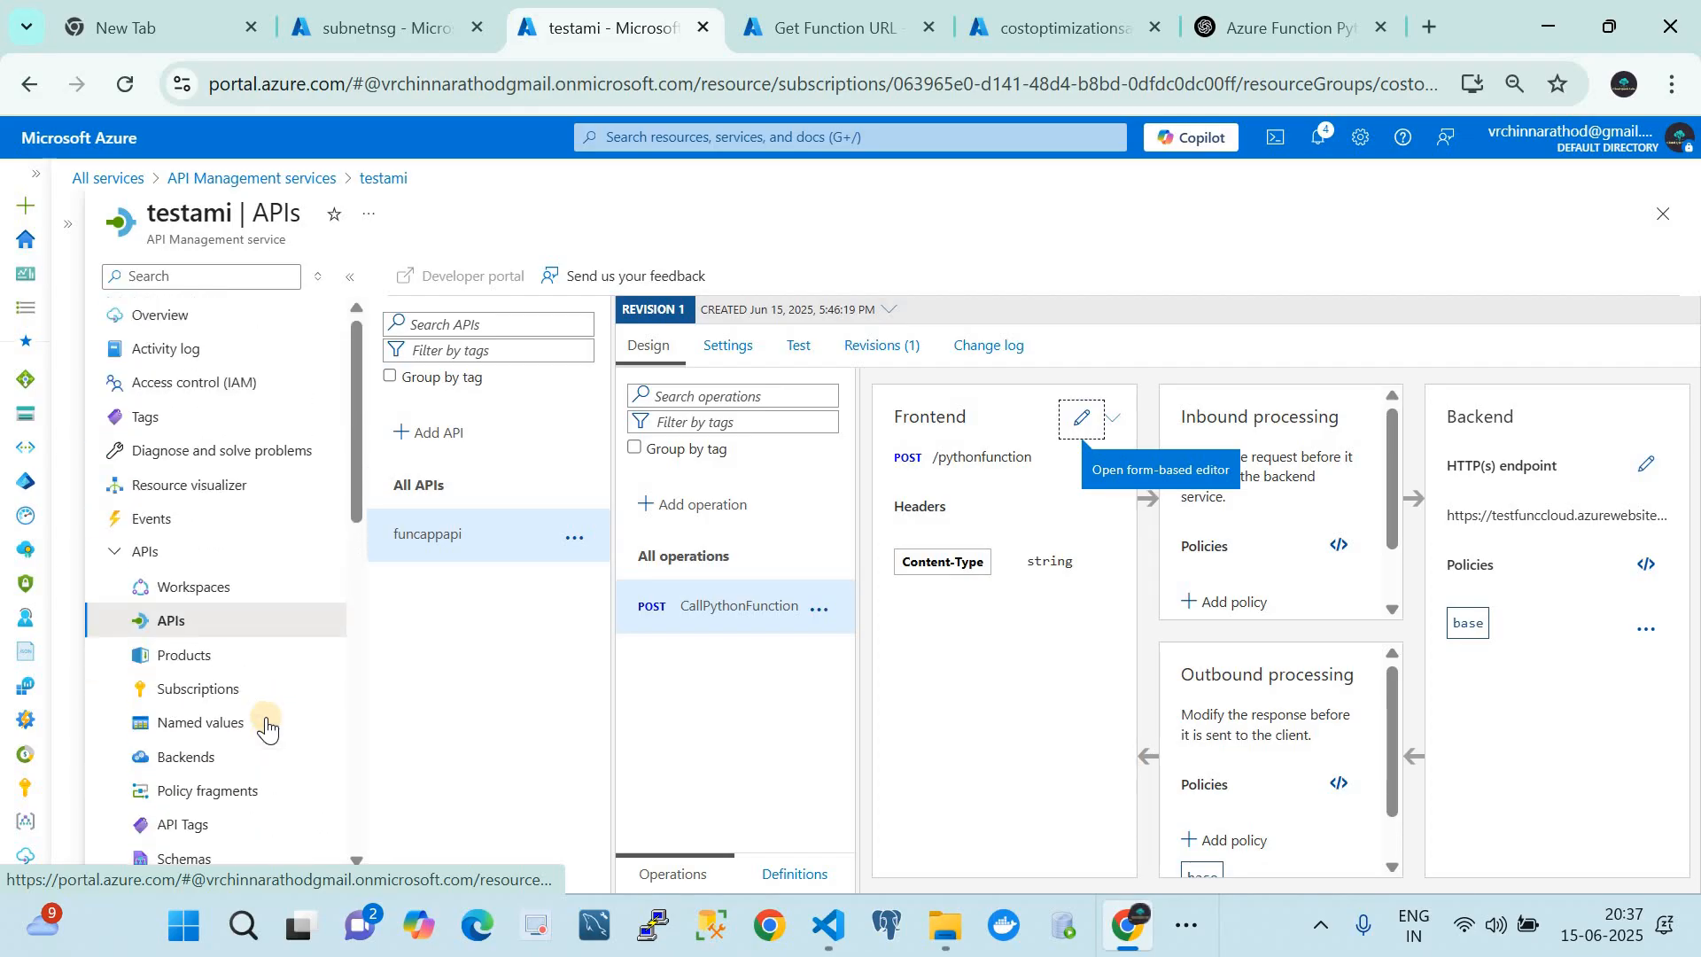
scroll(267, 728, "down", 3)
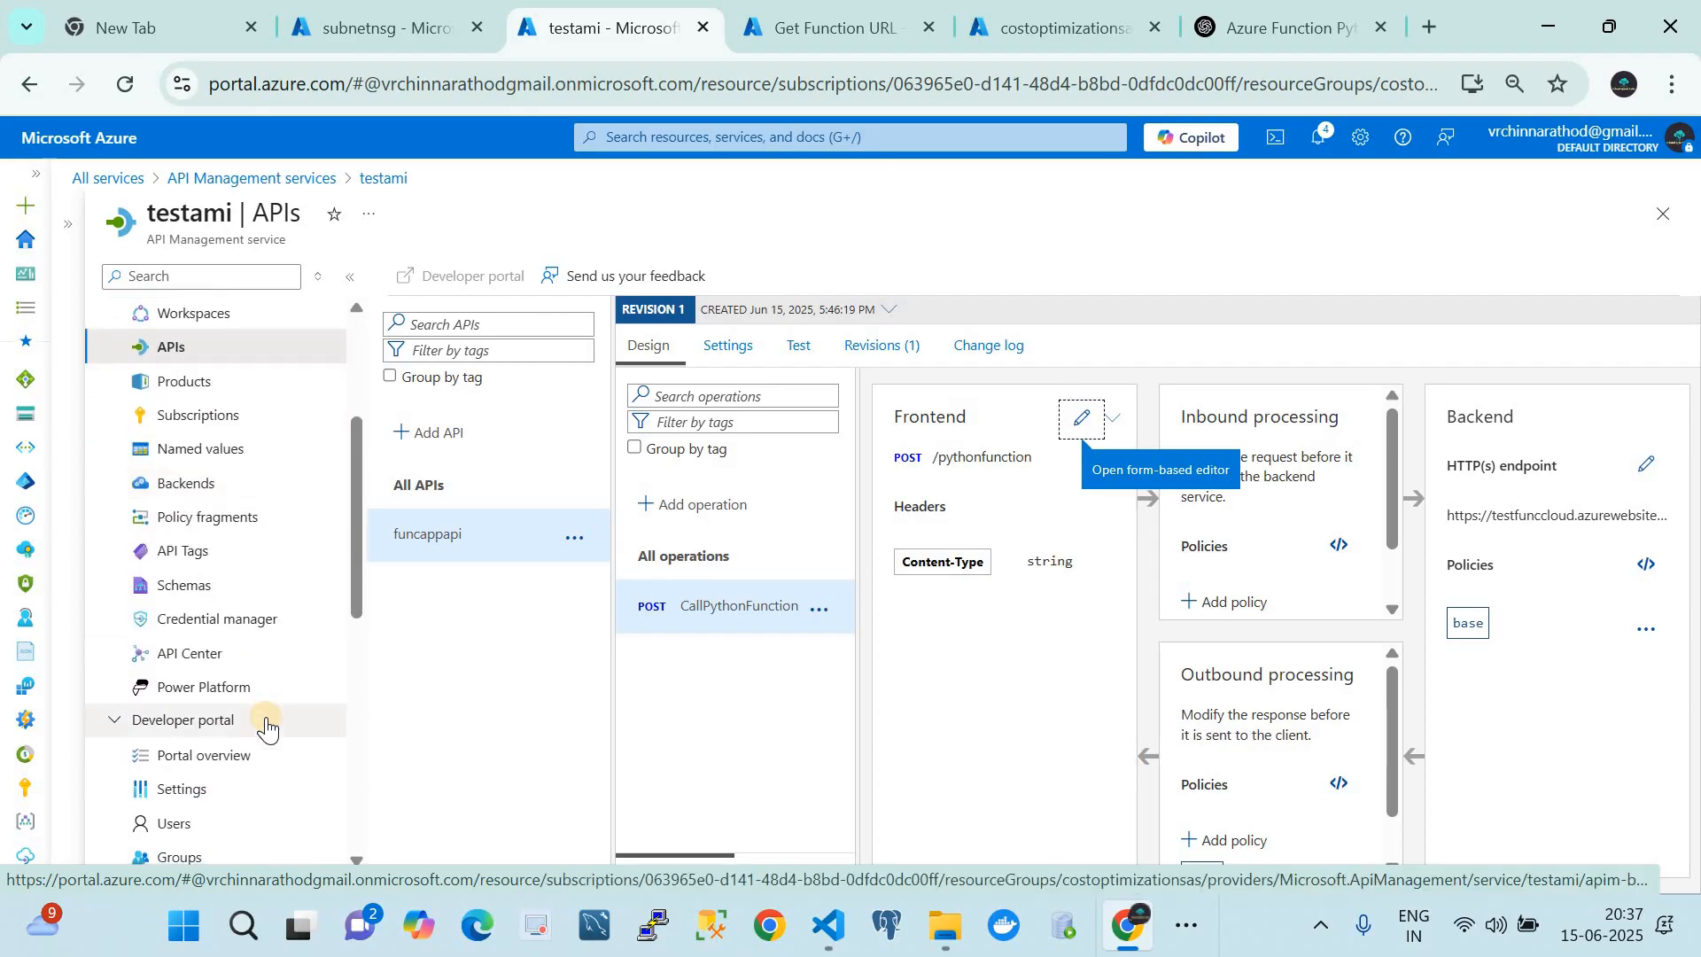
scroll(266, 728, "down", 4)
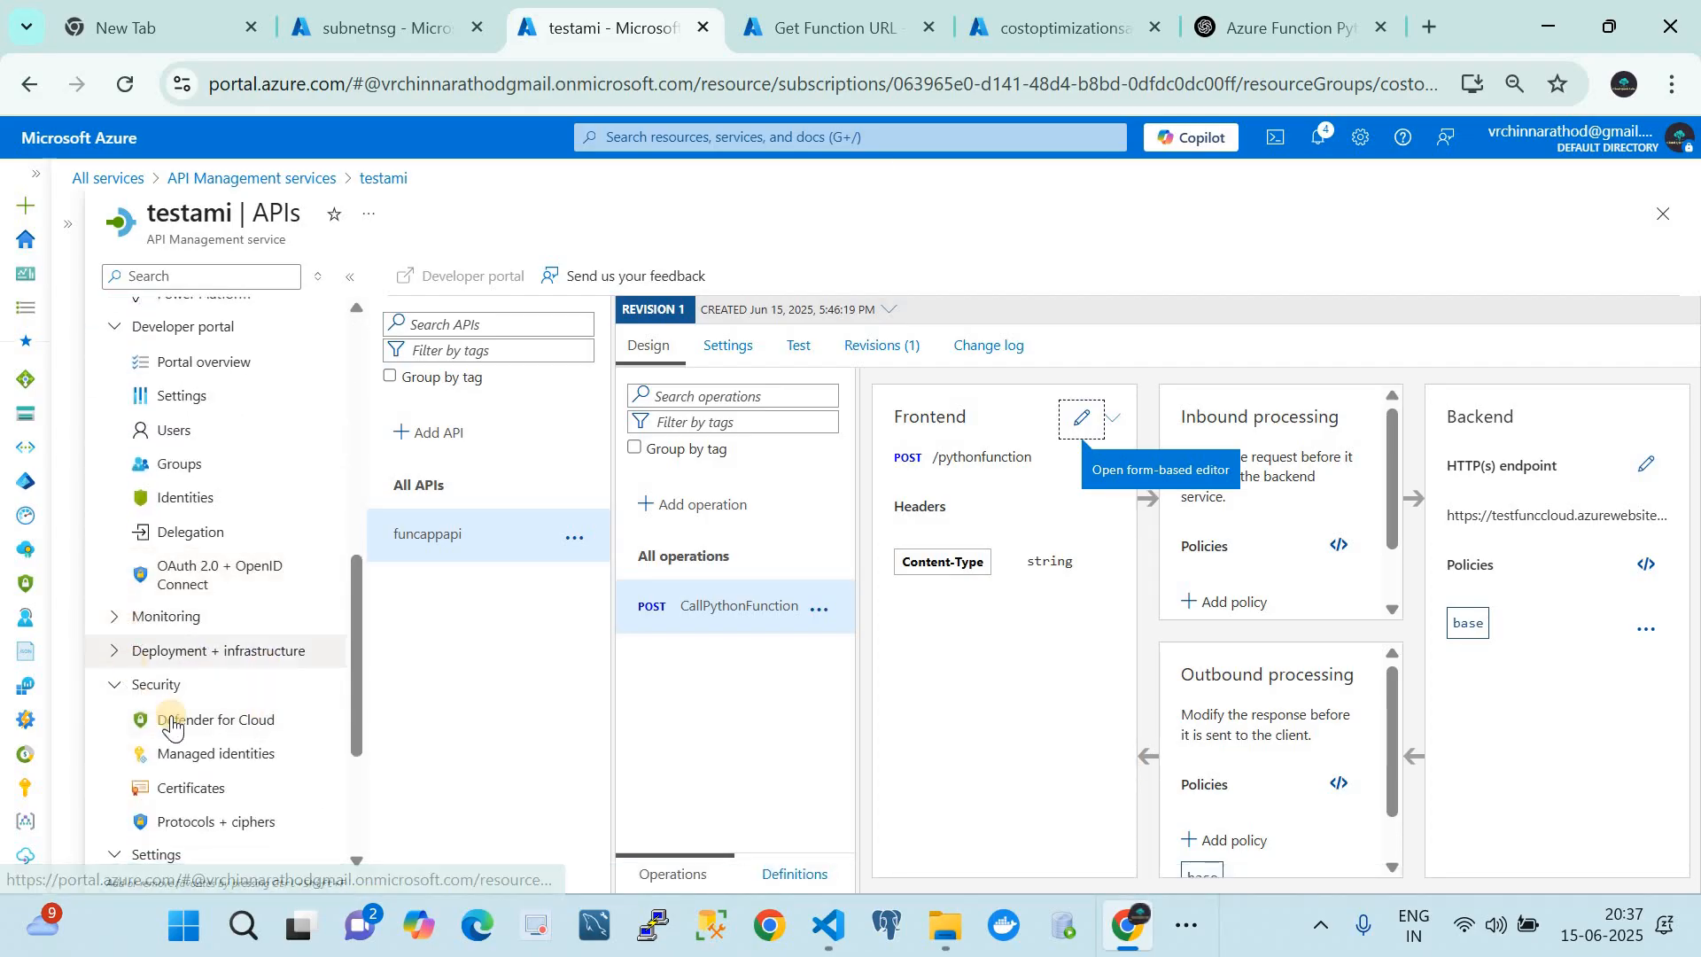
scroll(164, 713, "down", 3)
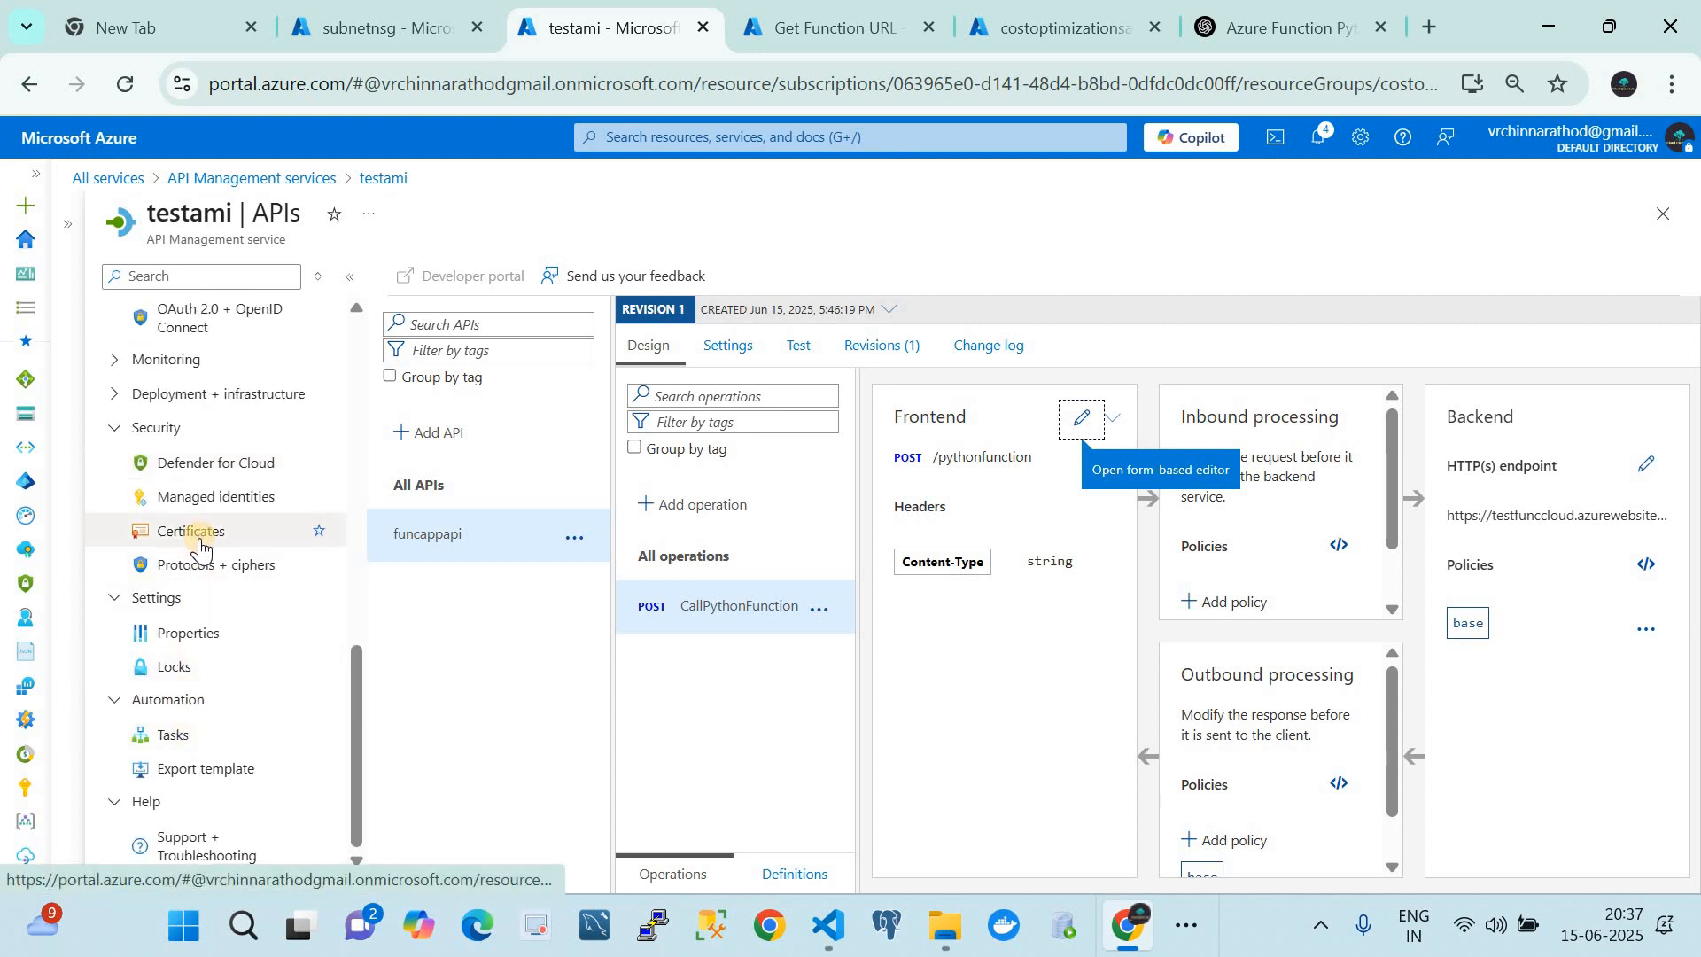
scroll(207, 630, "up", 9)
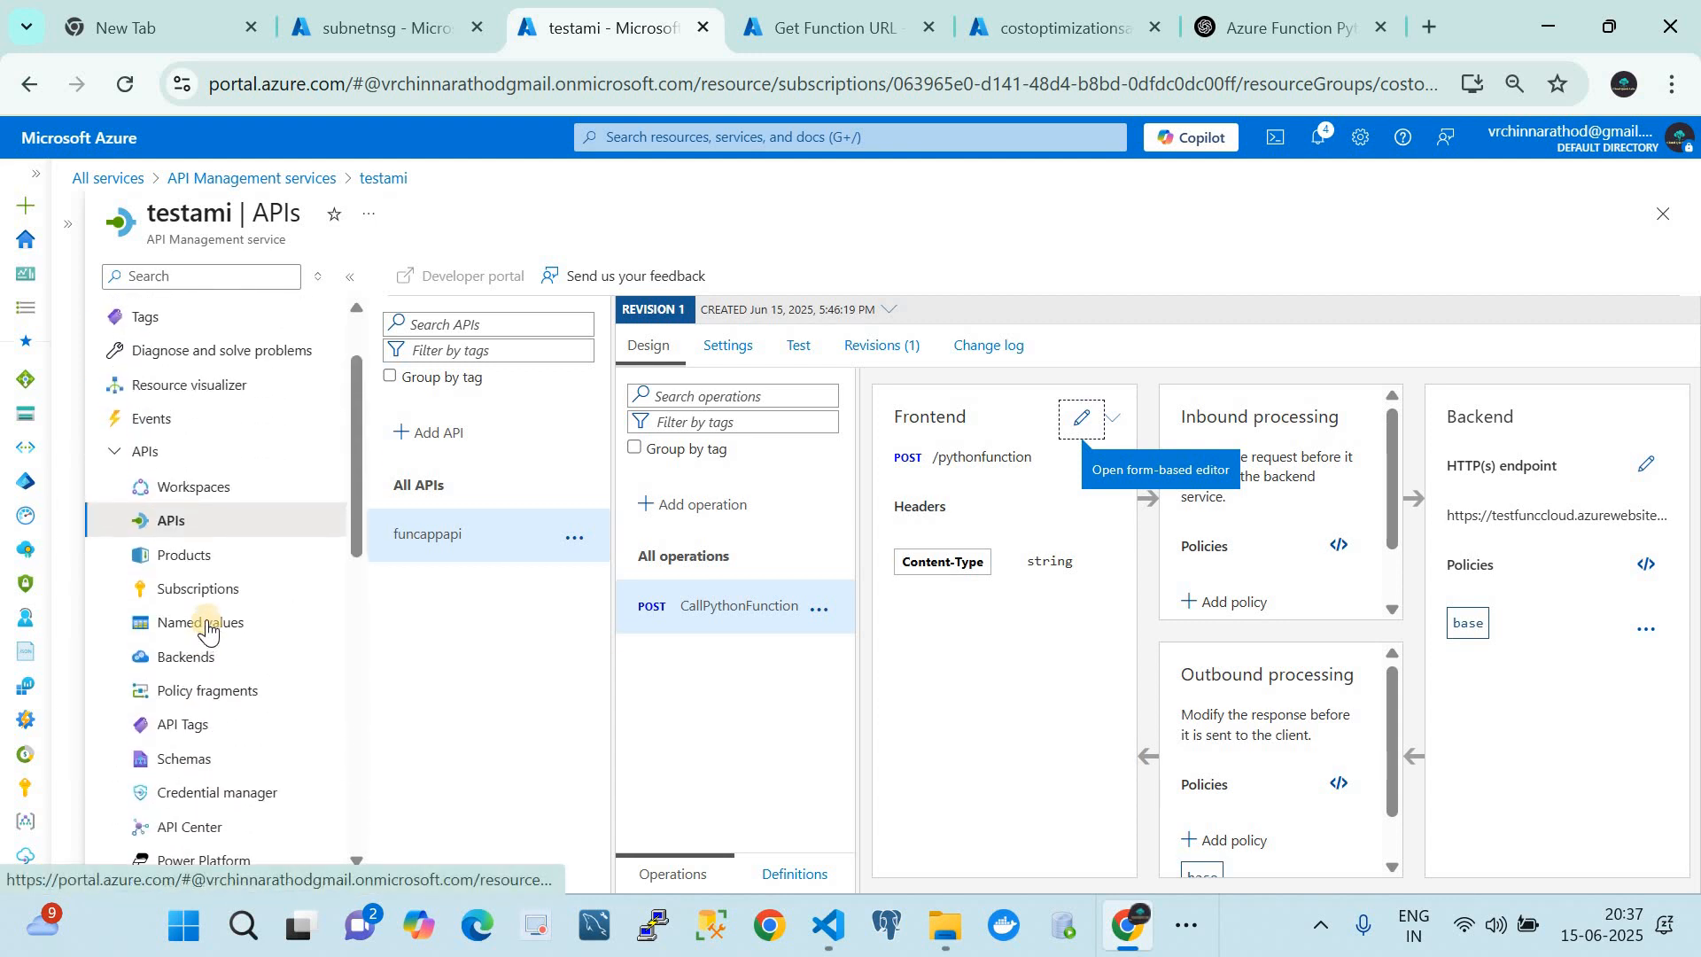
left_click(104, 453)
scroll(197, 651, "down", 3)
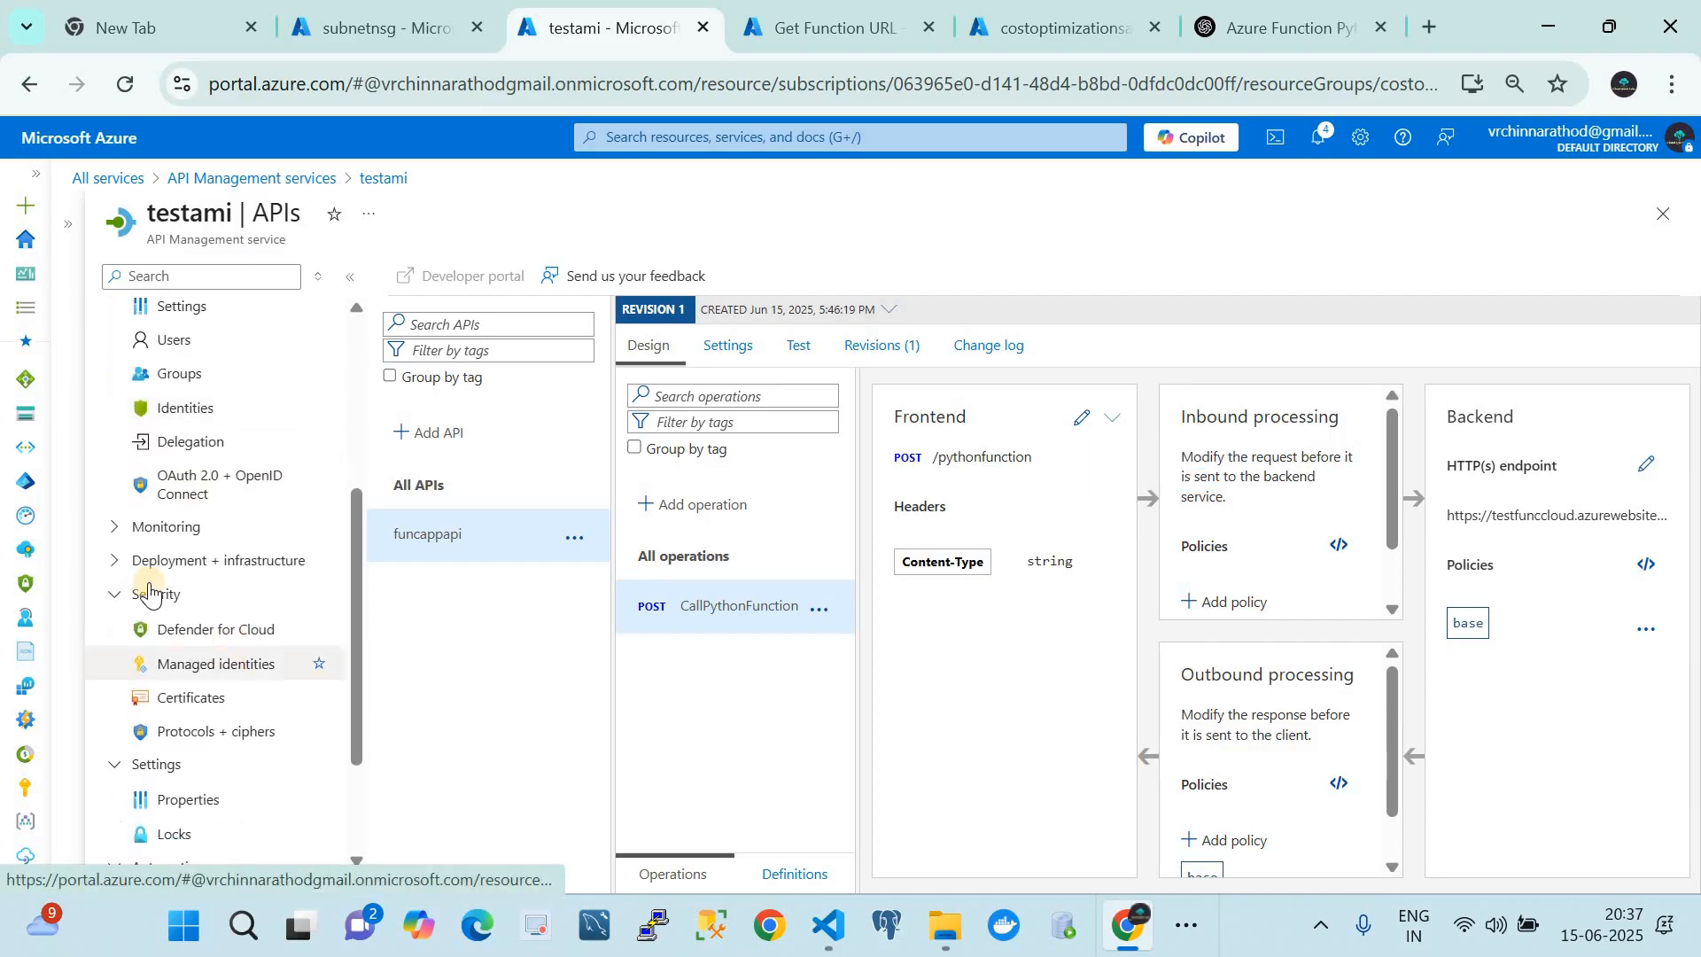
left_click(115, 530)
scroll(180, 748, "down", 2)
left_click(114, 663)
scroll(236, 755, "down", 1)
scroll(235, 755, "down", 3)
left_click(160, 592)
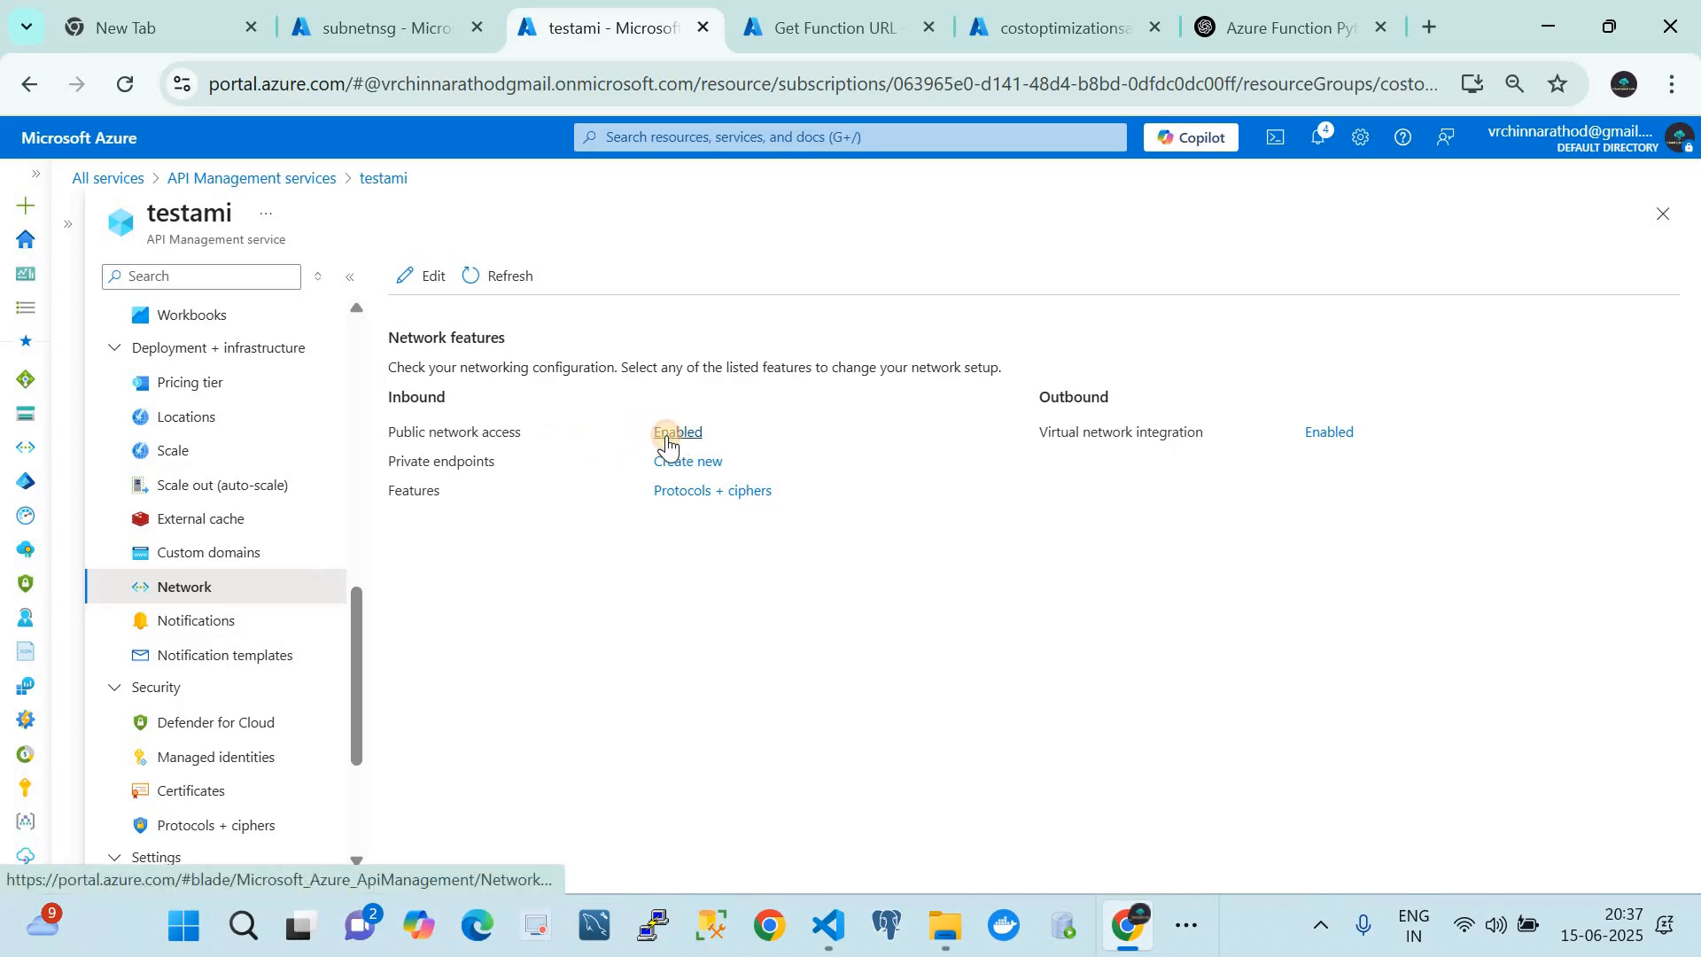
- Examine the public network access options in testami's network configuration, and return to the Network page without saving
left_click(668, 447)
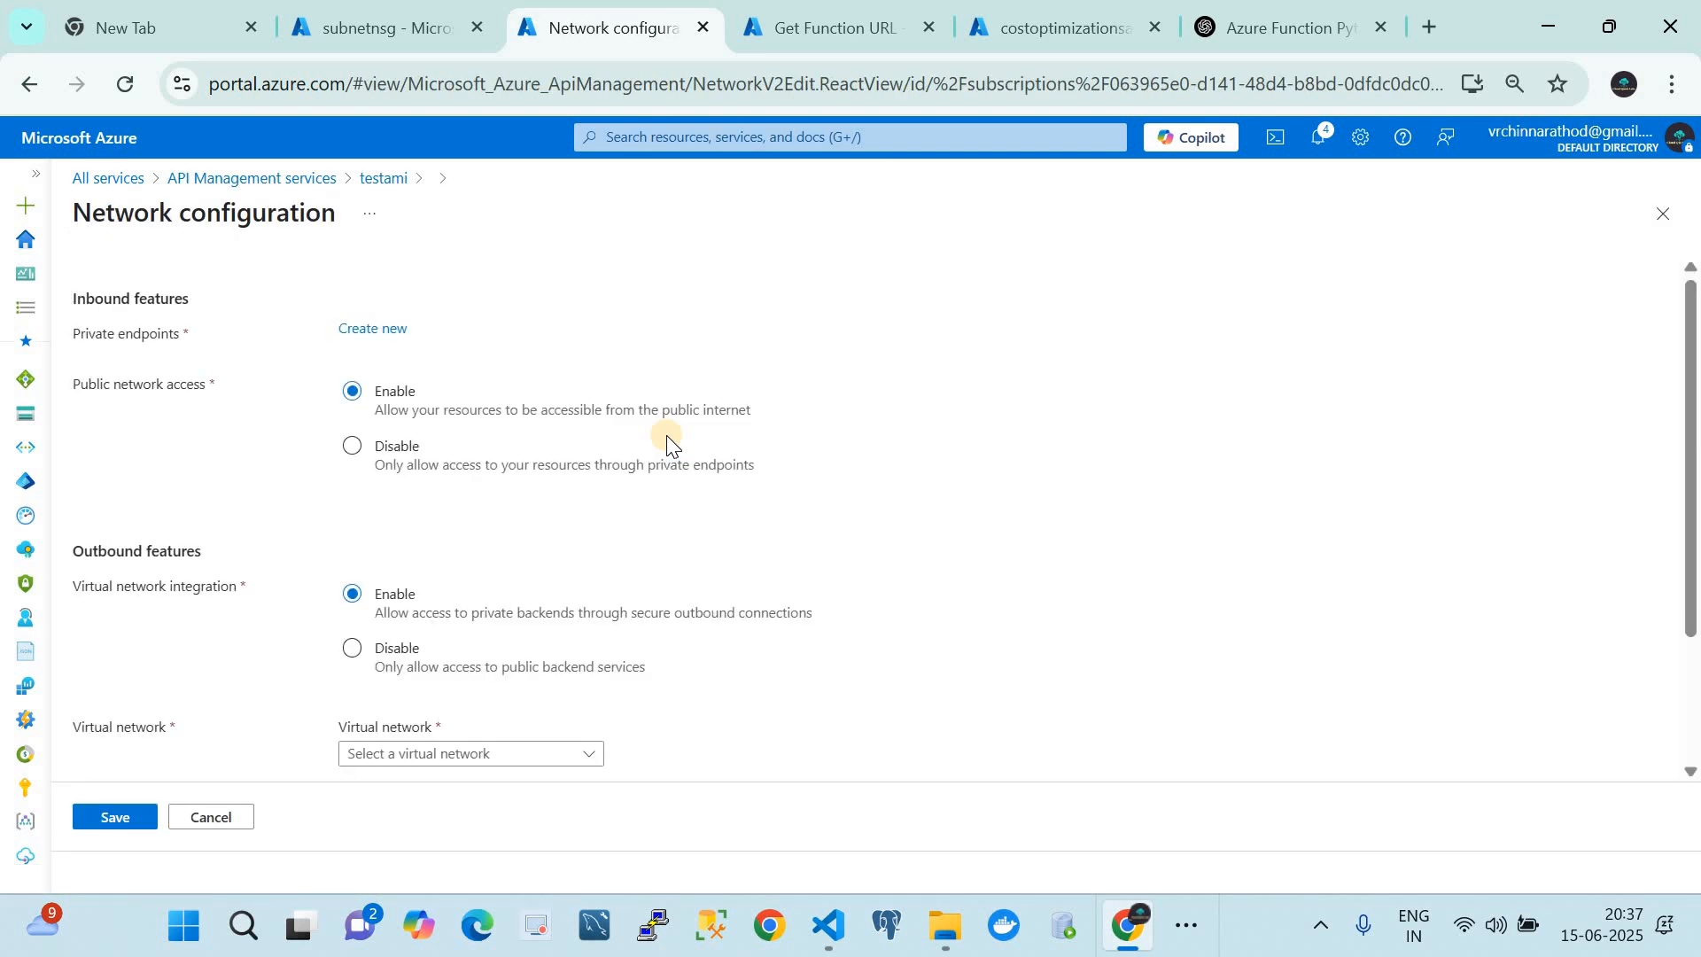
left_click(373, 180)
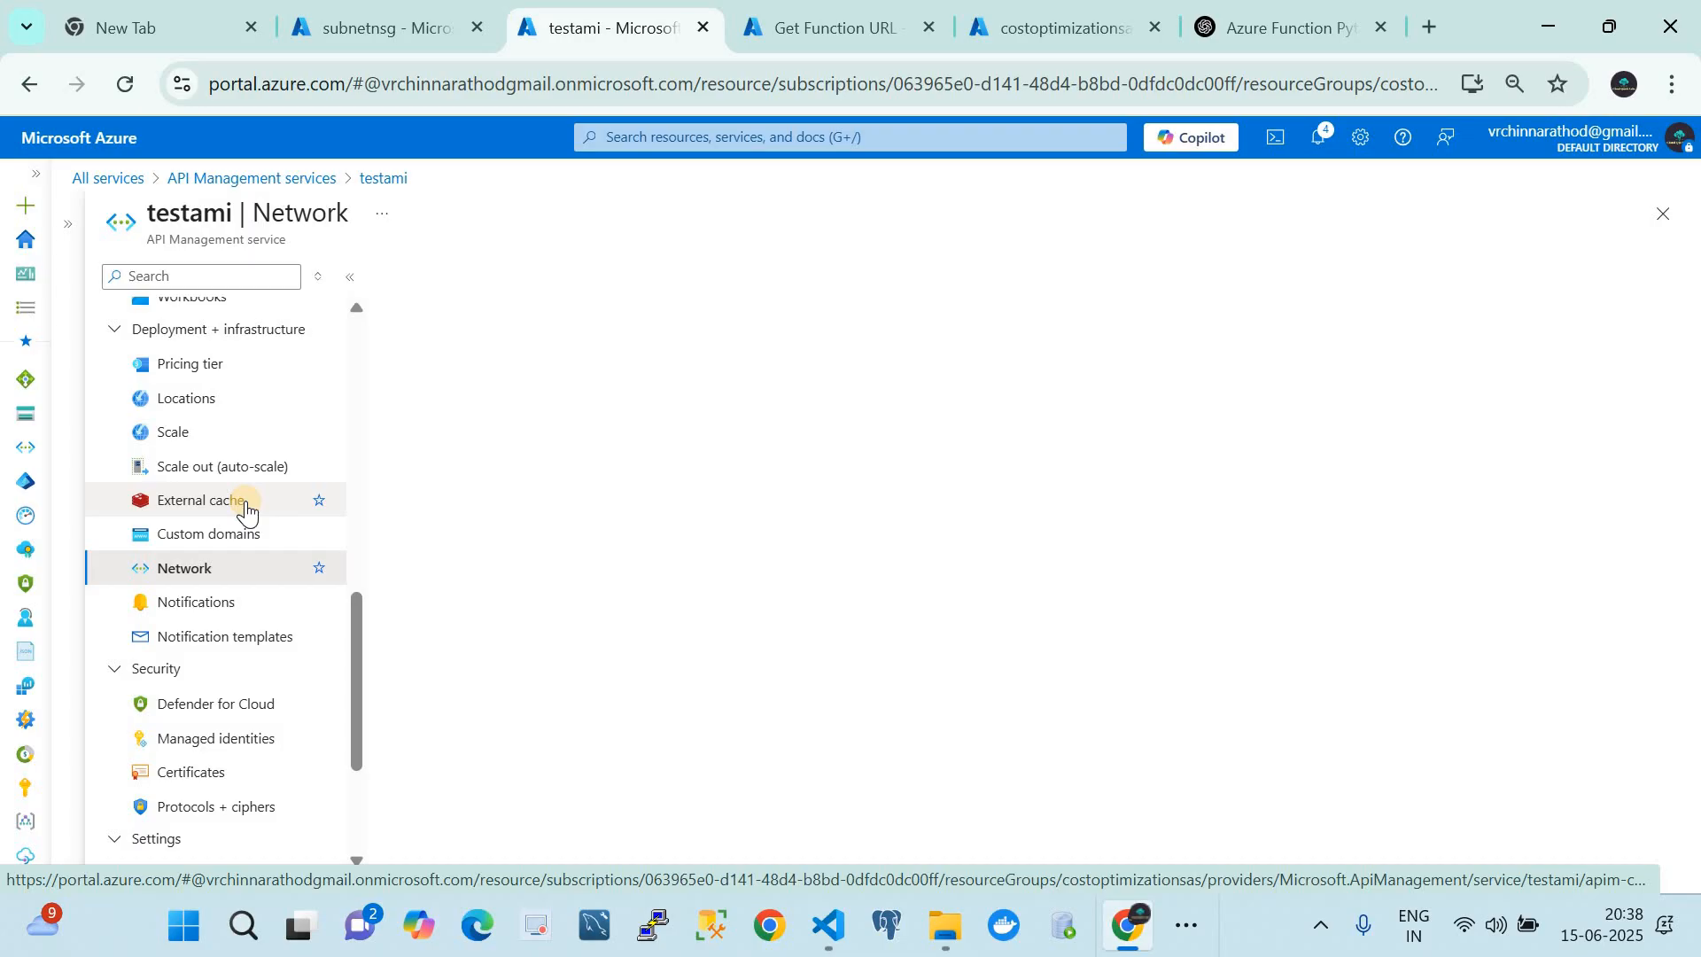
left_click(241, 534)
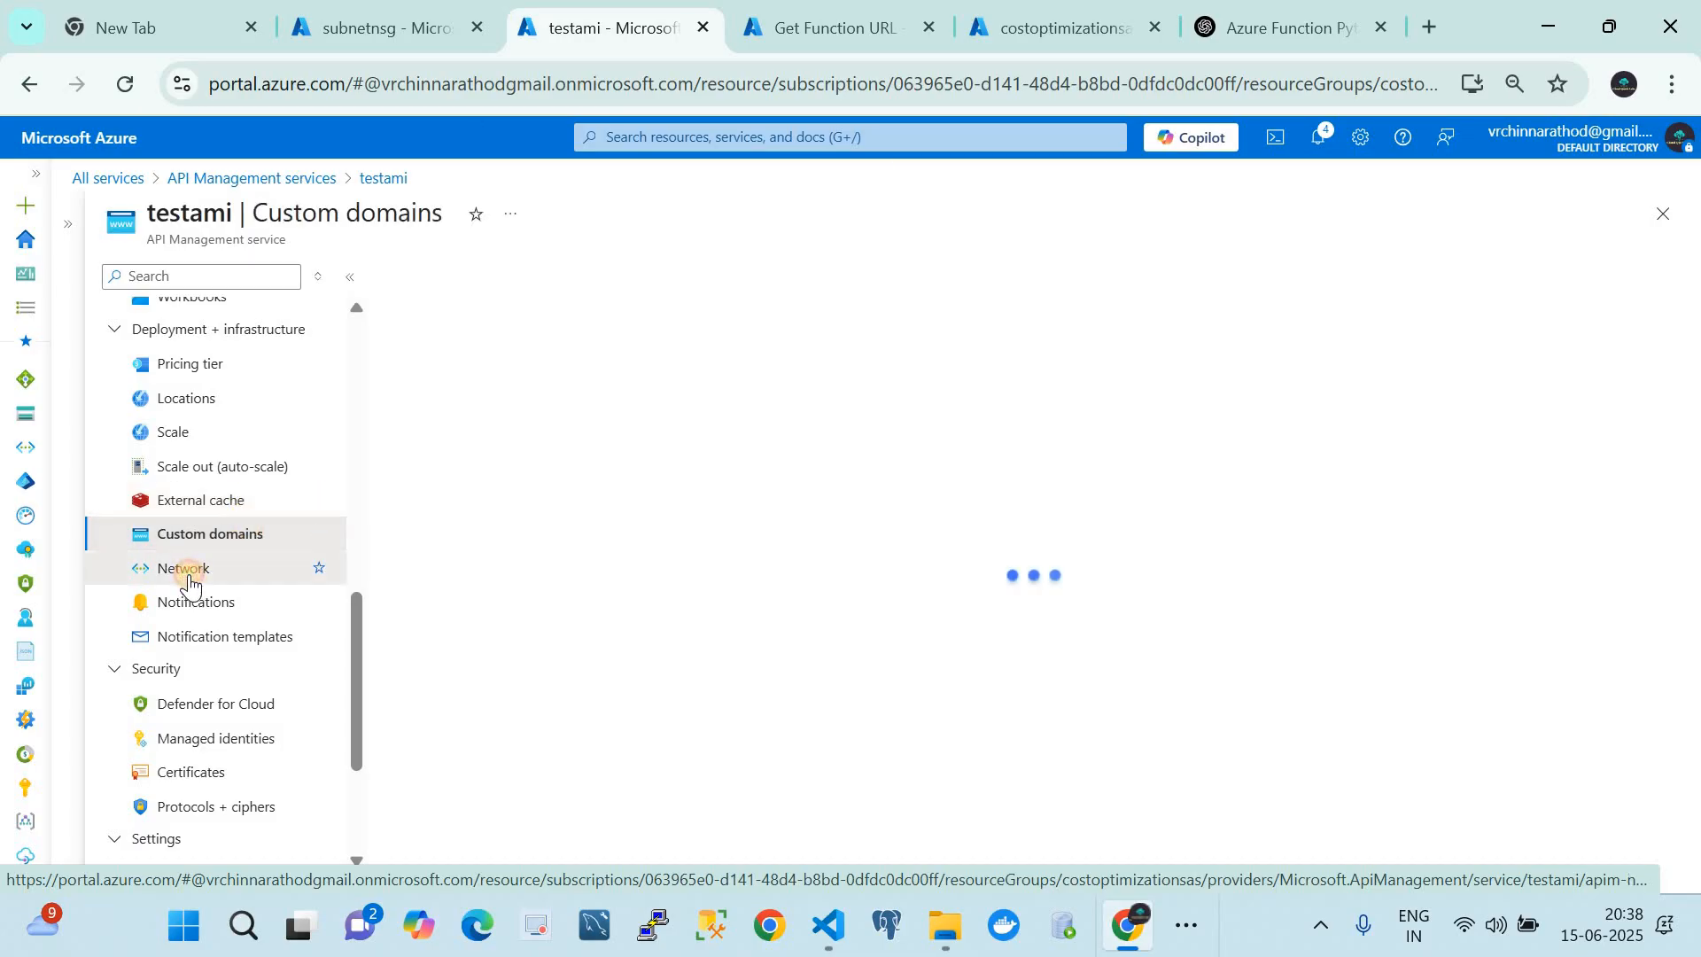
left_click(190, 581)
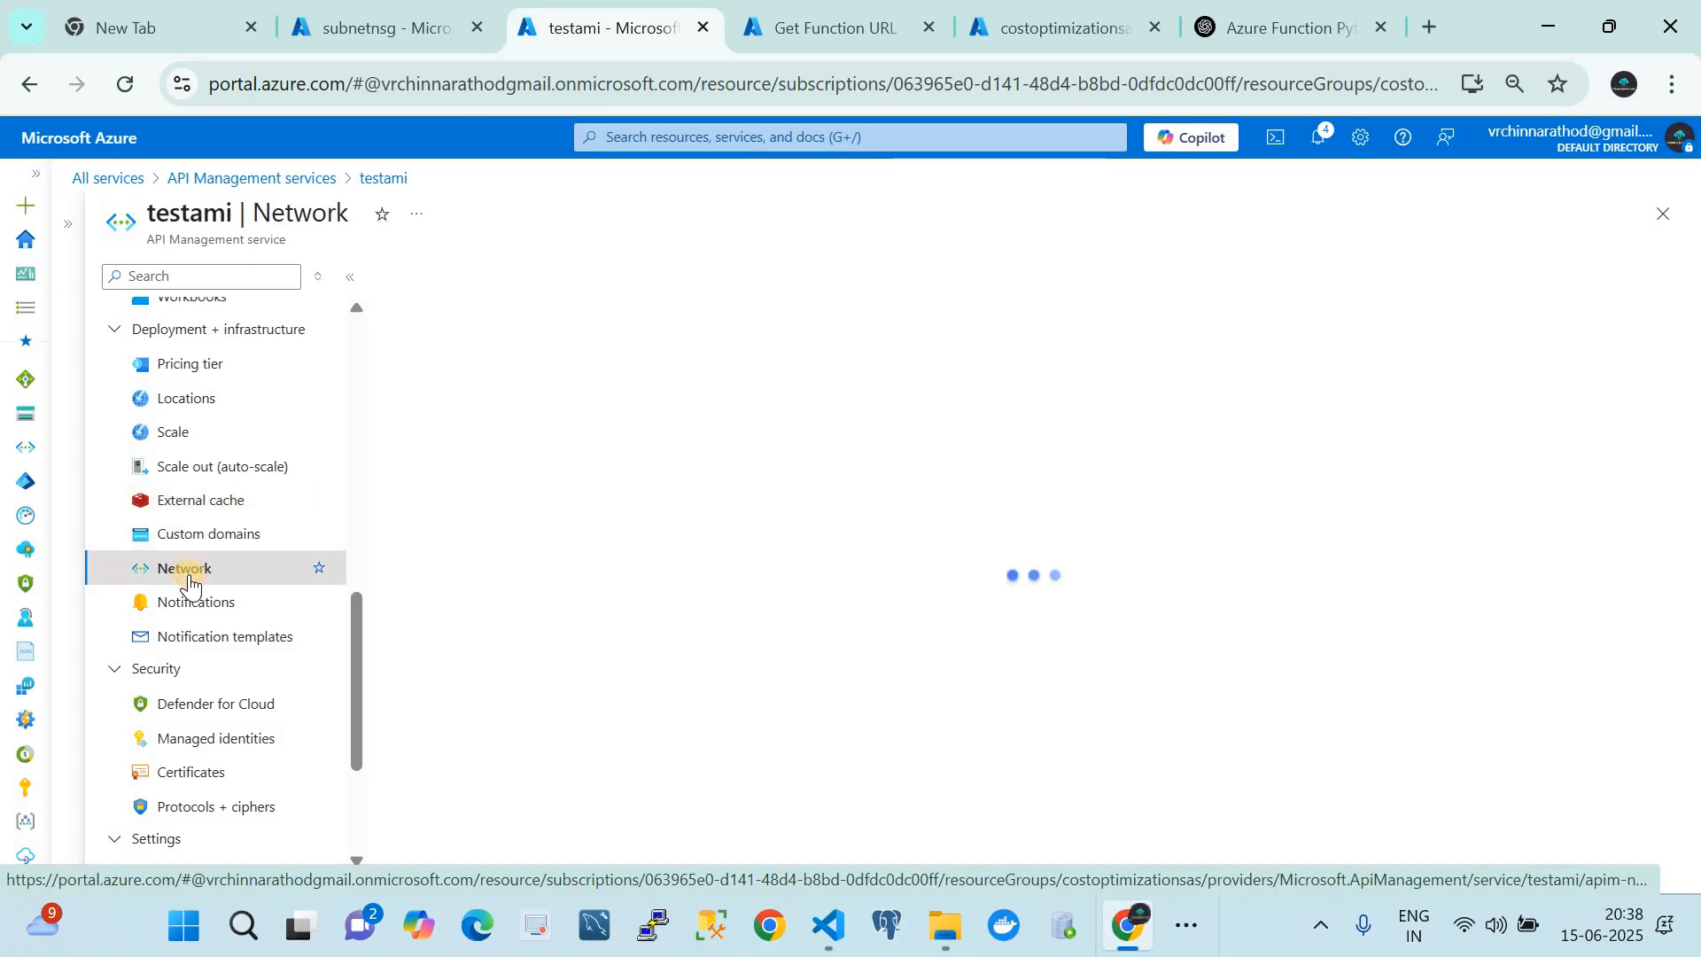
- Reload testami's Network page, and open its network configuration to review the inbound and outbound features
left_click(124, 92)
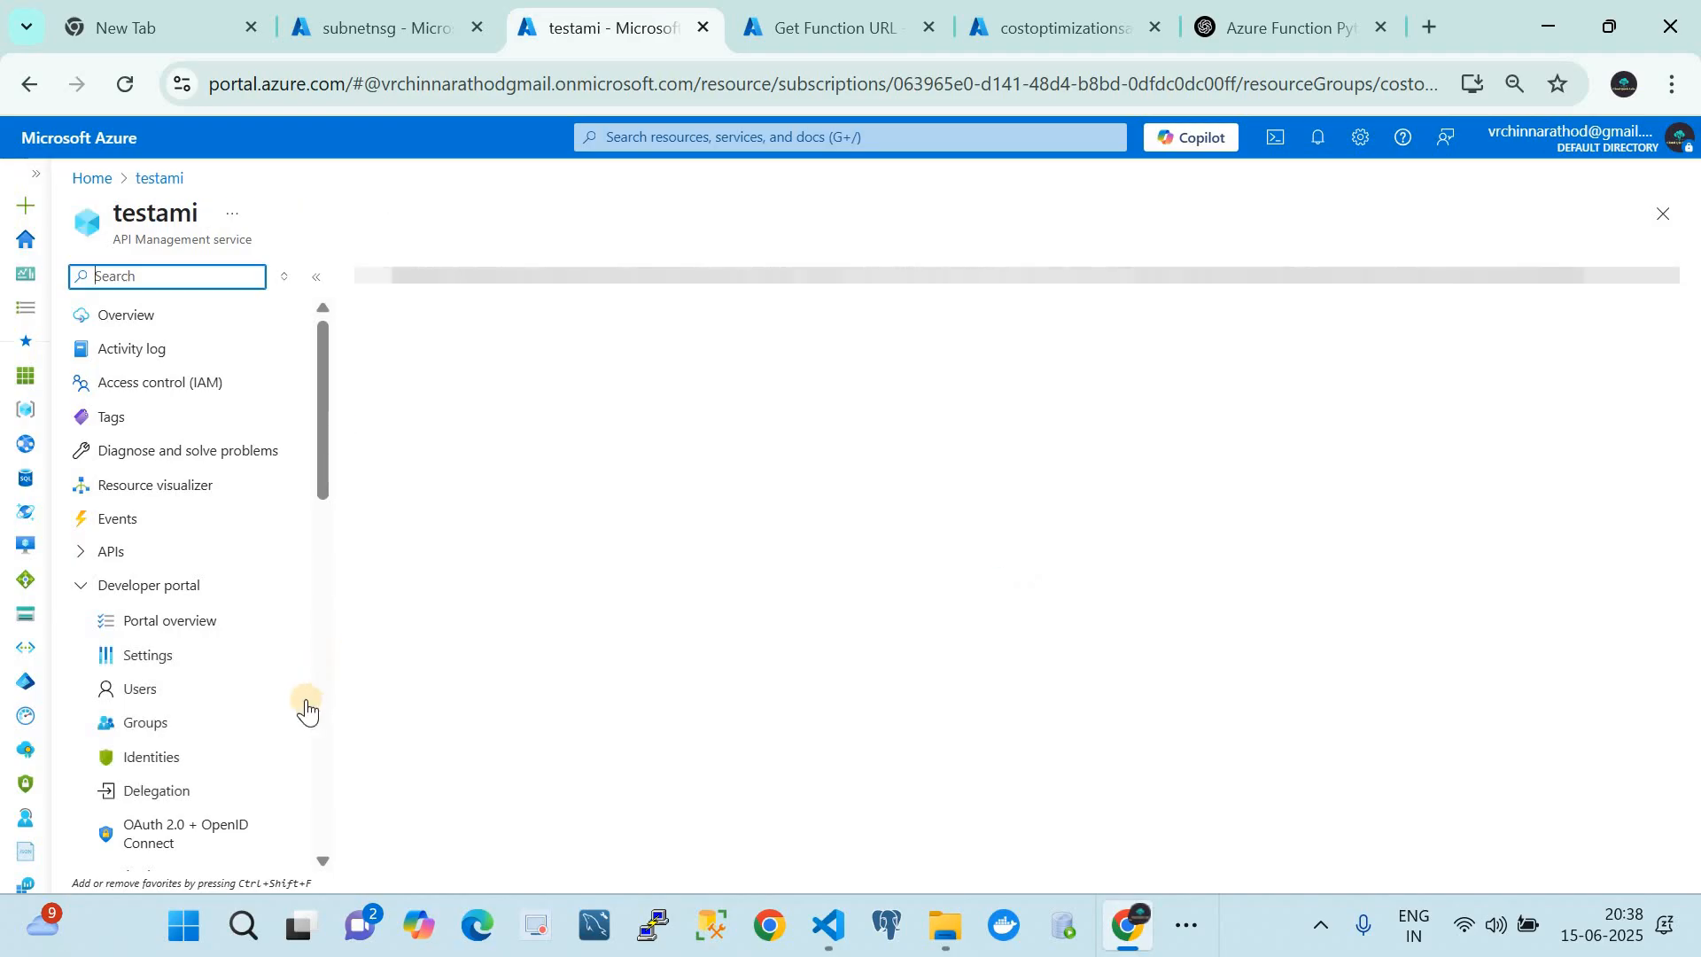
scroll(266, 713, "down", 1)
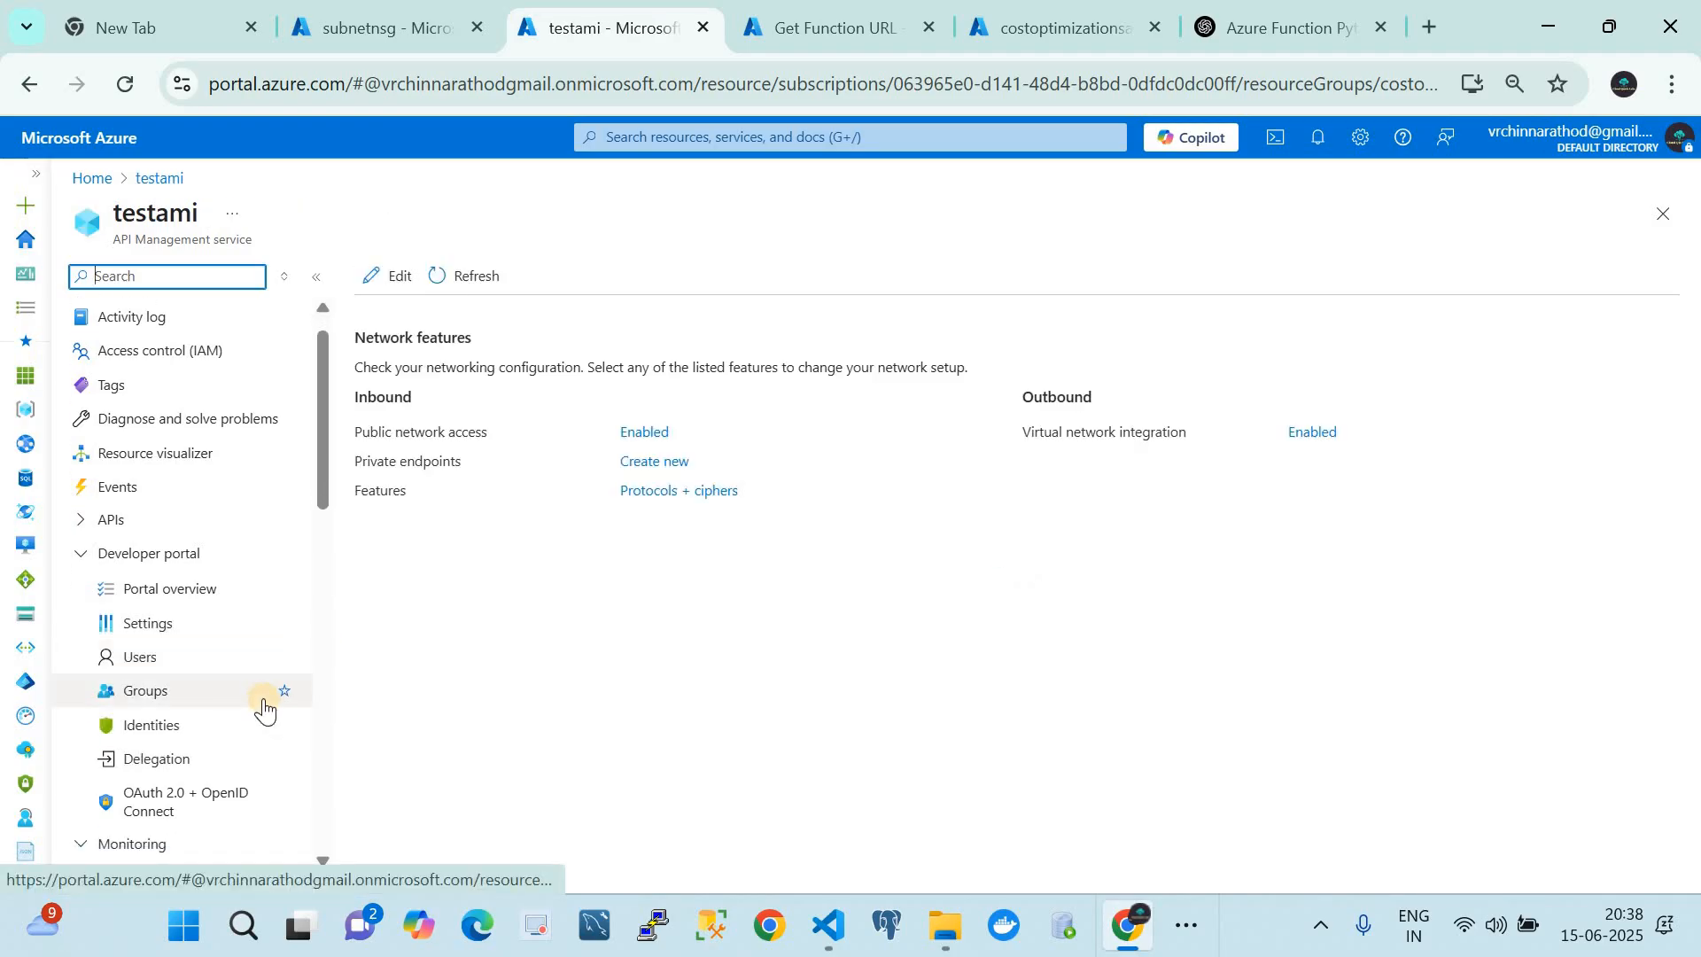
scroll(264, 708, "down", 2)
scroll(262, 705, "down", 4)
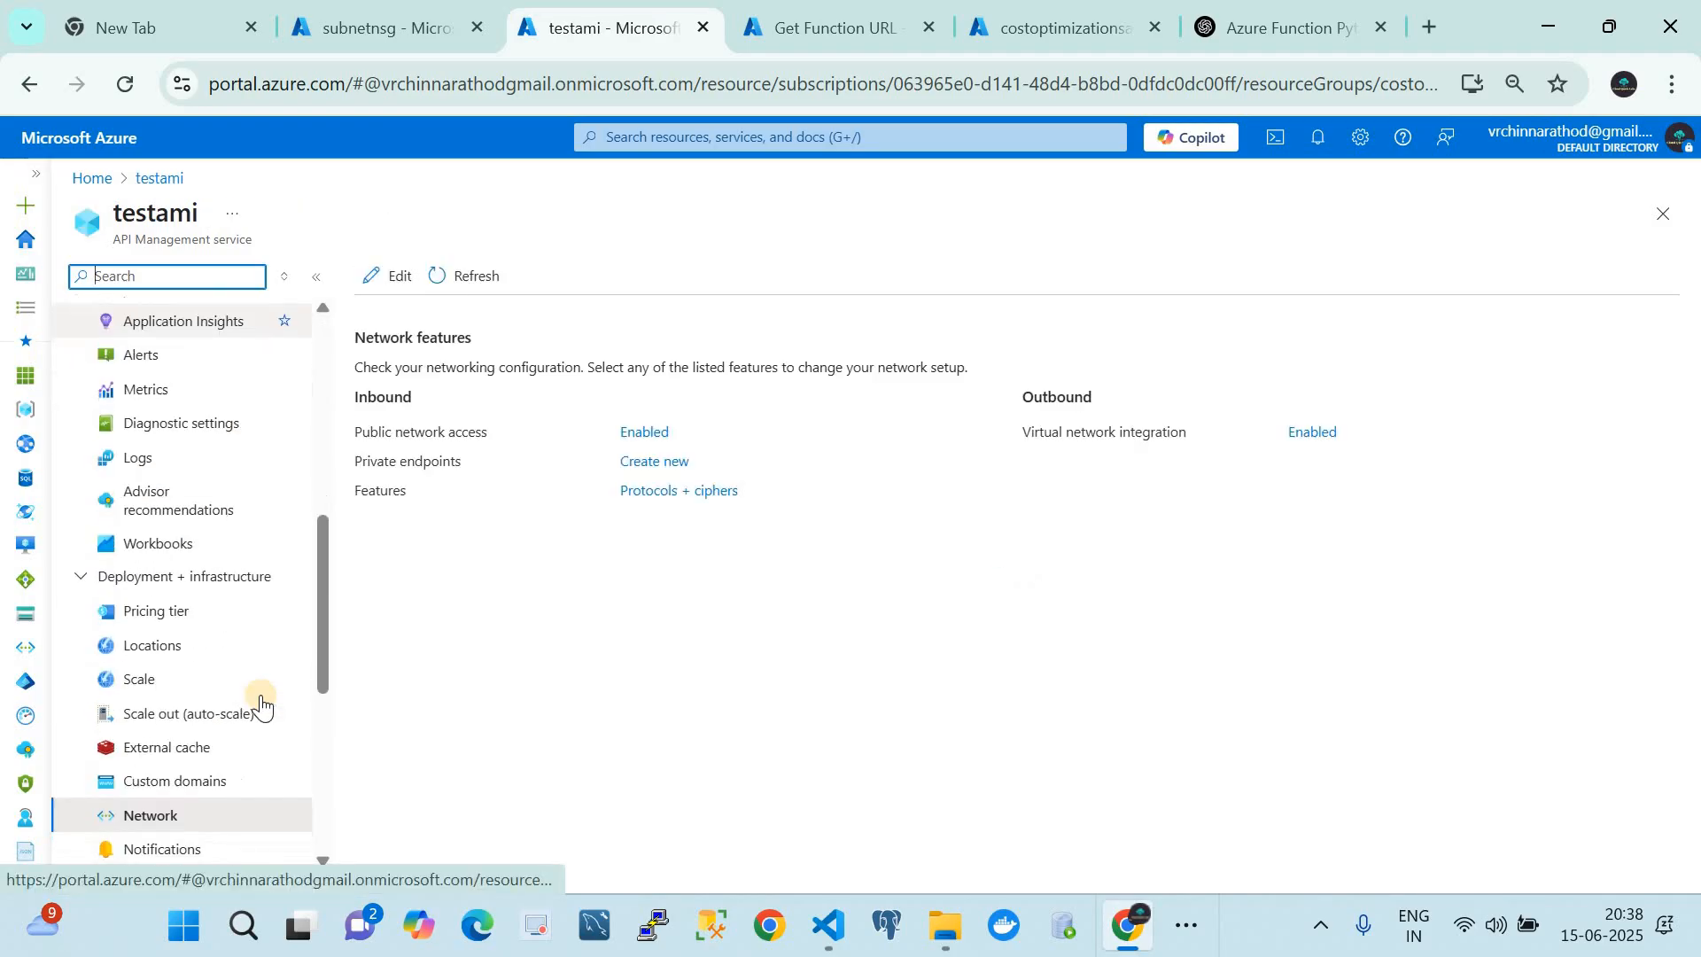
scroll(236, 759, "down", 2)
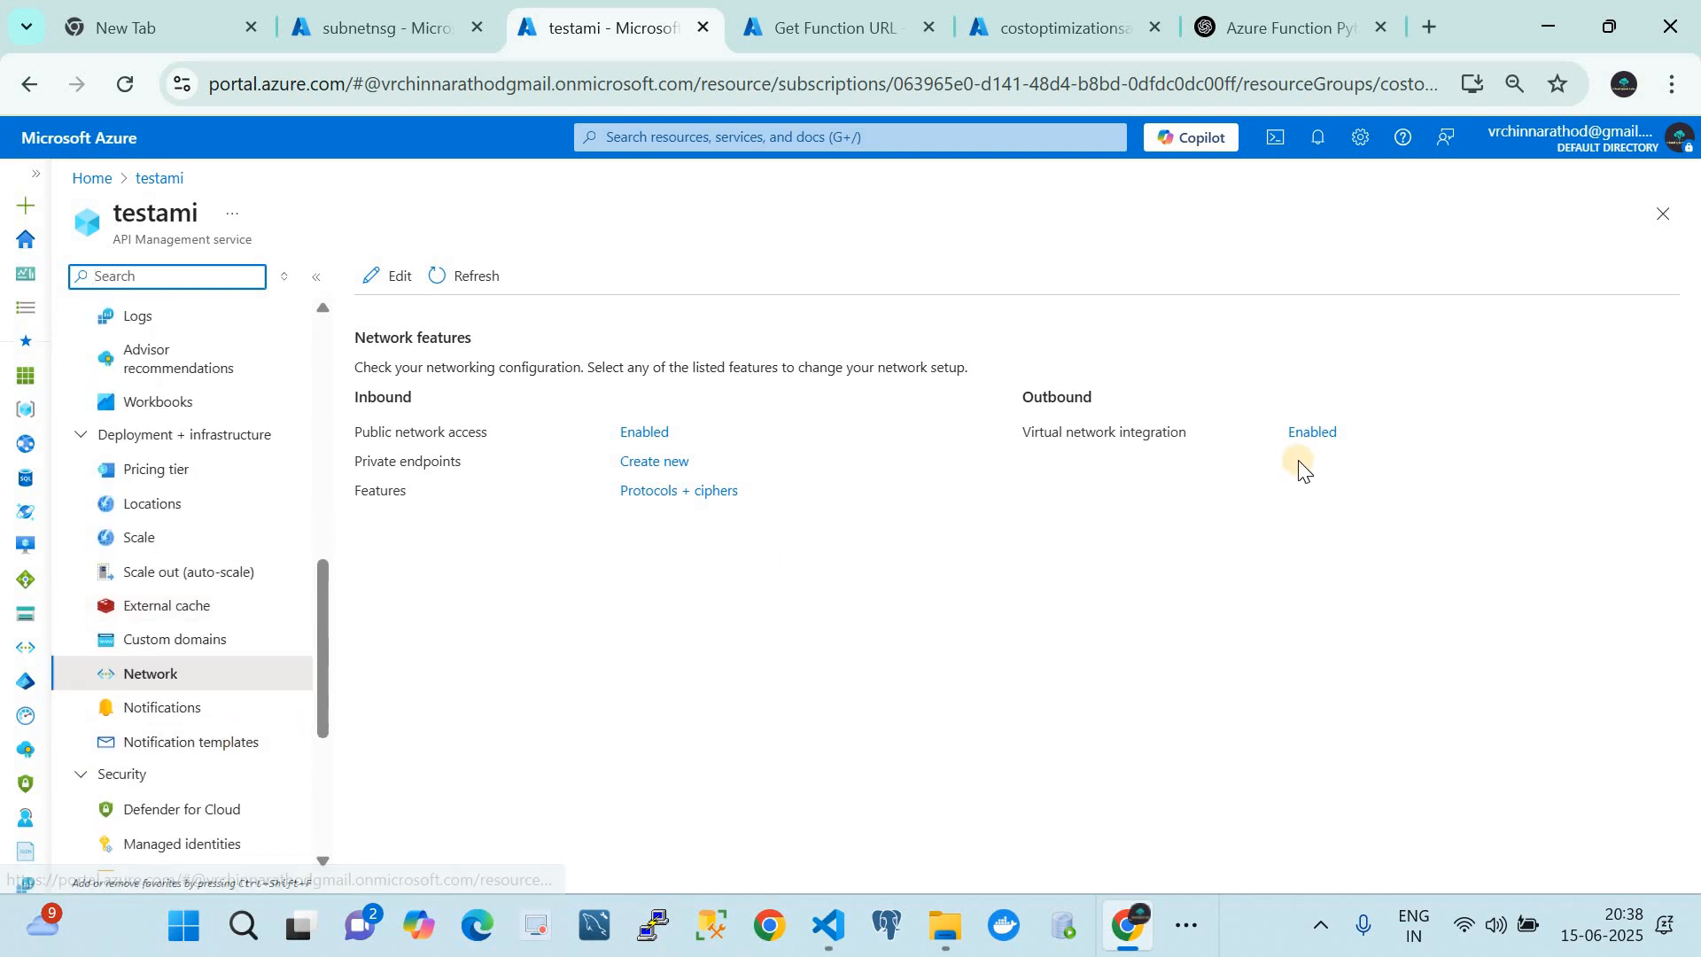
left_click(385, 275)
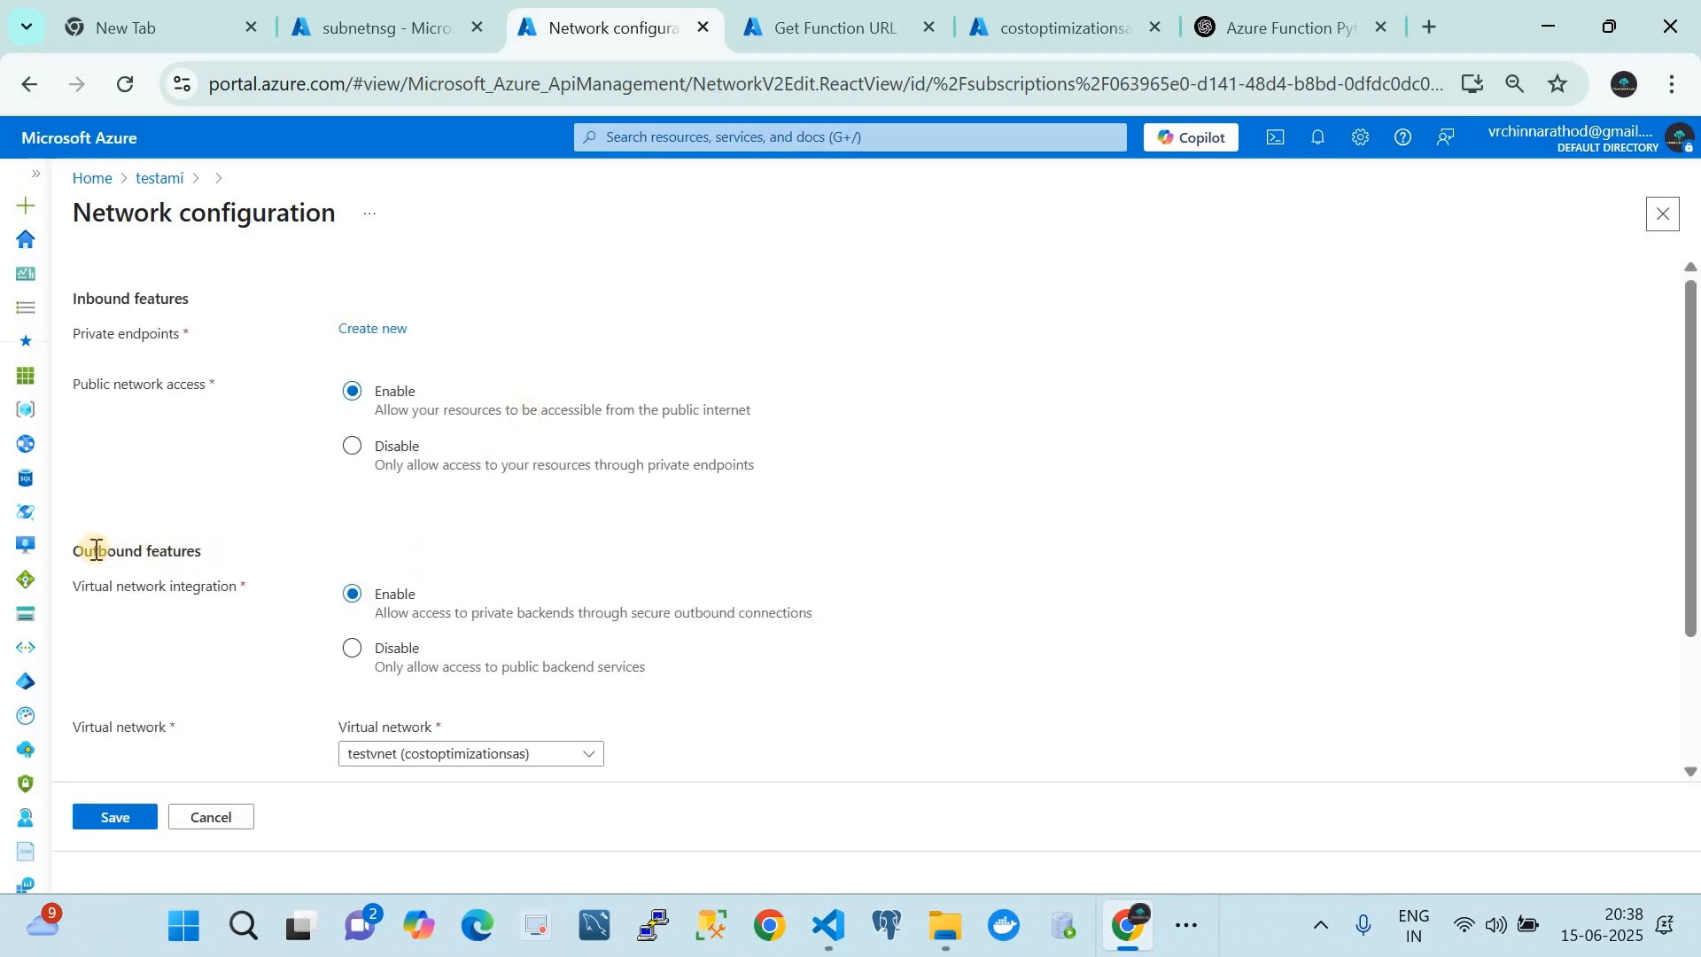
- Examine testami's outbound virtual network and subnet settings, and check the subnets associated with subnetnsg
triple_click(206, 559)
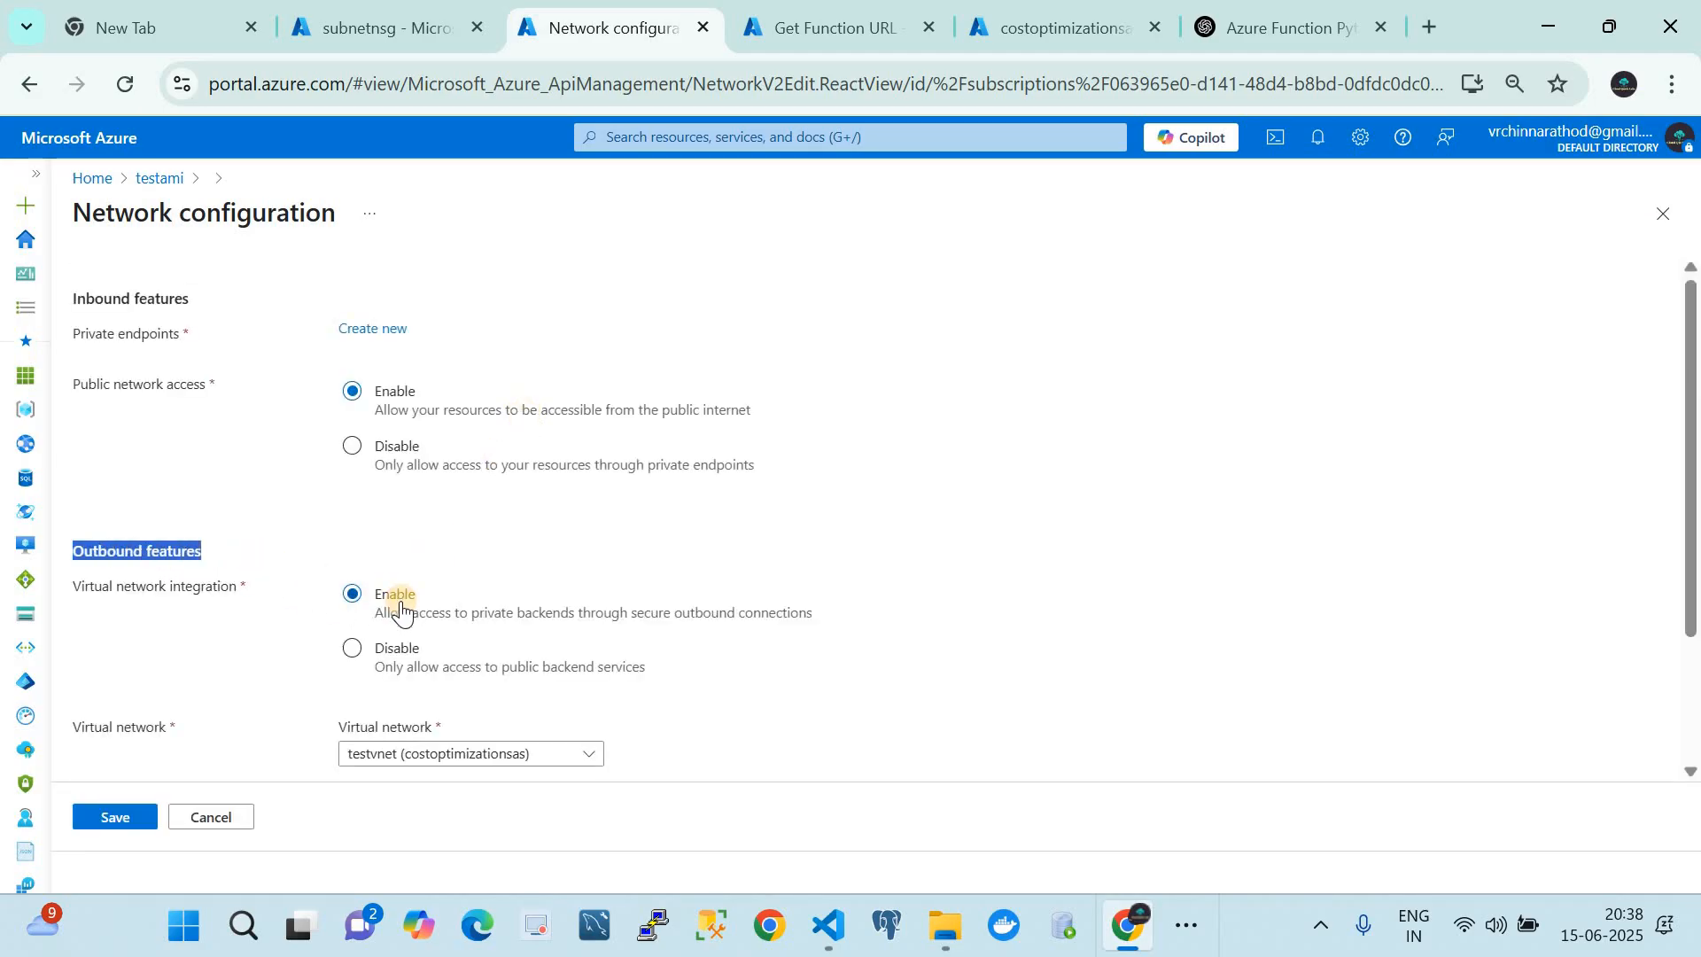
scroll(394, 598, "down", 2)
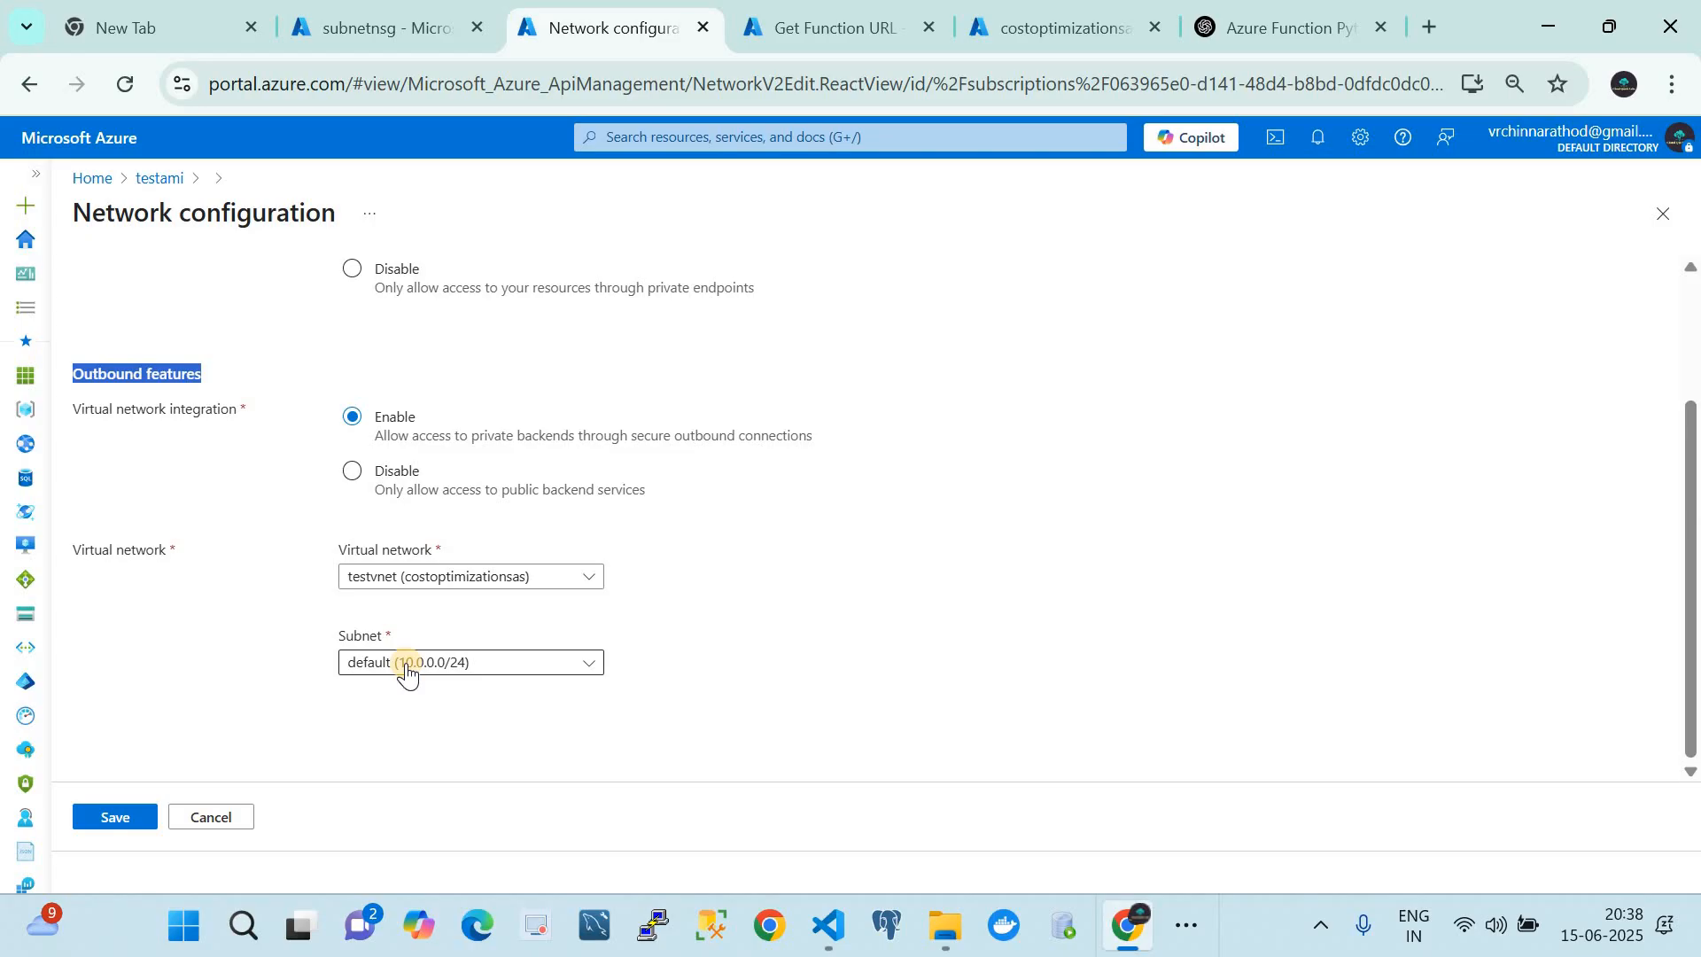
left_click(342, 26)
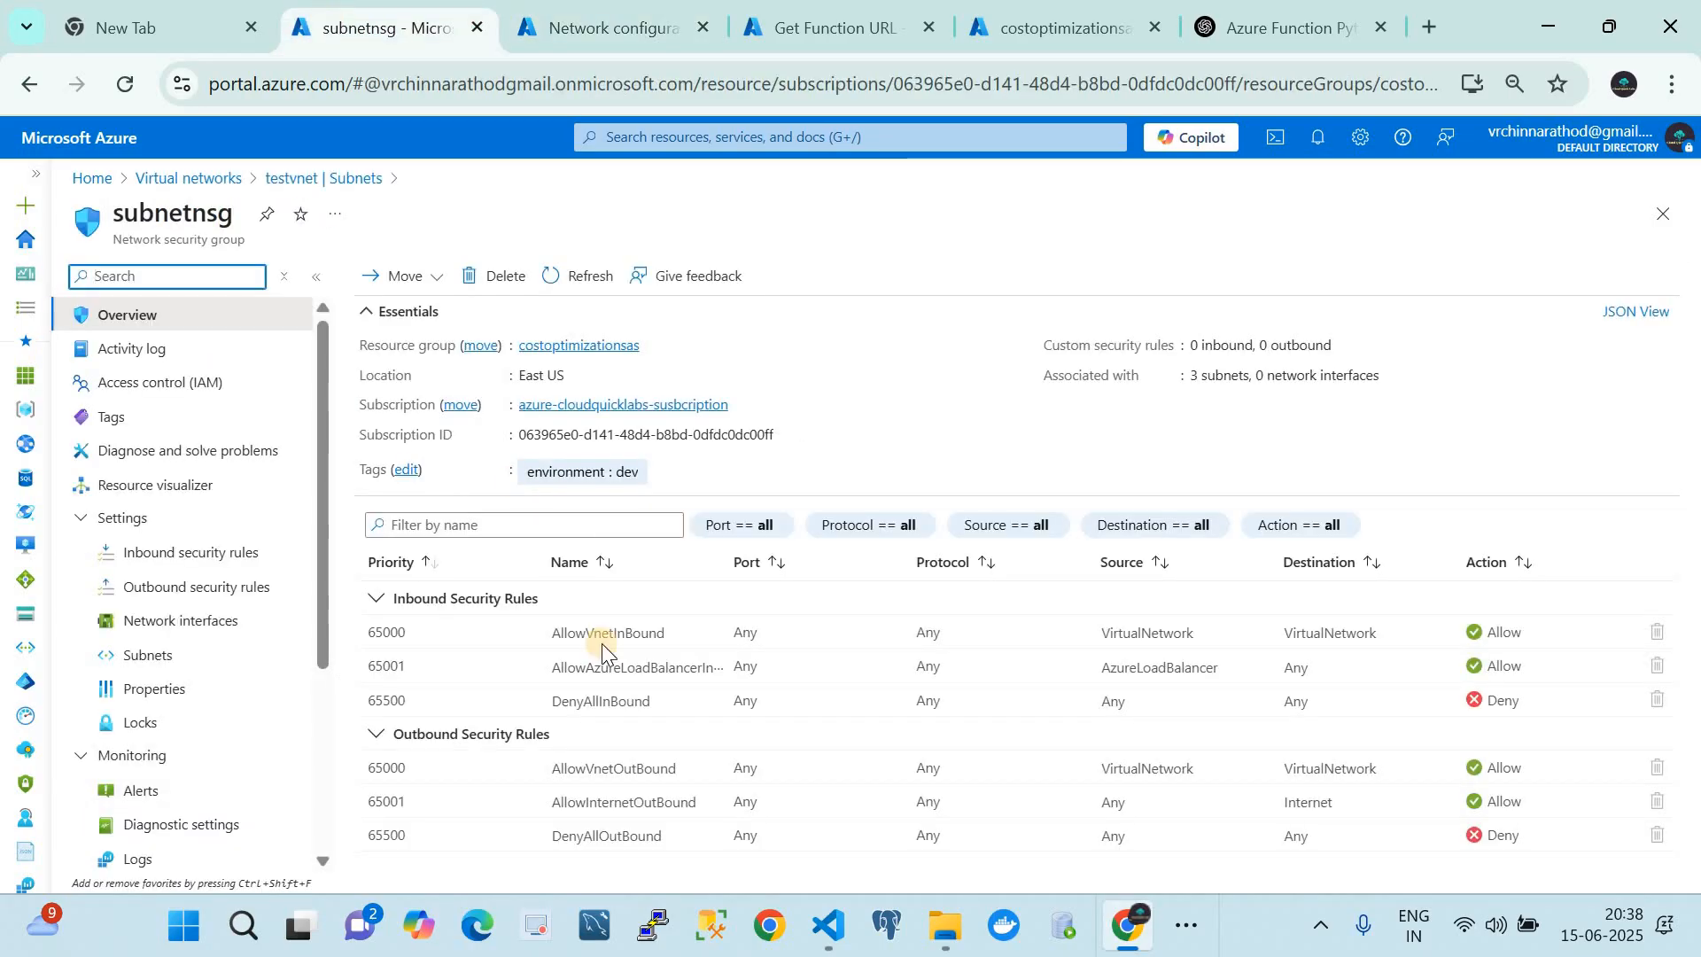
left_click(174, 657)
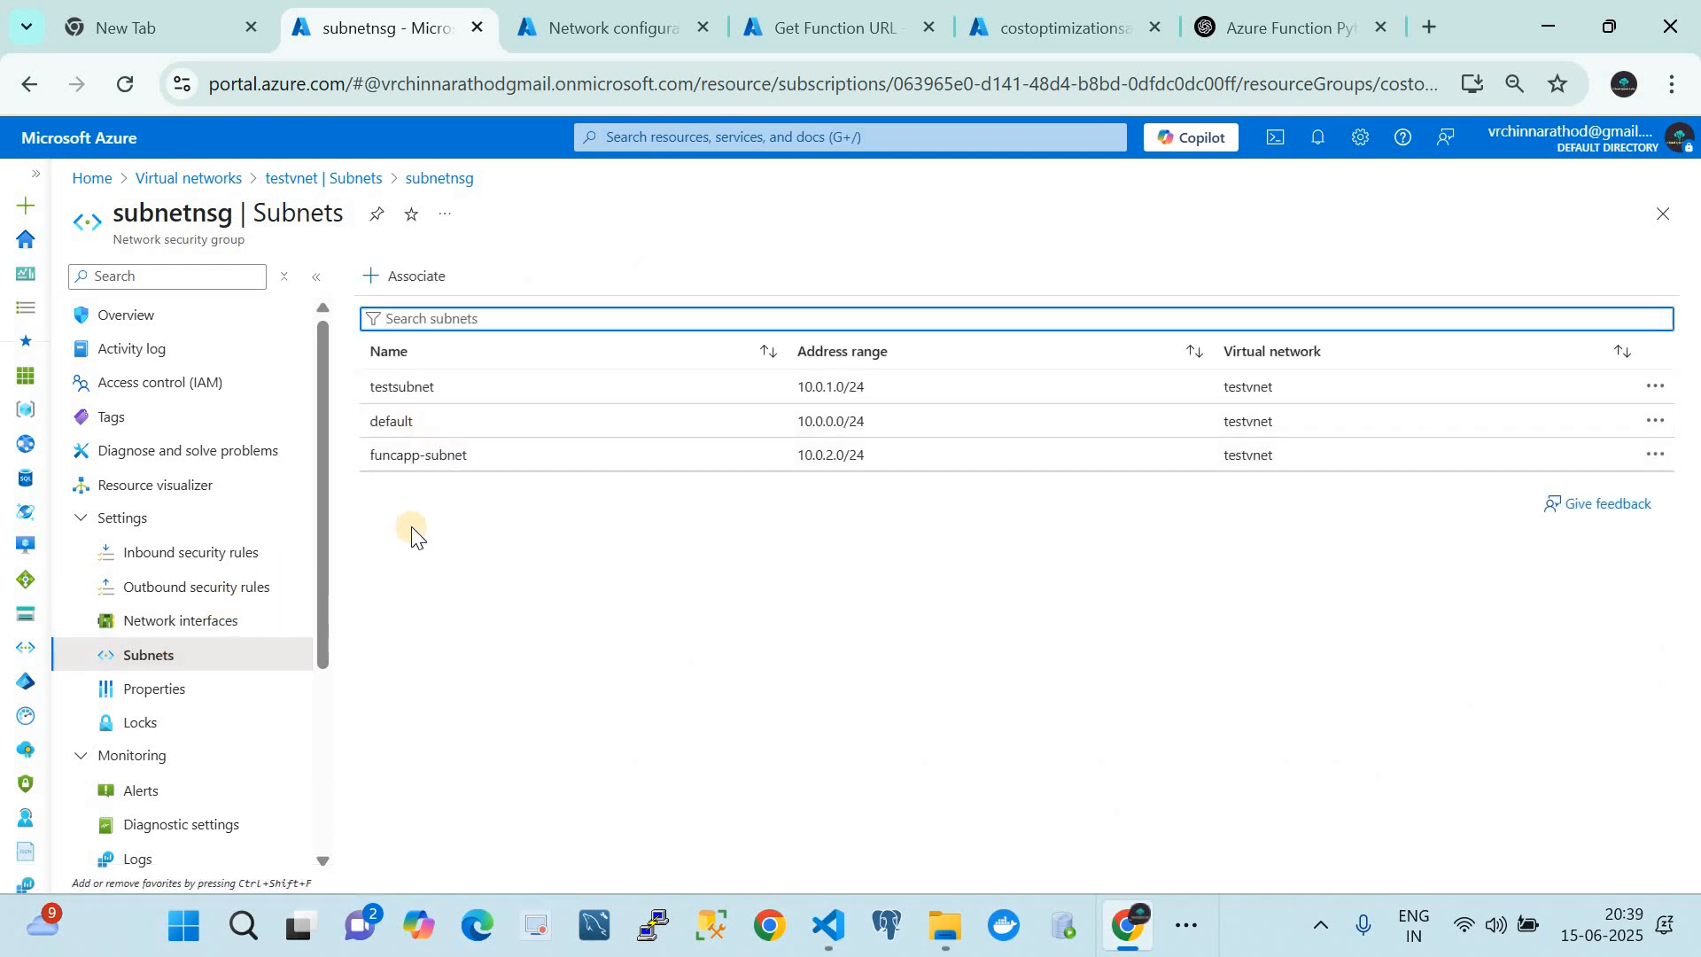
left_click(404, 428)
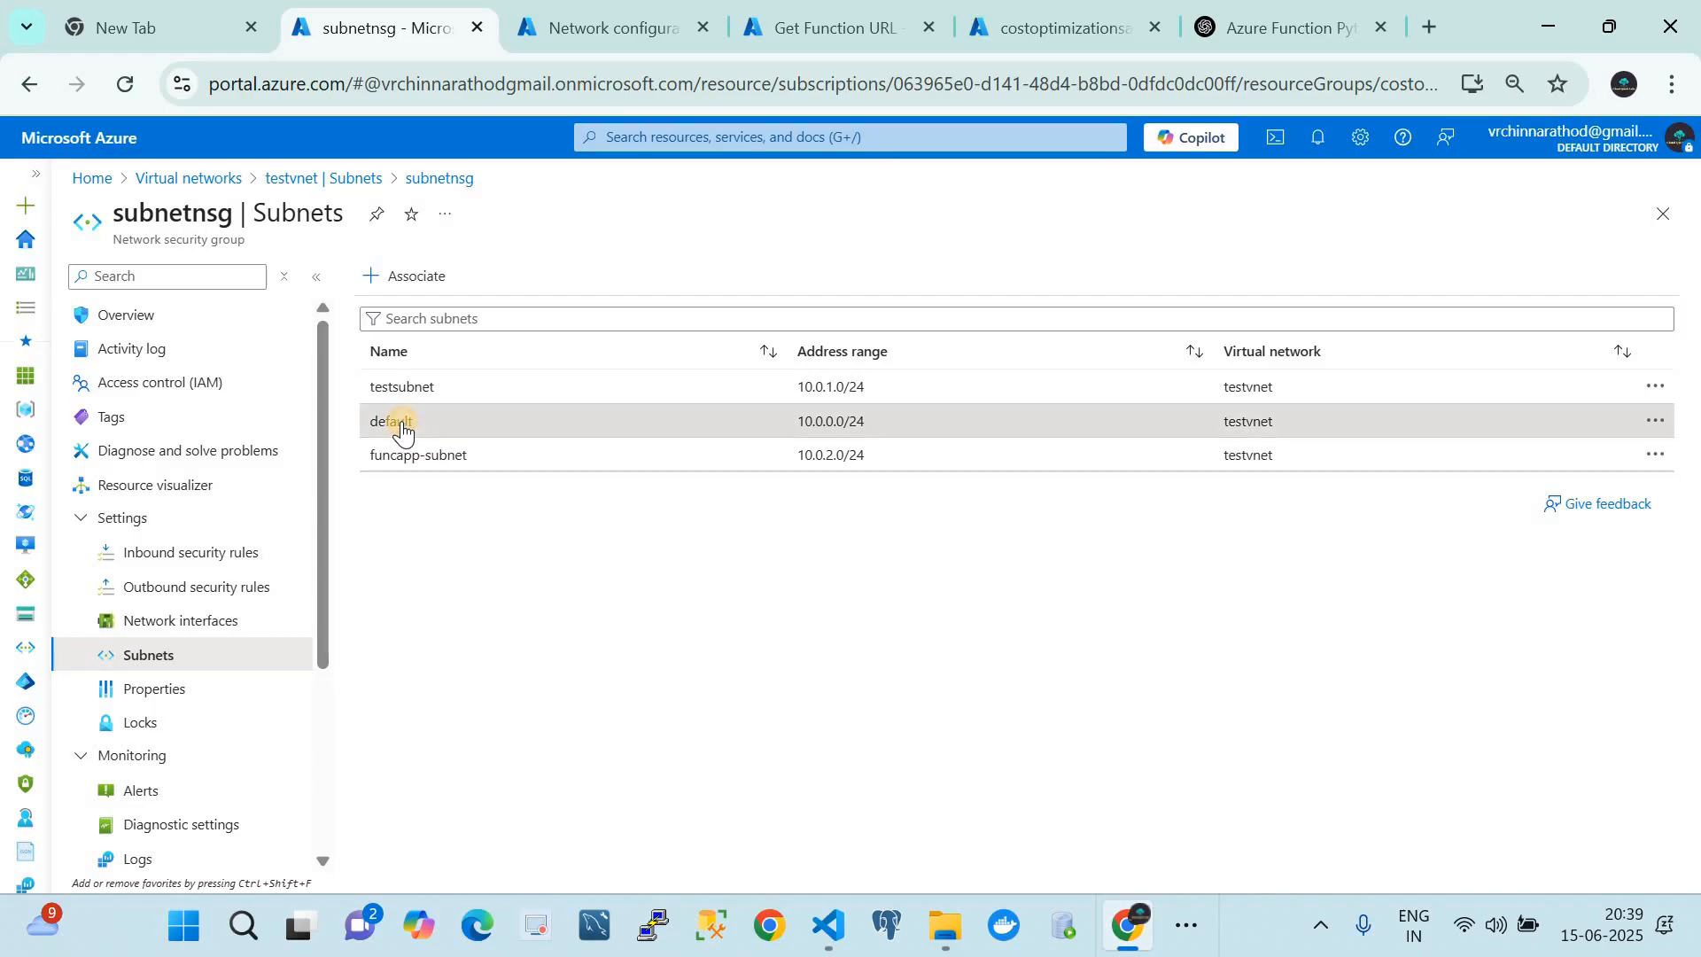
- Return to testvnet's subnets, select only the default subnet, and examine its delegation
left_click(347, 181)
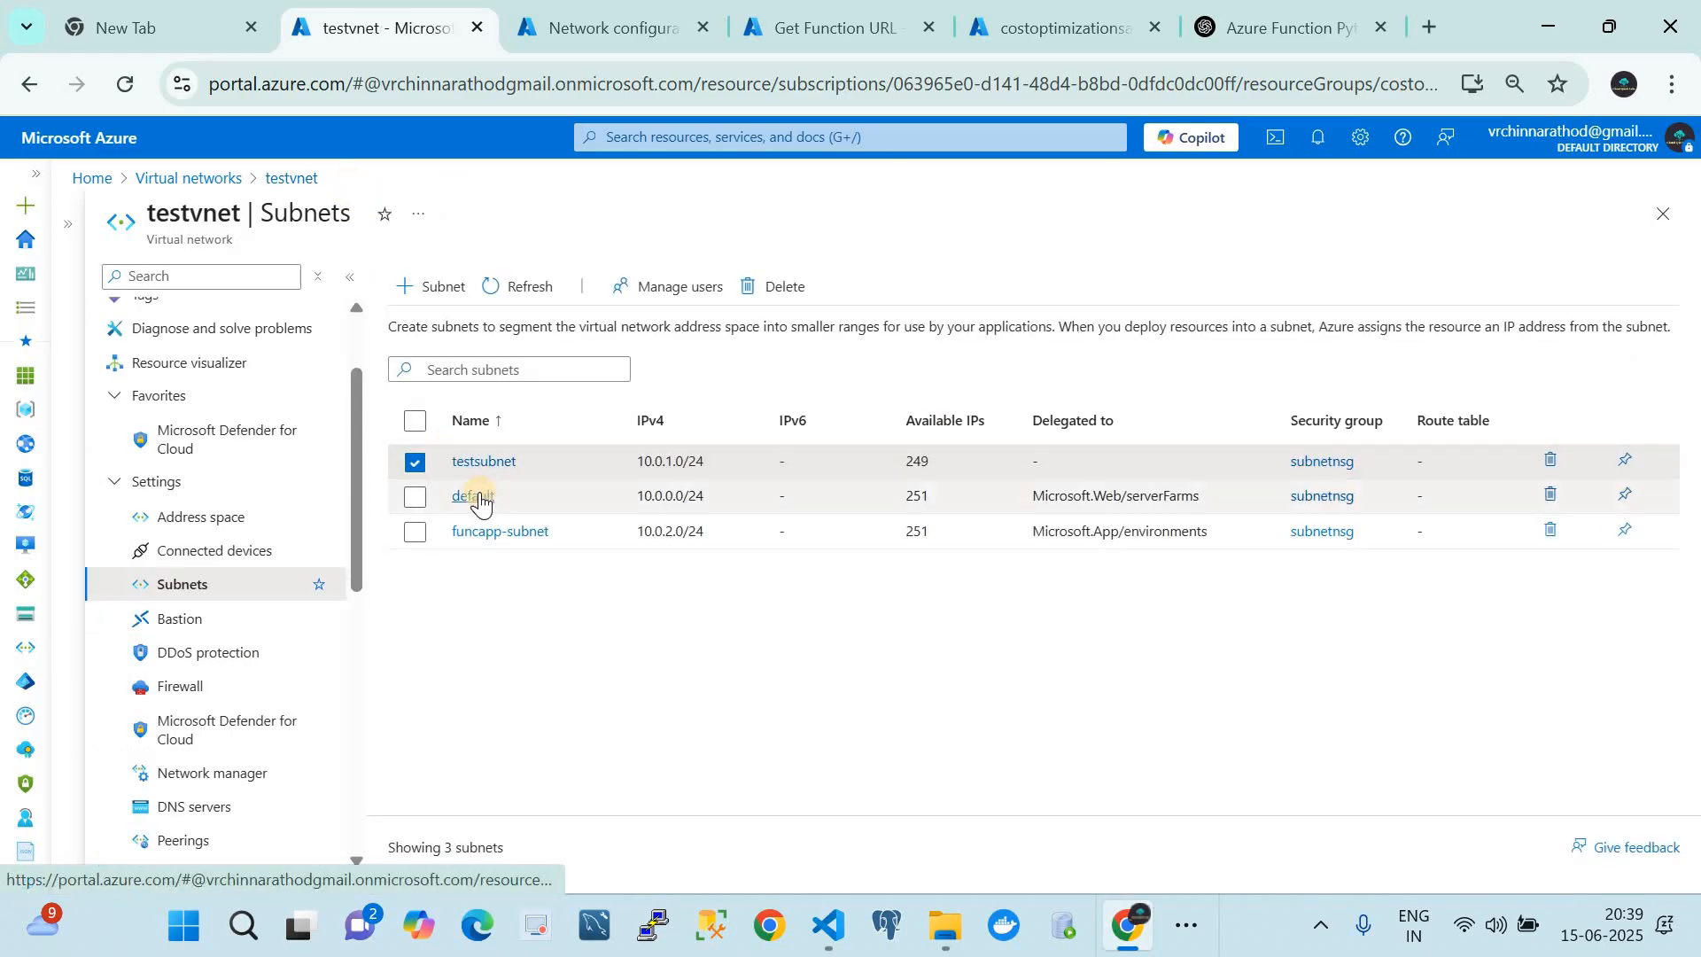
left_click(416, 463)
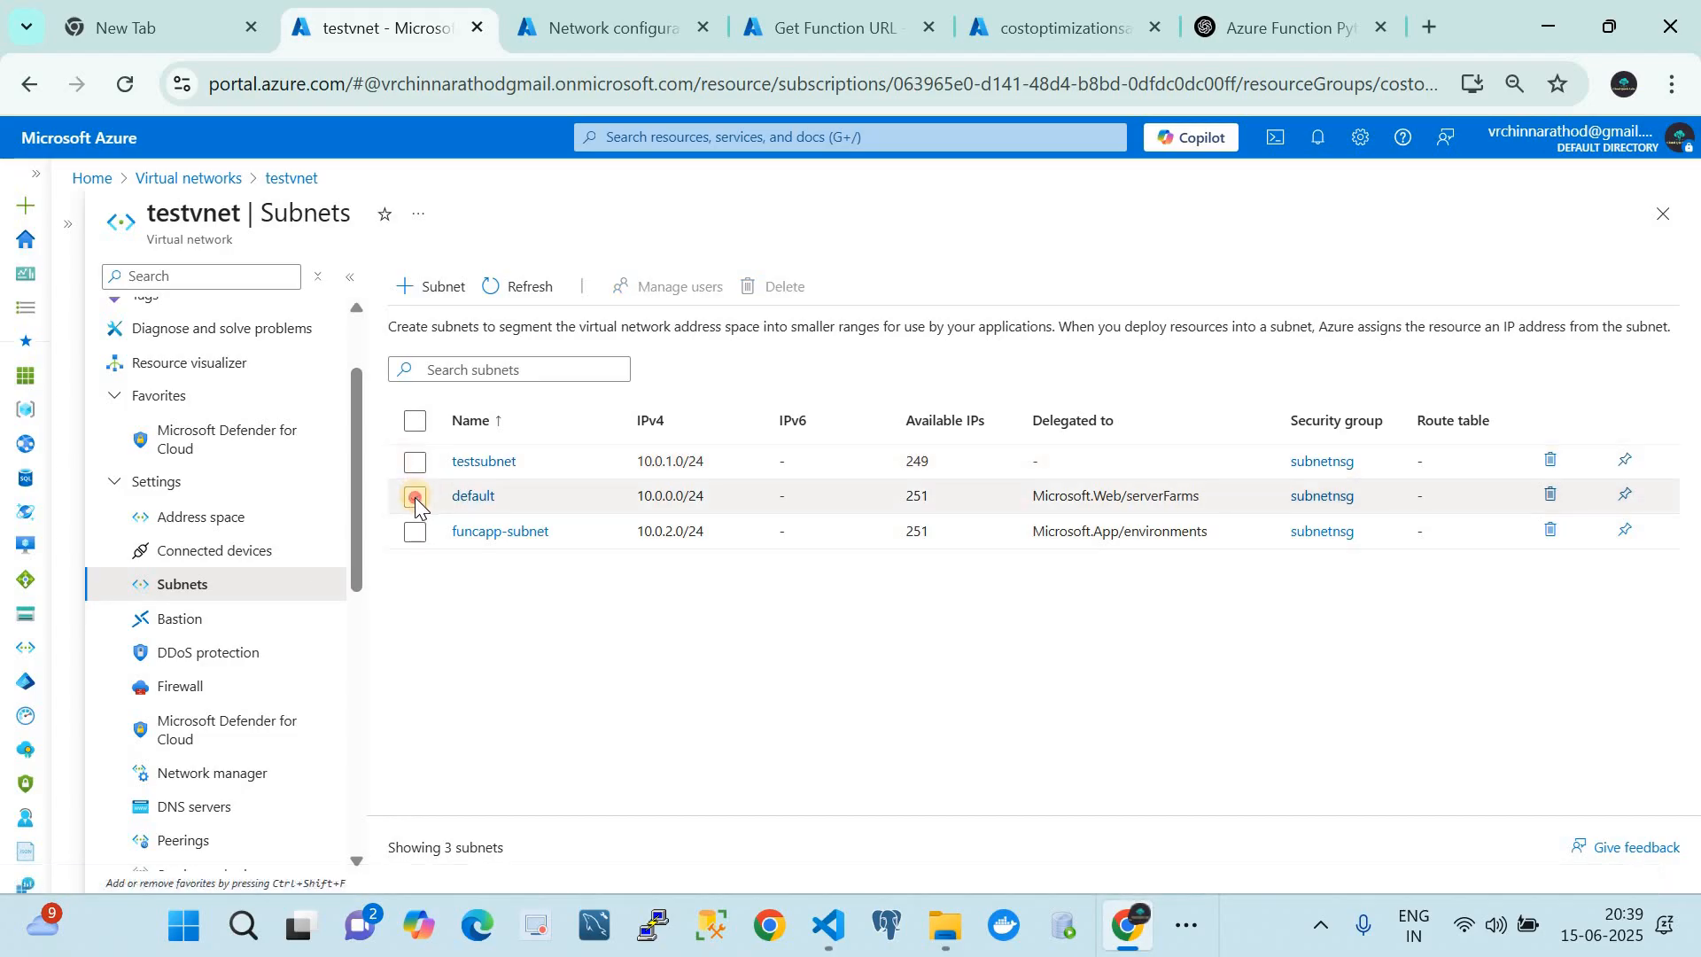
left_click(416, 497)
left_click_drag(1261, 487, 1028, 502)
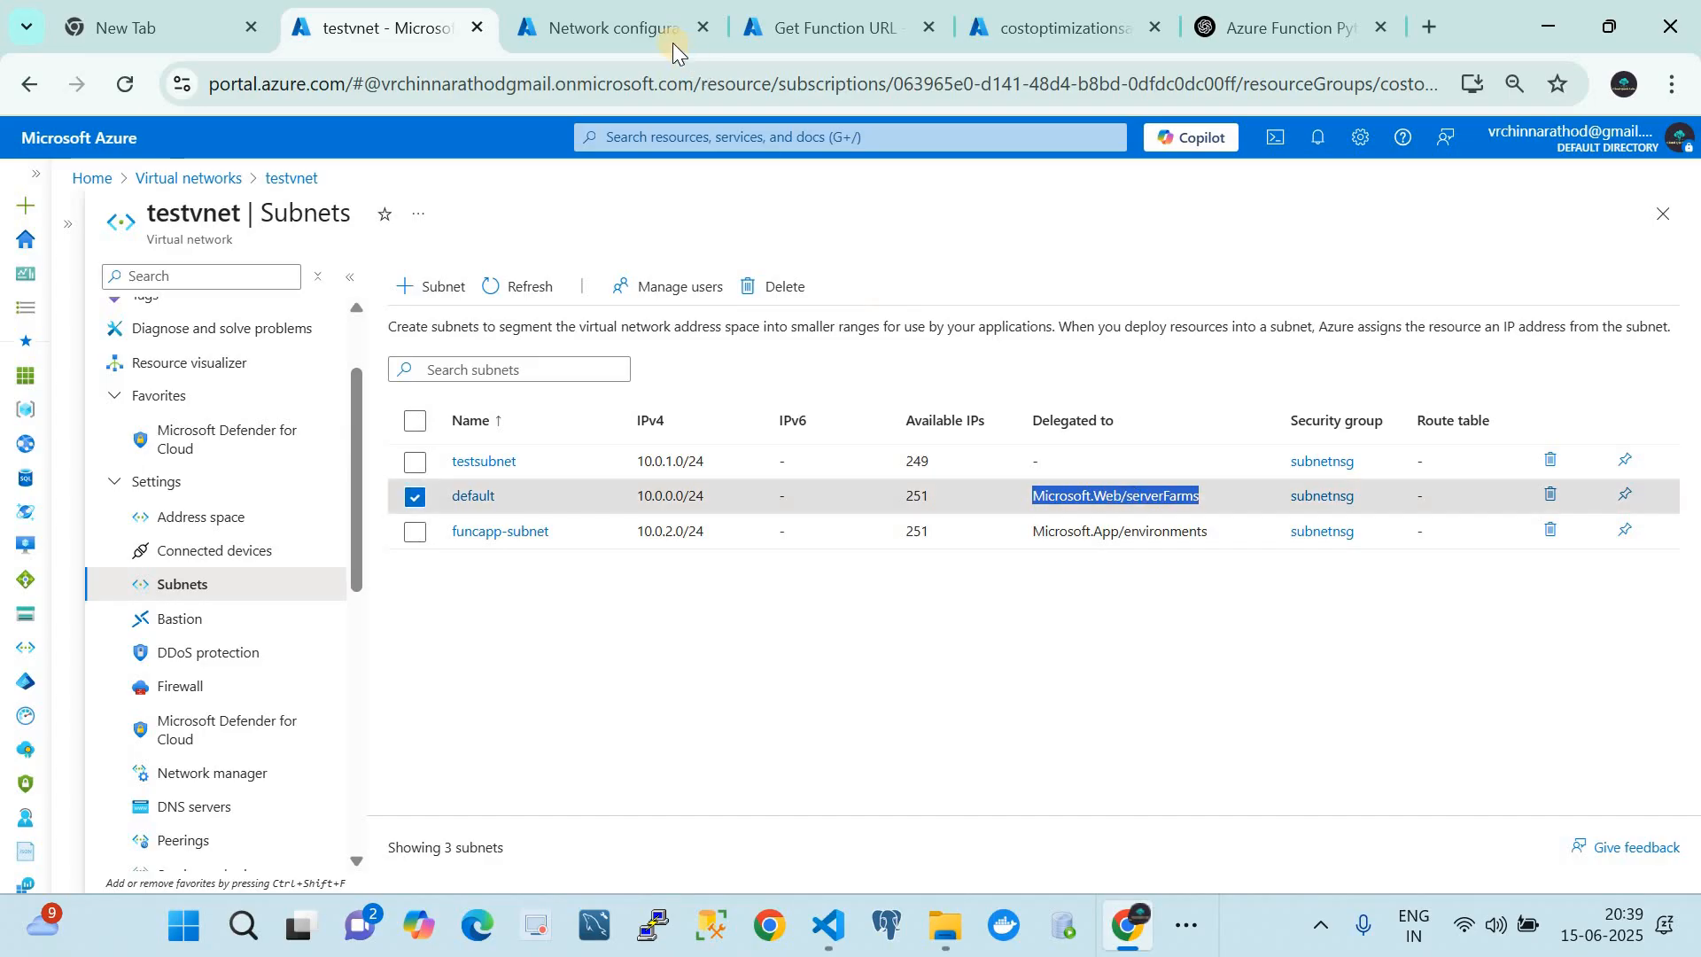
- Leave testami's network configuration without saving, and open funcappapi's backend settings to inspect the service URL
left_click(640, 34)
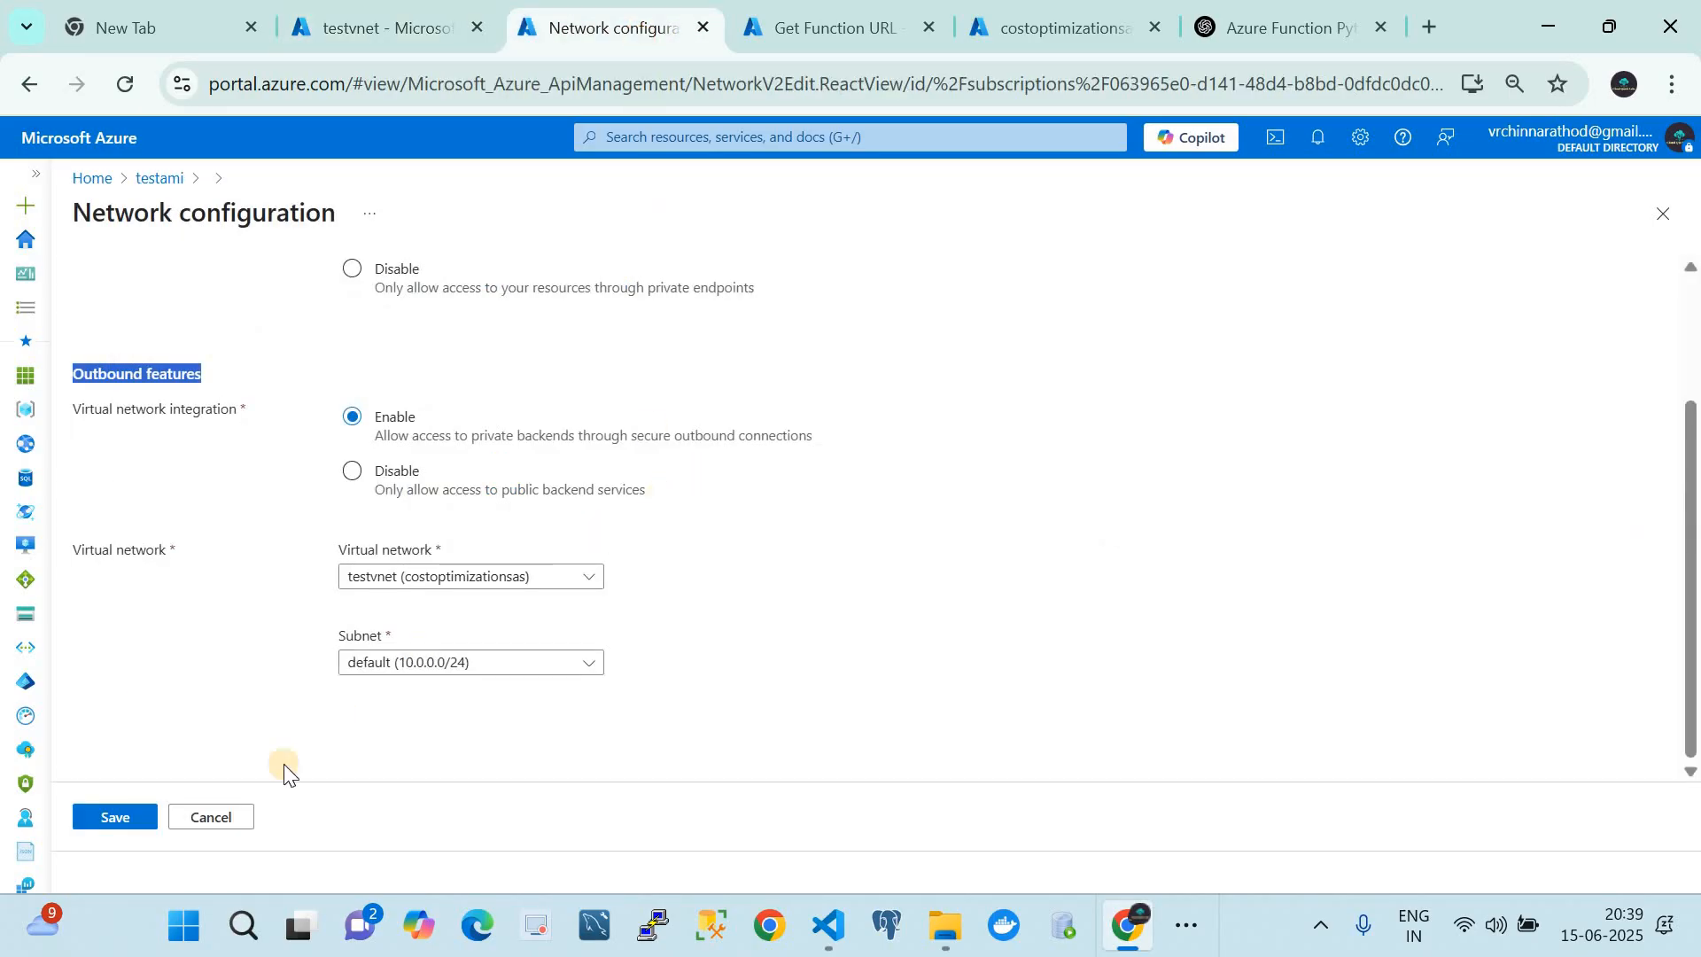
left_click(208, 817)
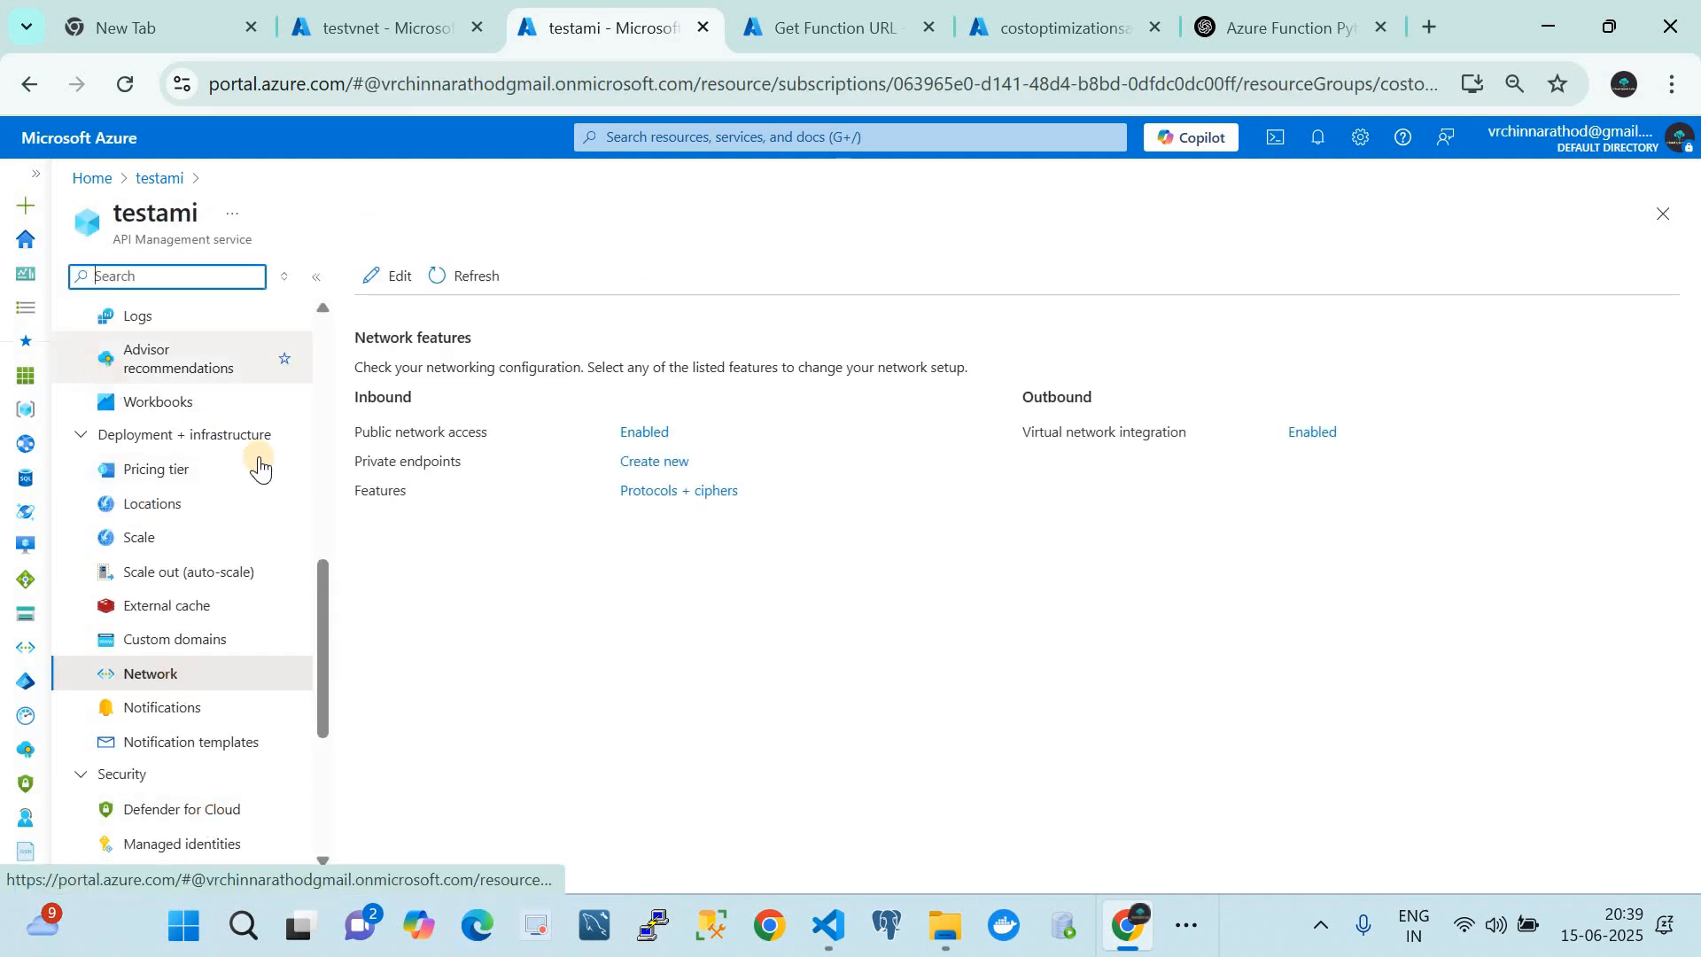
scroll(254, 456, "up", 8)
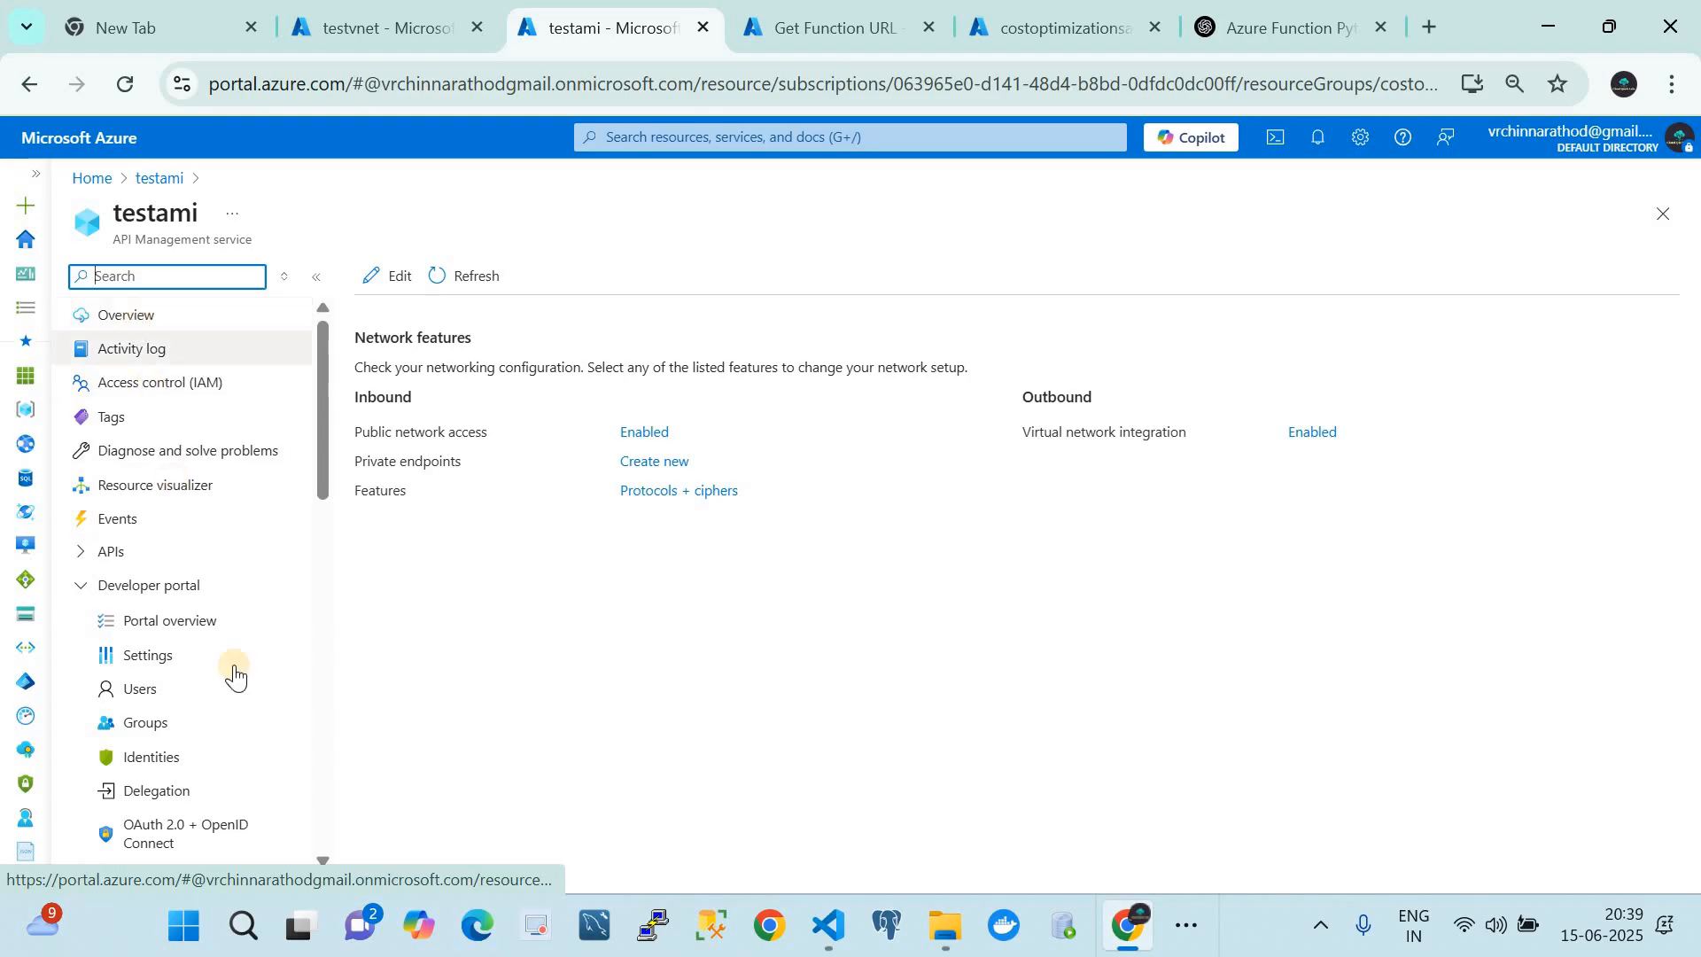
scroll(235, 671, "down", 4)
scroll(235, 673, "up", 4)
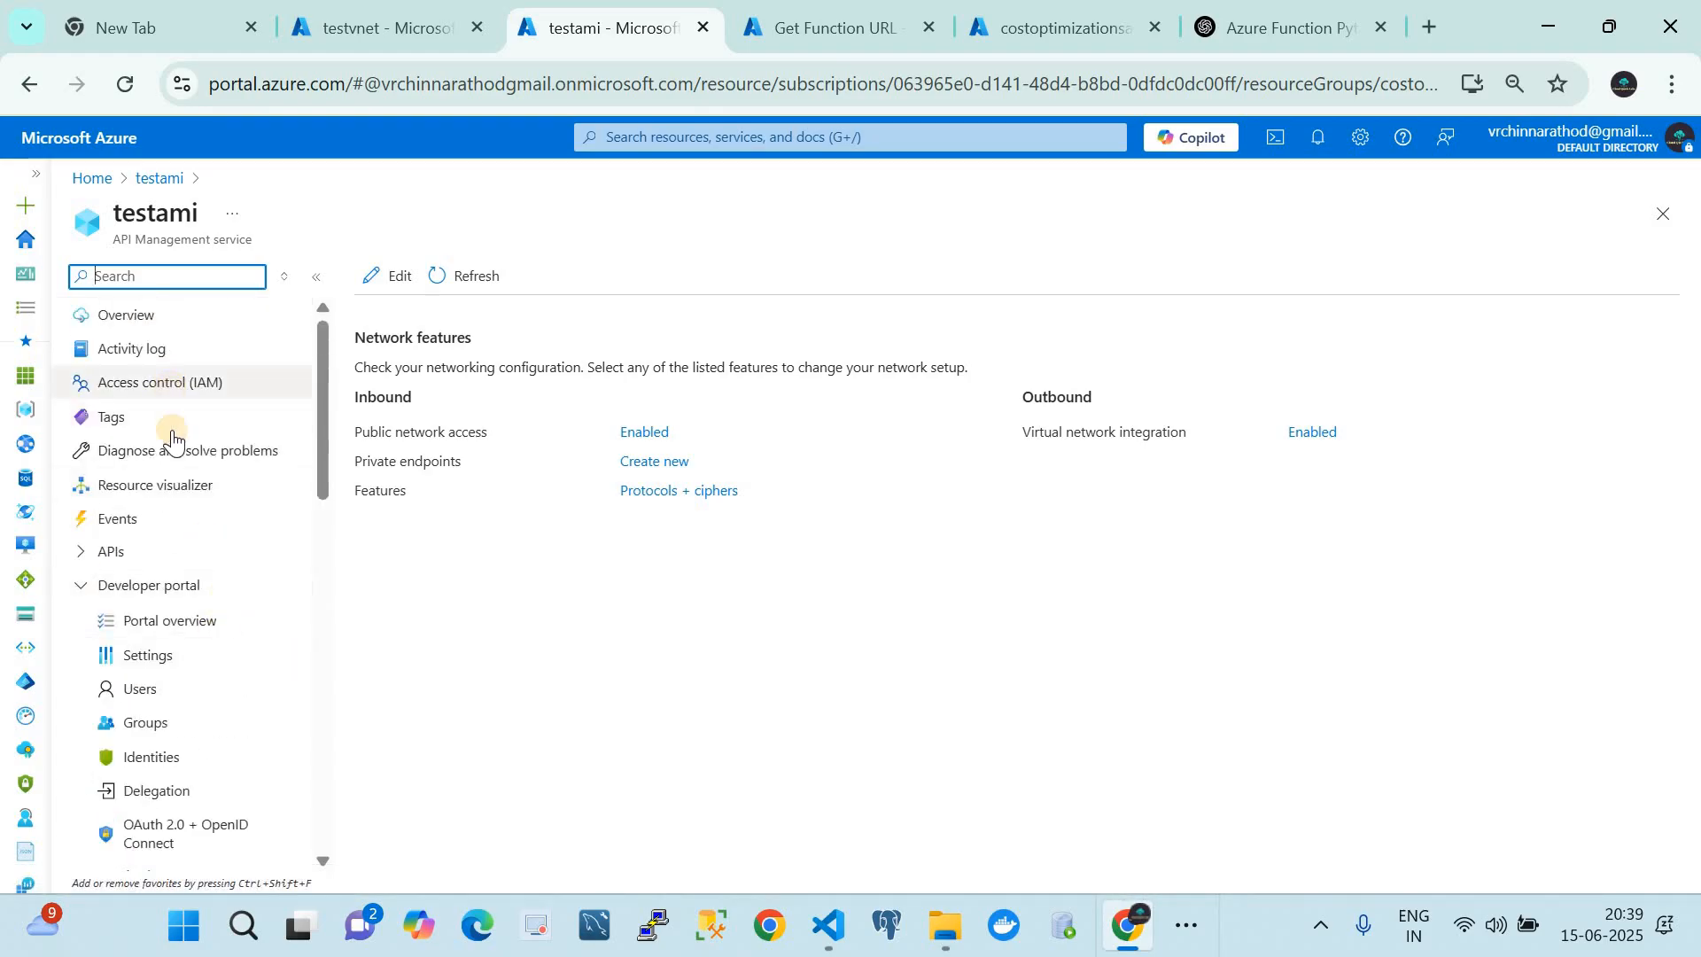
left_click(82, 551)
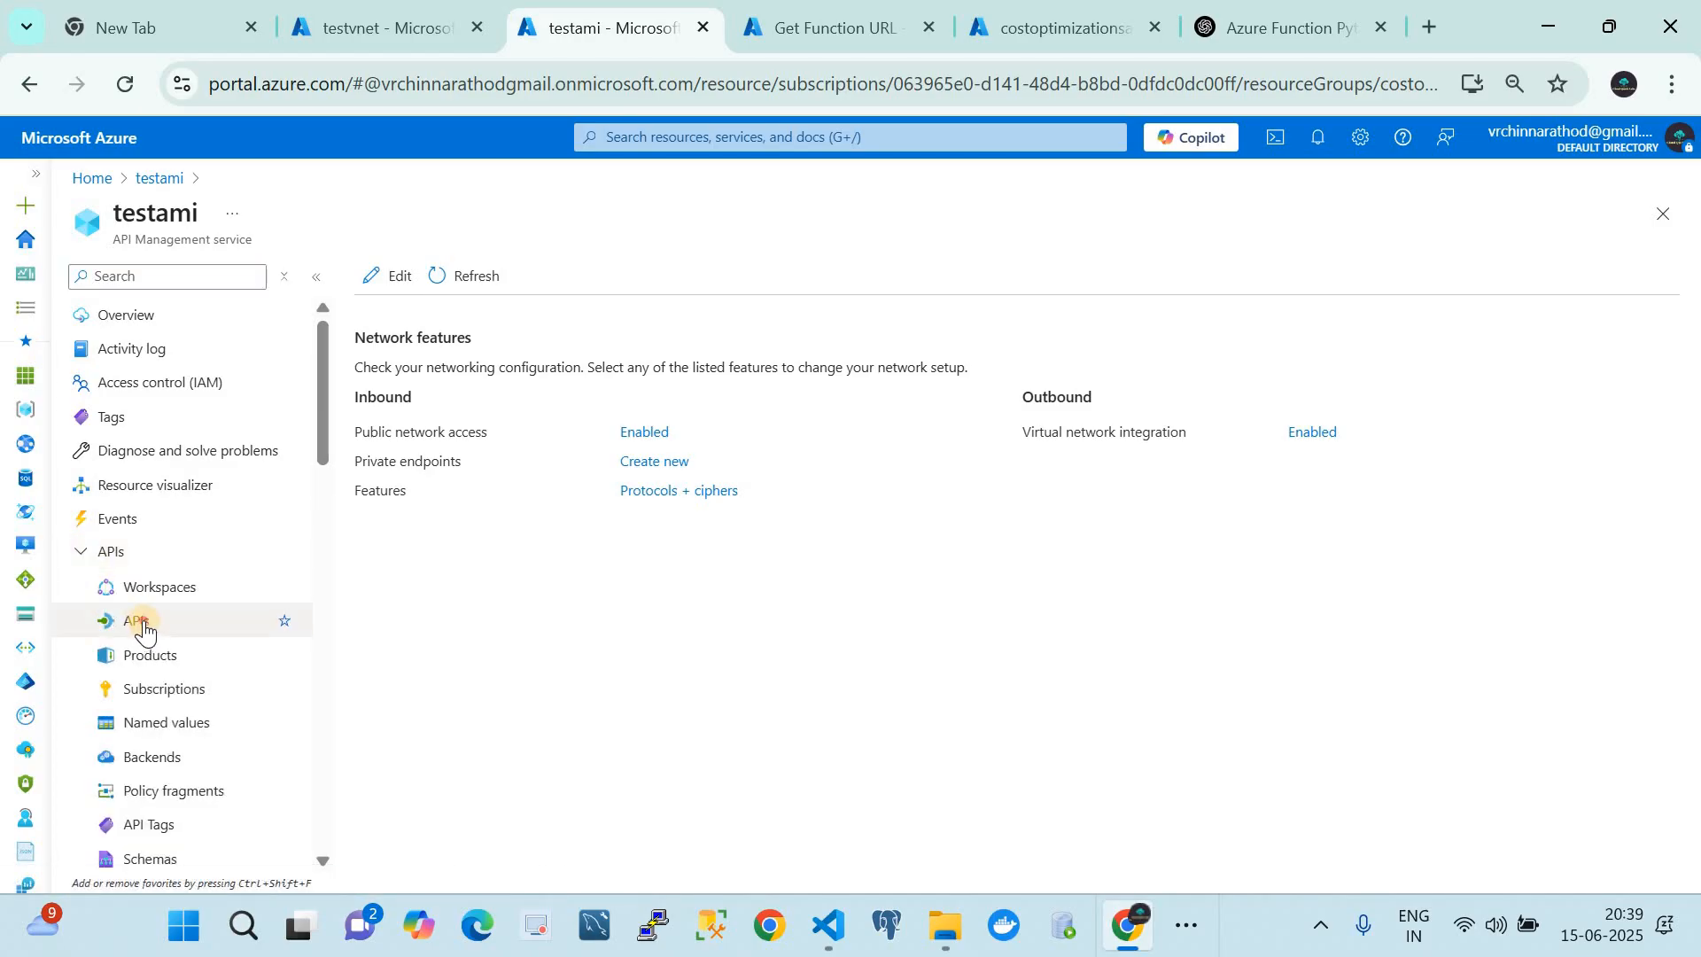
left_click(143, 627)
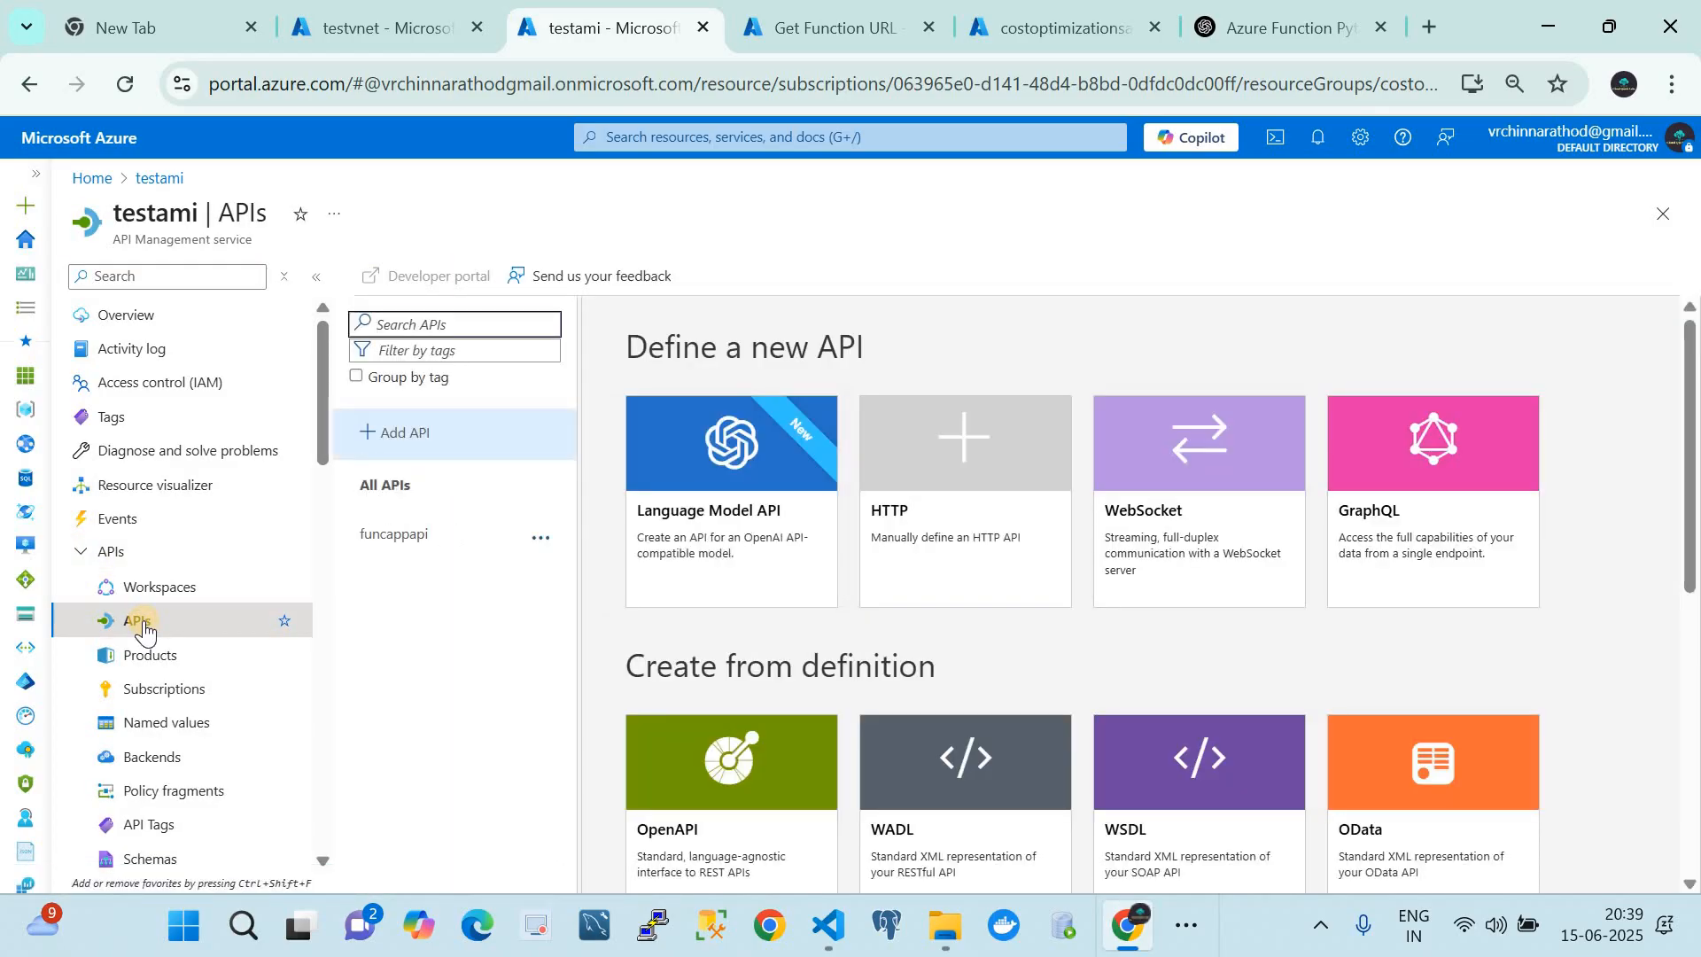
left_click(394, 536)
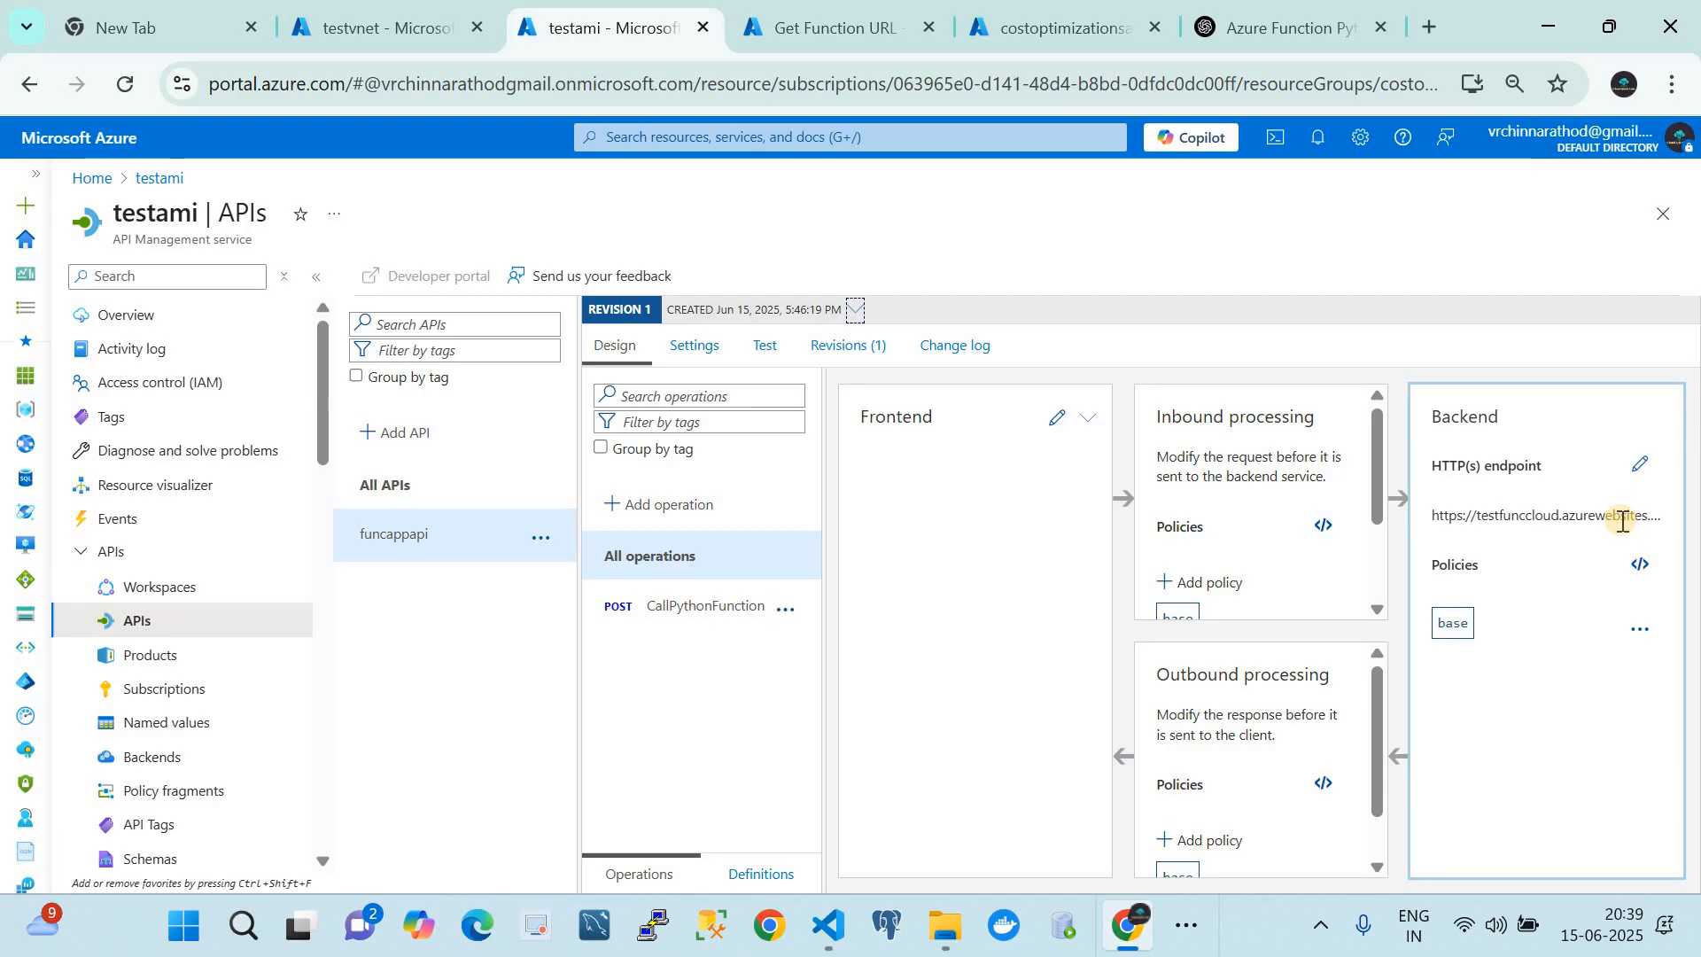
left_click(1640, 463)
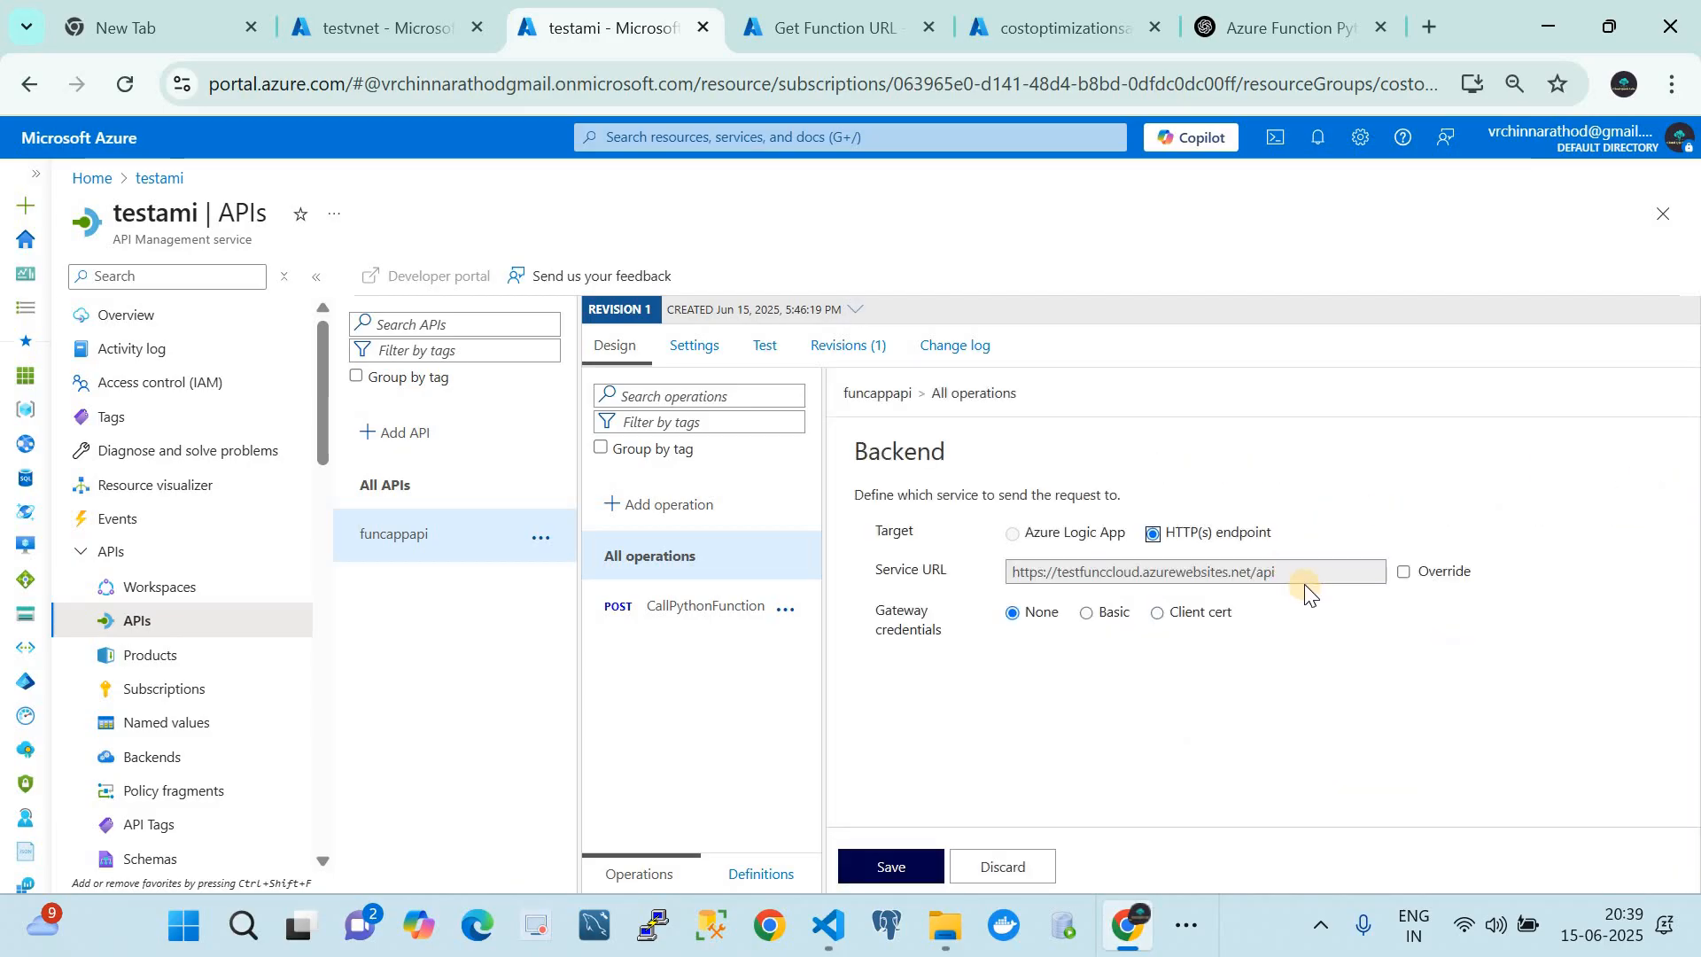
left_click_drag(1276, 572, 980, 576)
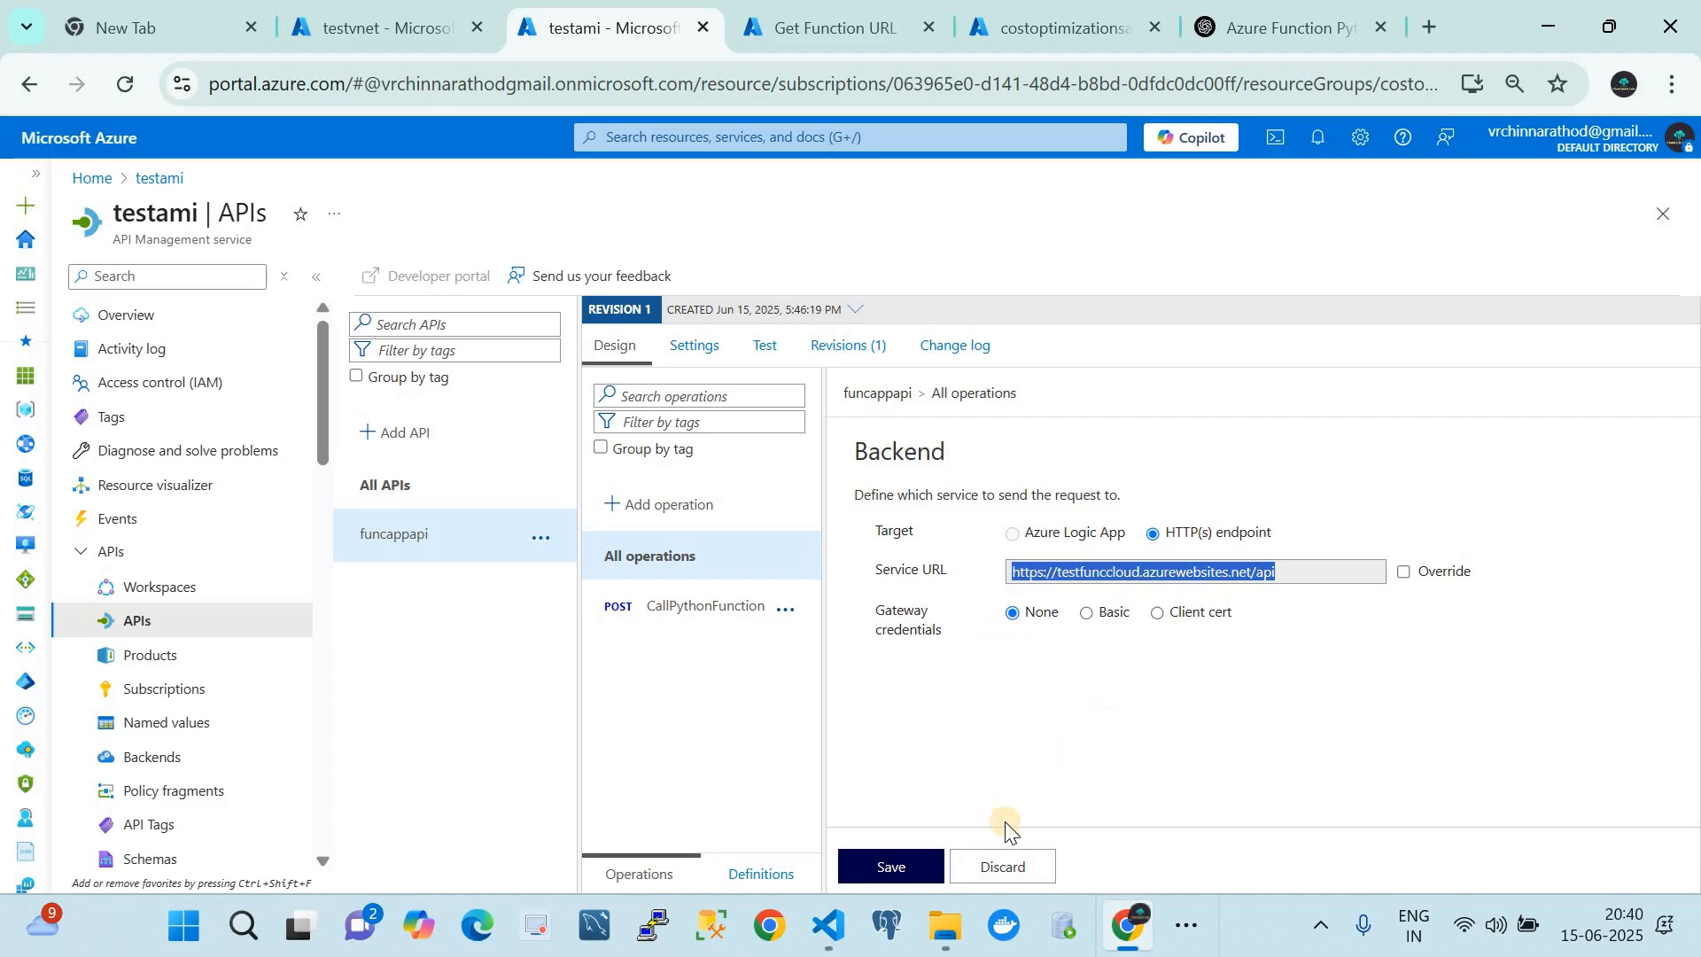
- Switch to VS Code, close policyhelpfile.txt and TestFunctionApp.py, hide the file explorer, and clear the terminal
left_click(829, 926)
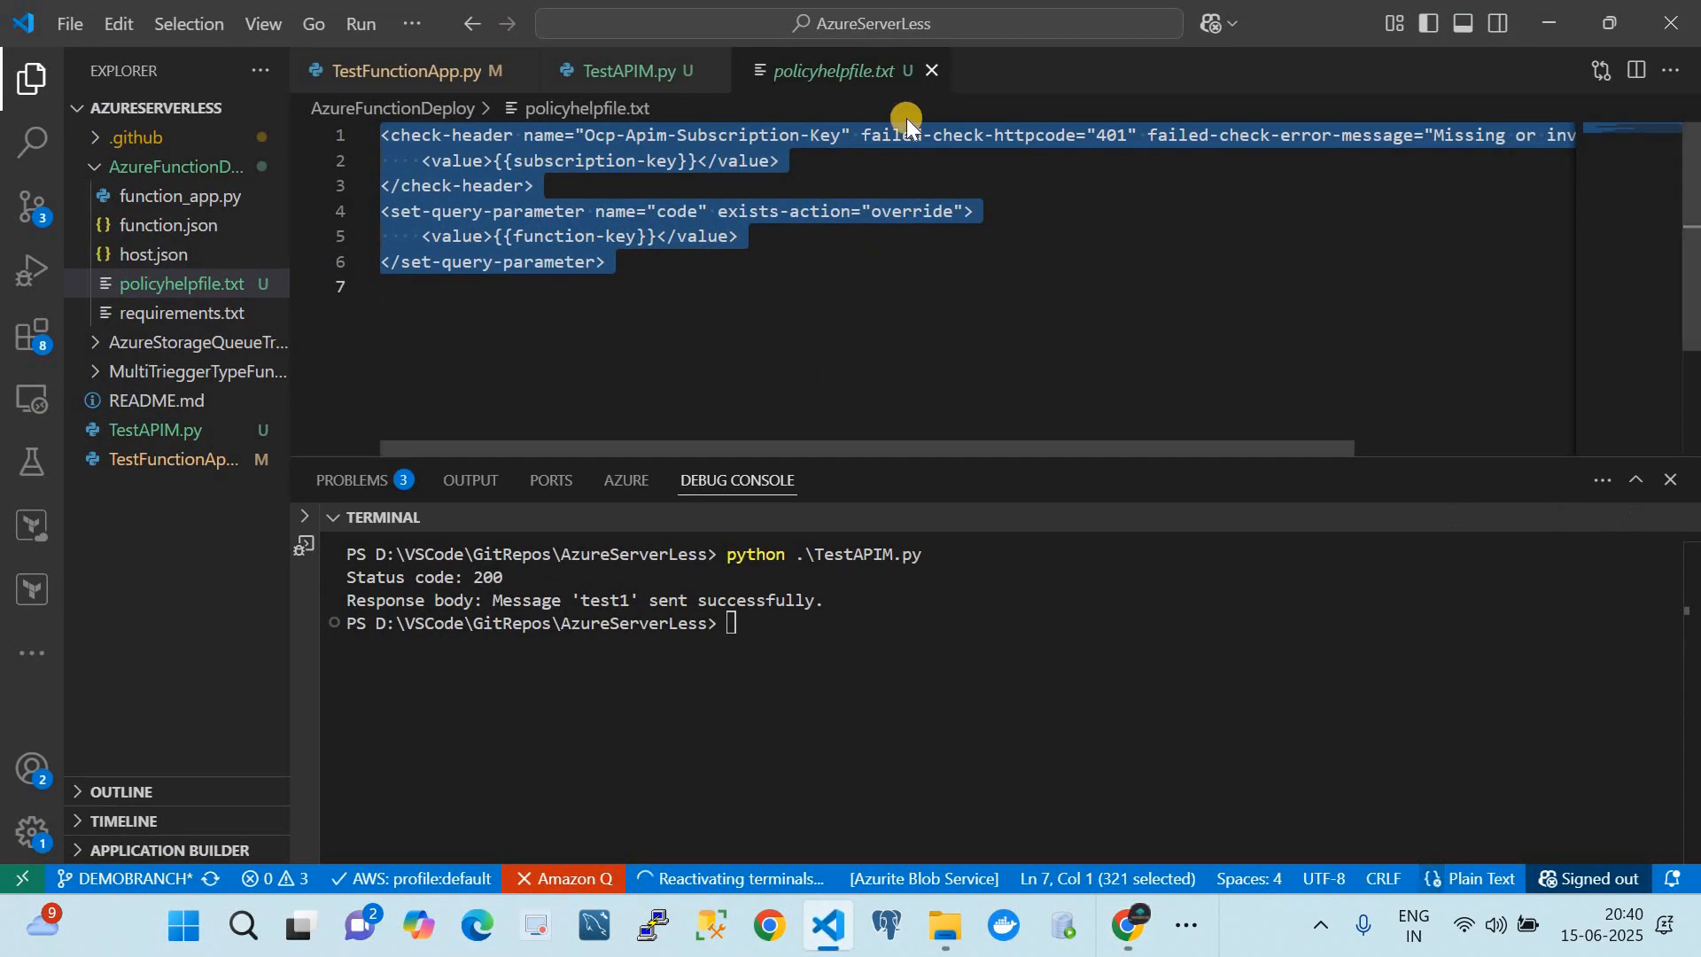
left_click(932, 71)
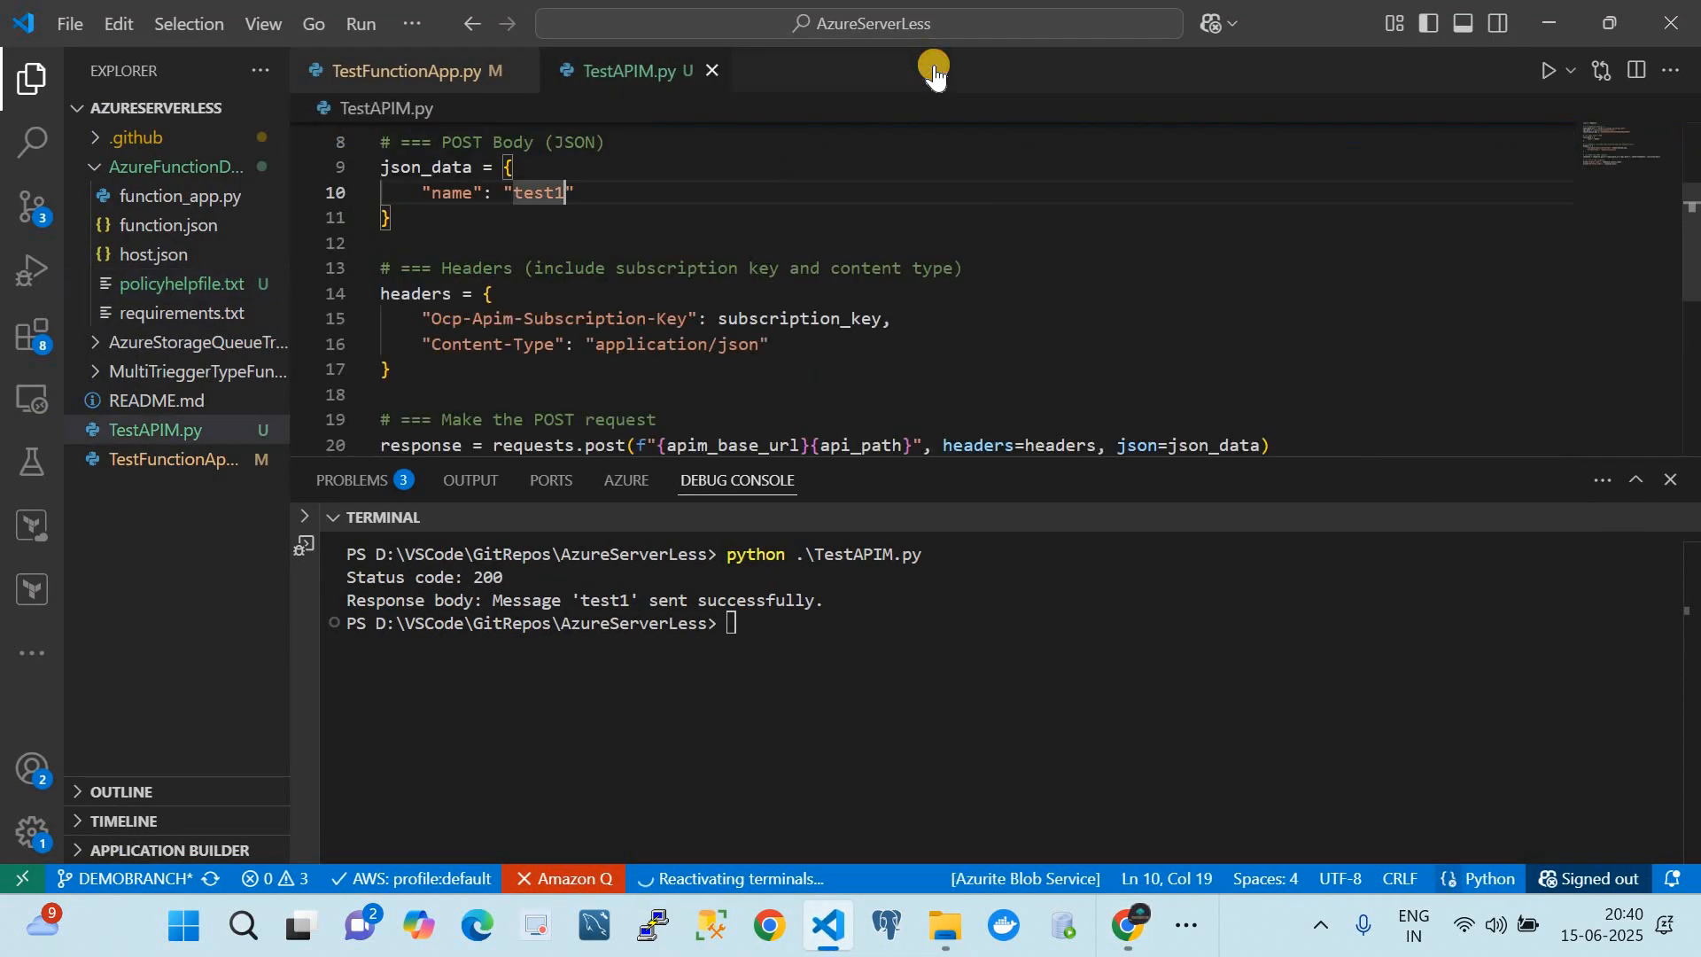
left_click(521, 71)
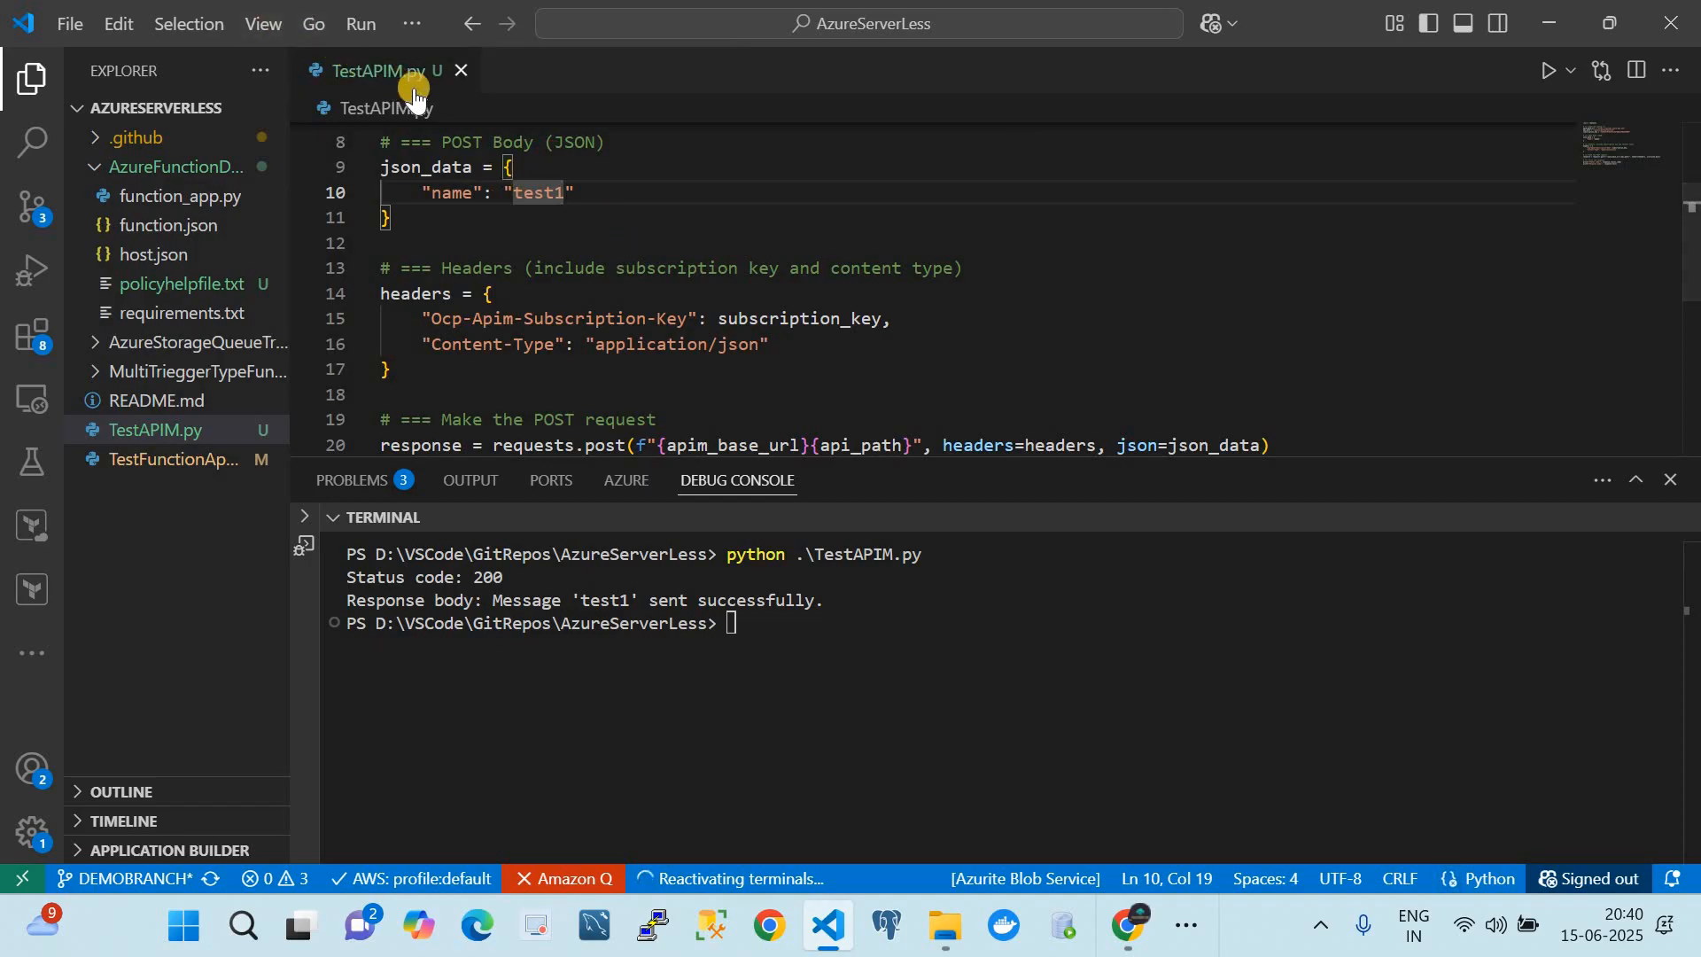
scroll(519, 215, "up", 3)
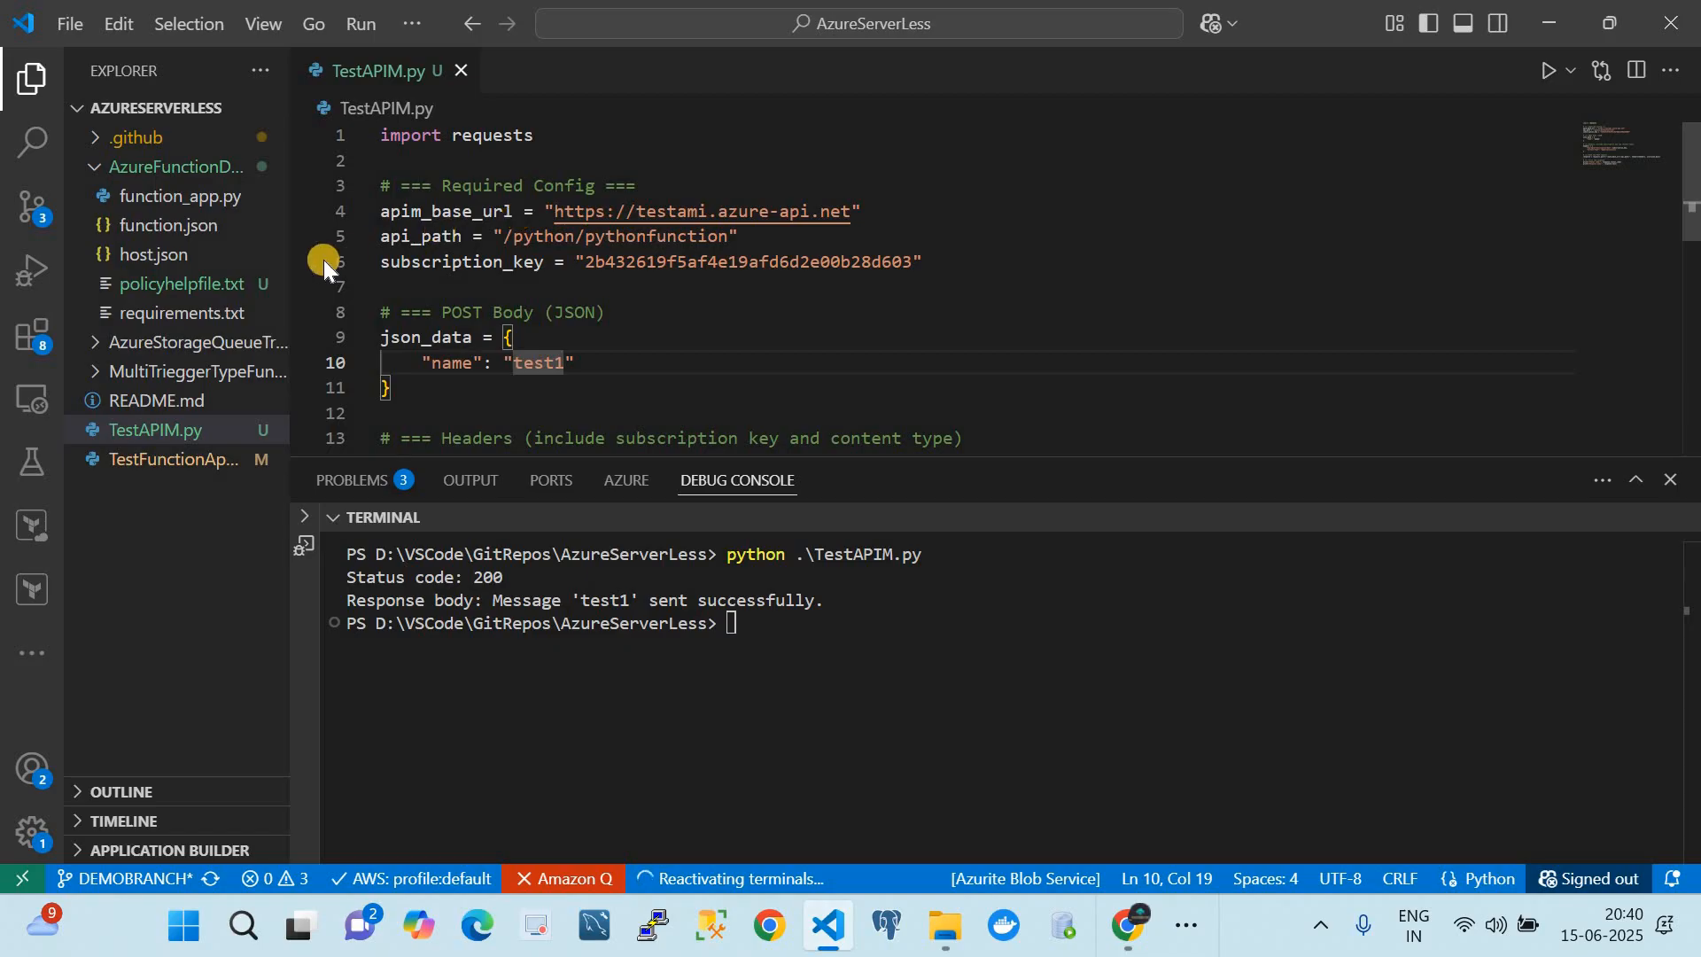
left_click_drag(288, 260, 80, 265)
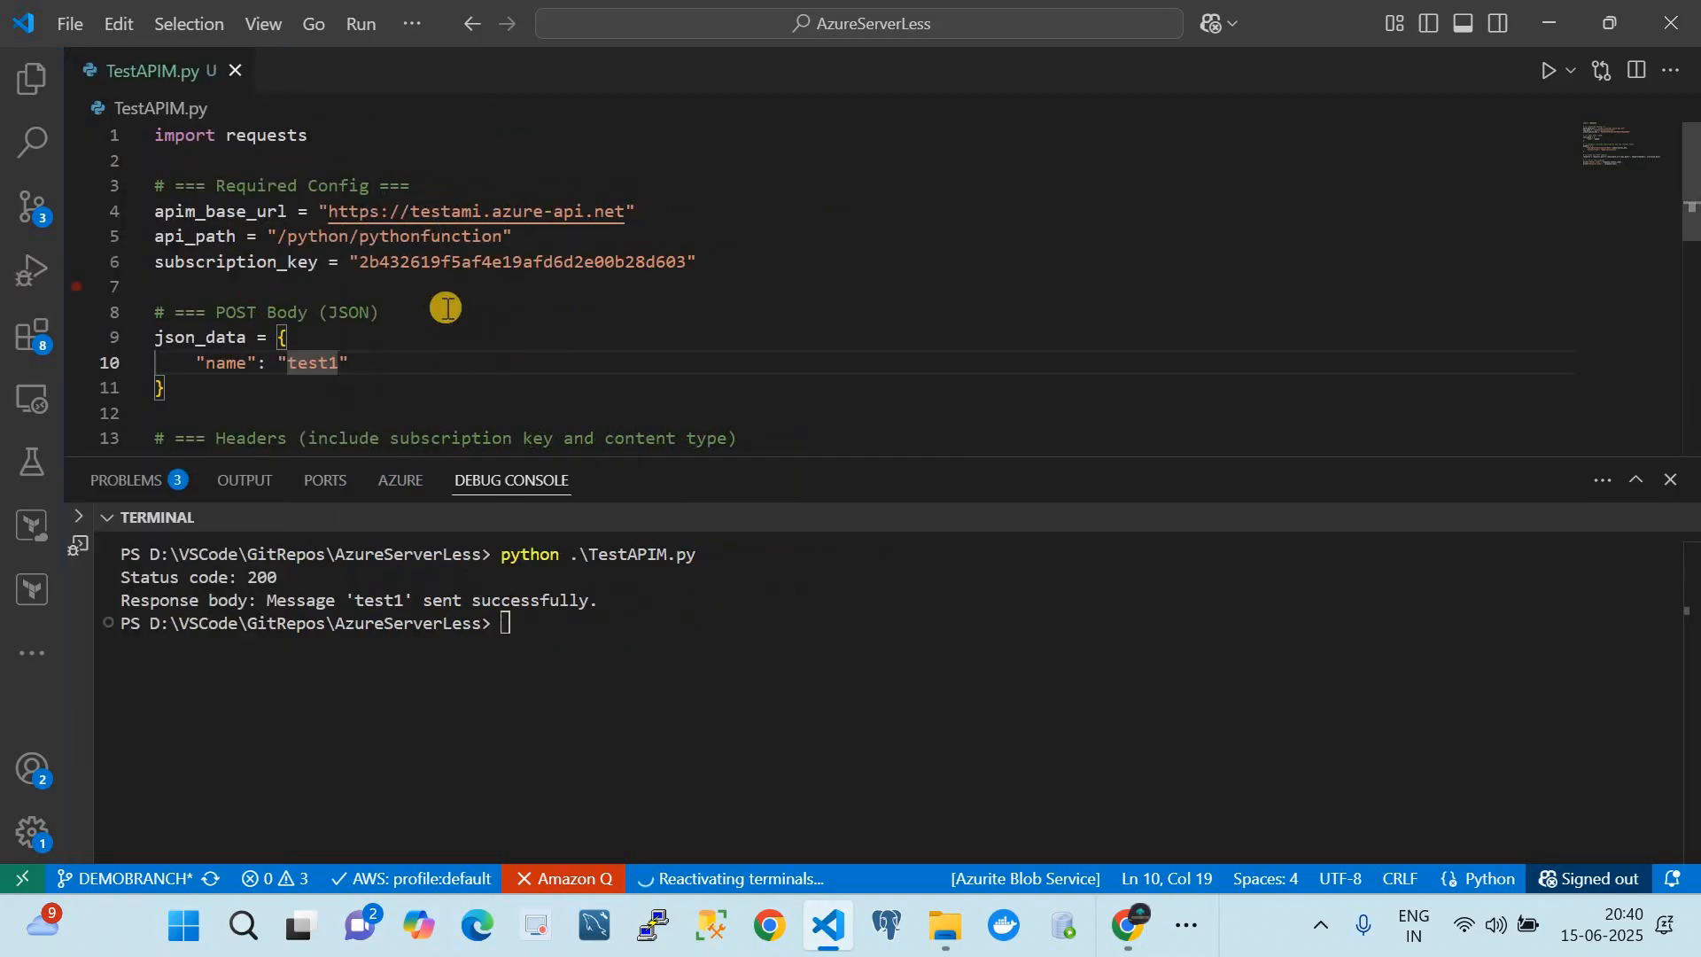
left_click(571, 641)
key("ctrl+l")
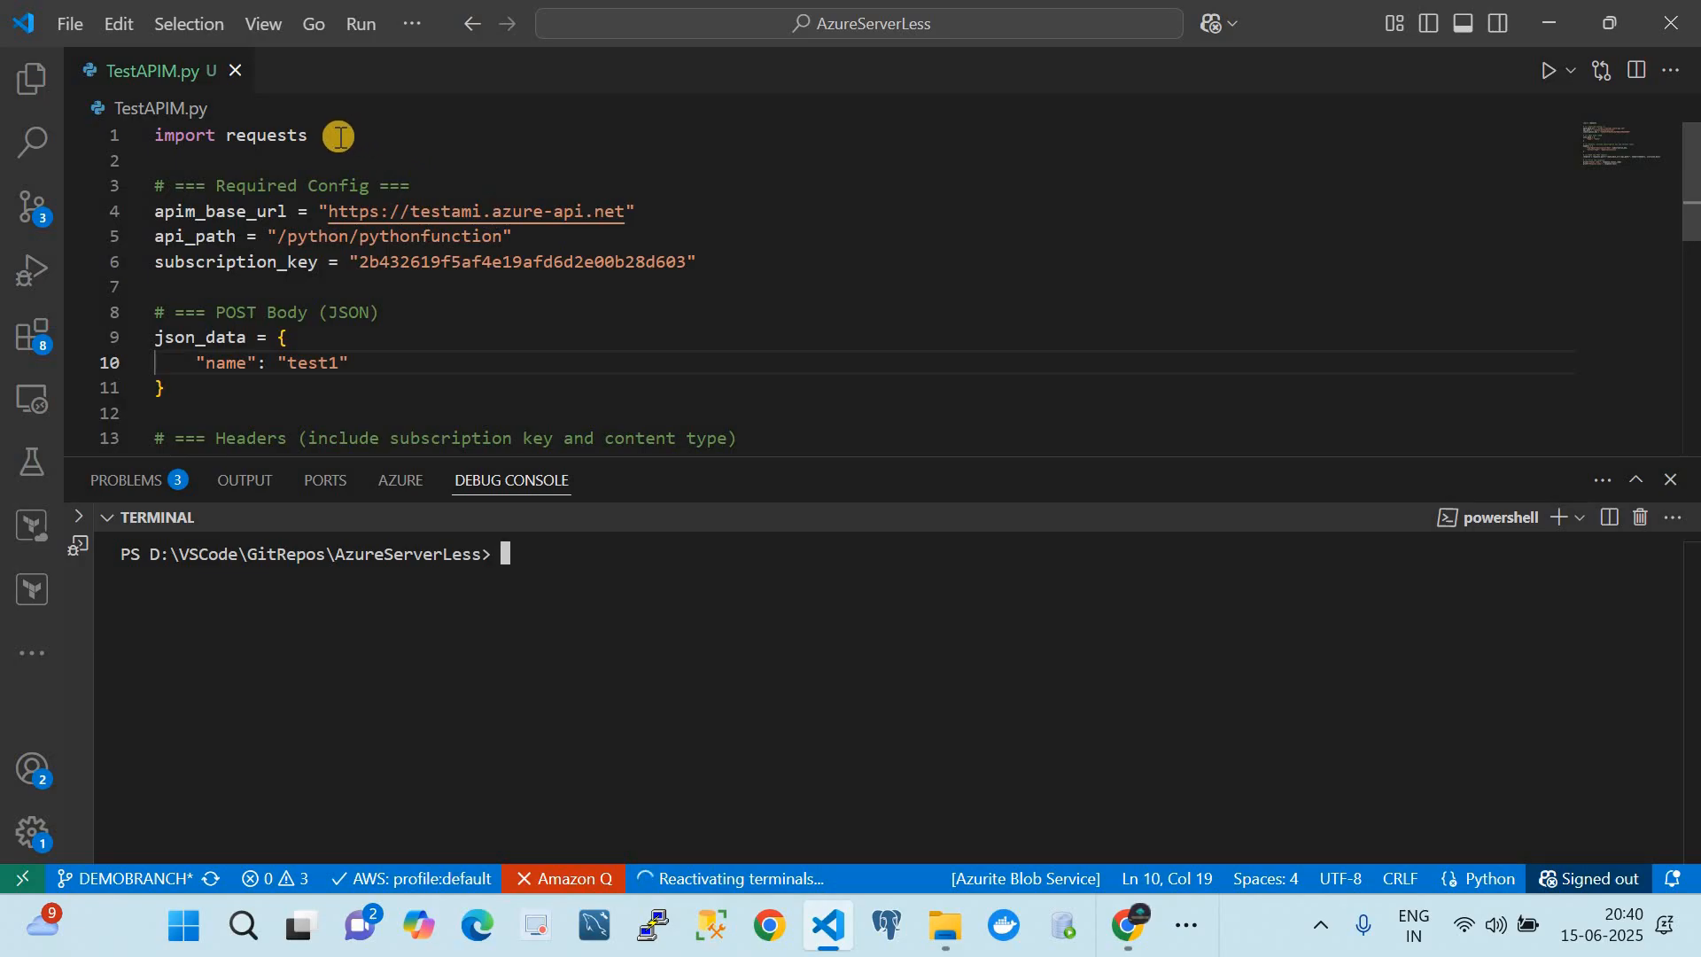
- Compare apim_base_url in TestAPIM.py with funcappapi's backend service URL in the Azure portal, and discard the backend form
left_click_drag(626, 211, 324, 209)
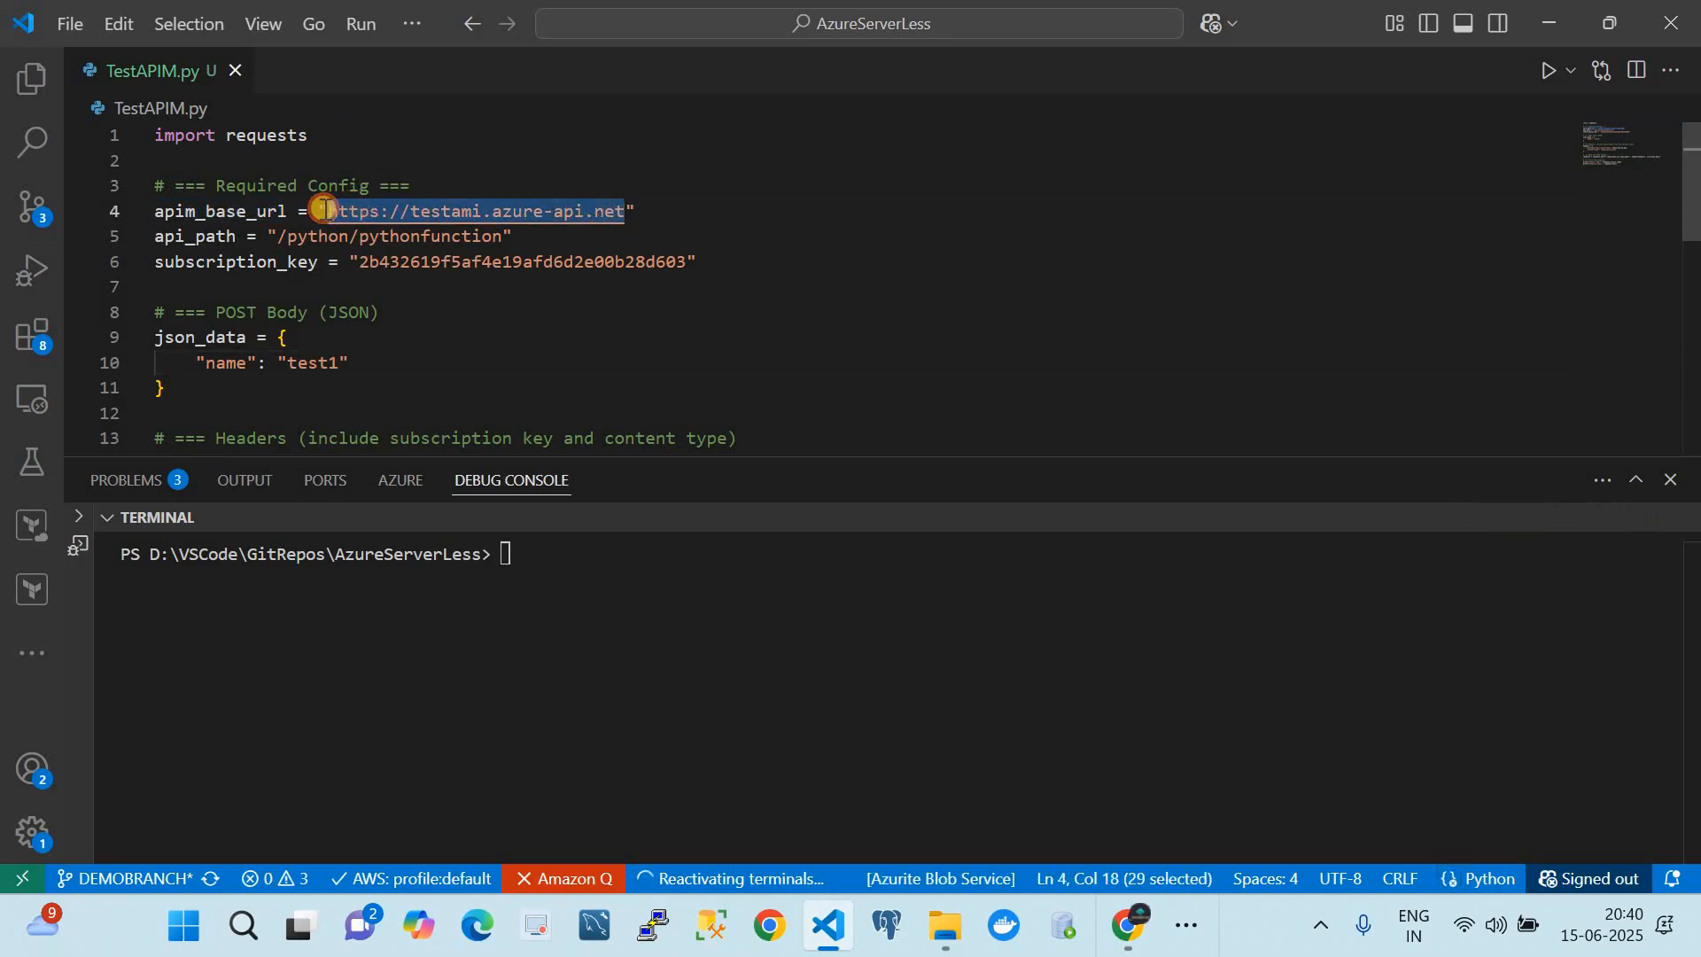
left_click(1152, 928)
triple_click(1206, 575)
left_click(1273, 663)
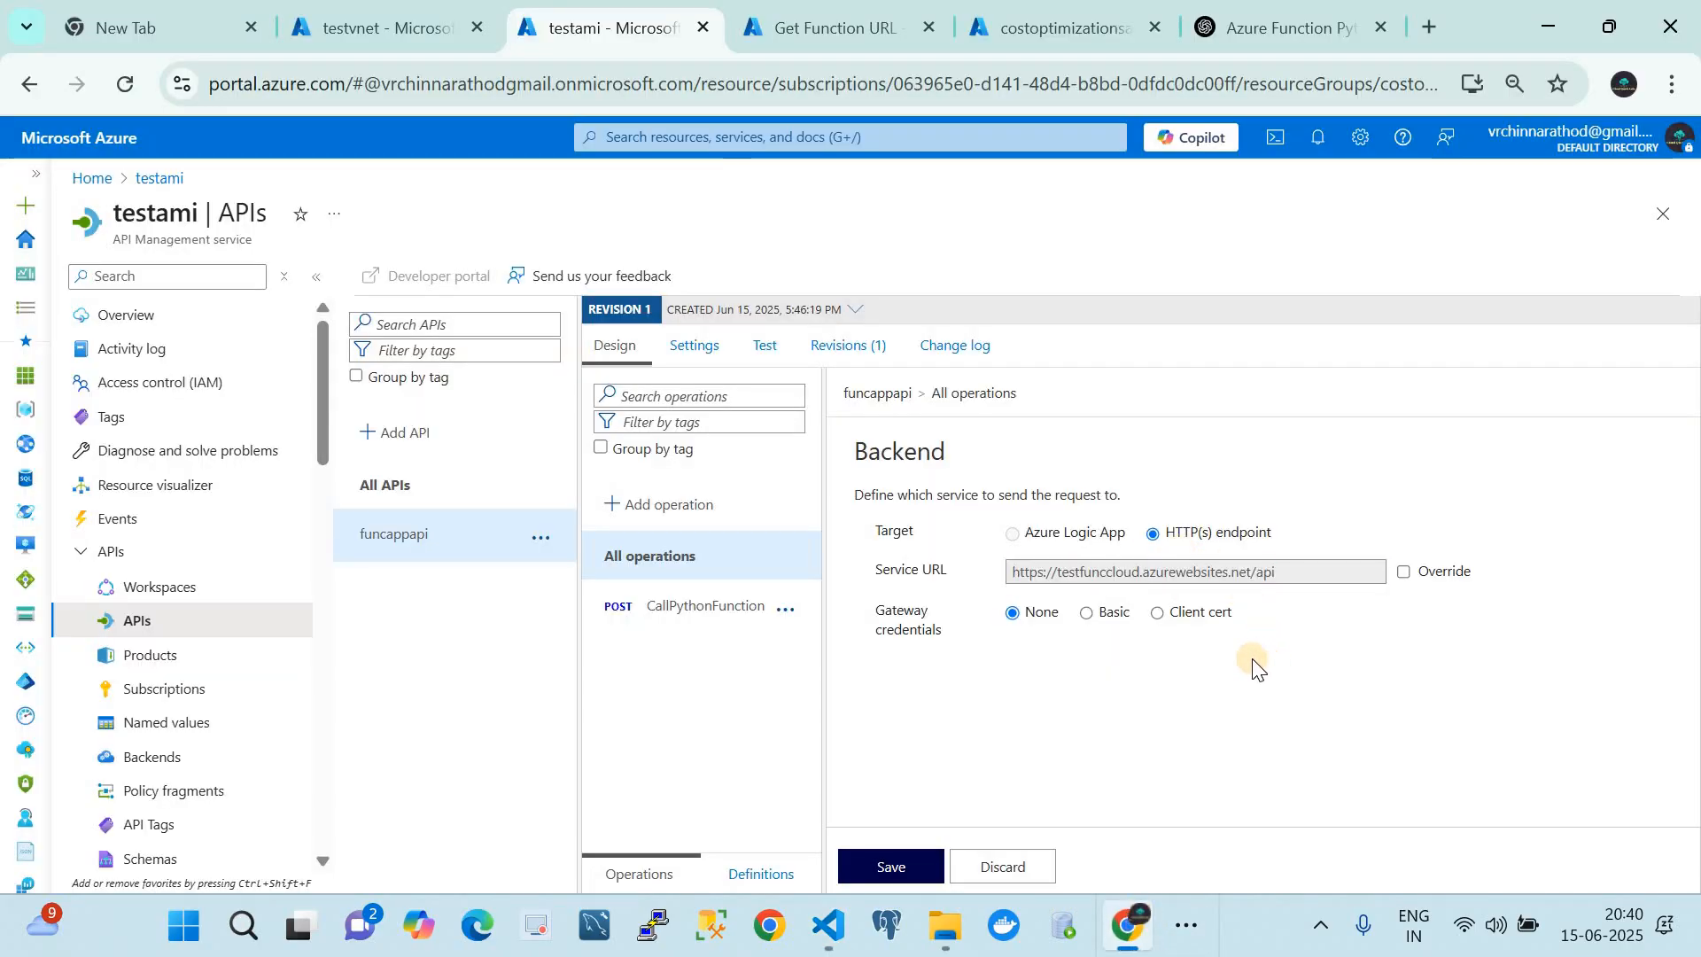
left_click(1019, 865)
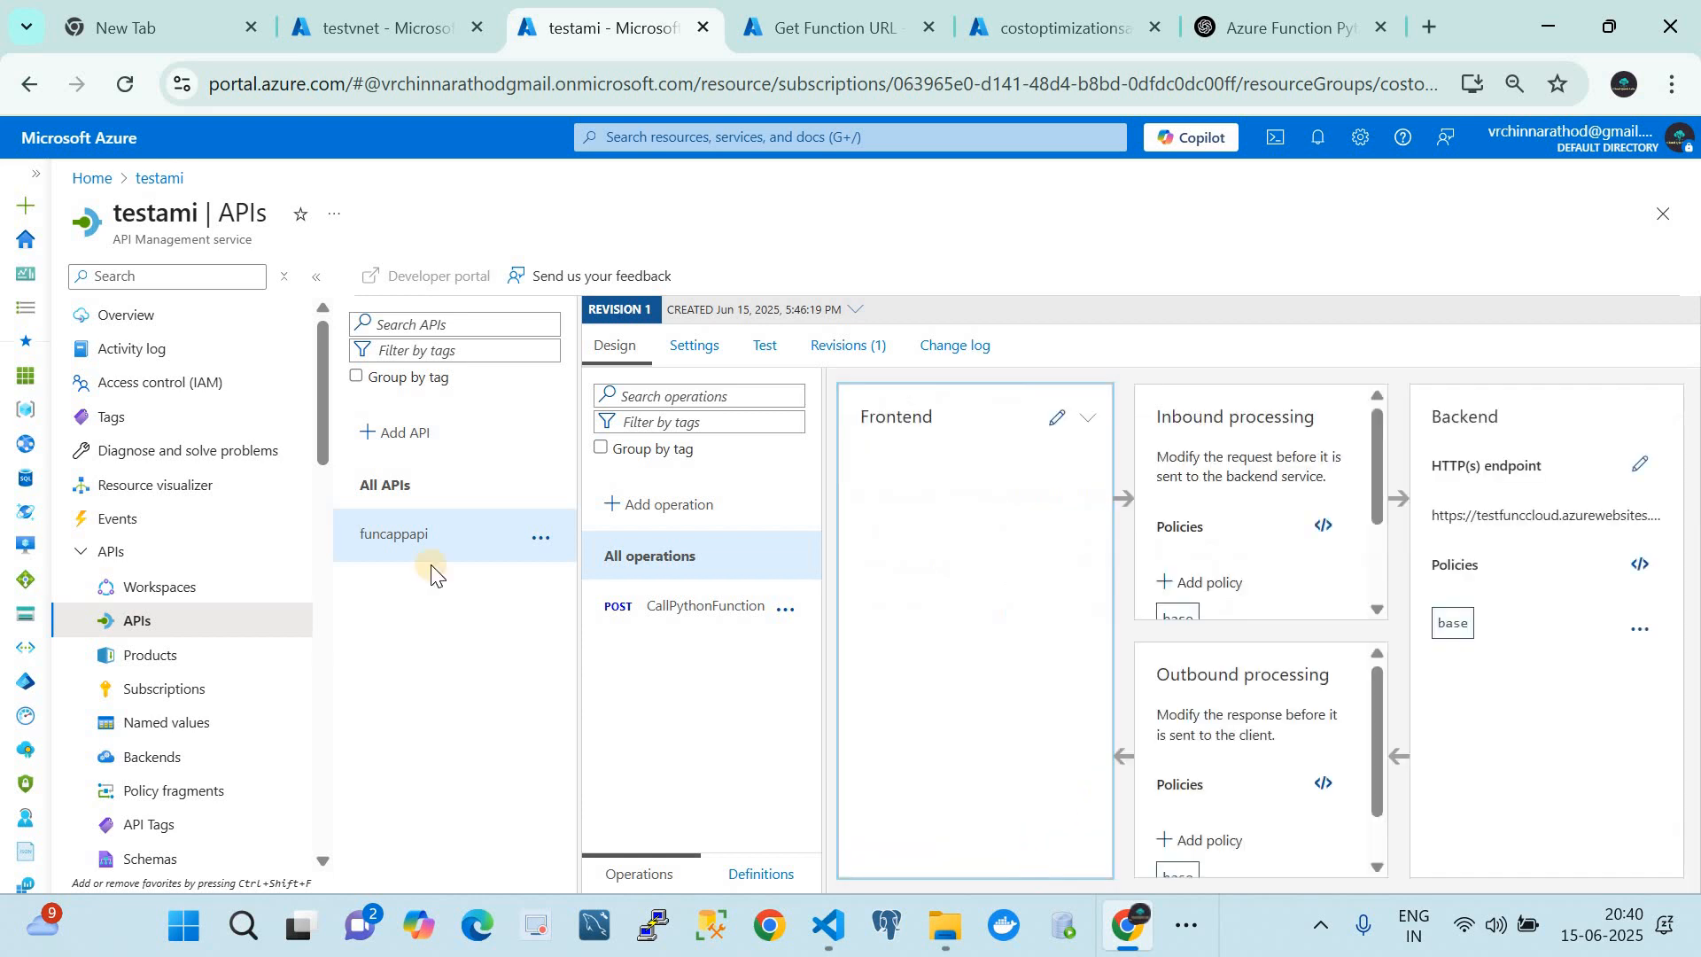
- Copy the gateway URL from testami's overview, and check it against apim_base_url in TestAPIM.py in VS Code
left_click(111, 317)
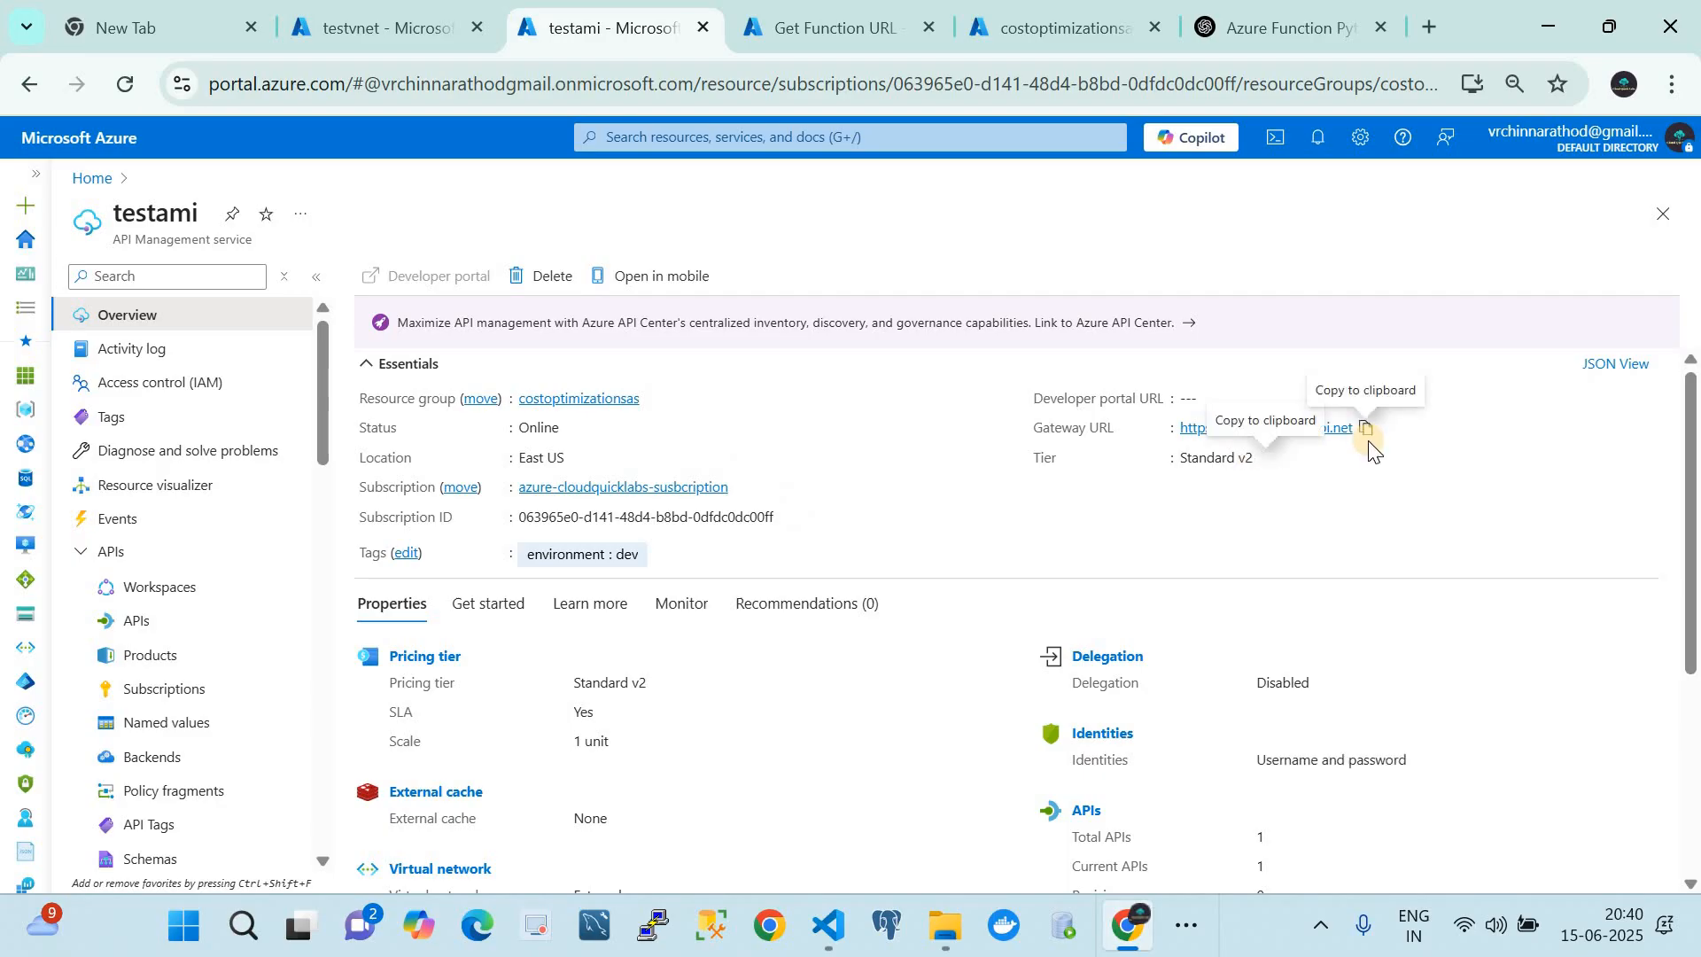
left_click(1367, 434)
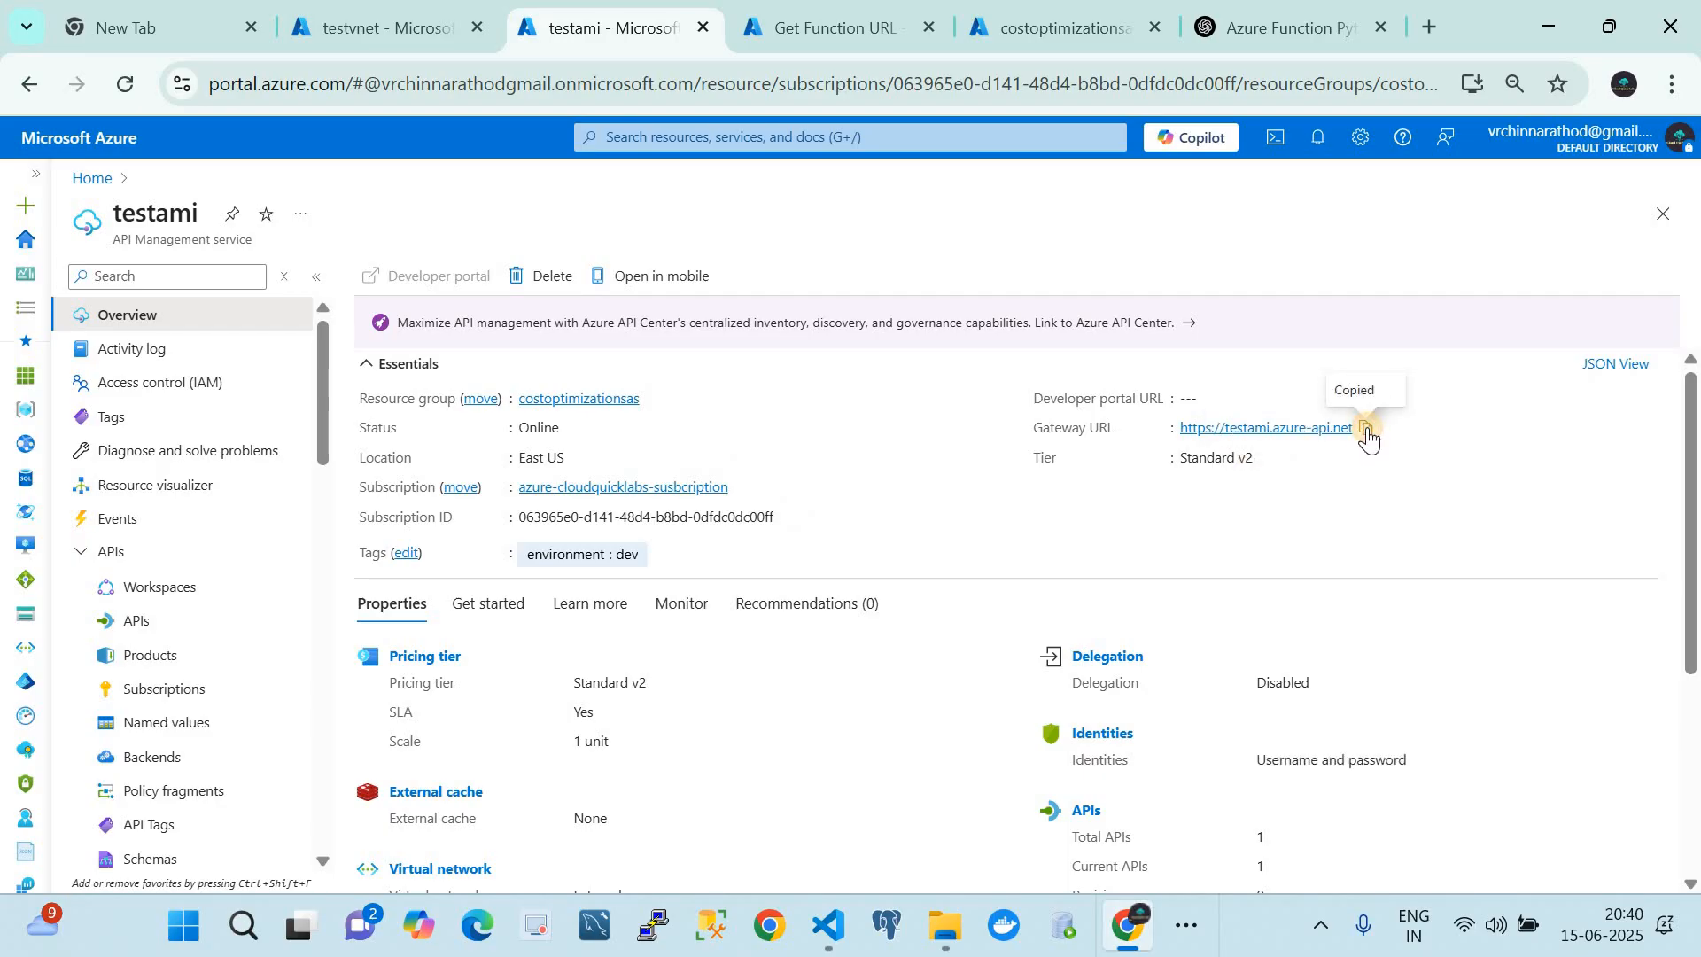
left_click(829, 926)
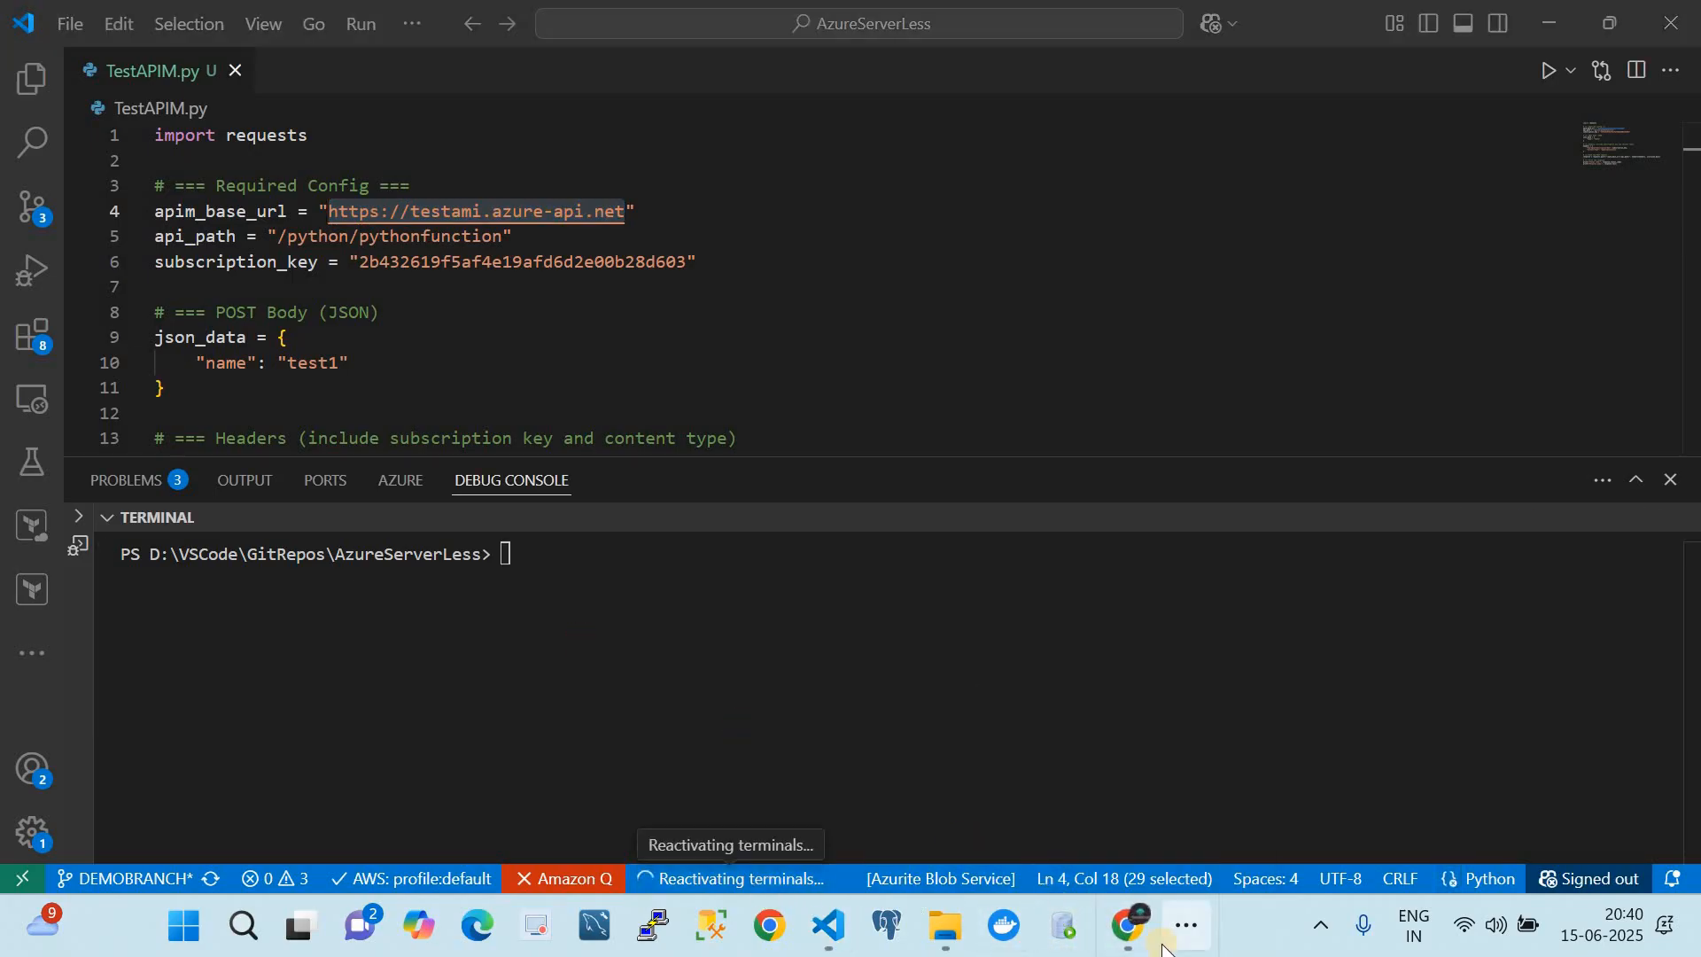
left_click(1129, 925)
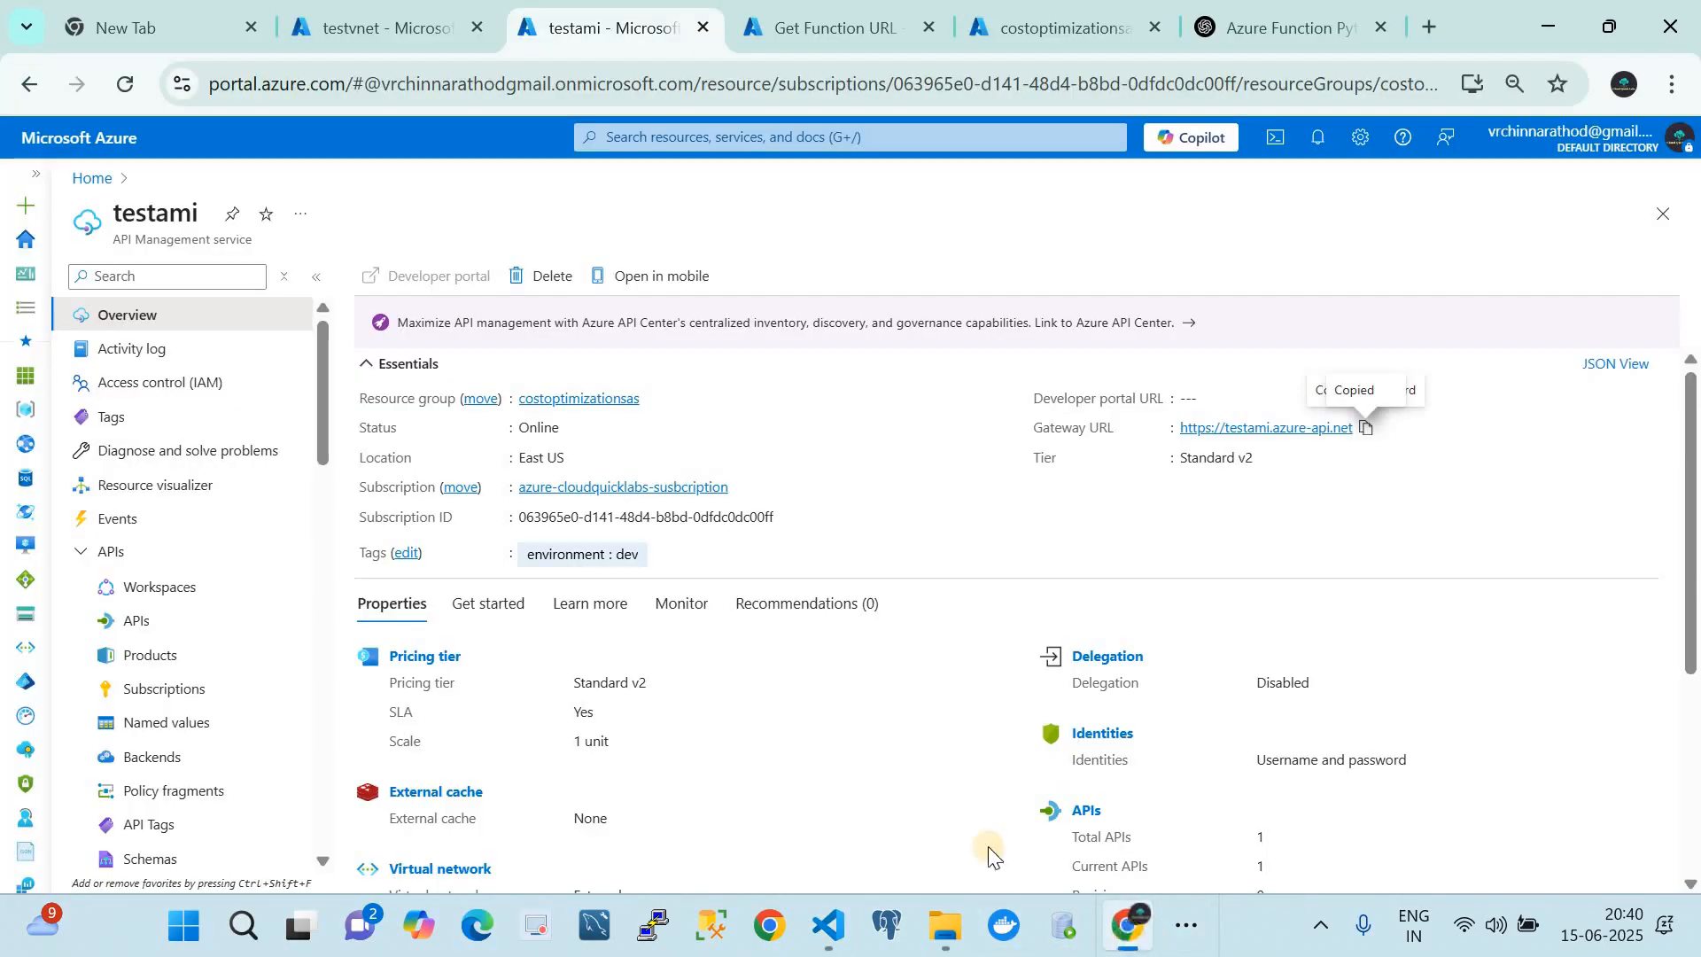
- Open the frontend form of funcappapi's CallPythonFunction operation in the Azure portal, and examine its URL path
left_click(173, 624)
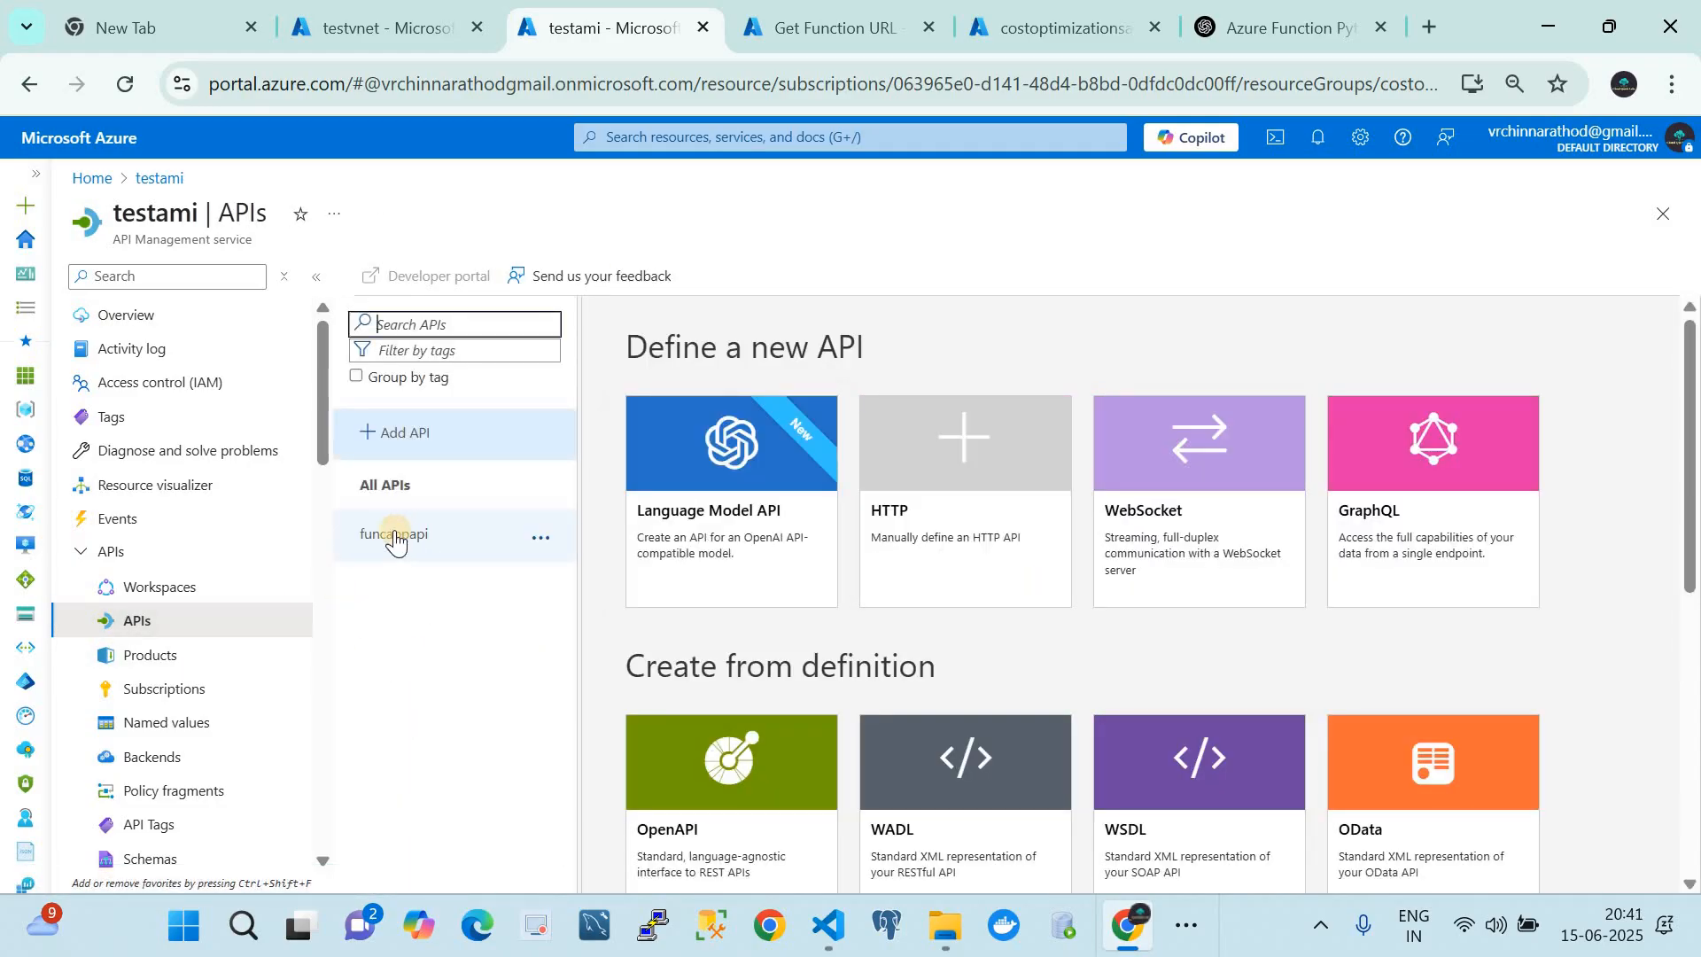
left_click(395, 534)
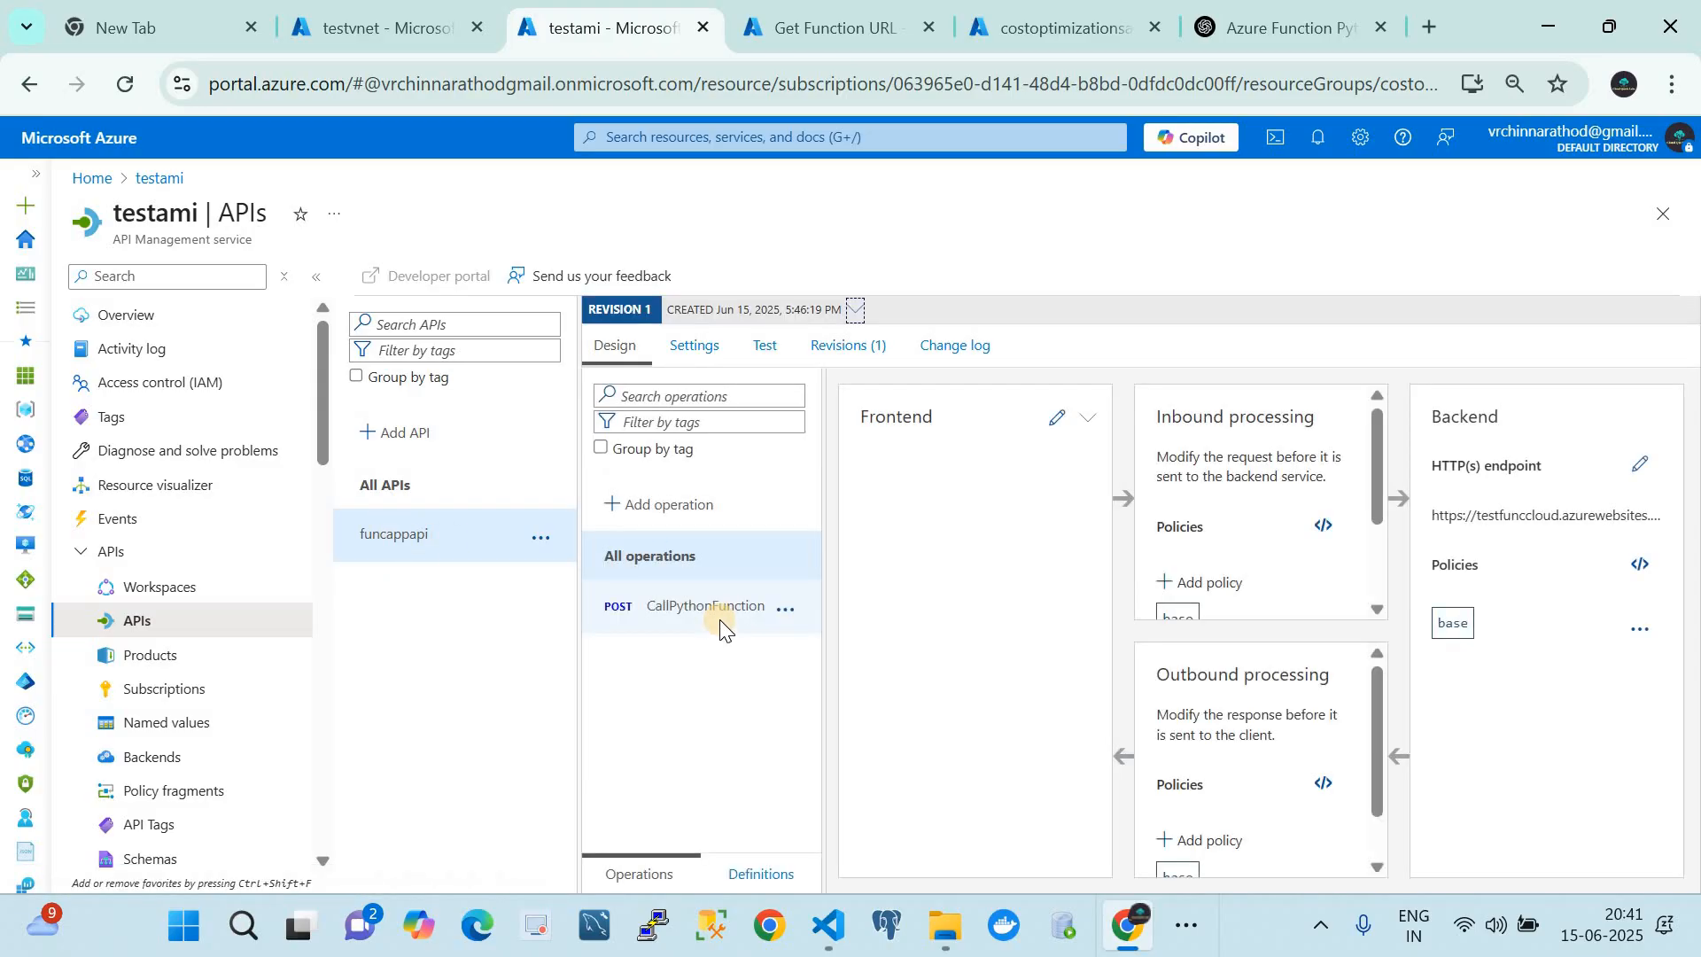
left_click(714, 607)
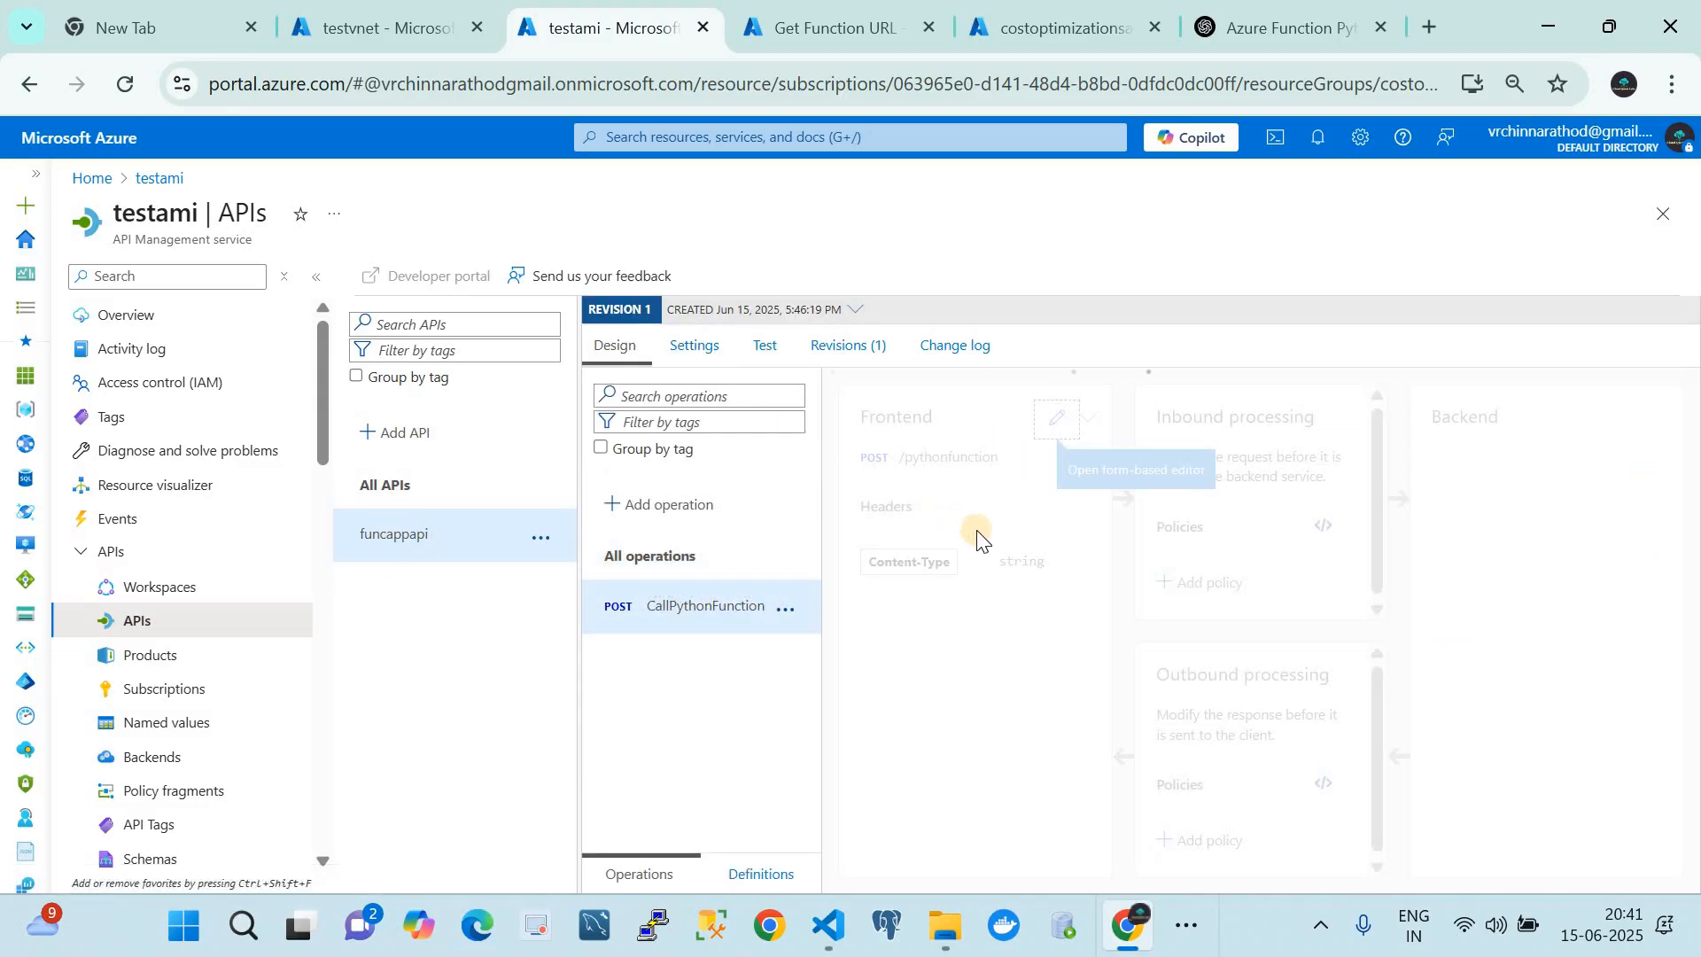
left_click(1056, 418)
left_click(1190, 582)
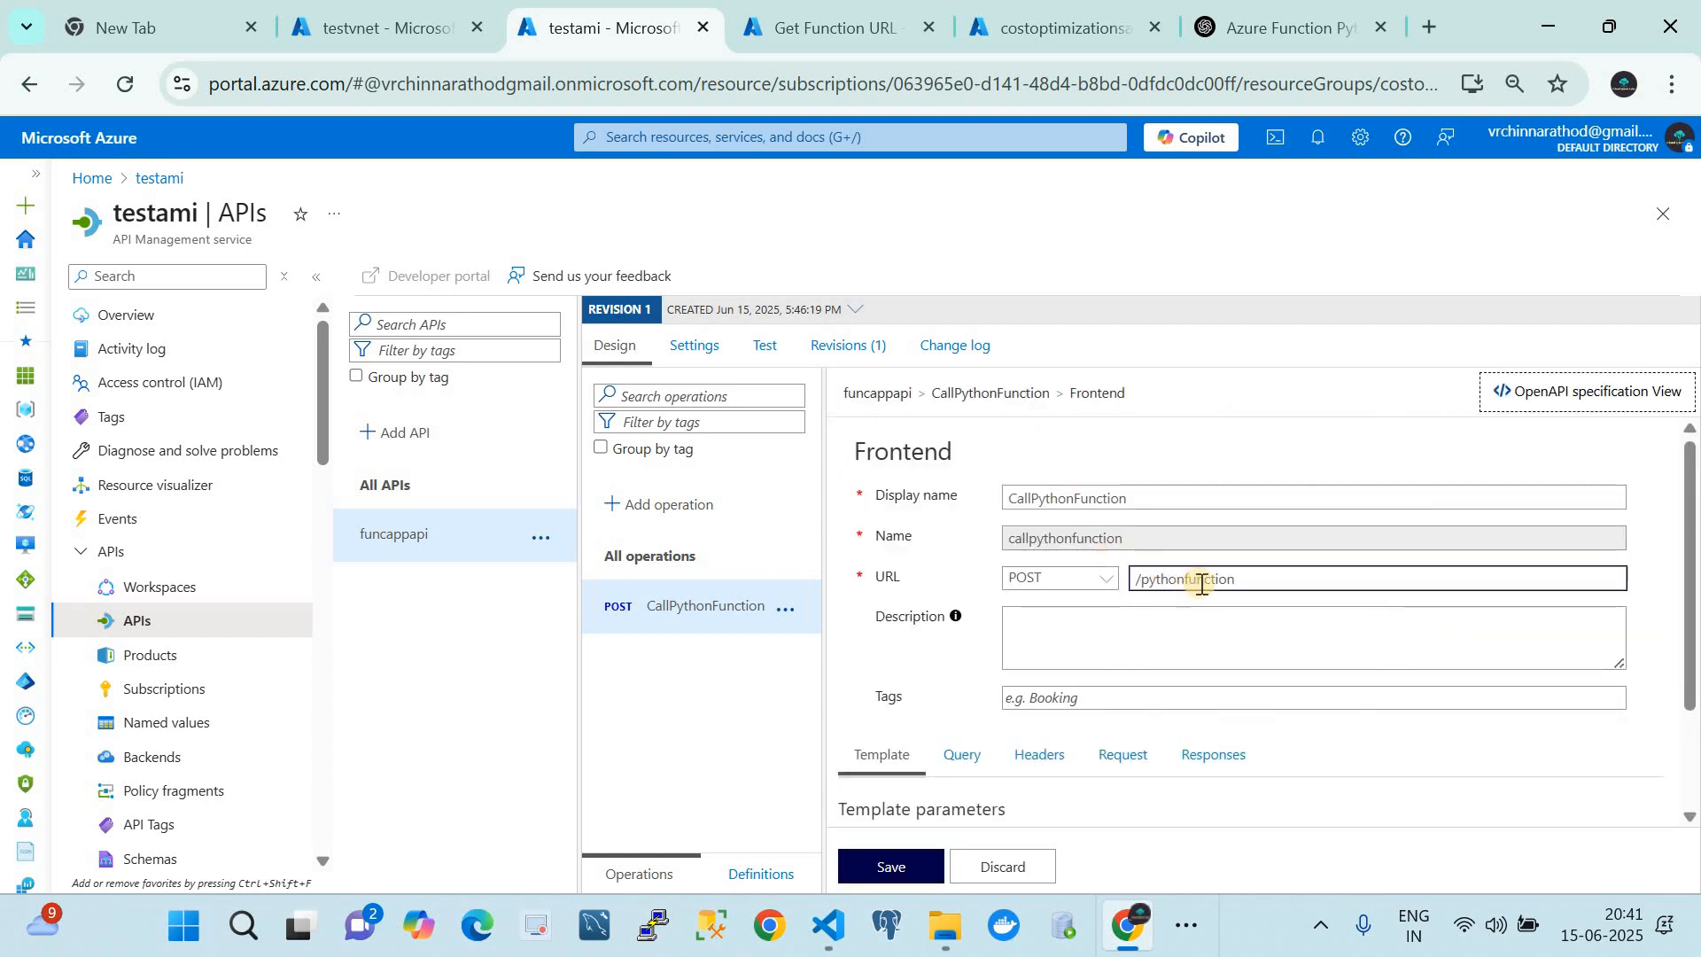
left_click_drag(1241, 581, 1136, 583)
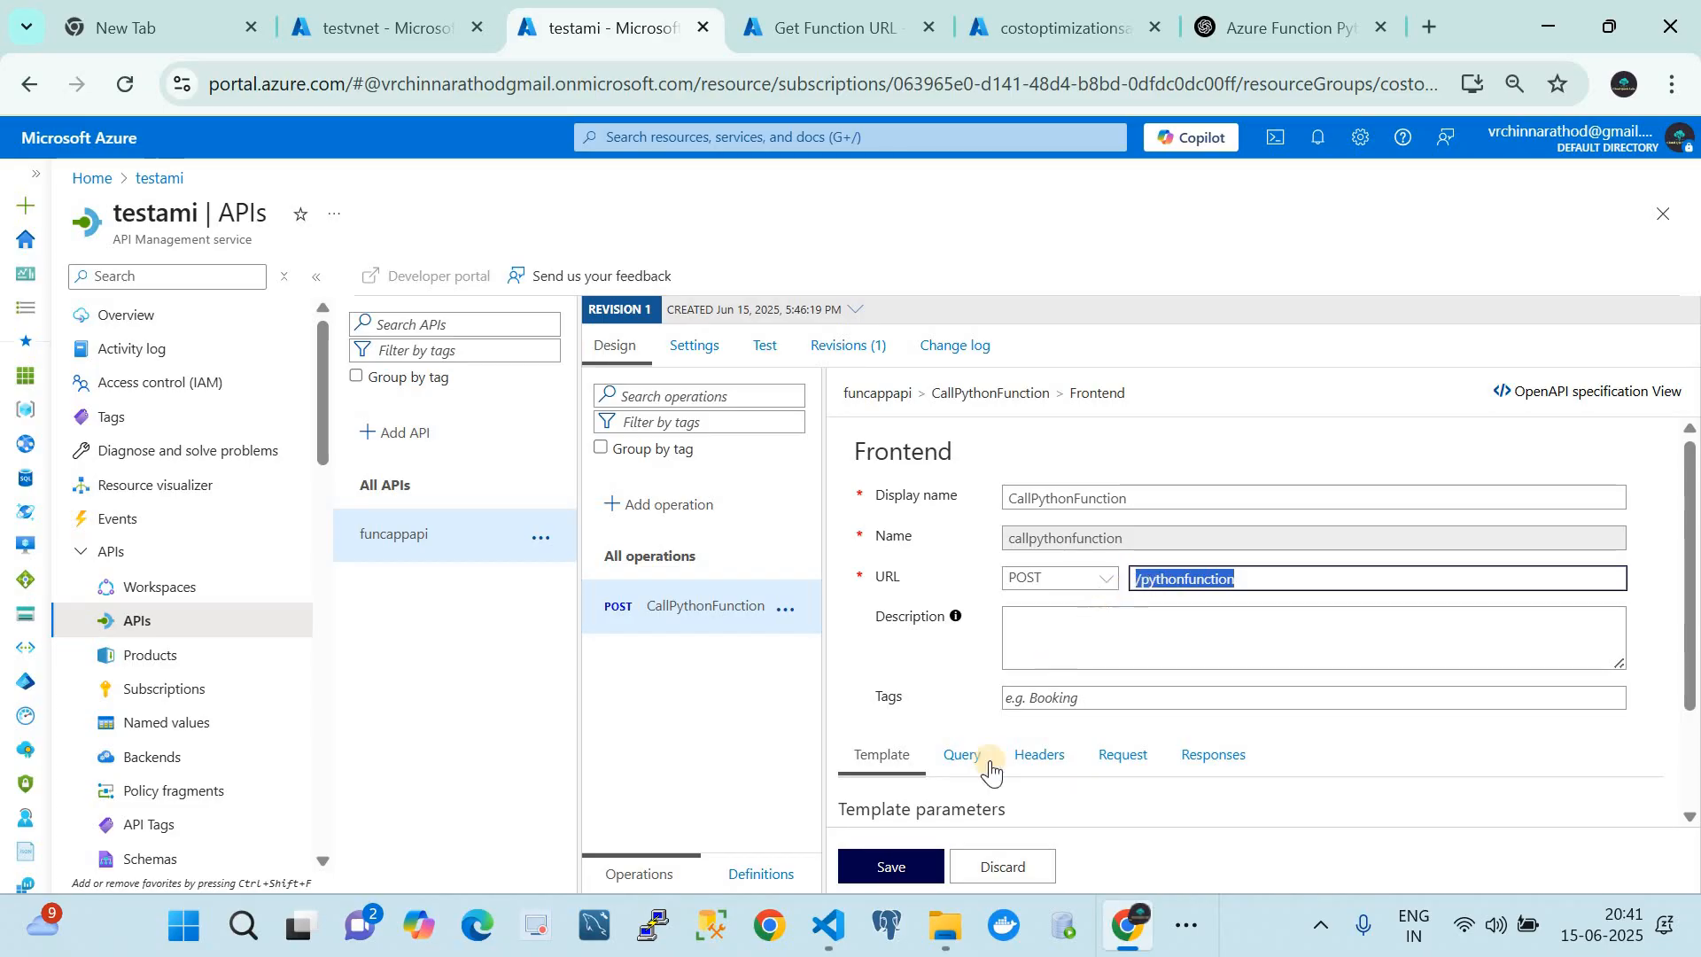
- Switch to VS Code and compare both segments of api_path in TestAPIM.py with the operation's frontend URL path
left_click(828, 926)
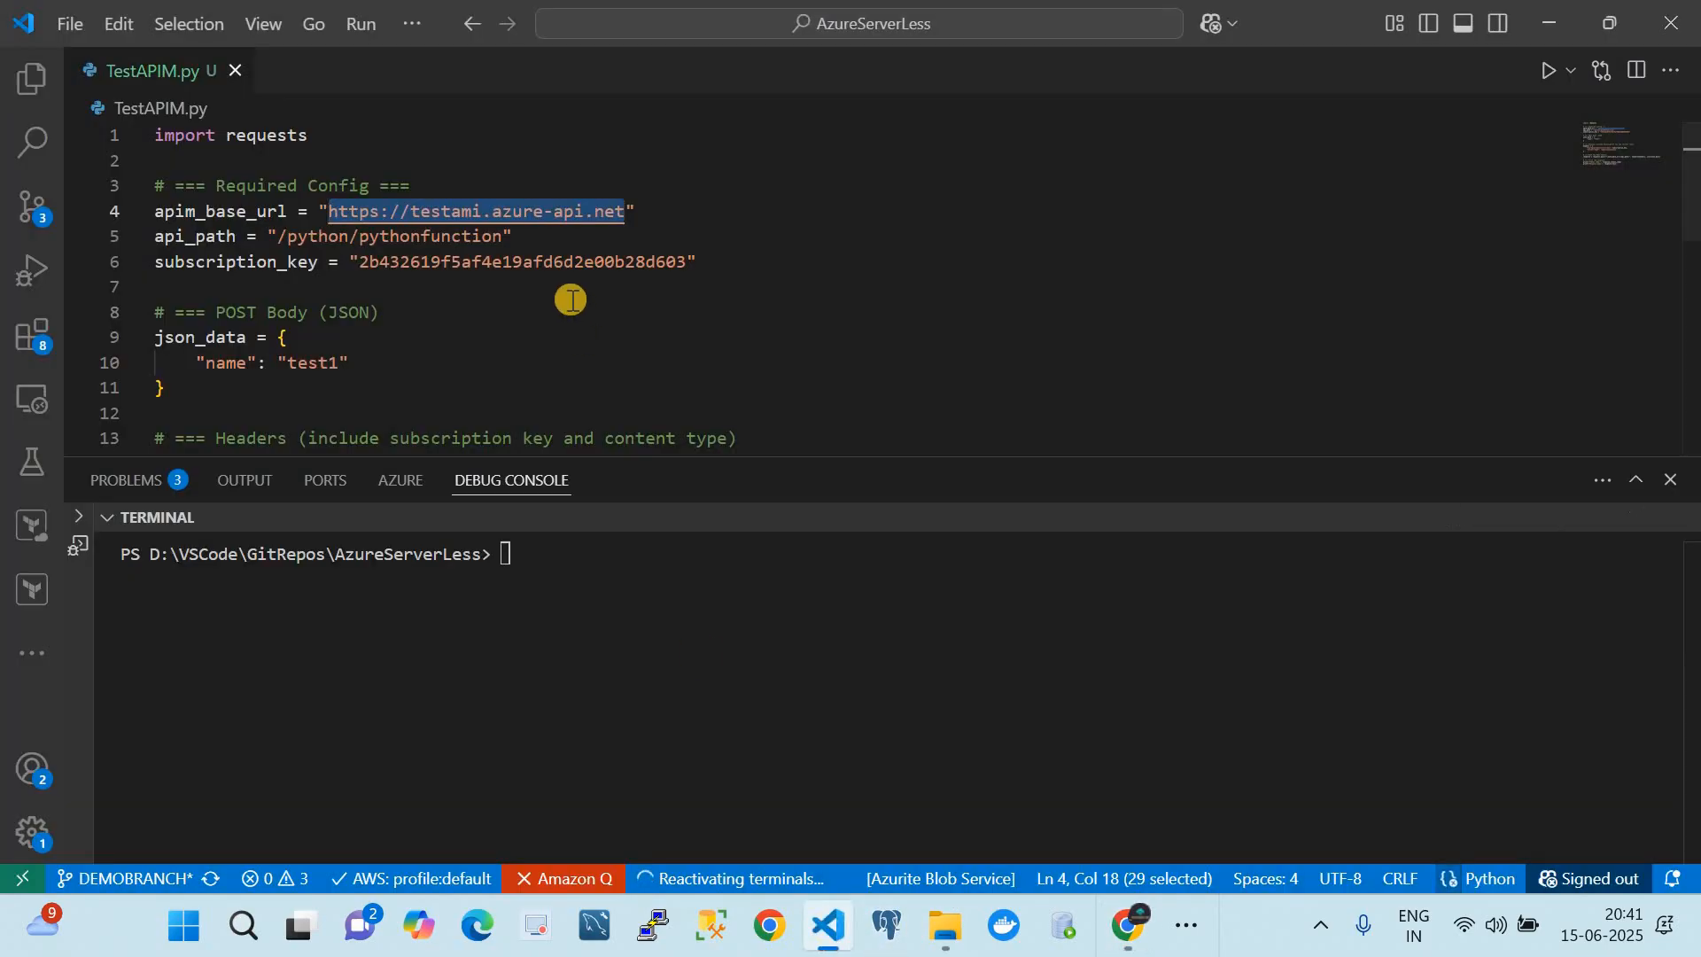
double_click(297, 241)
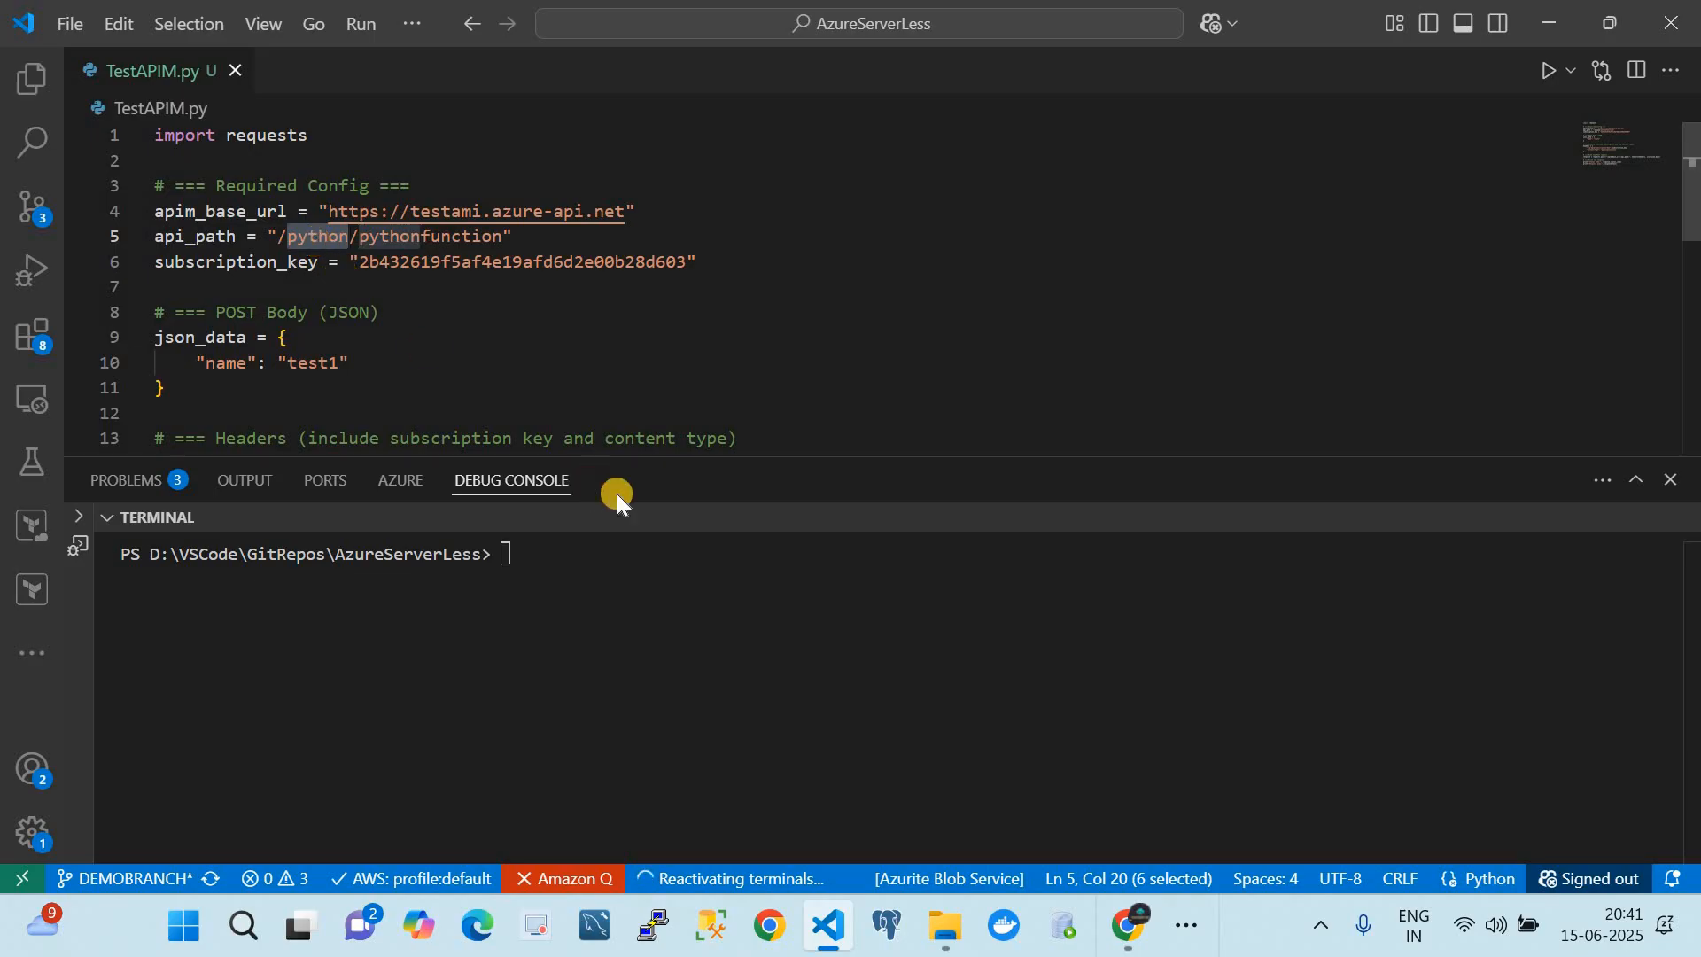
left_click(418, 242)
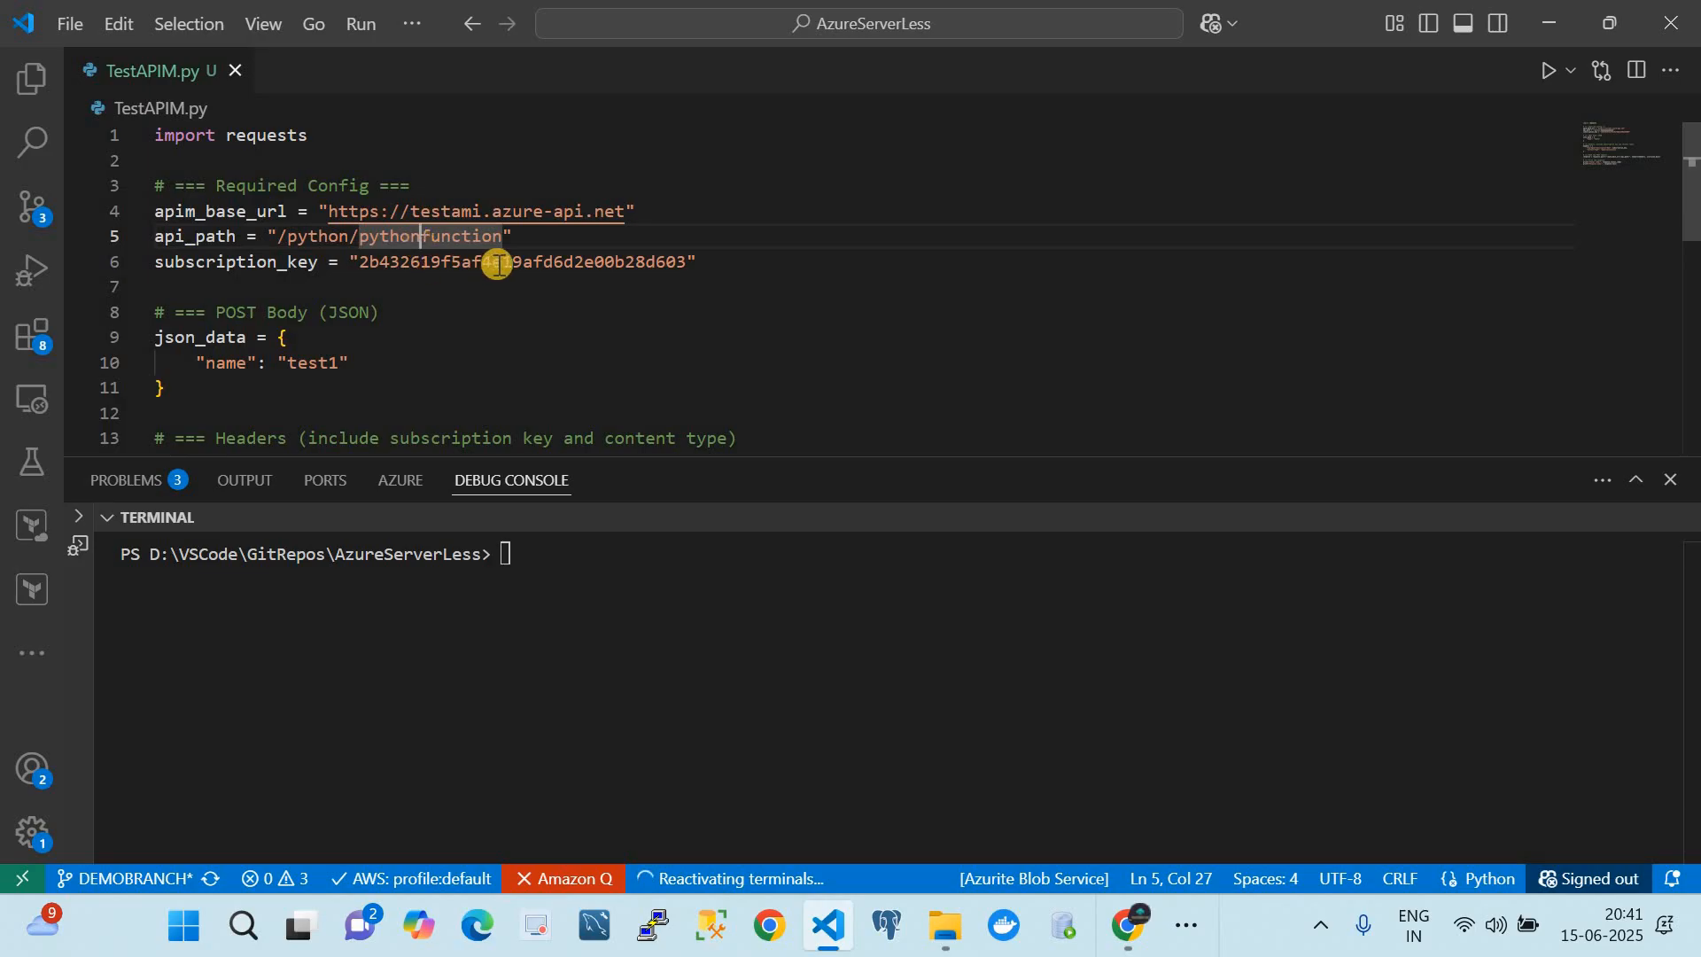
- Locate subscription_key in TestAPIM.py, view testami's named values in the Azure portal, and return to VS Code
left_click_drag(501, 262, 495, 263)
left_click(1127, 925)
left_click(186, 723)
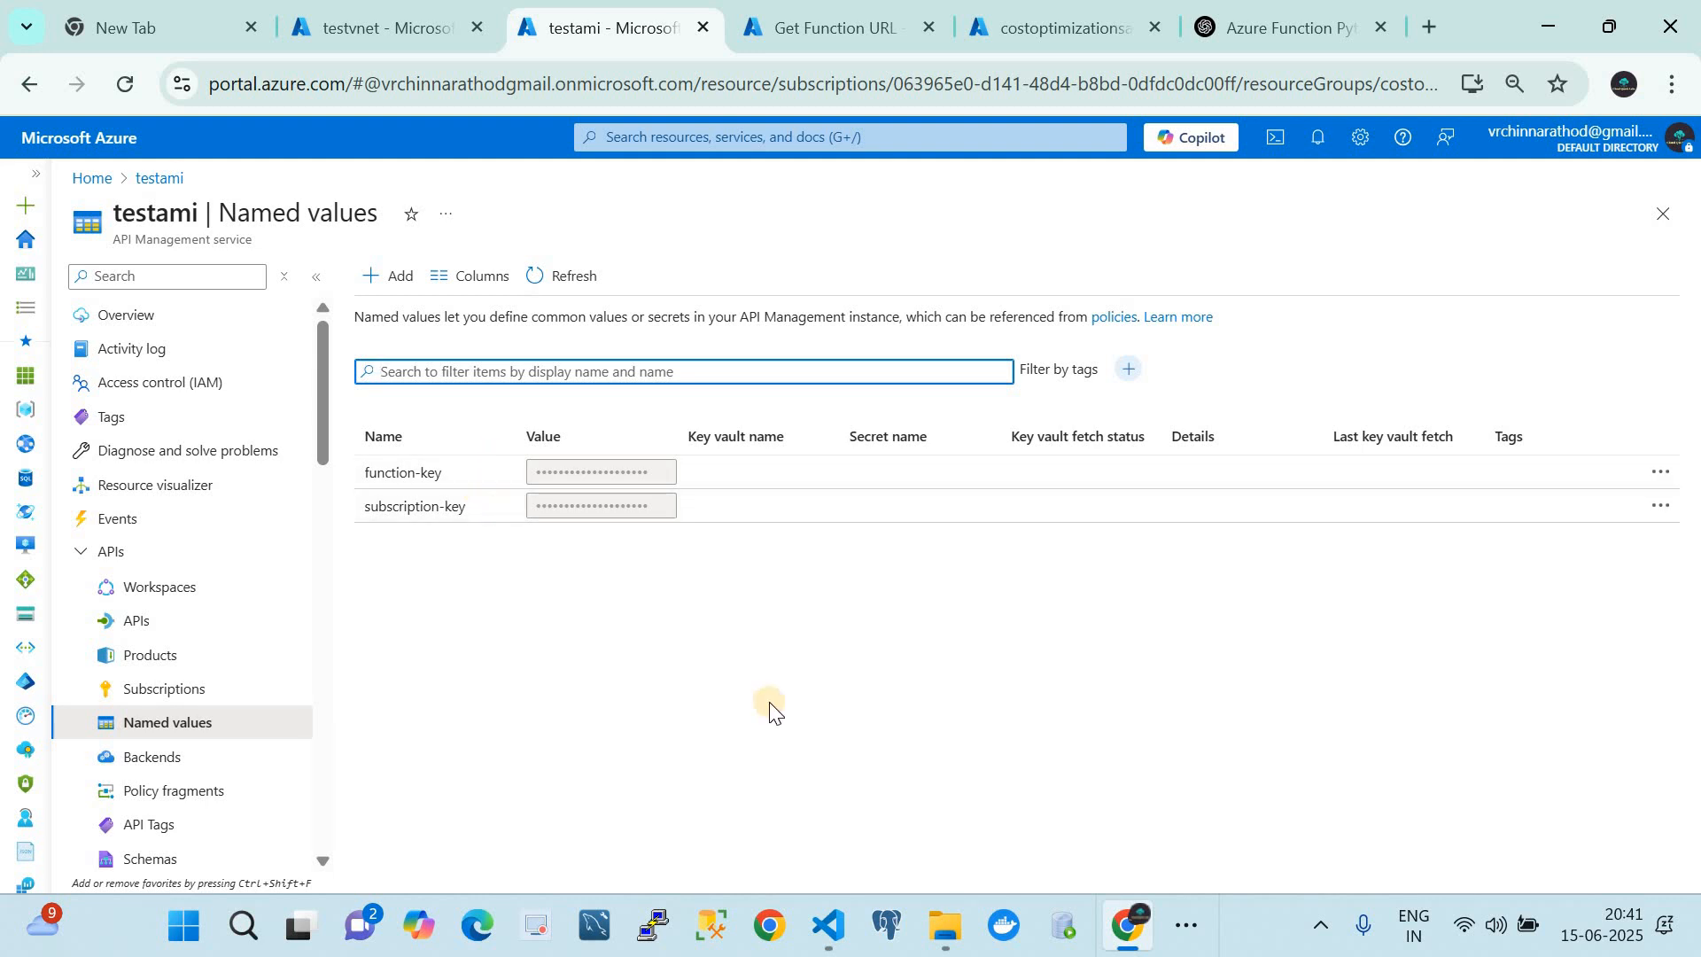
left_click(831, 923)
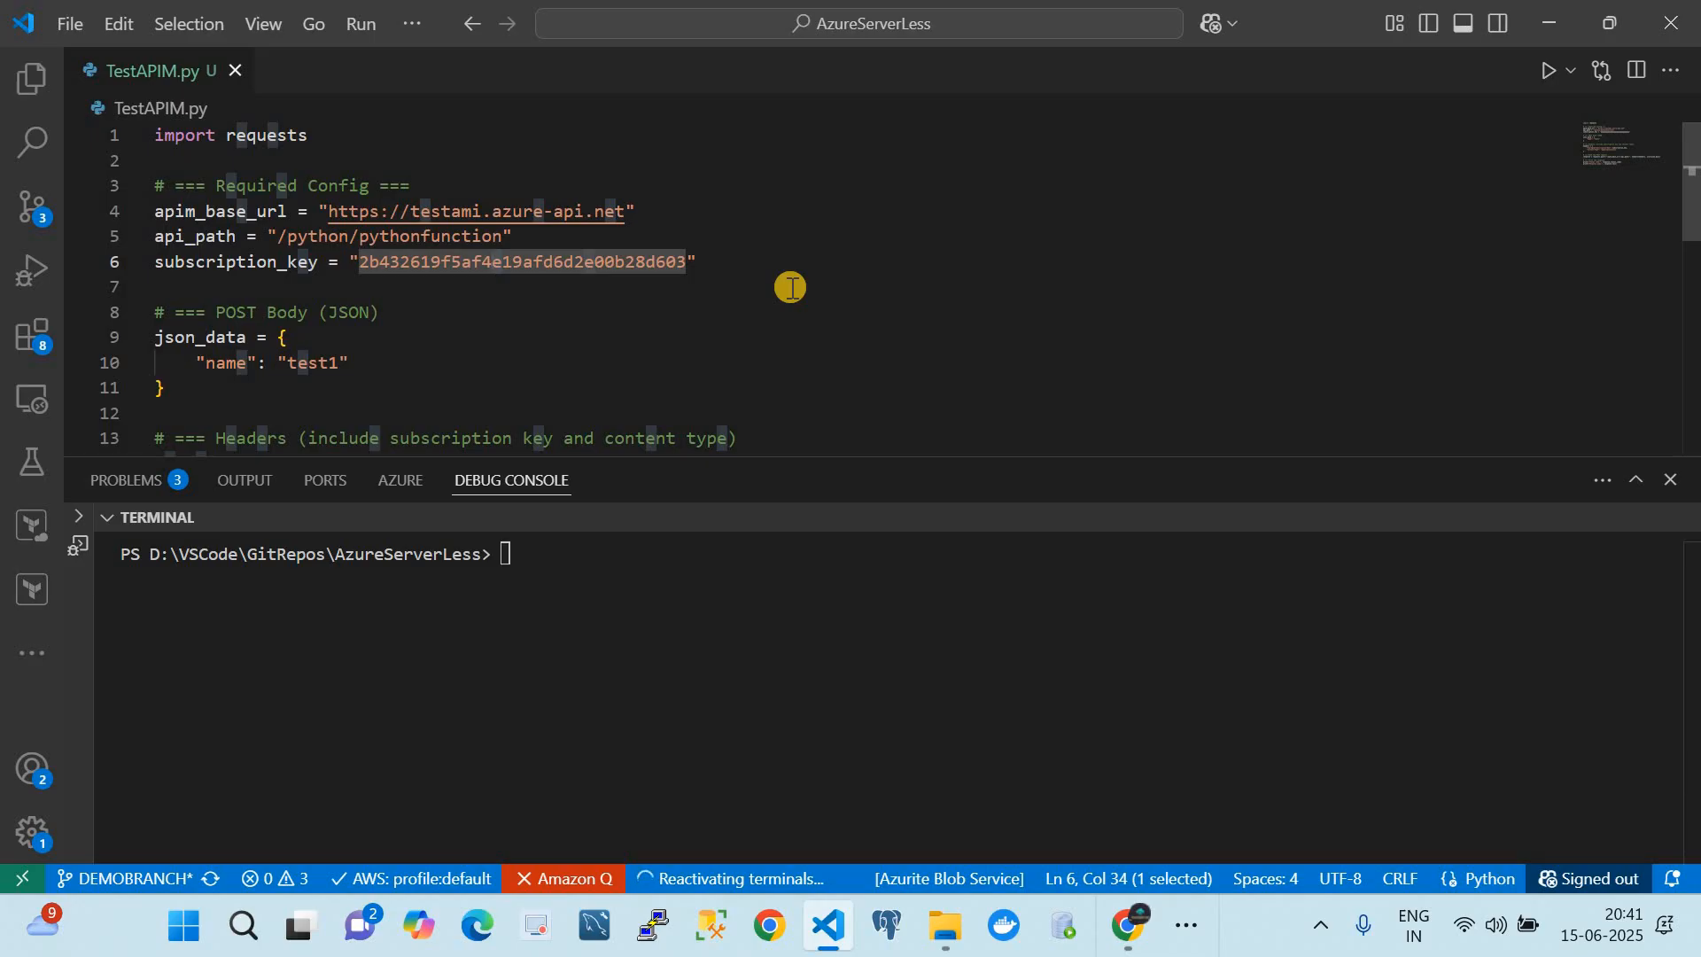
- Examine the JSON body, the Ocp-Apim-Subscription-Key header and the POST request code in TestAPIM.py
scroll(790, 286, "down", 2)
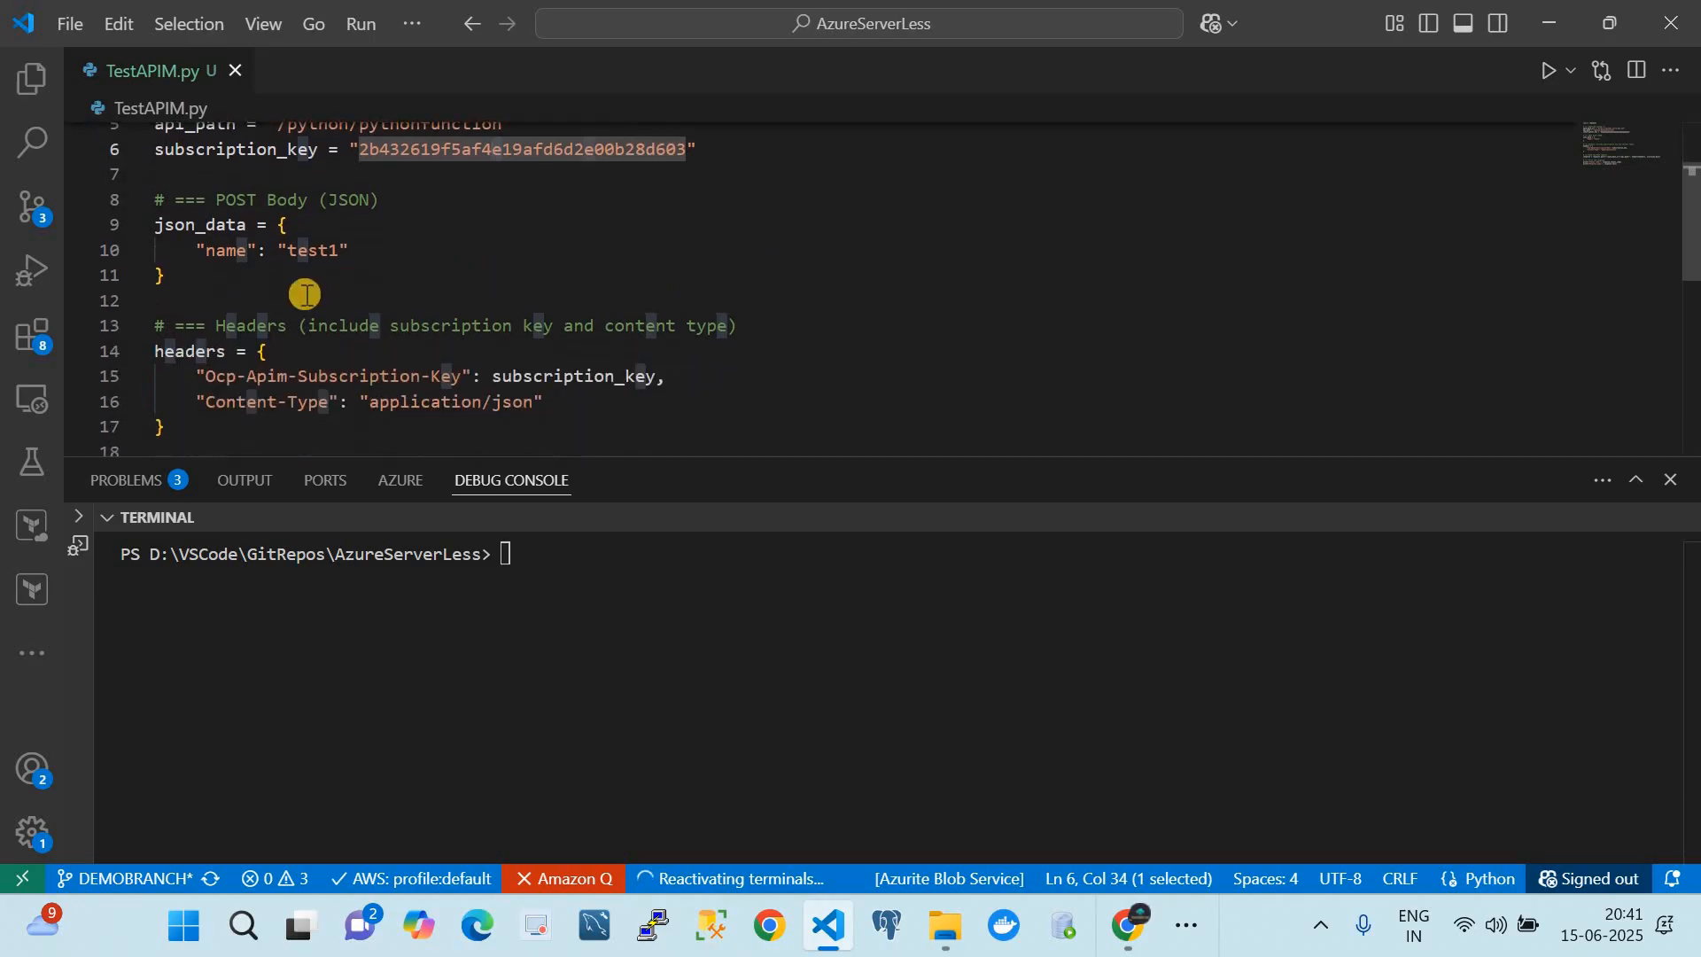
left_click(182, 285)
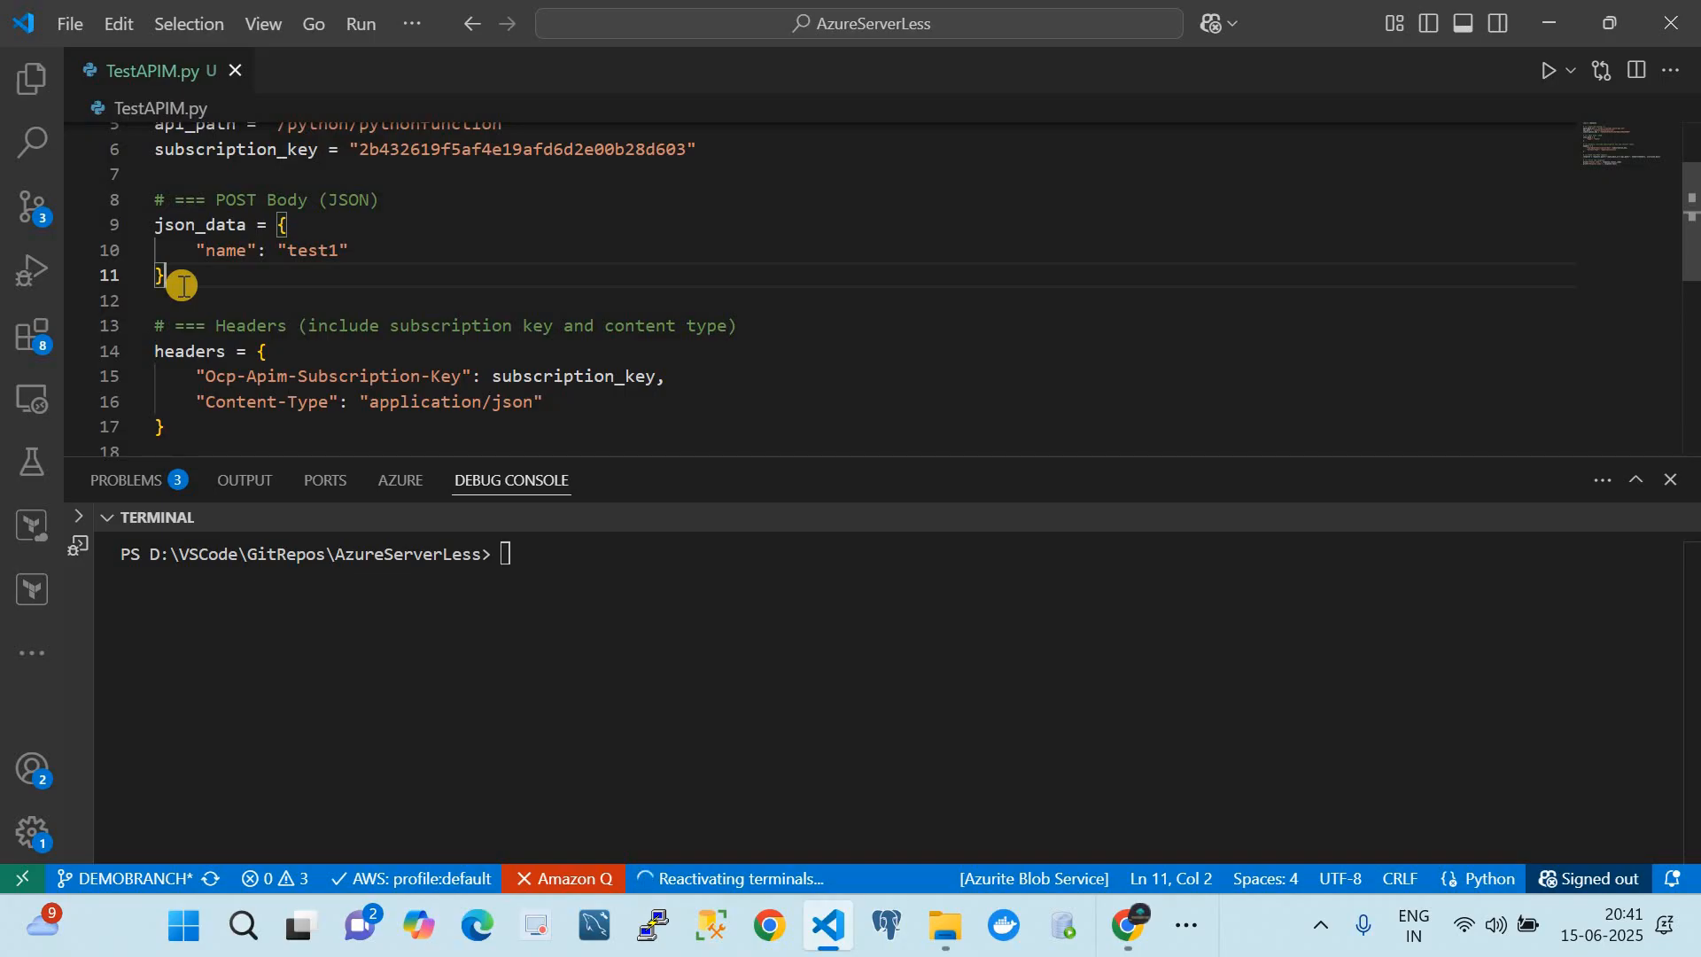
scroll(182, 285, "down", 2)
left_click(280, 266)
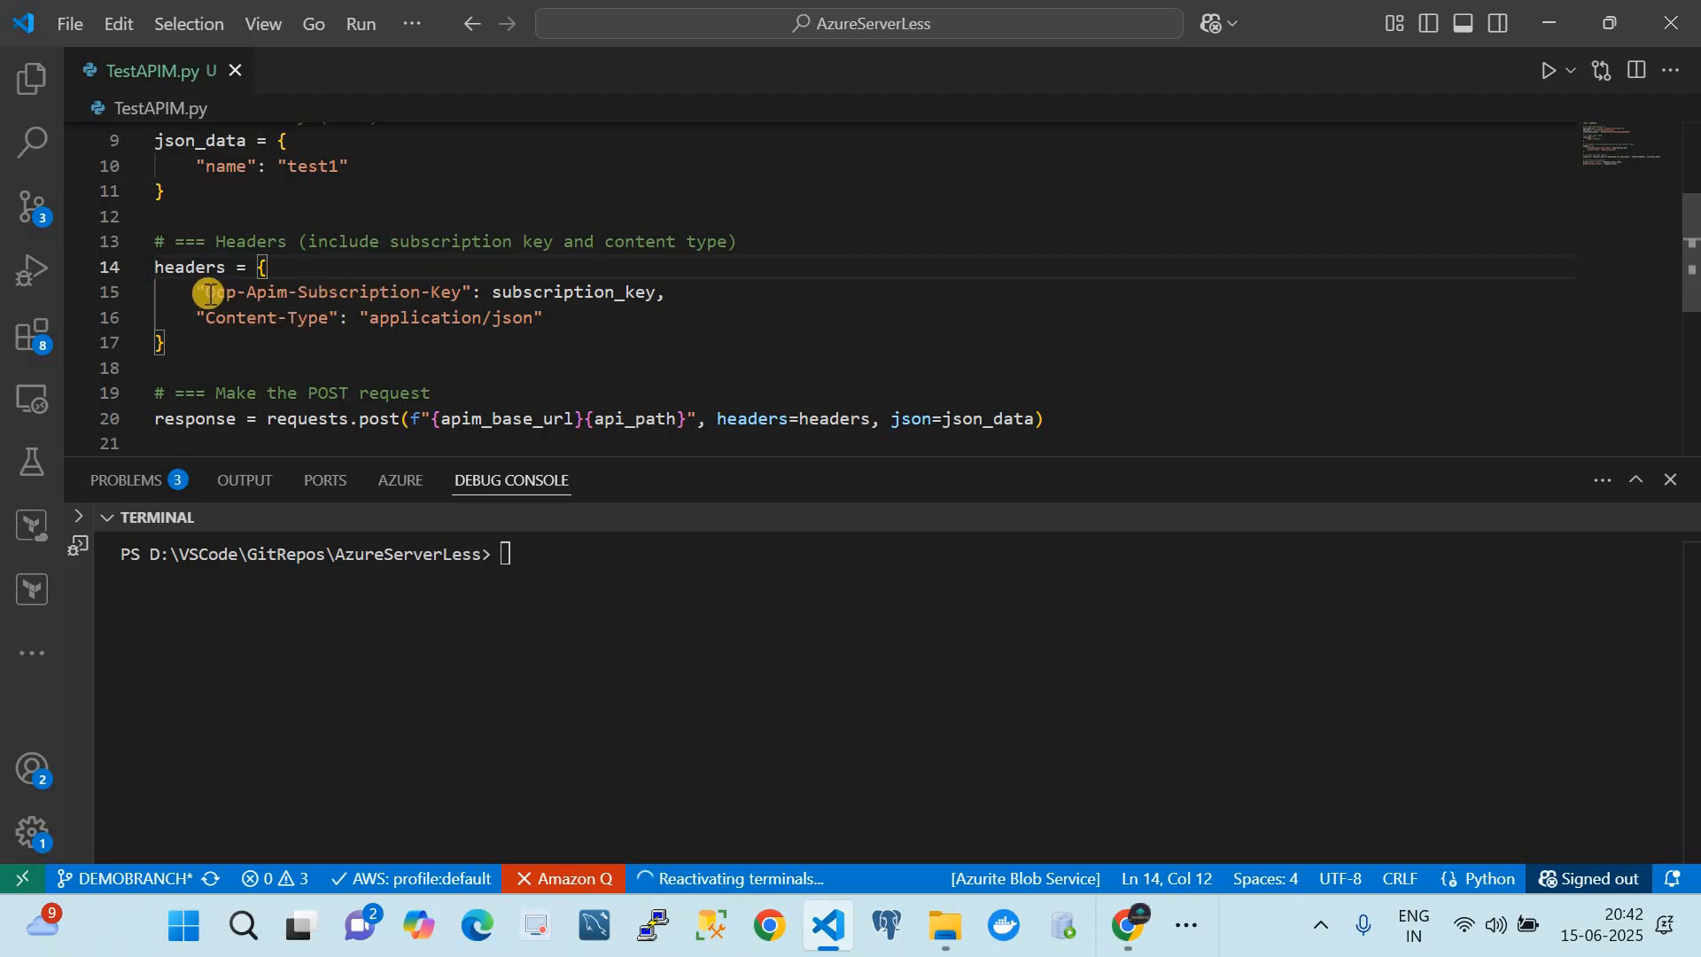
left_click_drag(206, 292, 464, 286)
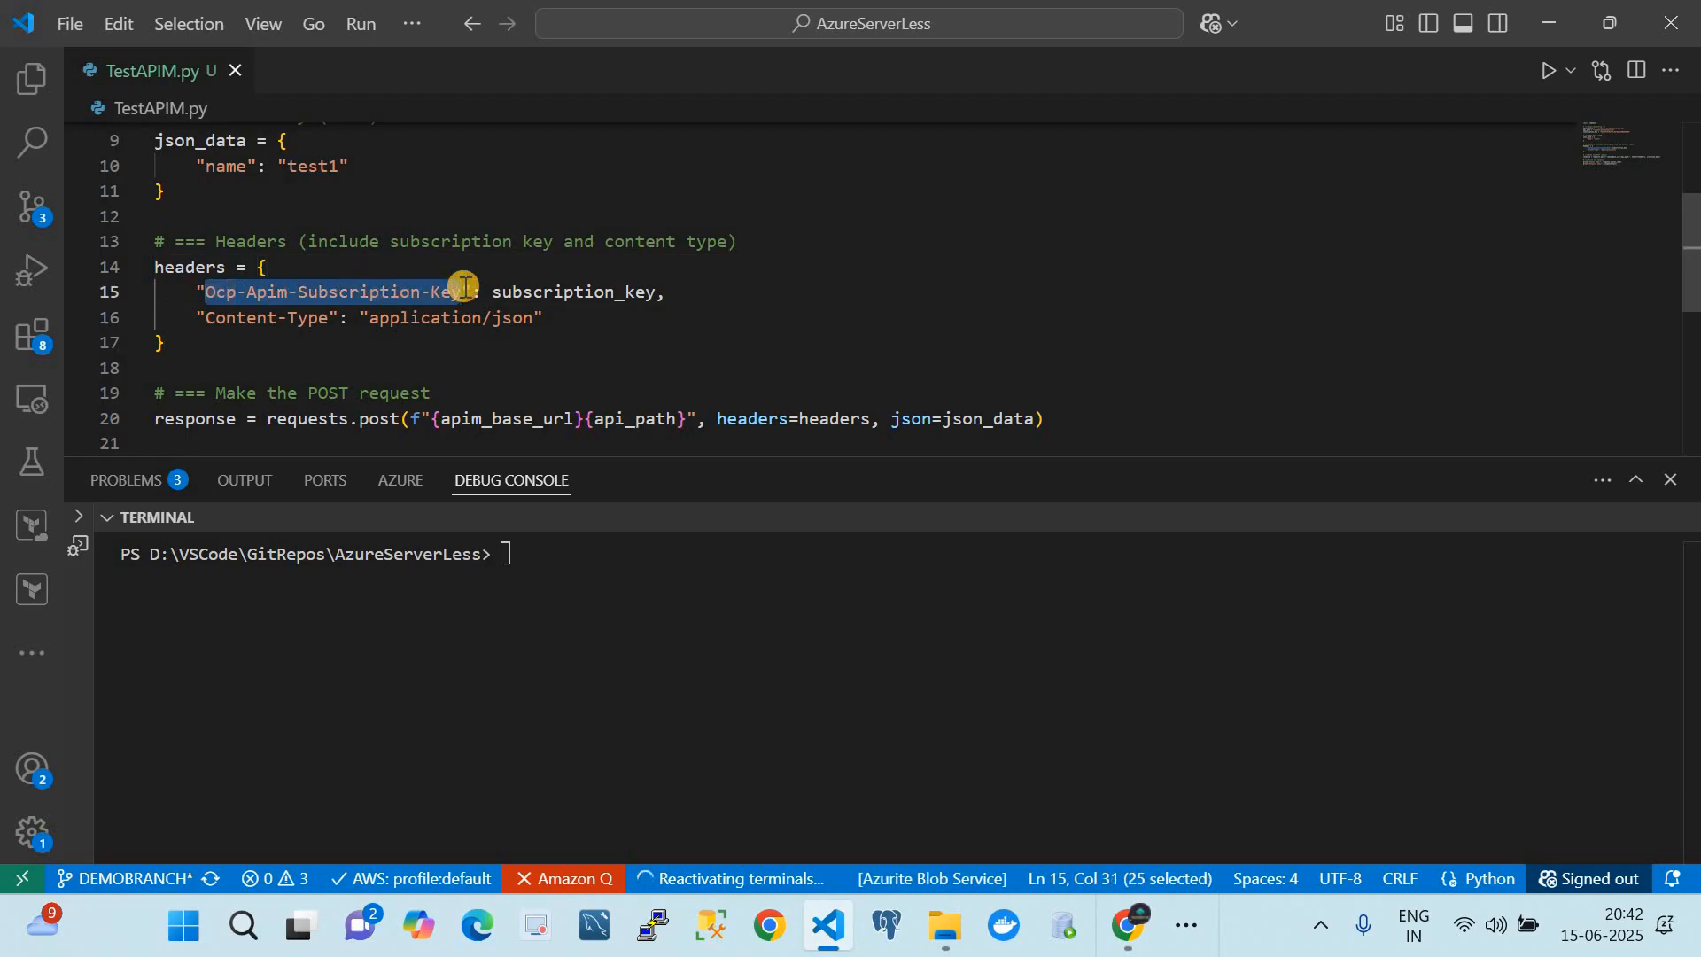
double_click(537, 295)
scroll(537, 294, "down", 2)
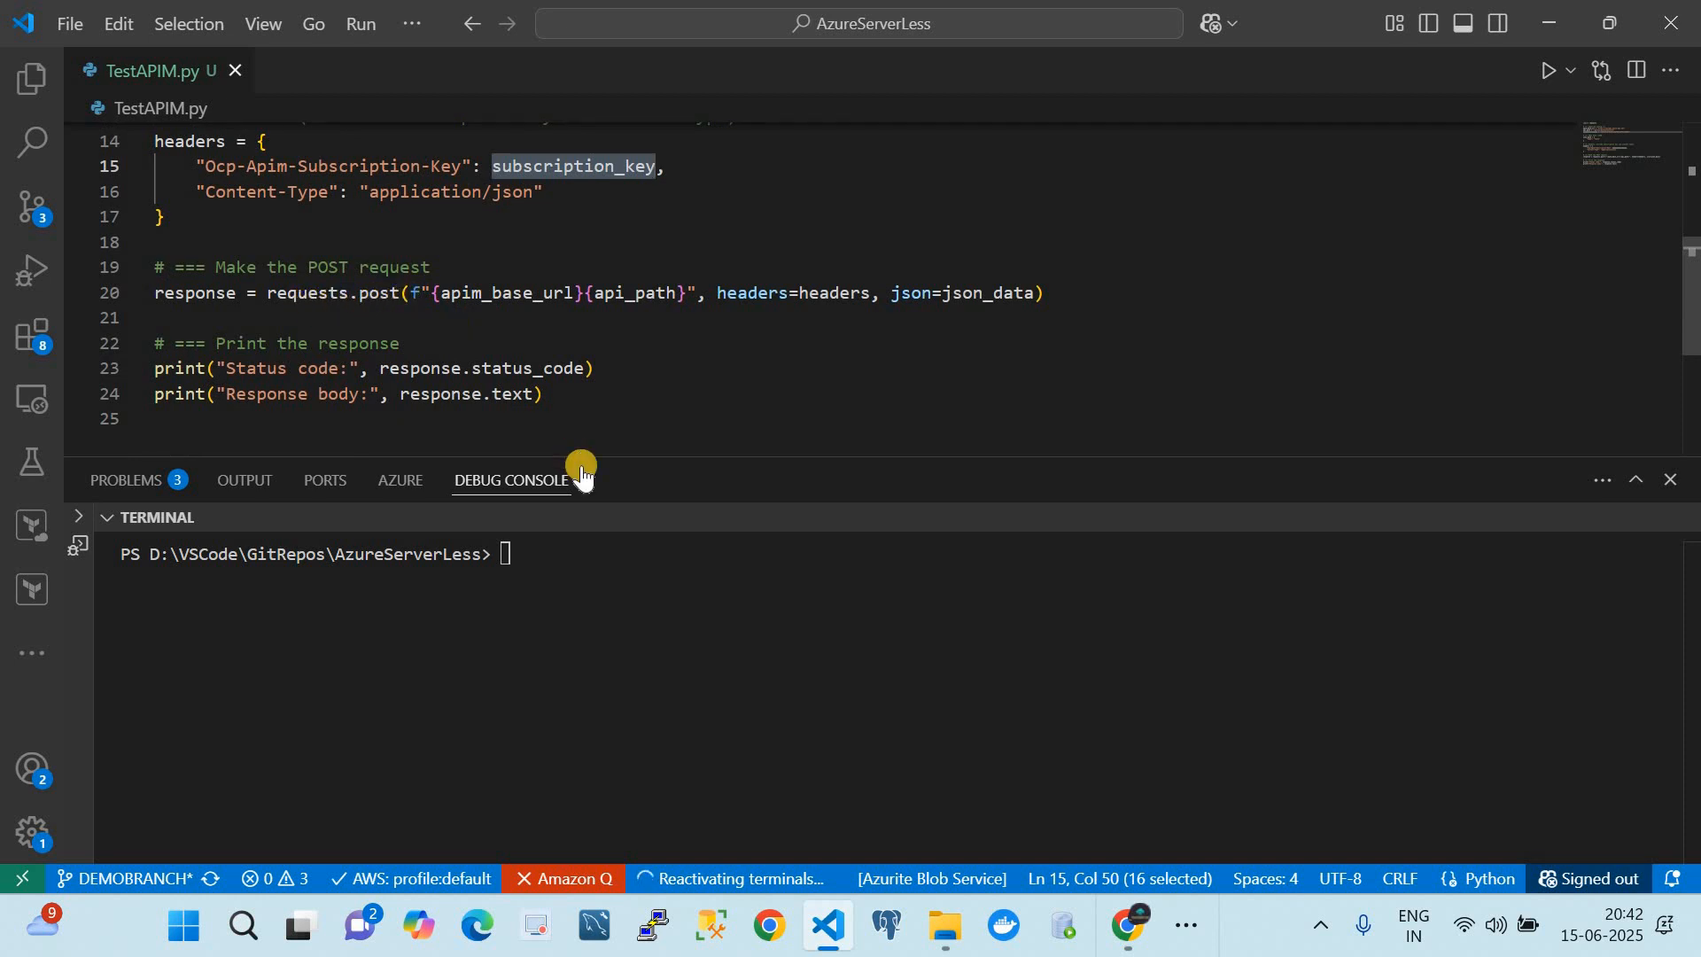
- Change the name value in TestAPIM.py's json_data to "test2"
scroll(578, 386, "up", 2)
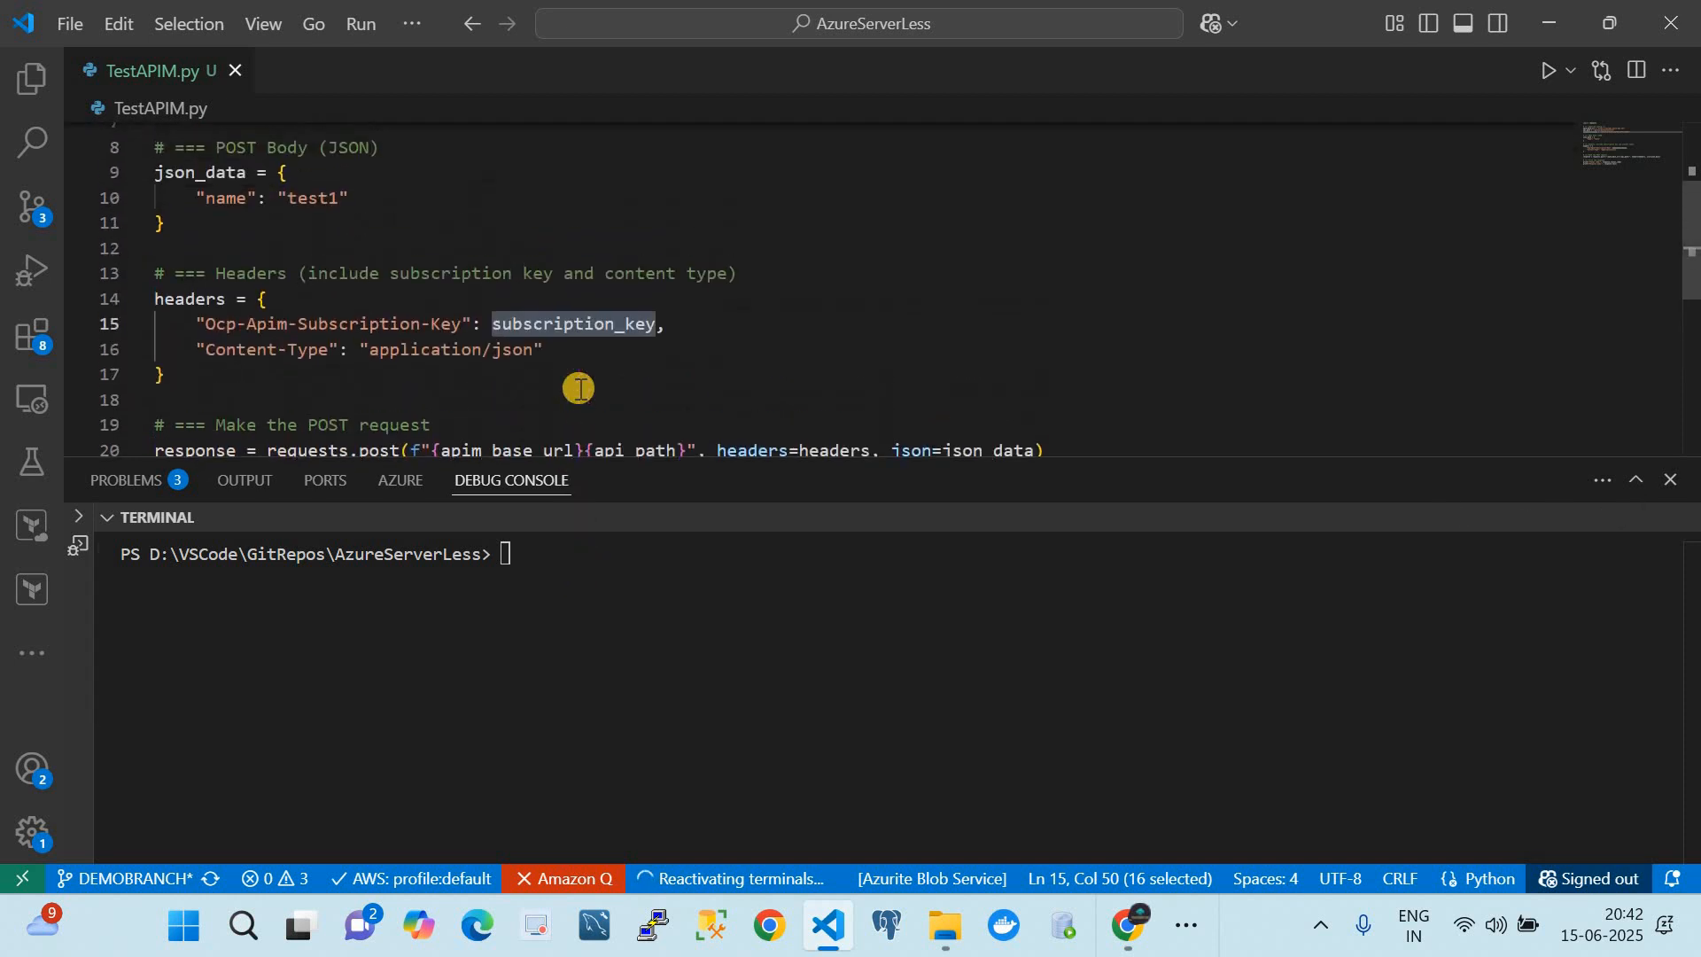
left_click(339, 196)
scroll(339, 197, "up", 1)
key("BackSpace")
type("2")
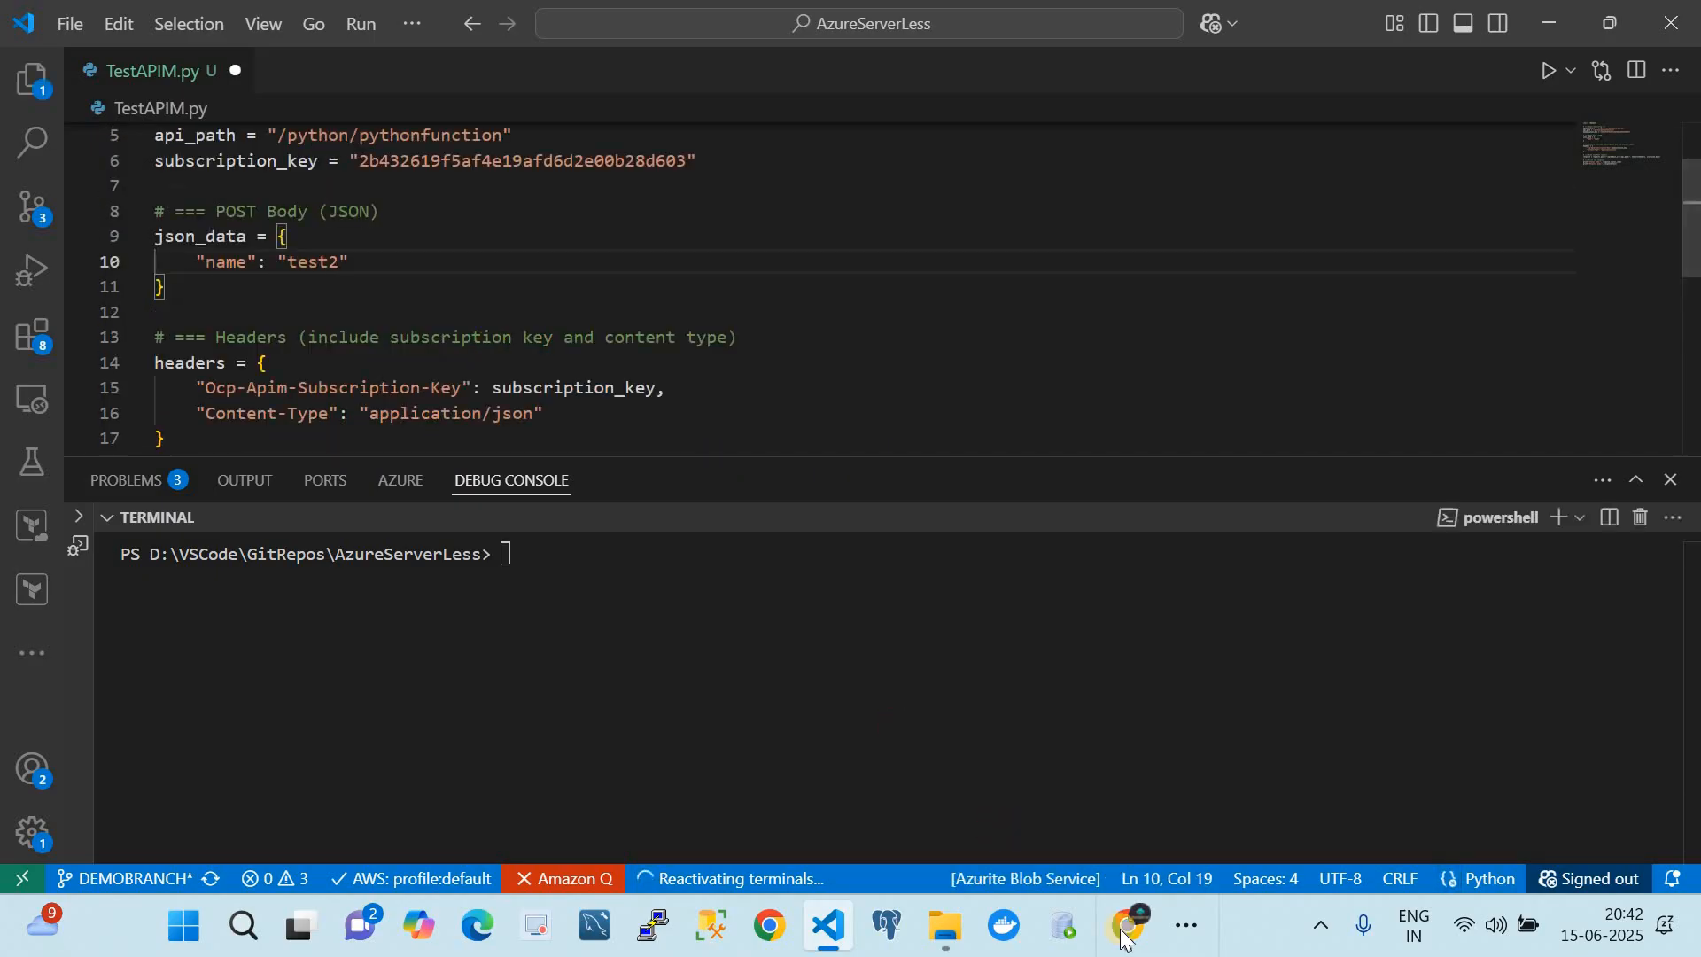
- Switch to the PowerPoint architecture slide and trace the request path from the client through the API Management icon
left_click(1188, 924)
left_click(1295, 844)
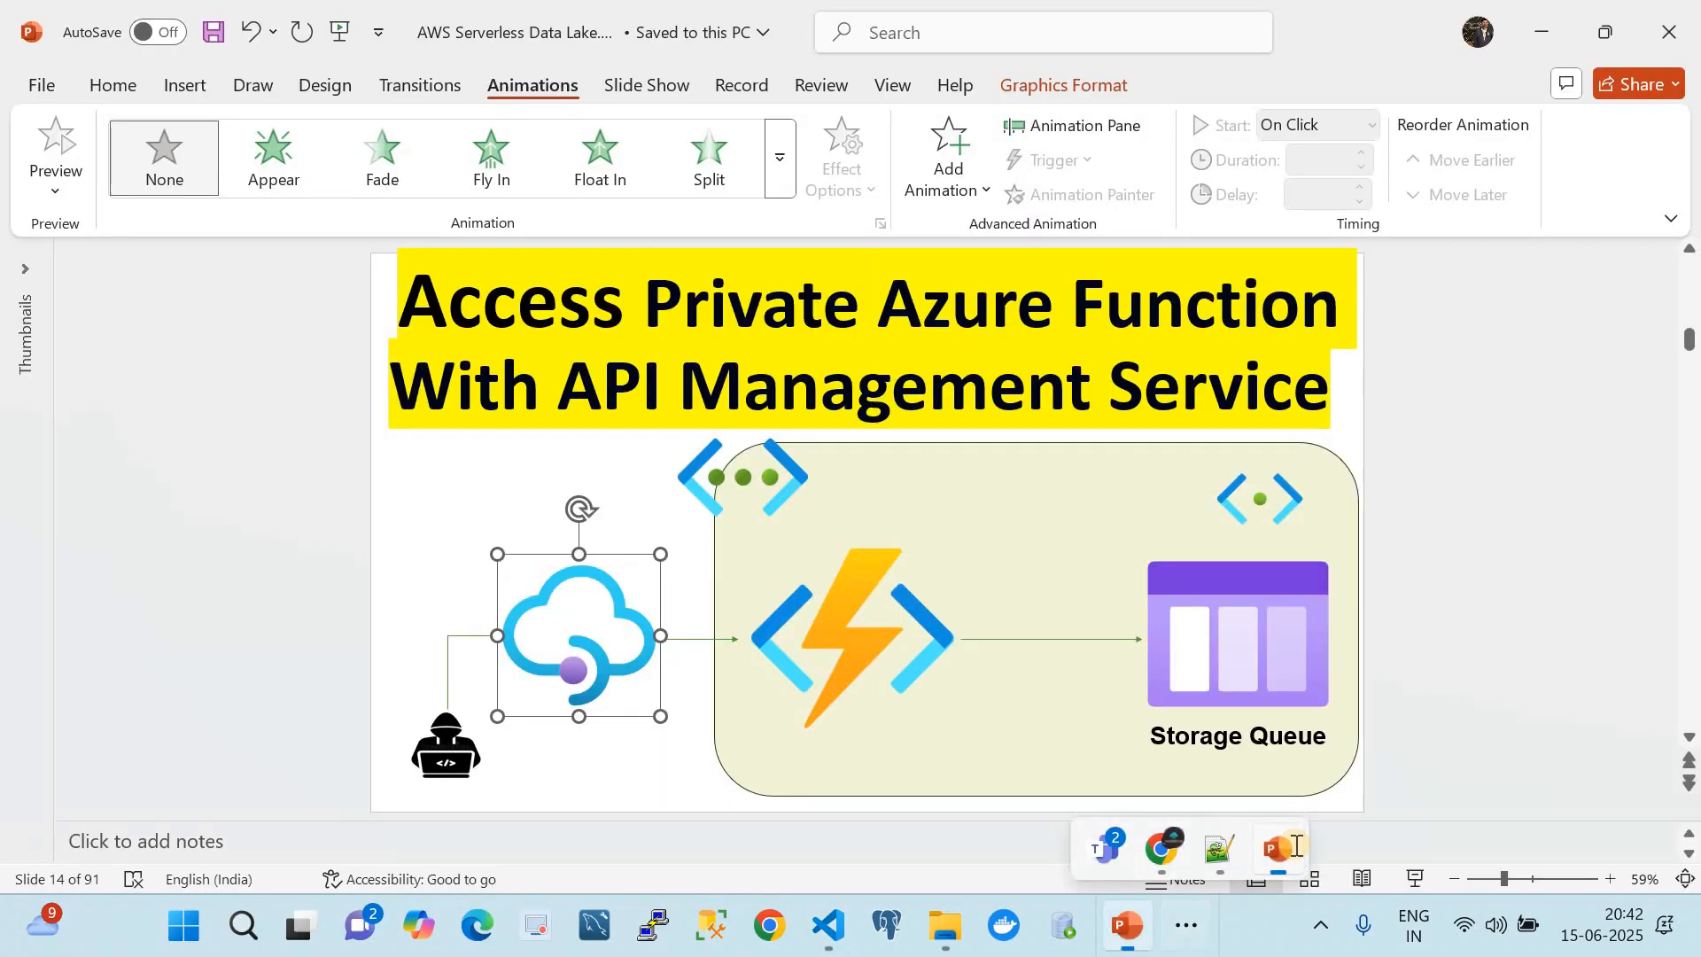
left_click(662, 782)
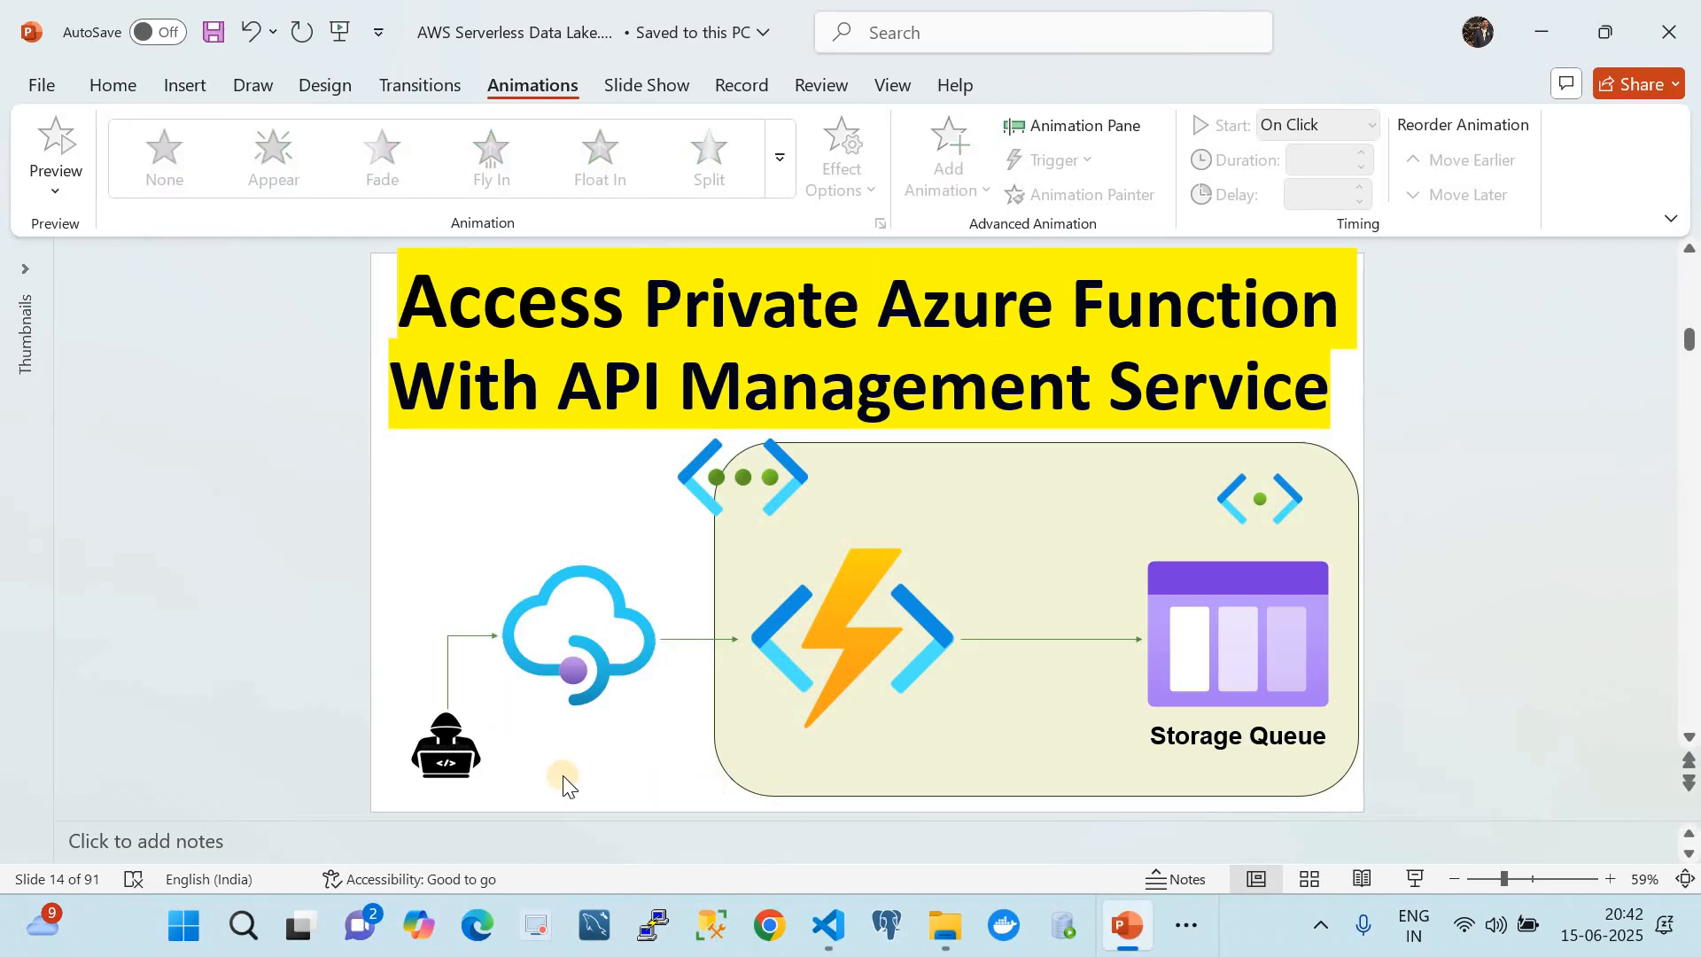
left_click(467, 757)
left_click(572, 667)
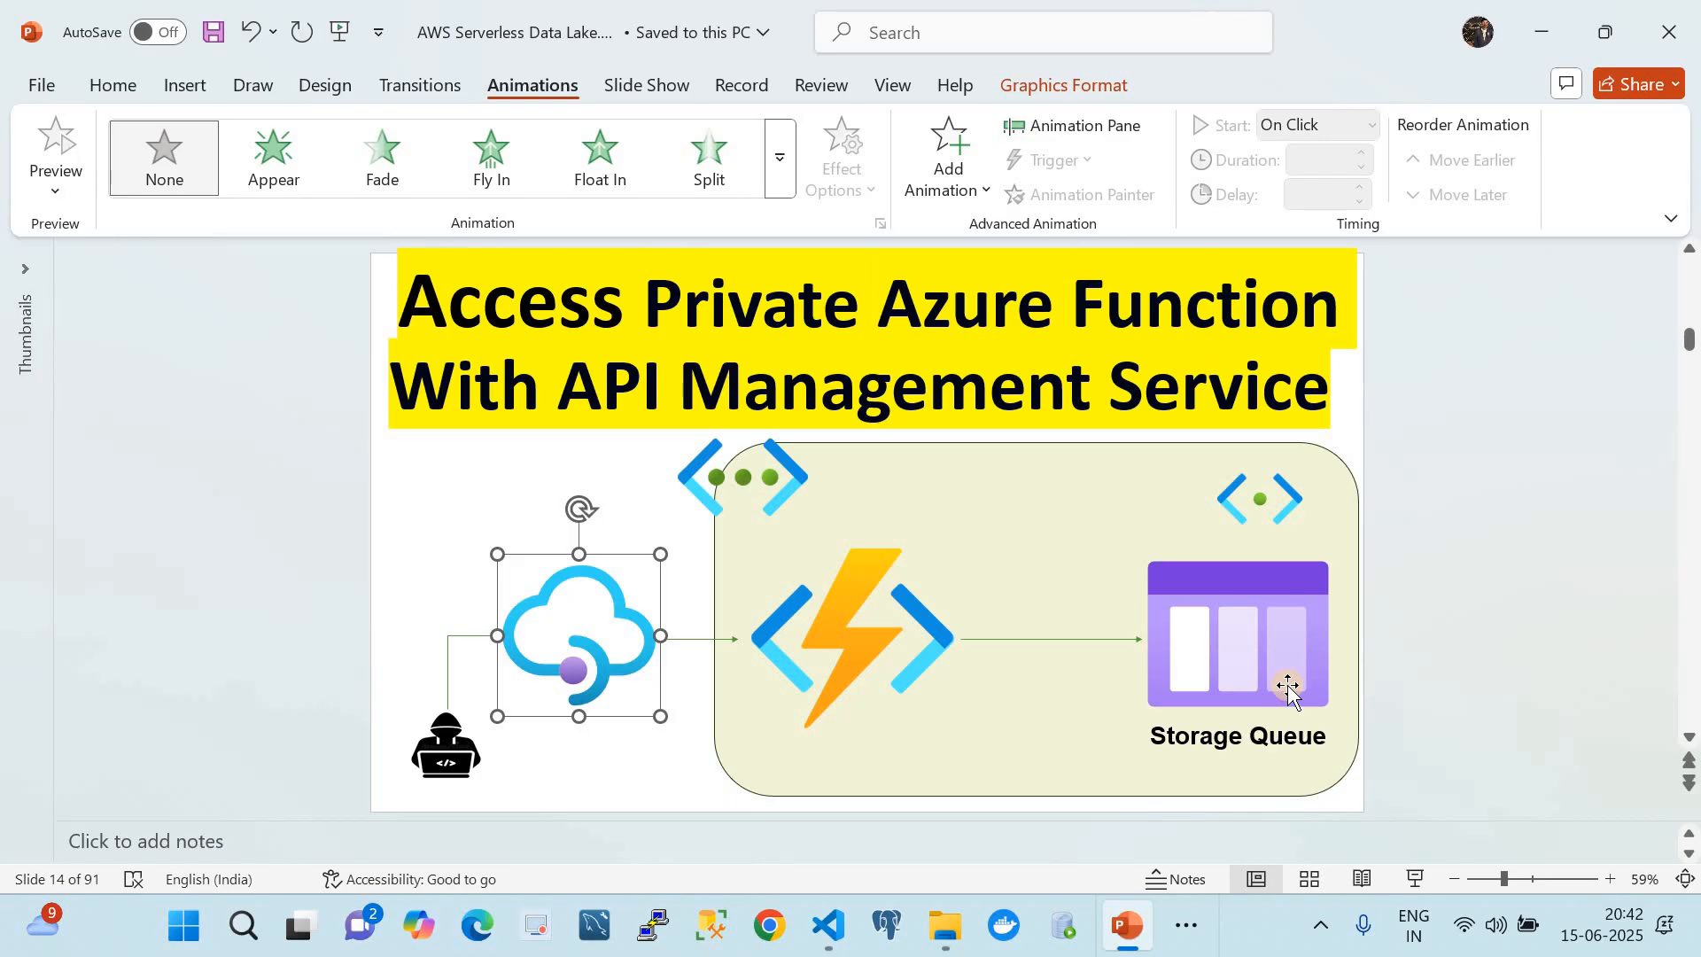
- Open function_app.py from the AzureFunctionDeploy folder in VS Code, and examine its identity and queue imports and function route
left_click(828, 926)
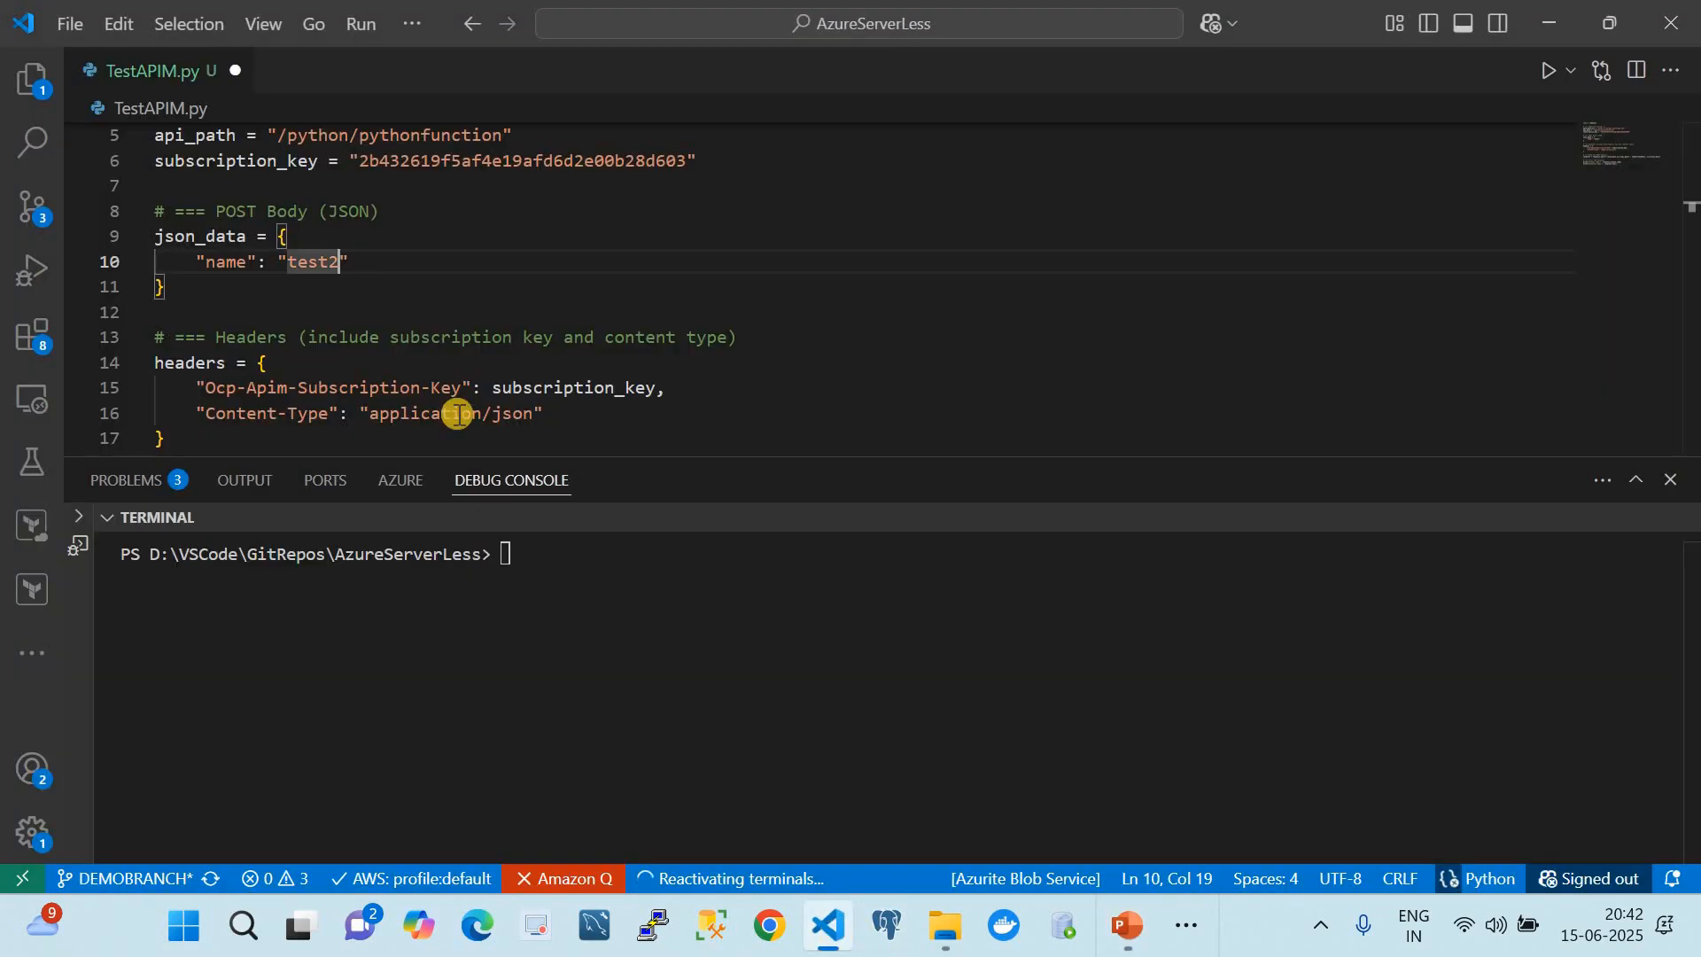
left_click(32, 80)
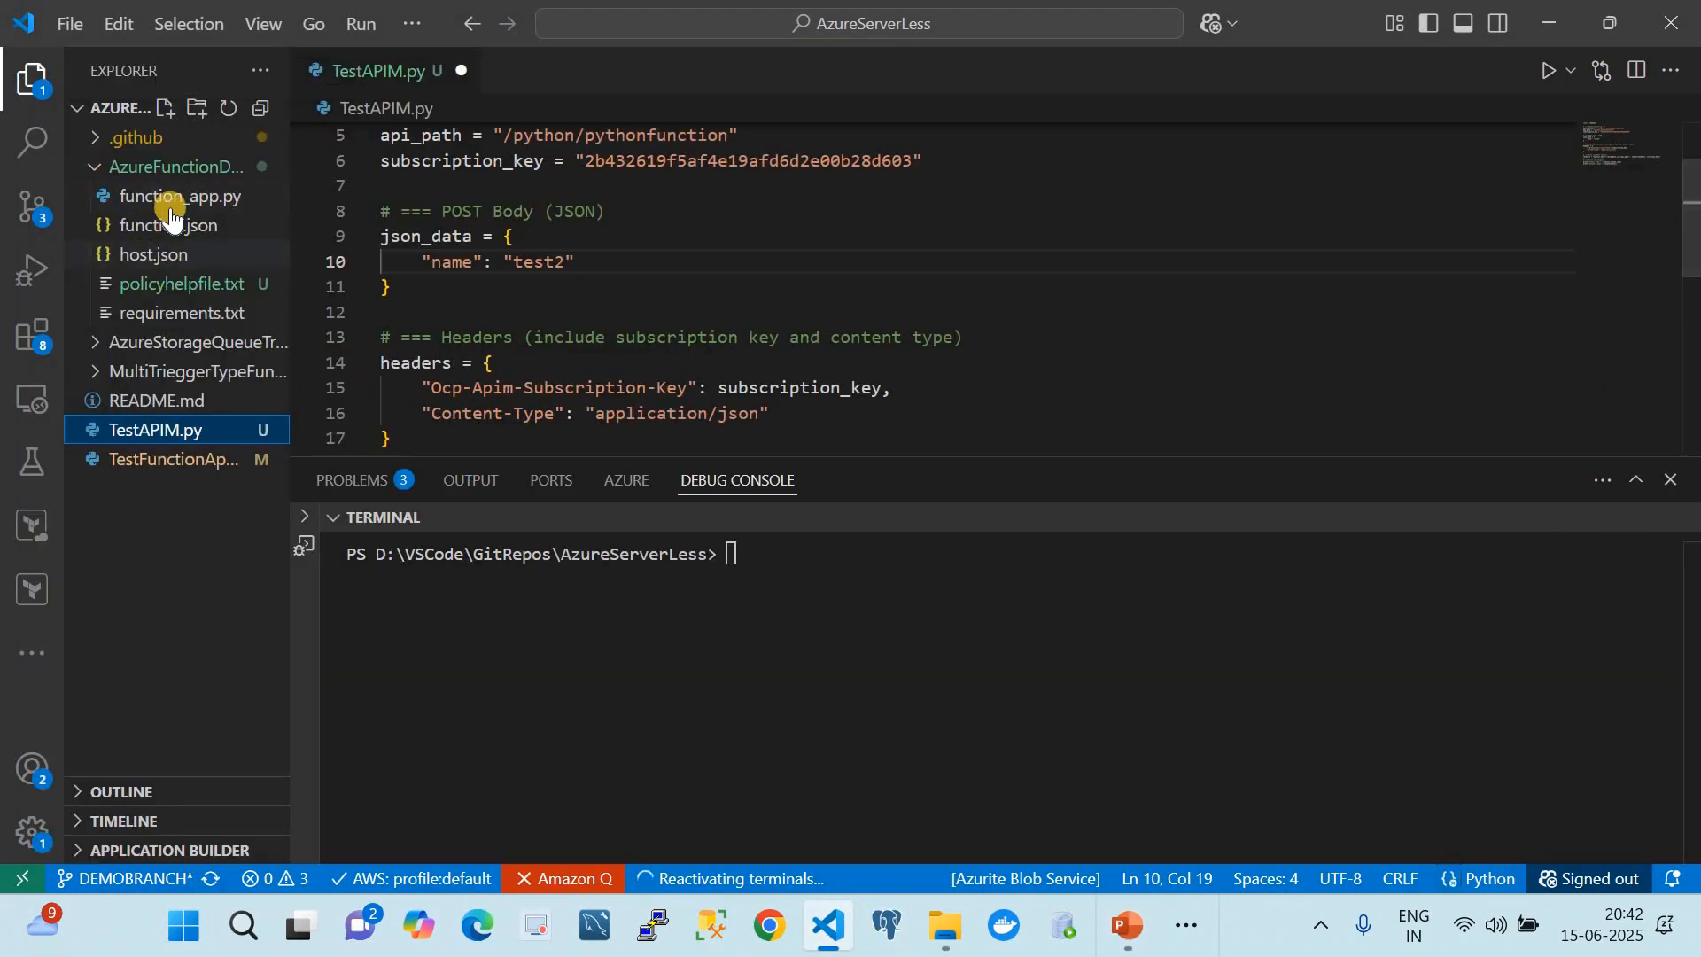
left_click(146, 195)
scroll(696, 325, "up", 6)
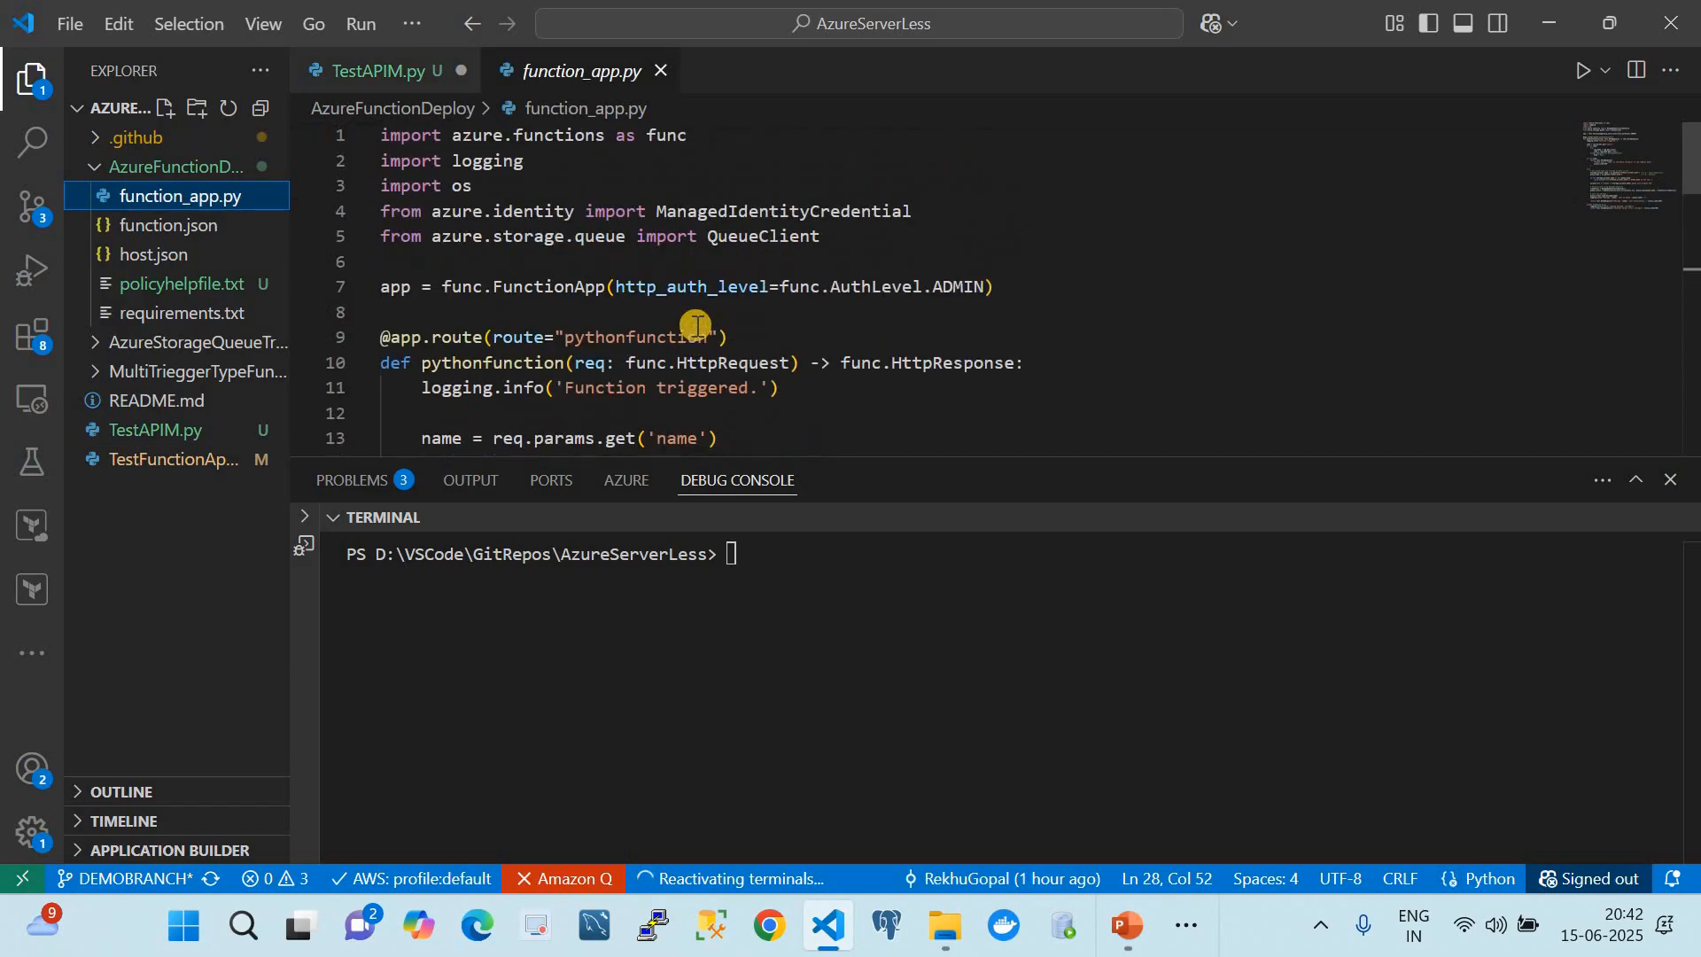
scroll(697, 326, "down", 2)
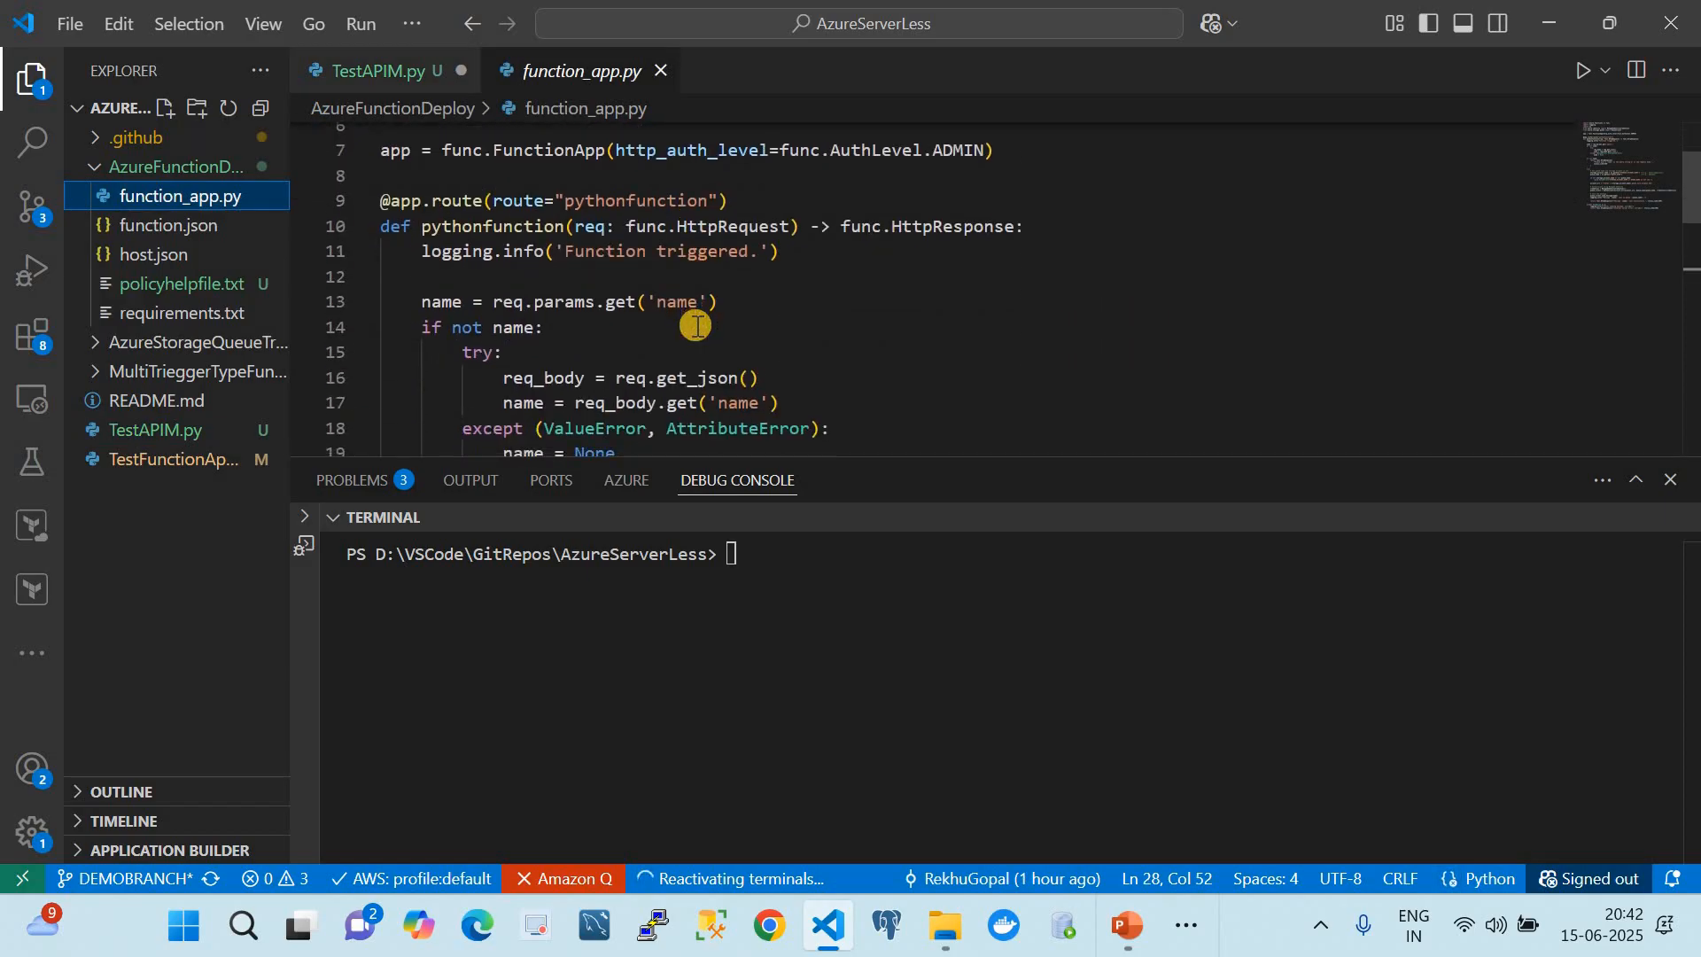
scroll(697, 325, "down", 2)
scroll(656, 288, "up", 4)
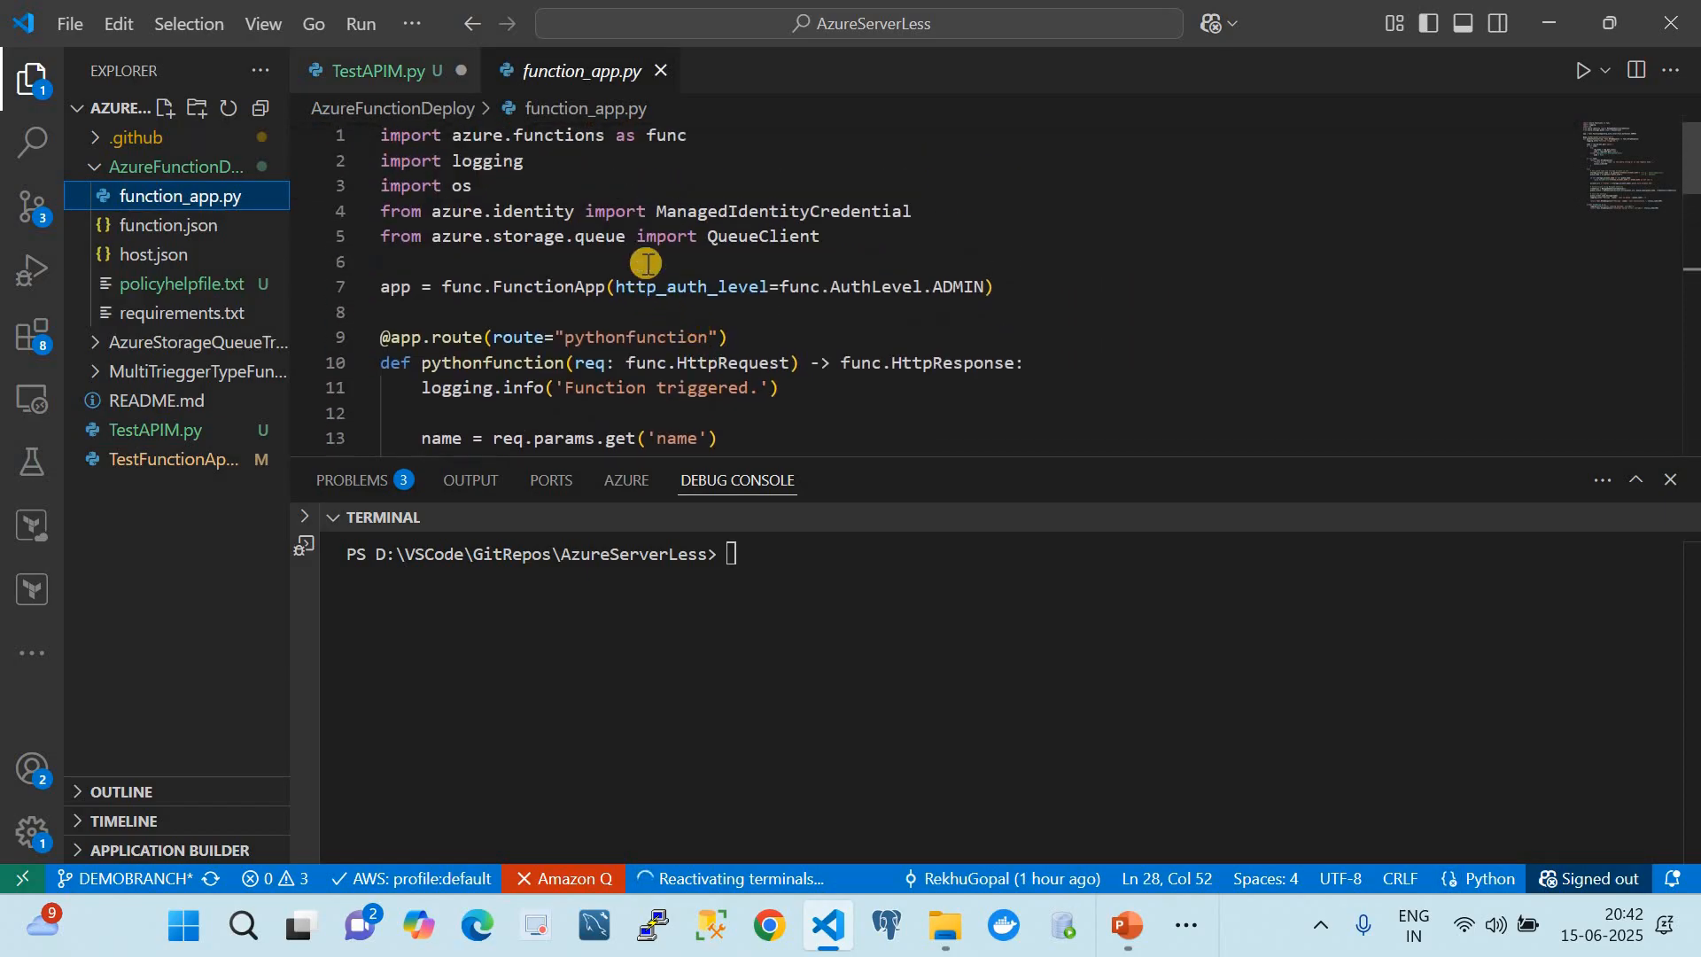
left_click(514, 219)
left_click(767, 223)
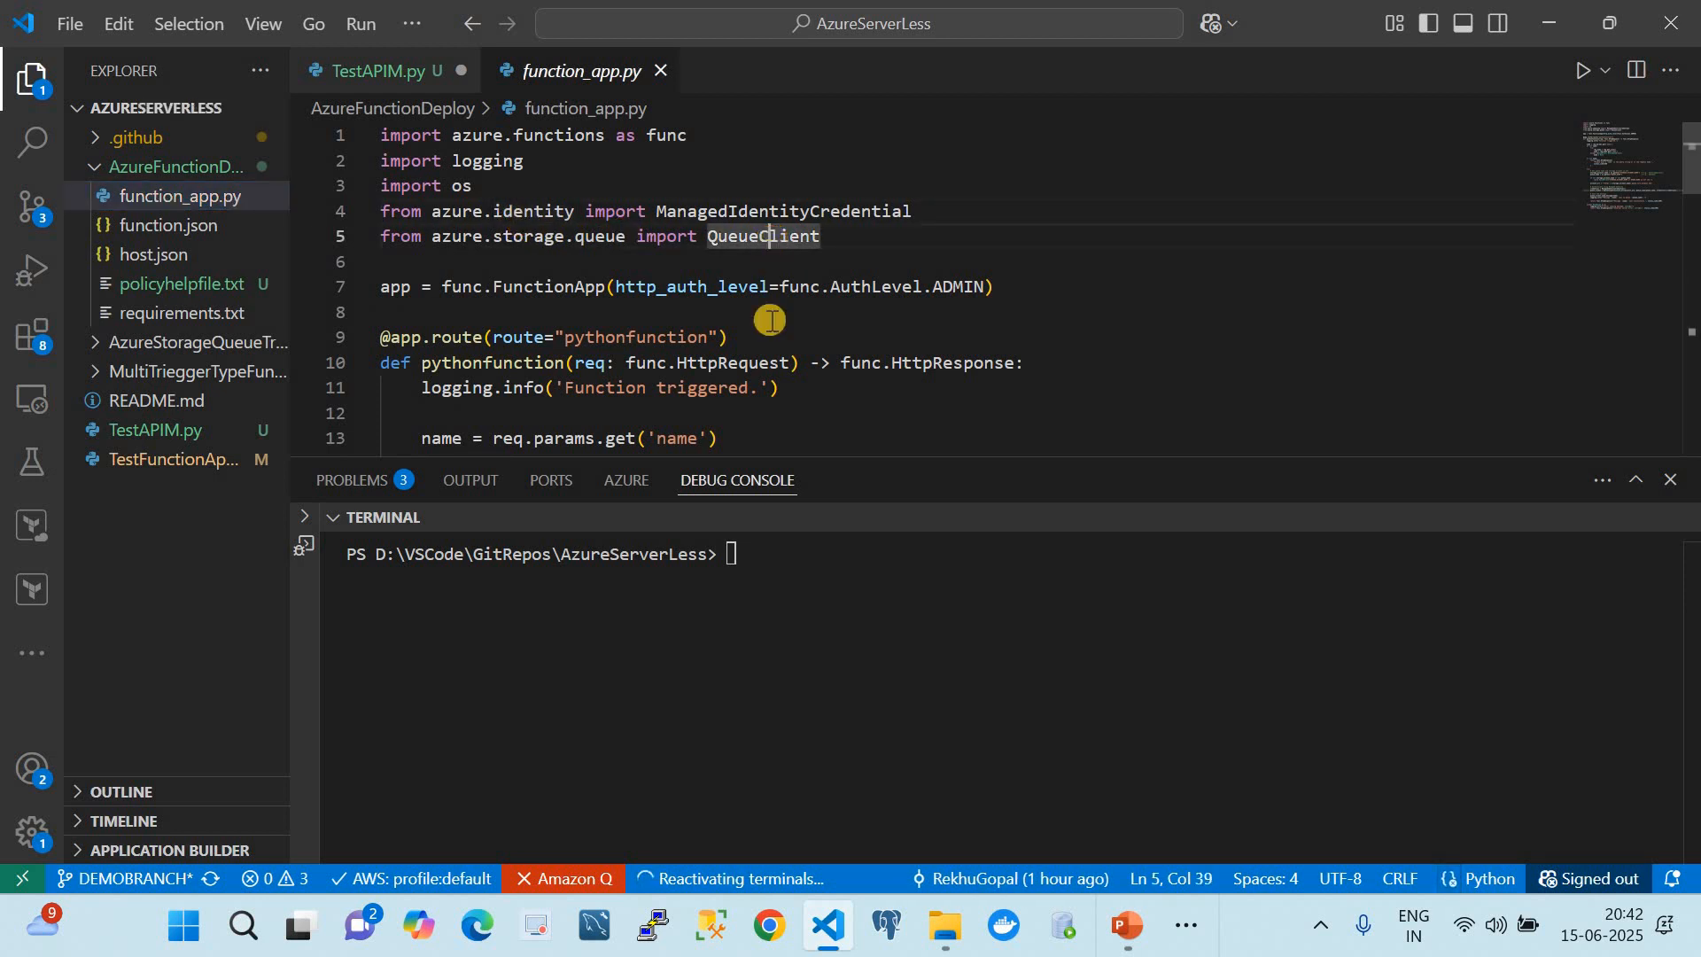
scroll(777, 384, "down", 1)
scroll(776, 383, "down", 2)
- Select the Azure Function picture on the PowerPoint slide, and open the testfunccloud function app in the Azure portal in Chrome
left_click(1127, 926)
left_click(858, 599)
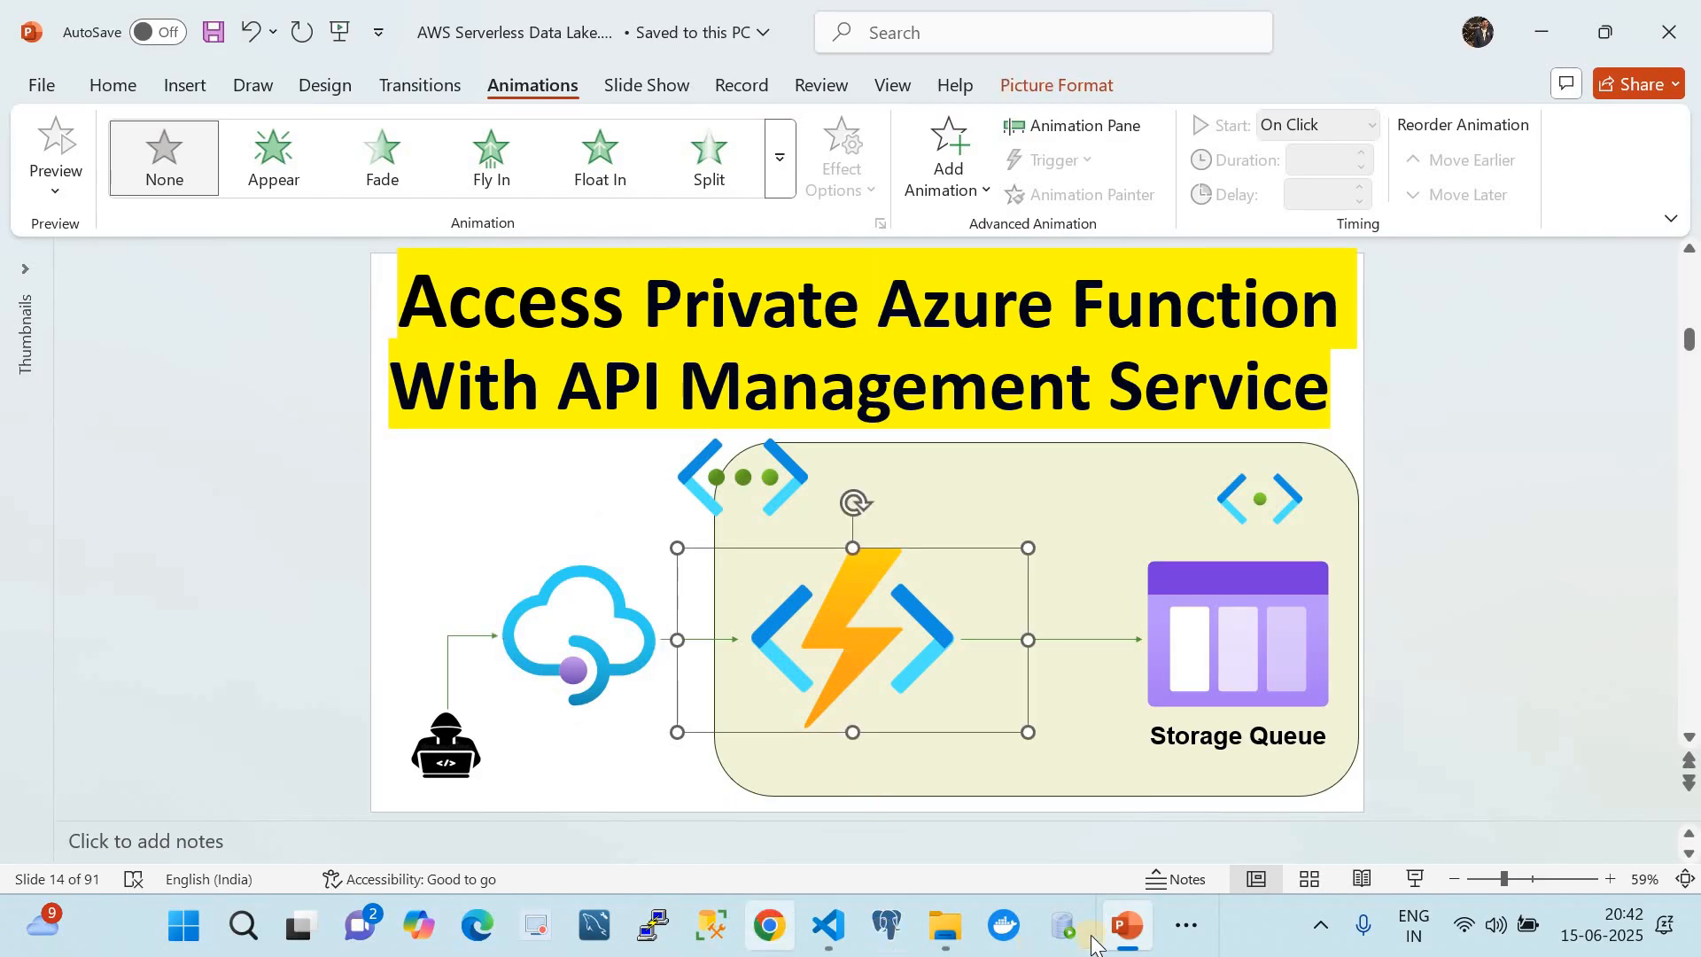
left_click(1187, 925)
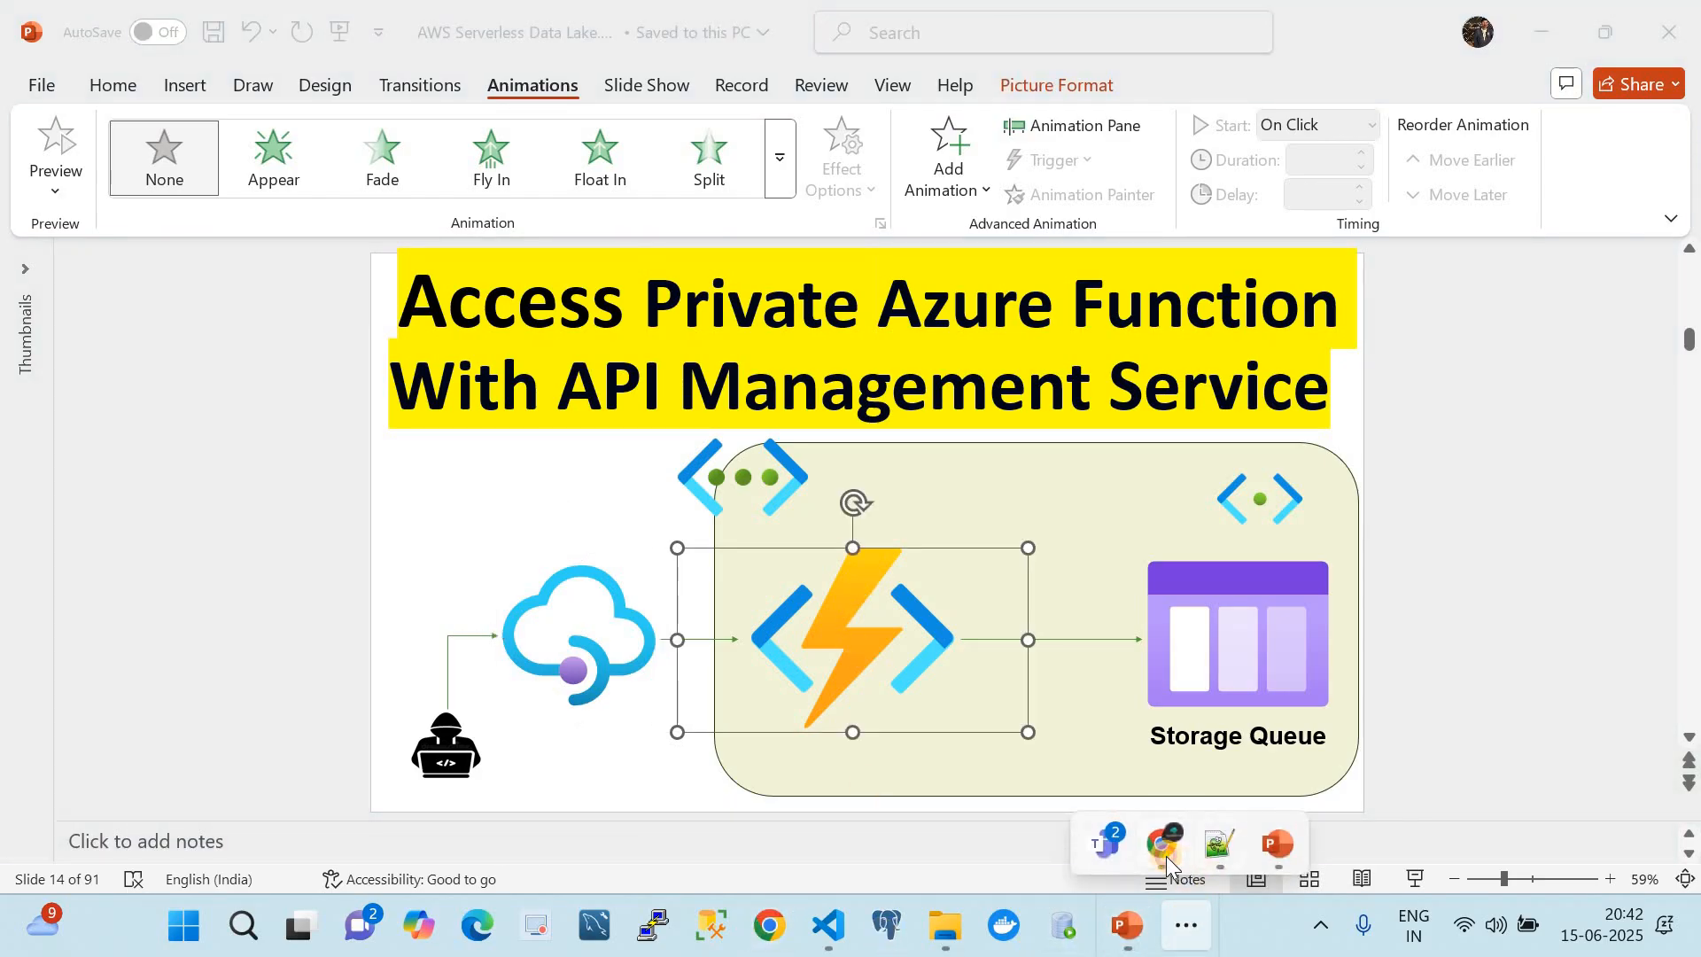
left_click(1166, 856)
left_click(813, 13)
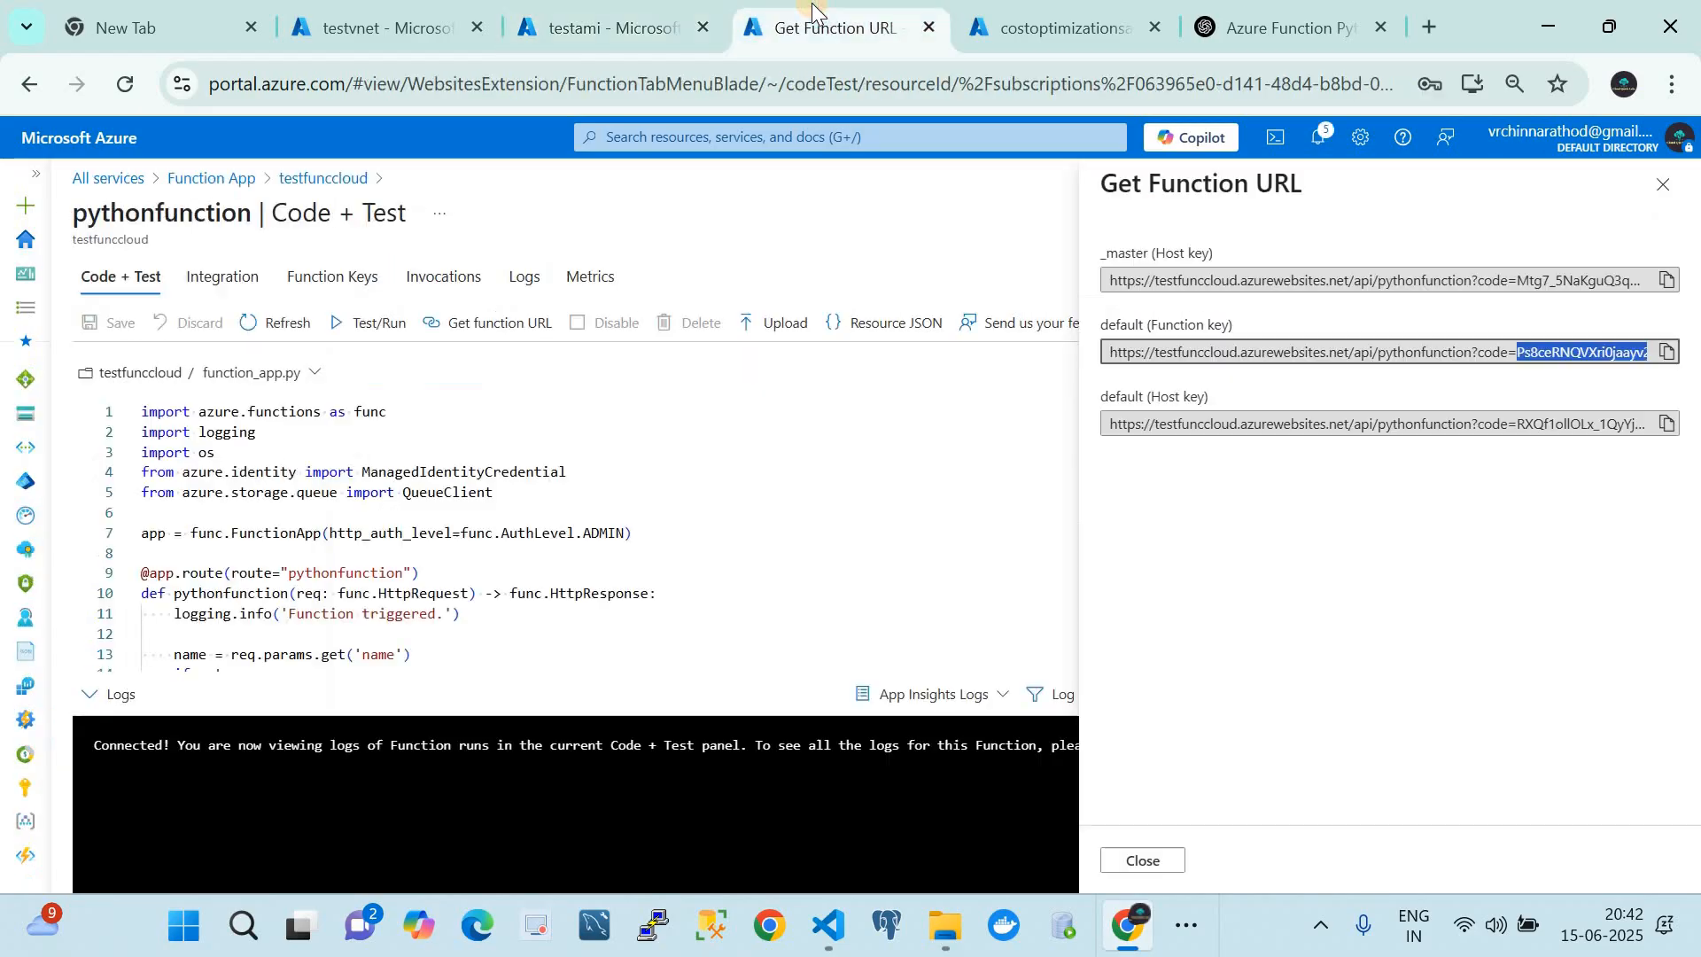
left_click(213, 179)
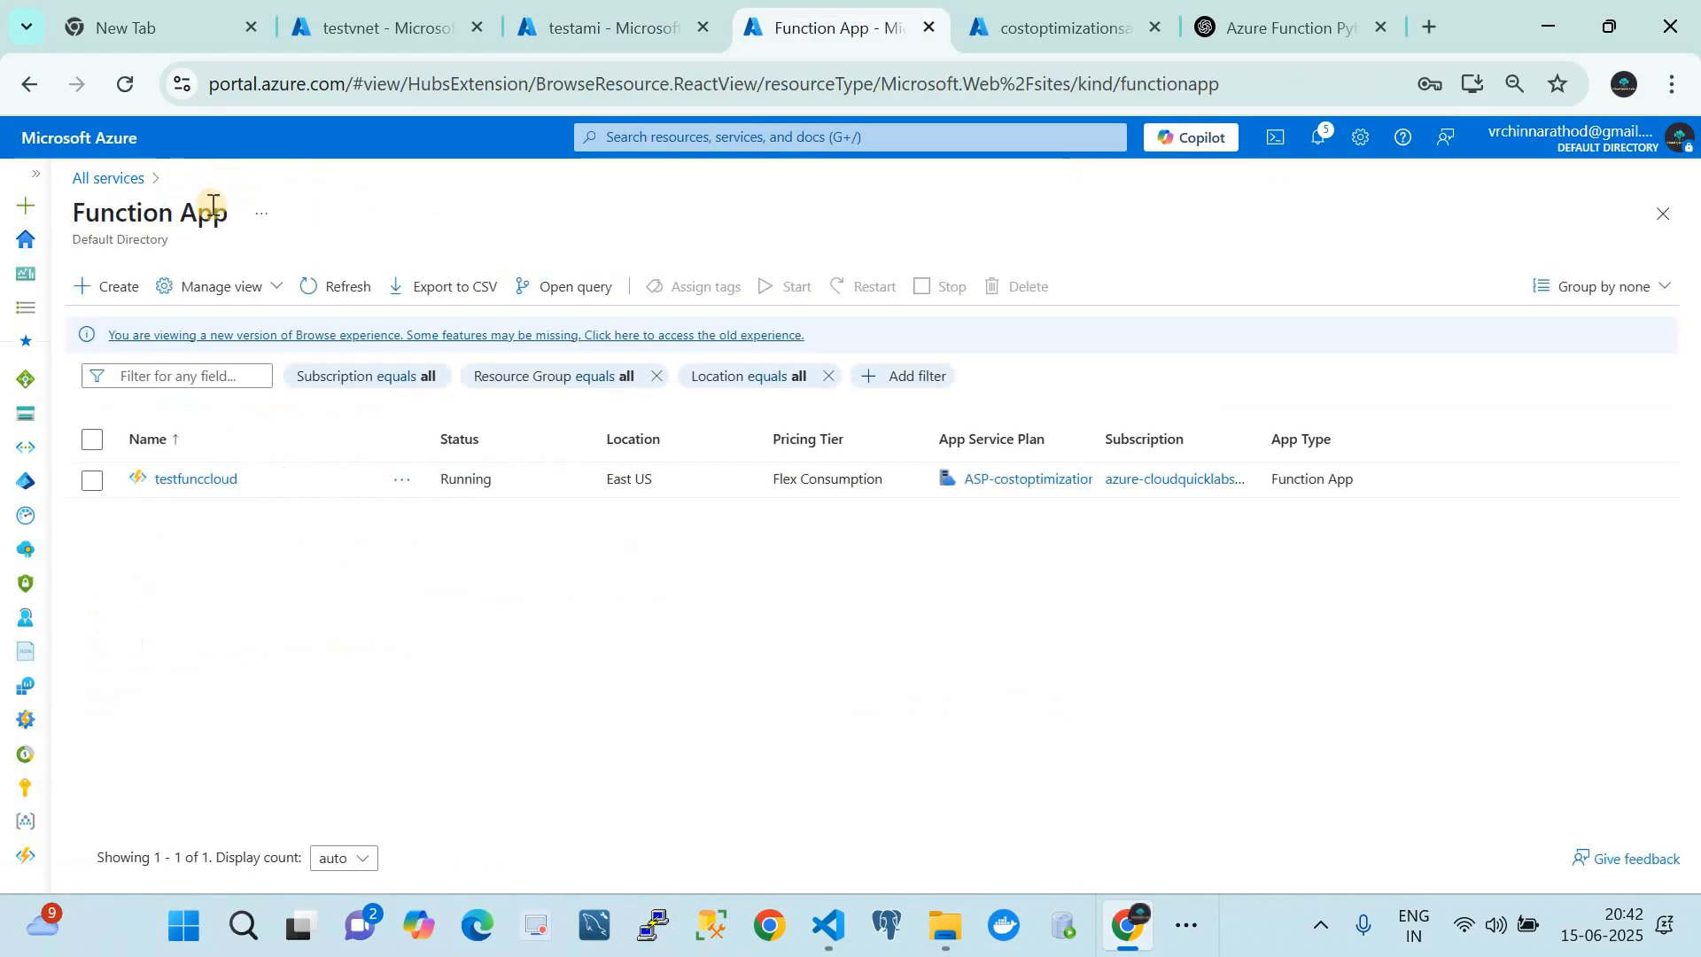
left_click(223, 492)
- Review testfunccloud's system-assigned identity and its Azure role assignments, and return to the Function App list
scroll(509, 706, "down", 3)
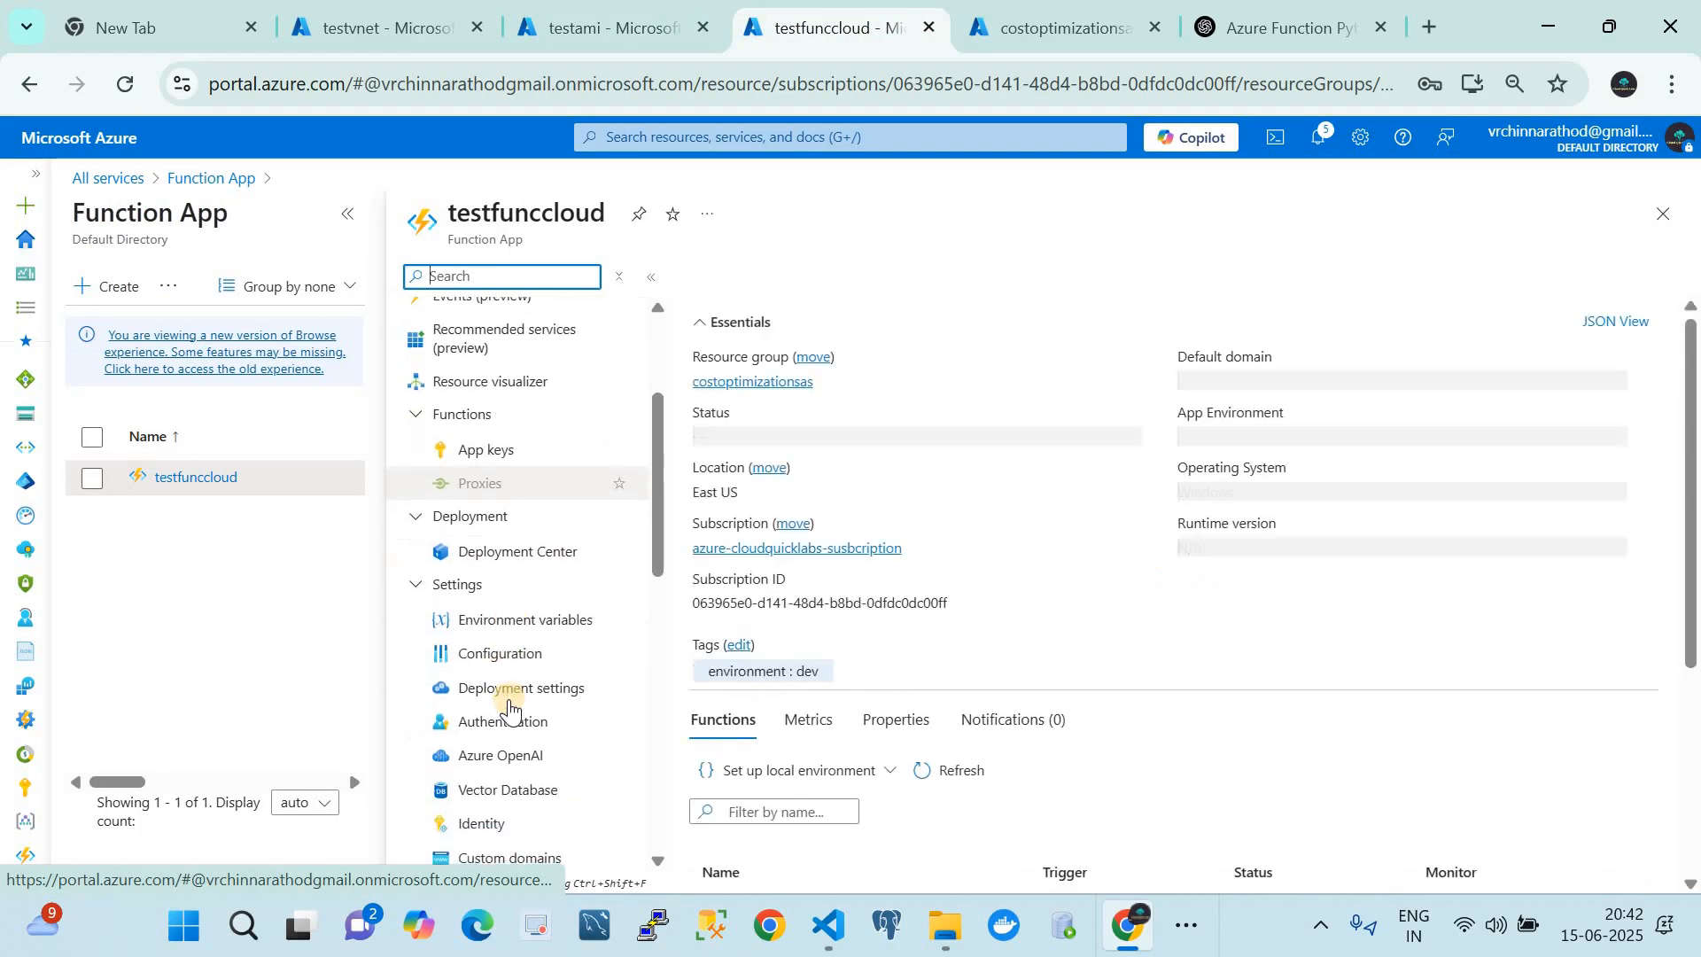
left_click(483, 803)
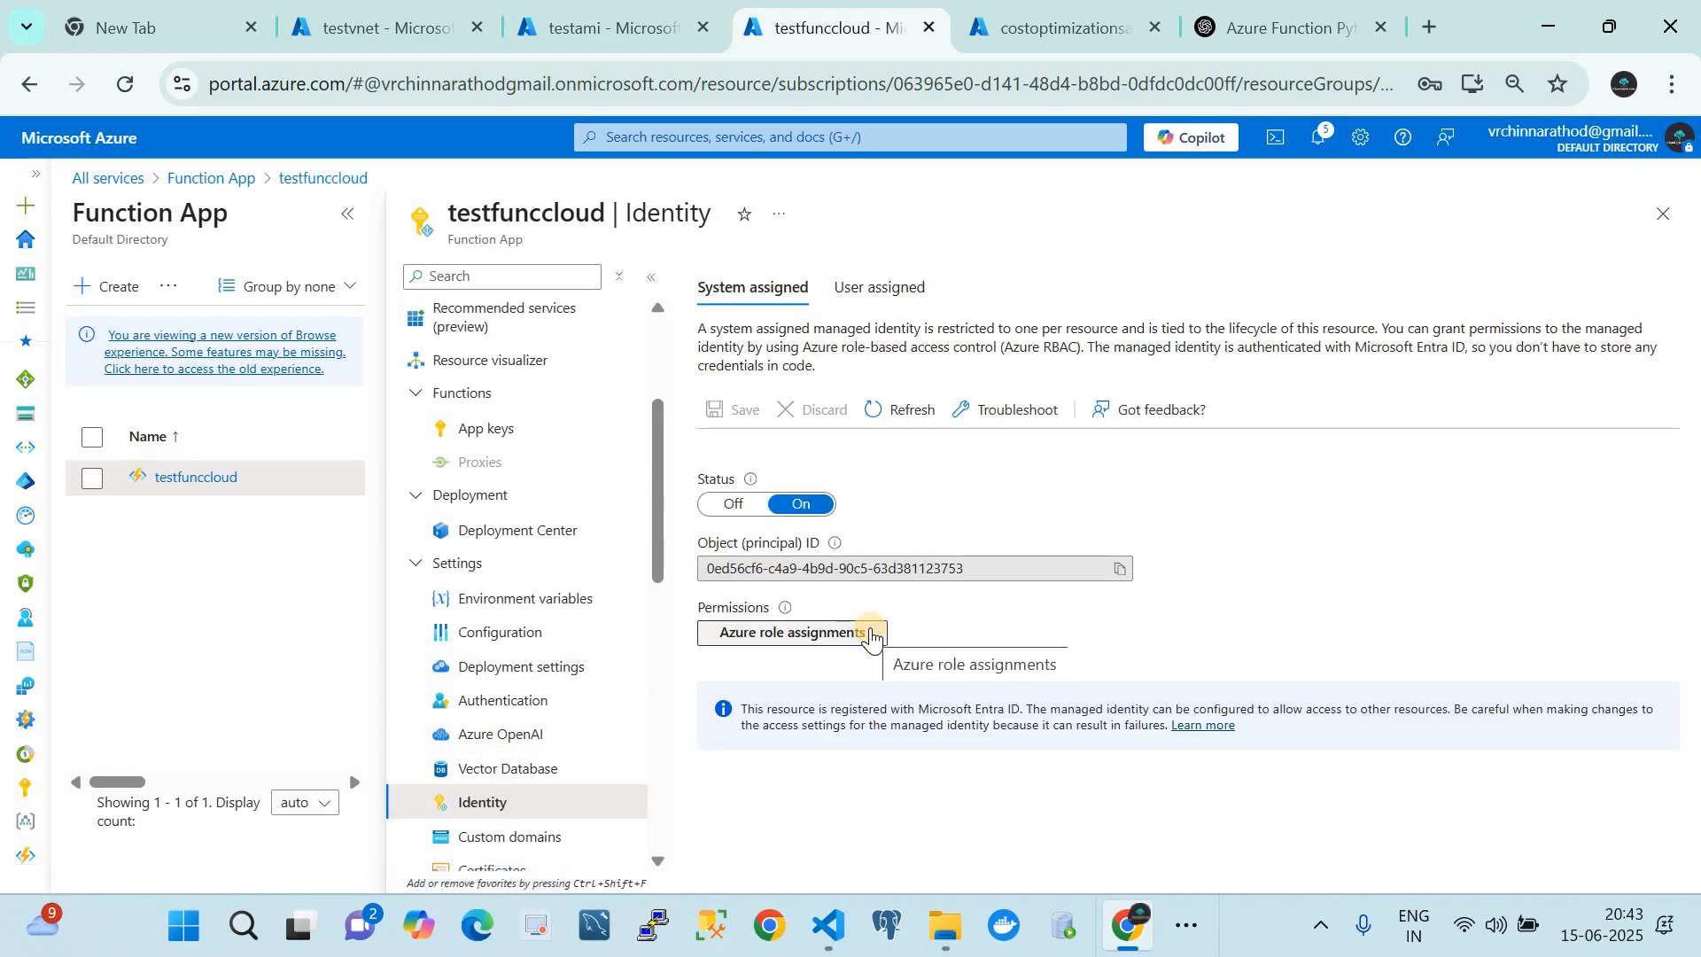
left_click(868, 634)
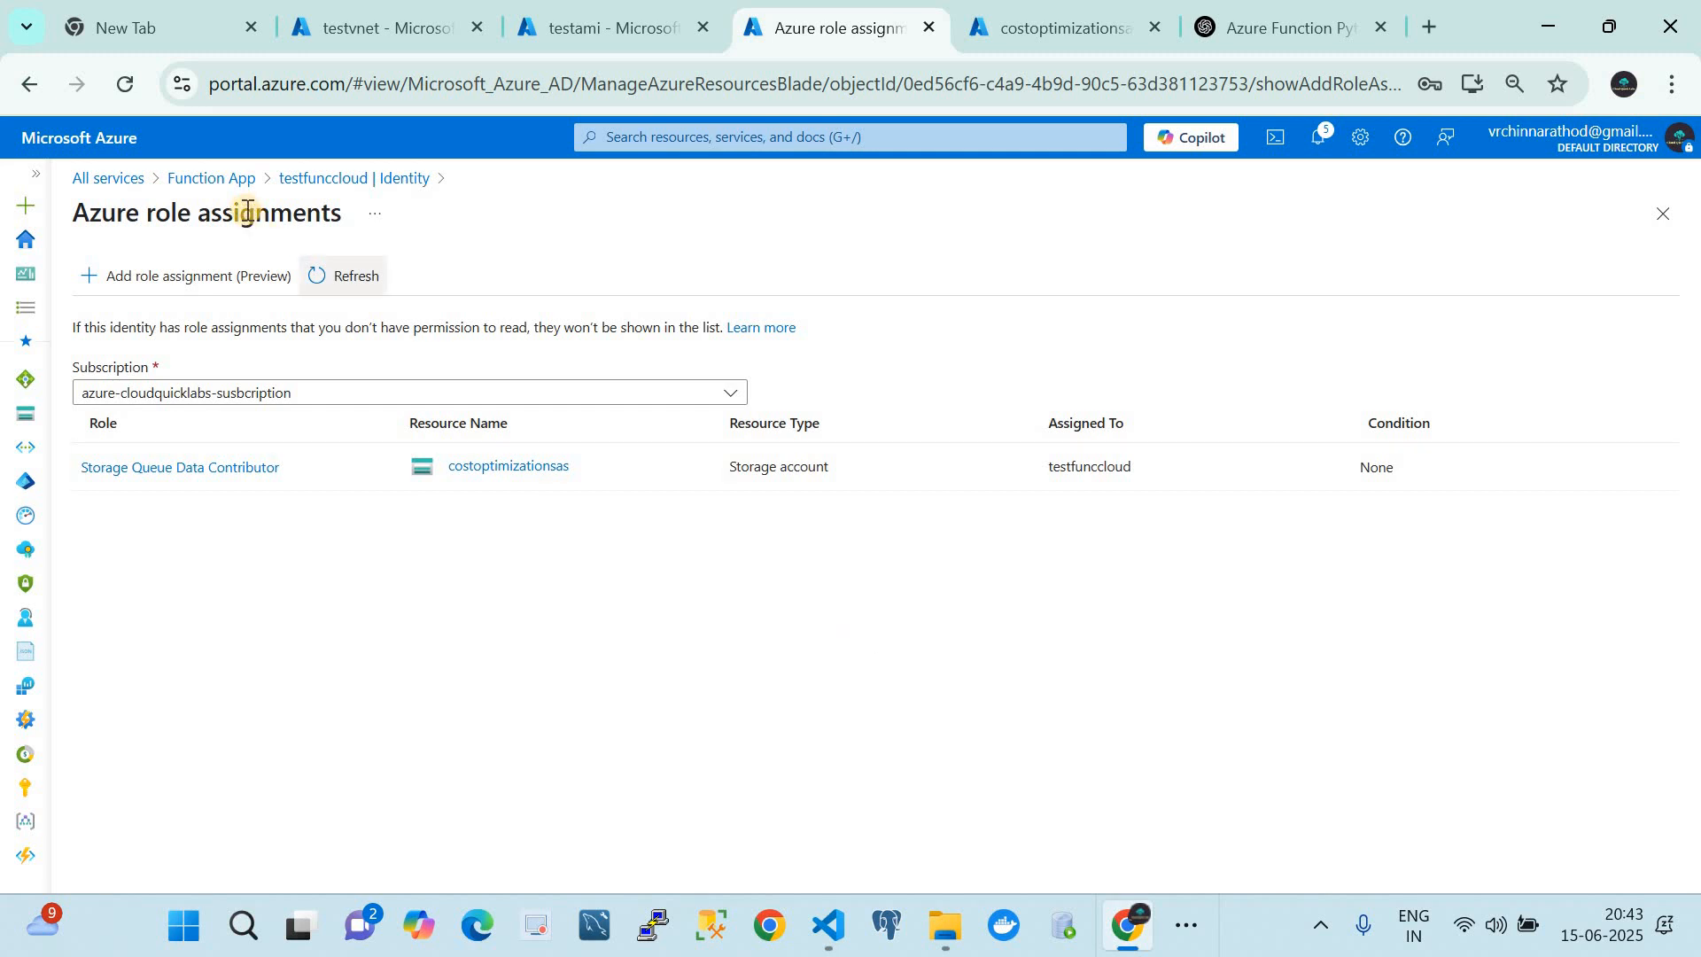
left_click(233, 178)
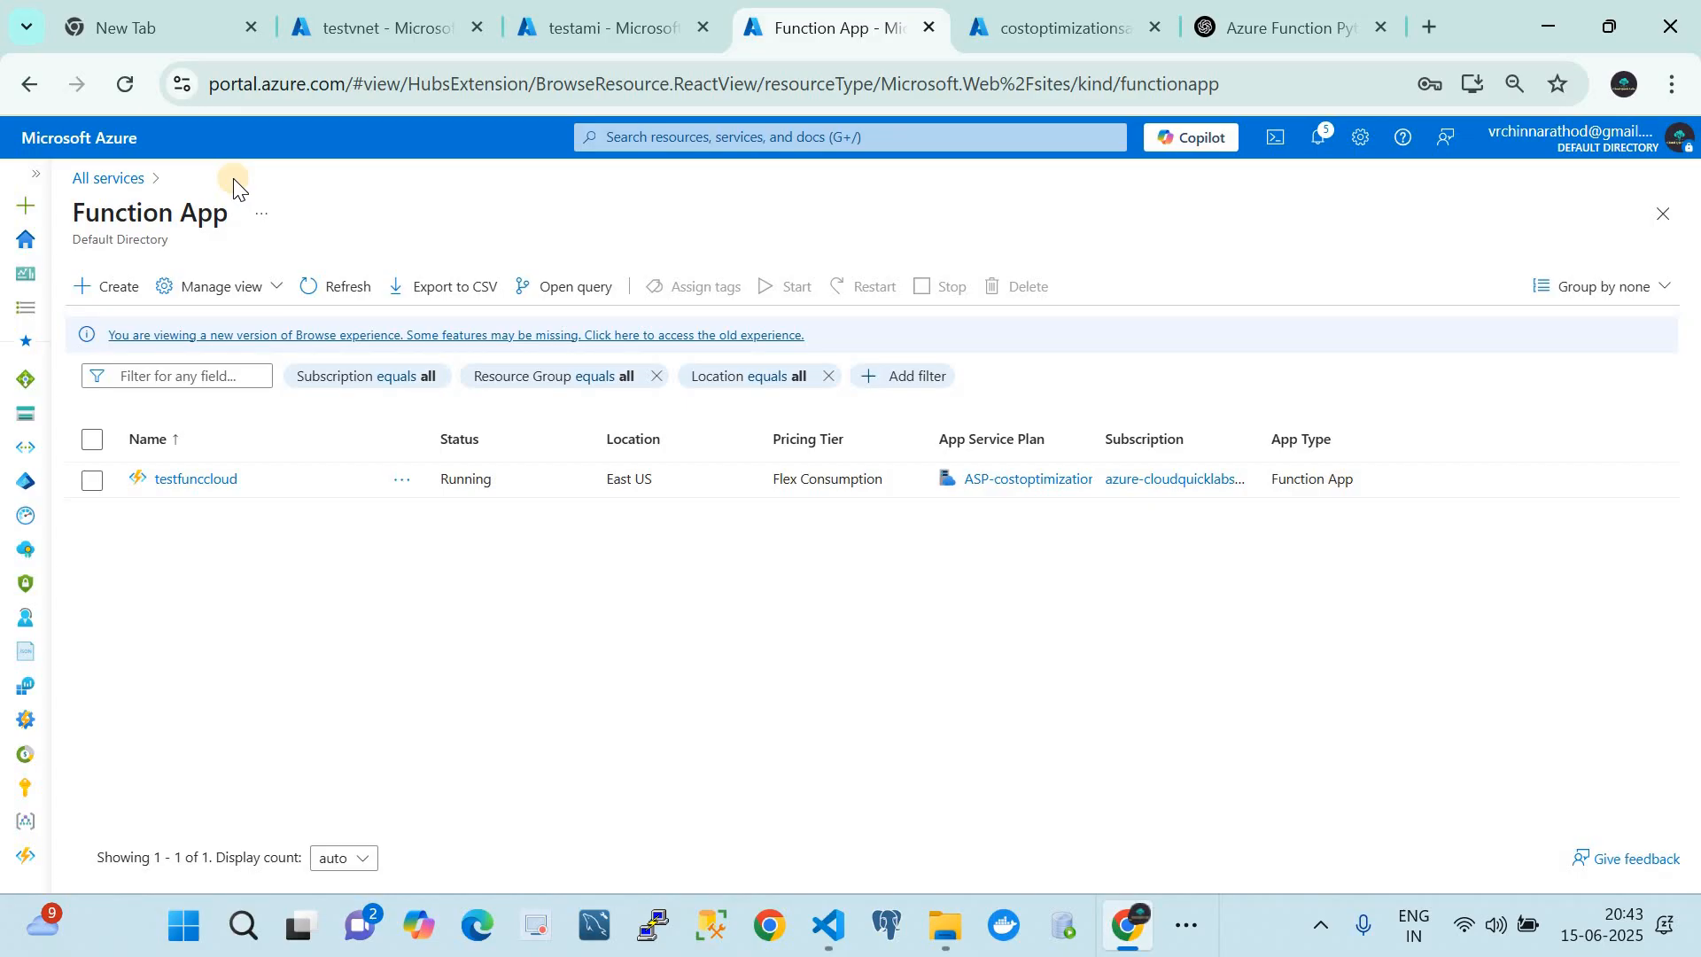
- Read through function_app.py in VS Code, examining the storage account, queue name and managed identity code
left_click(829, 926)
scroll(711, 331, "up", 3)
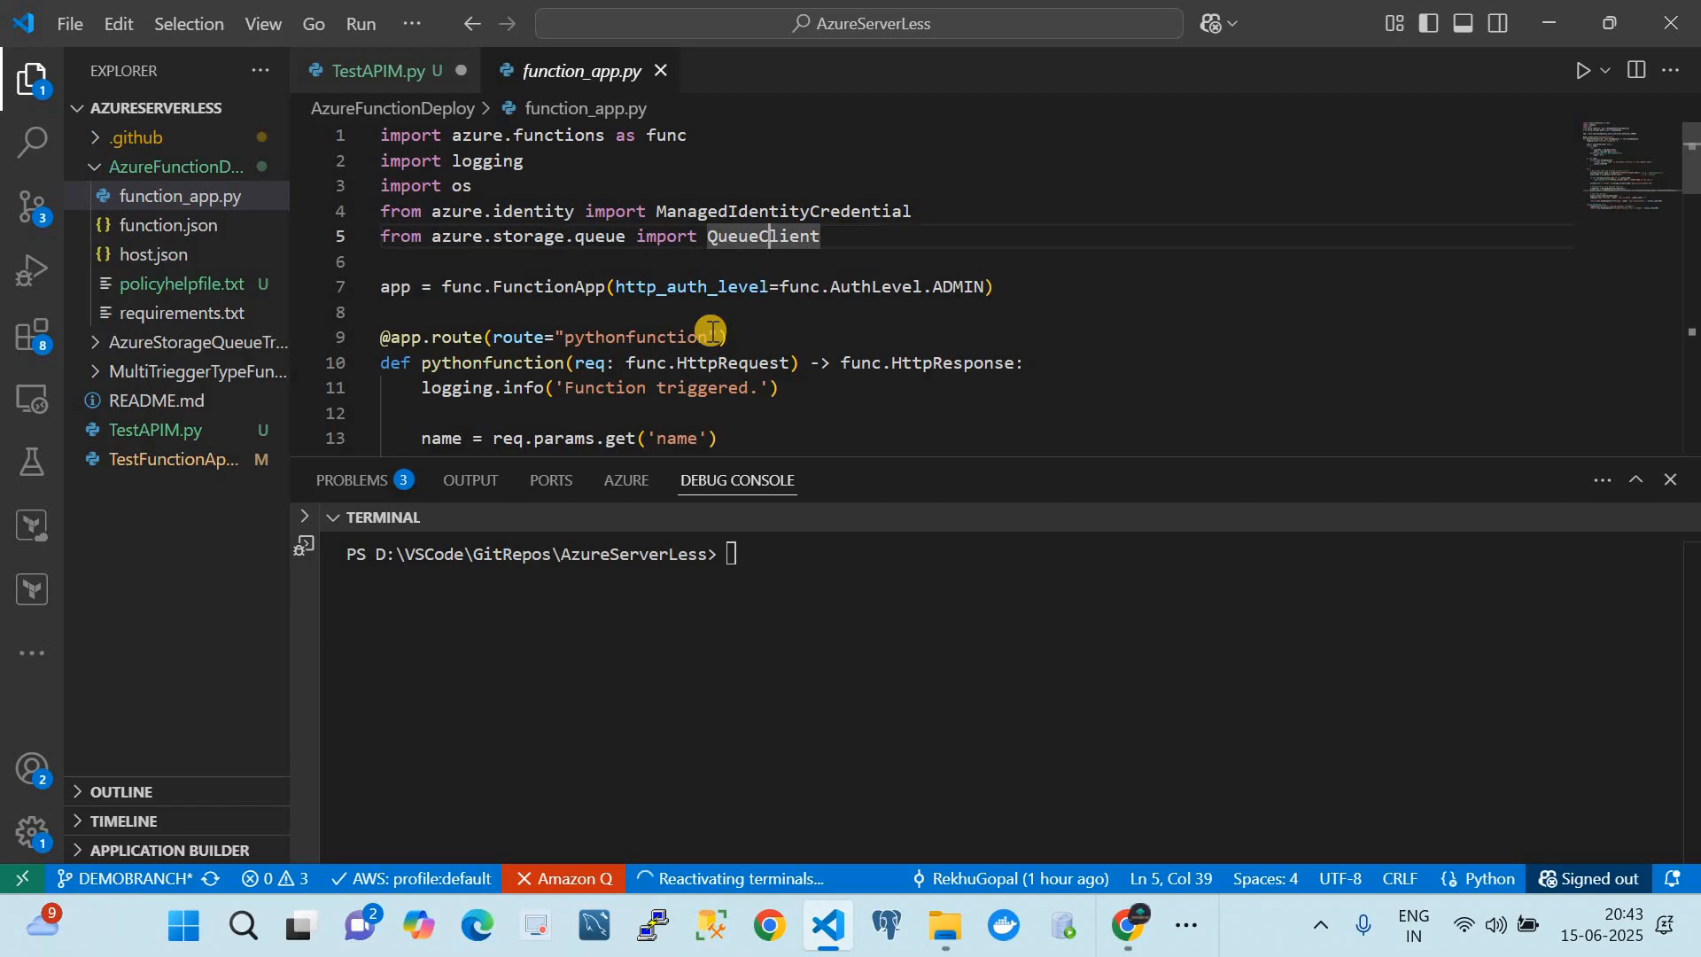
scroll(711, 331, "down", 3)
scroll(712, 331, "down", 10)
scroll(712, 331, "down", 4)
scroll(711, 332, "up", 12)
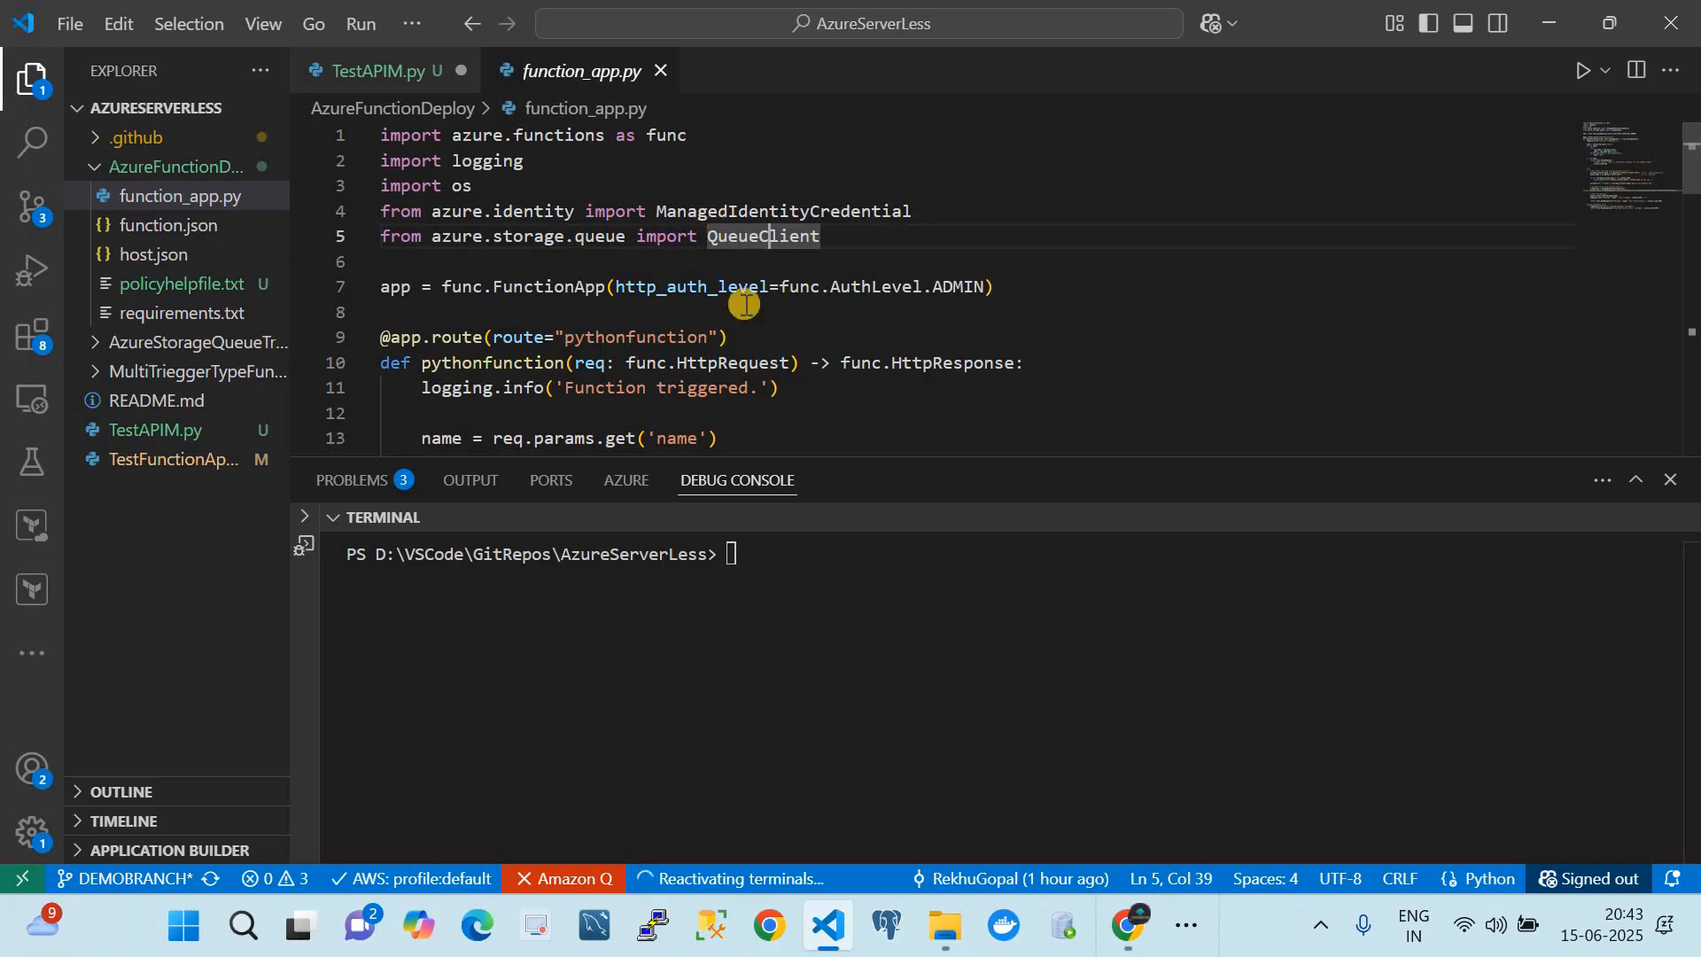
scroll(762, 354, "down", 7)
scroll(765, 359, "down", 2)
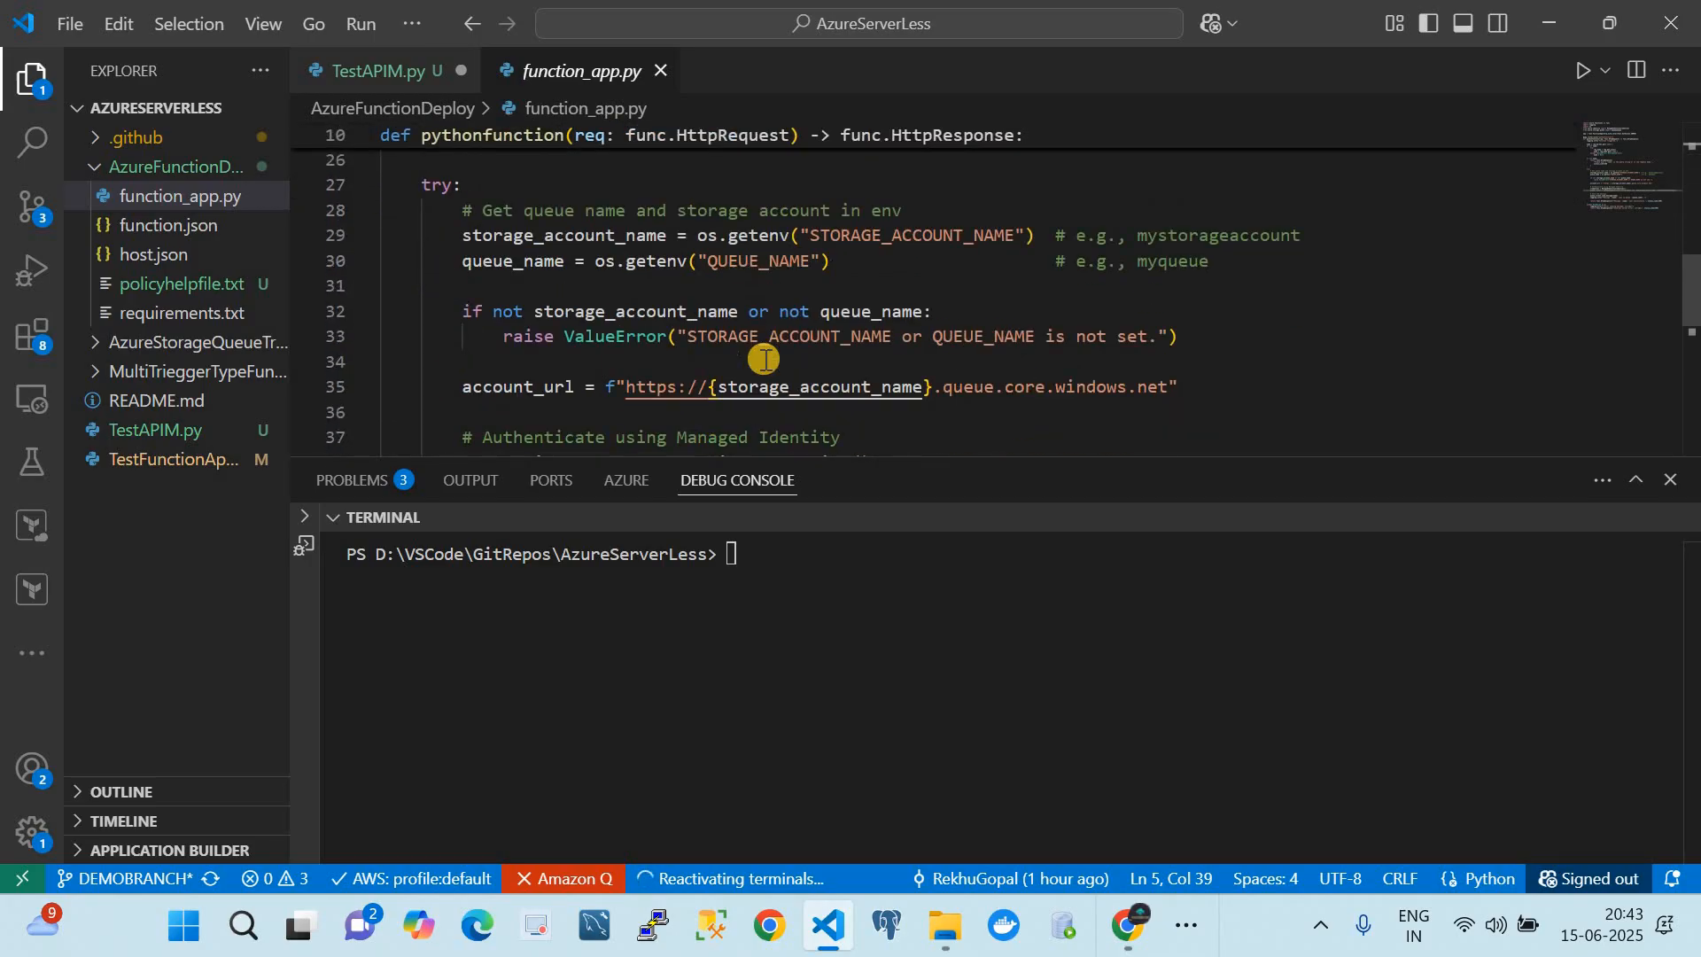
scroll(765, 359, "down", 1)
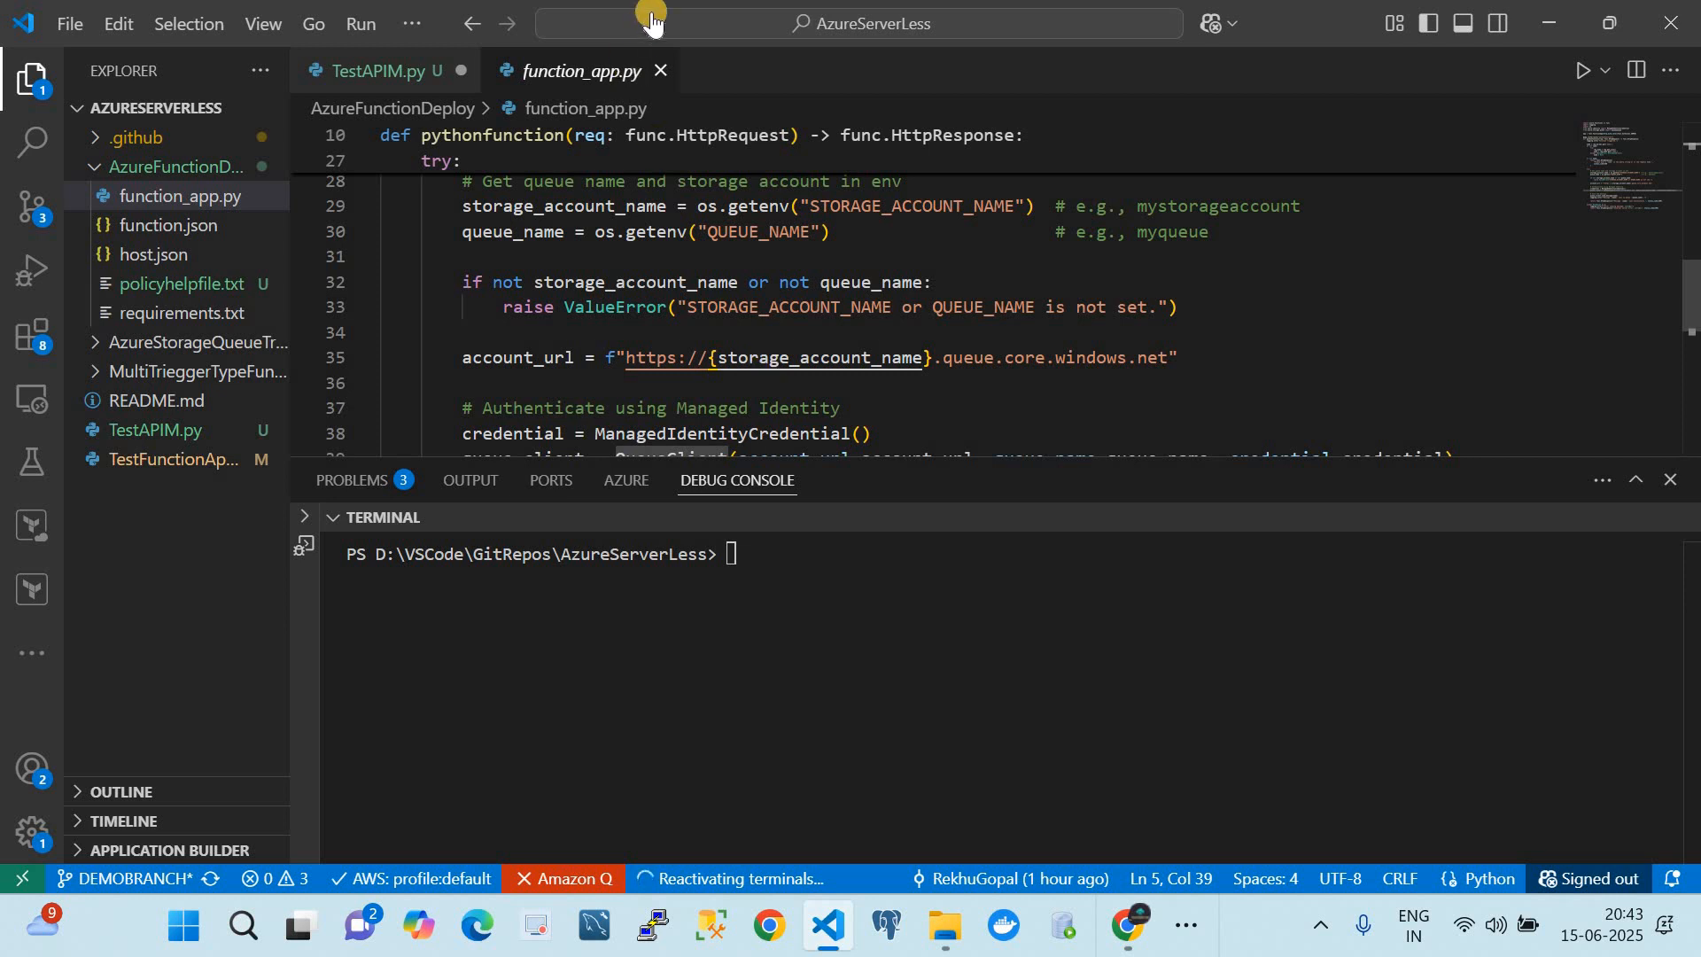
- Close function_app.py and return to the end of the json_data block in TestAPIM.py
left_click(660, 71)
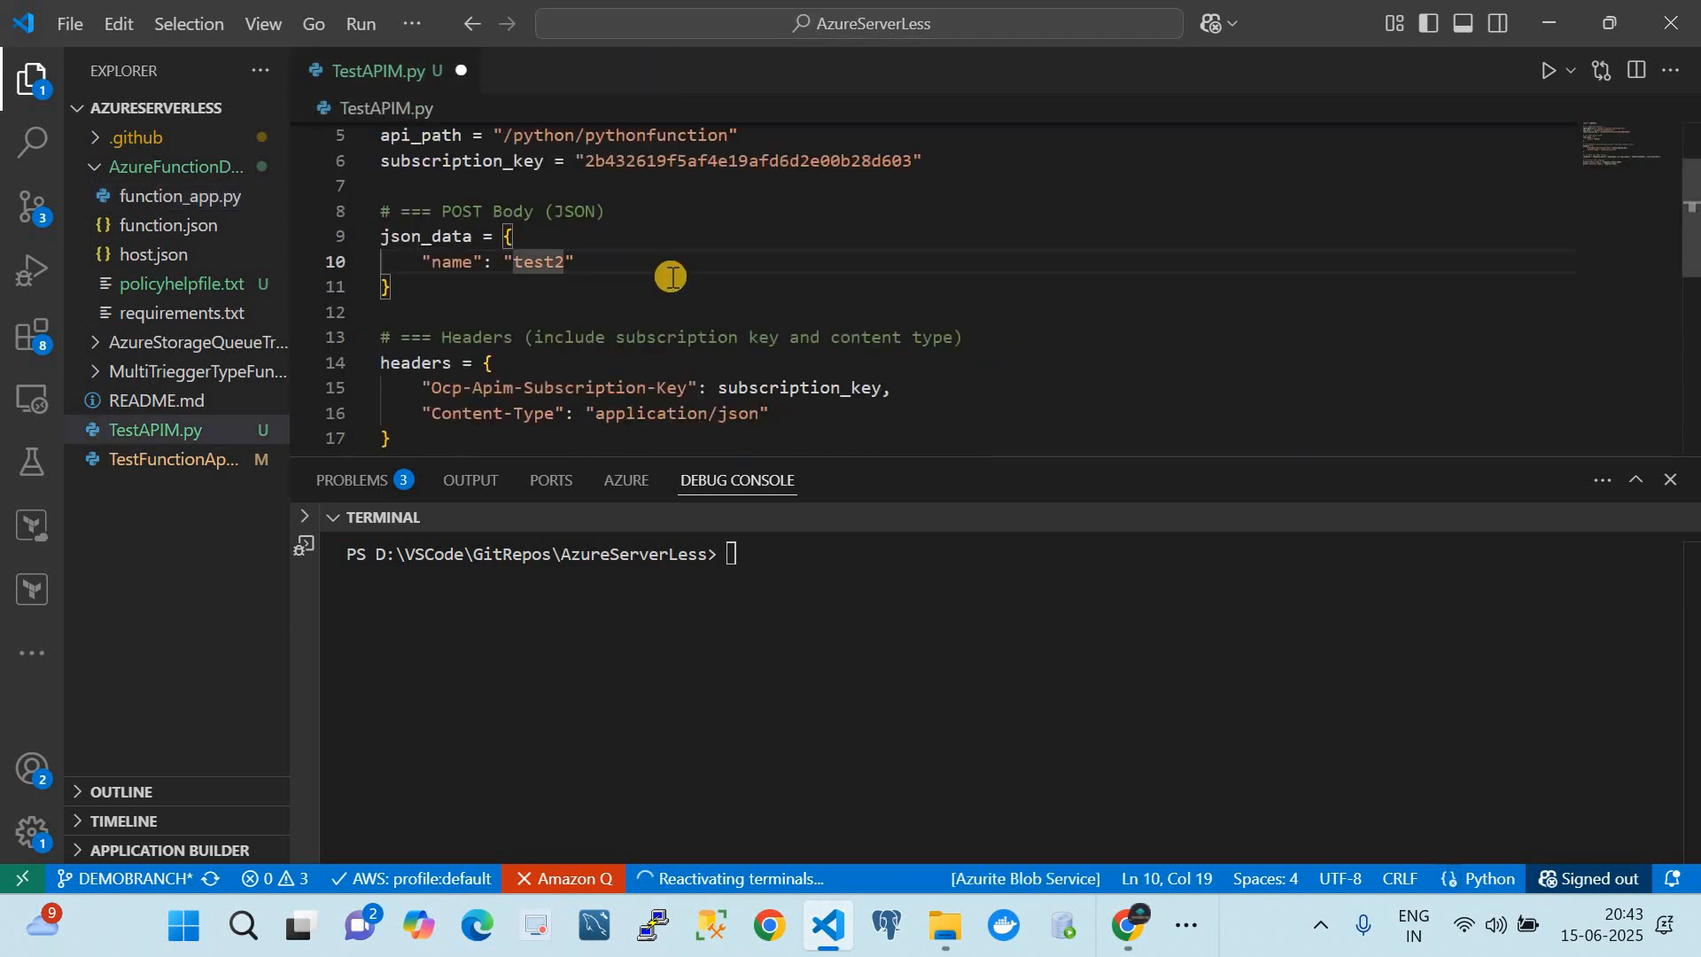
left_click(672, 277)
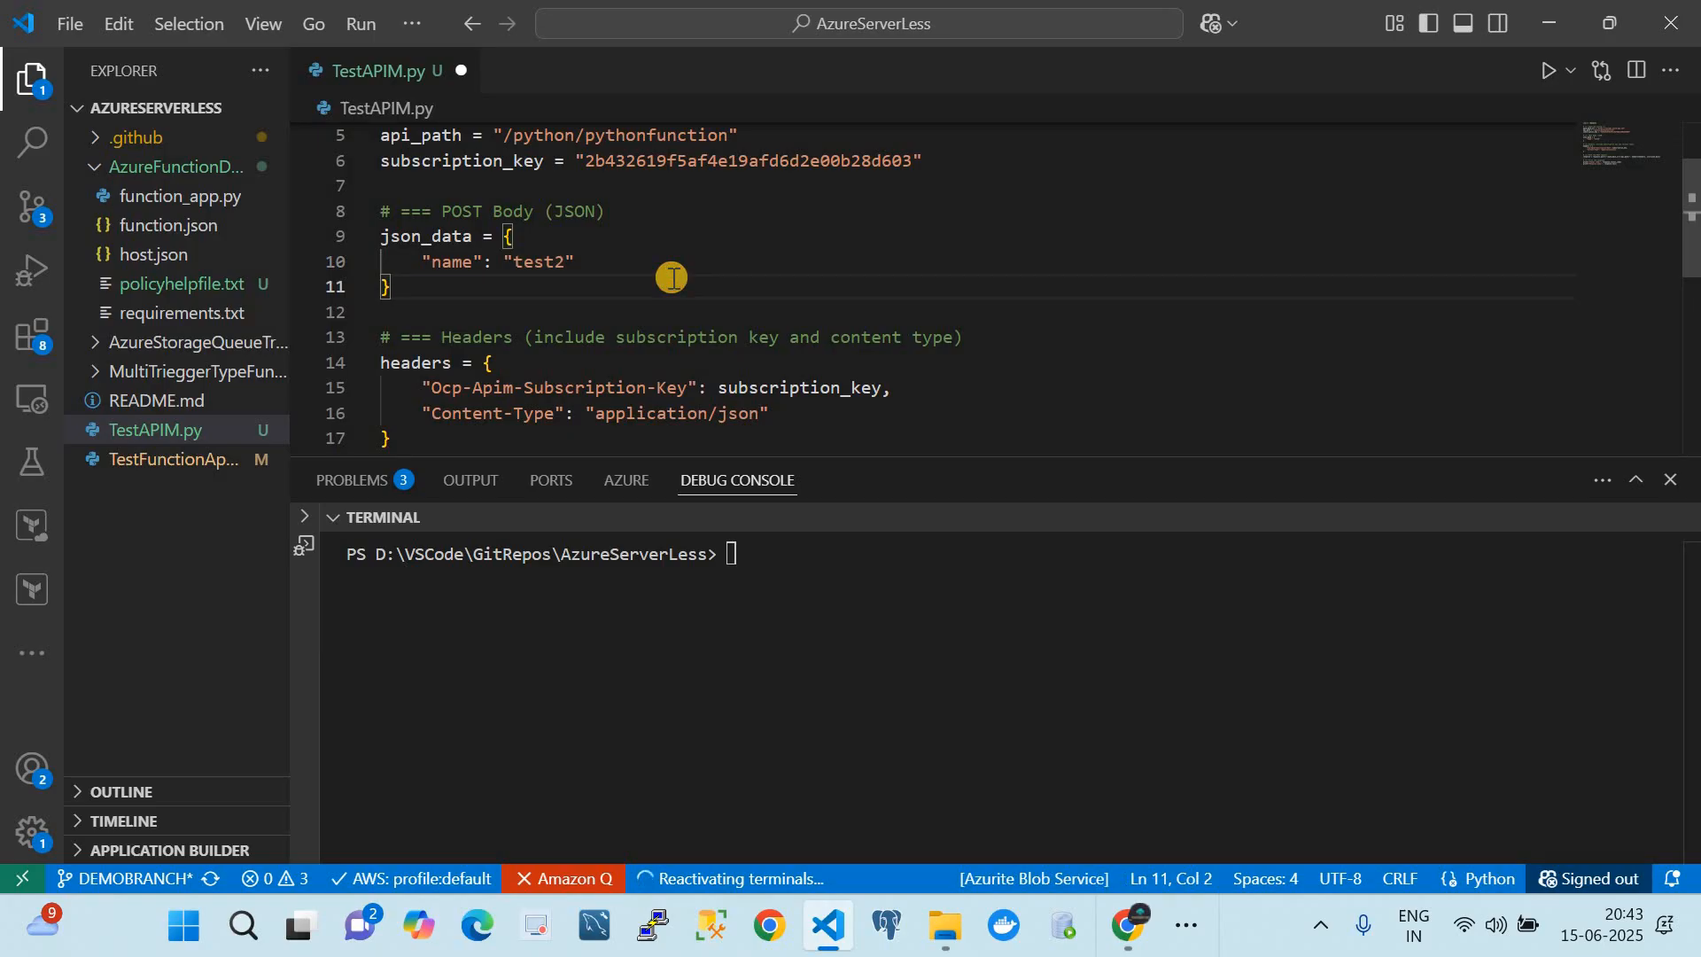
- Save TestAPIM.py, hide the Explorer to widen the editor, and run python .\TestAPIM.py in the terminal
scroll(672, 278, "down", 1)
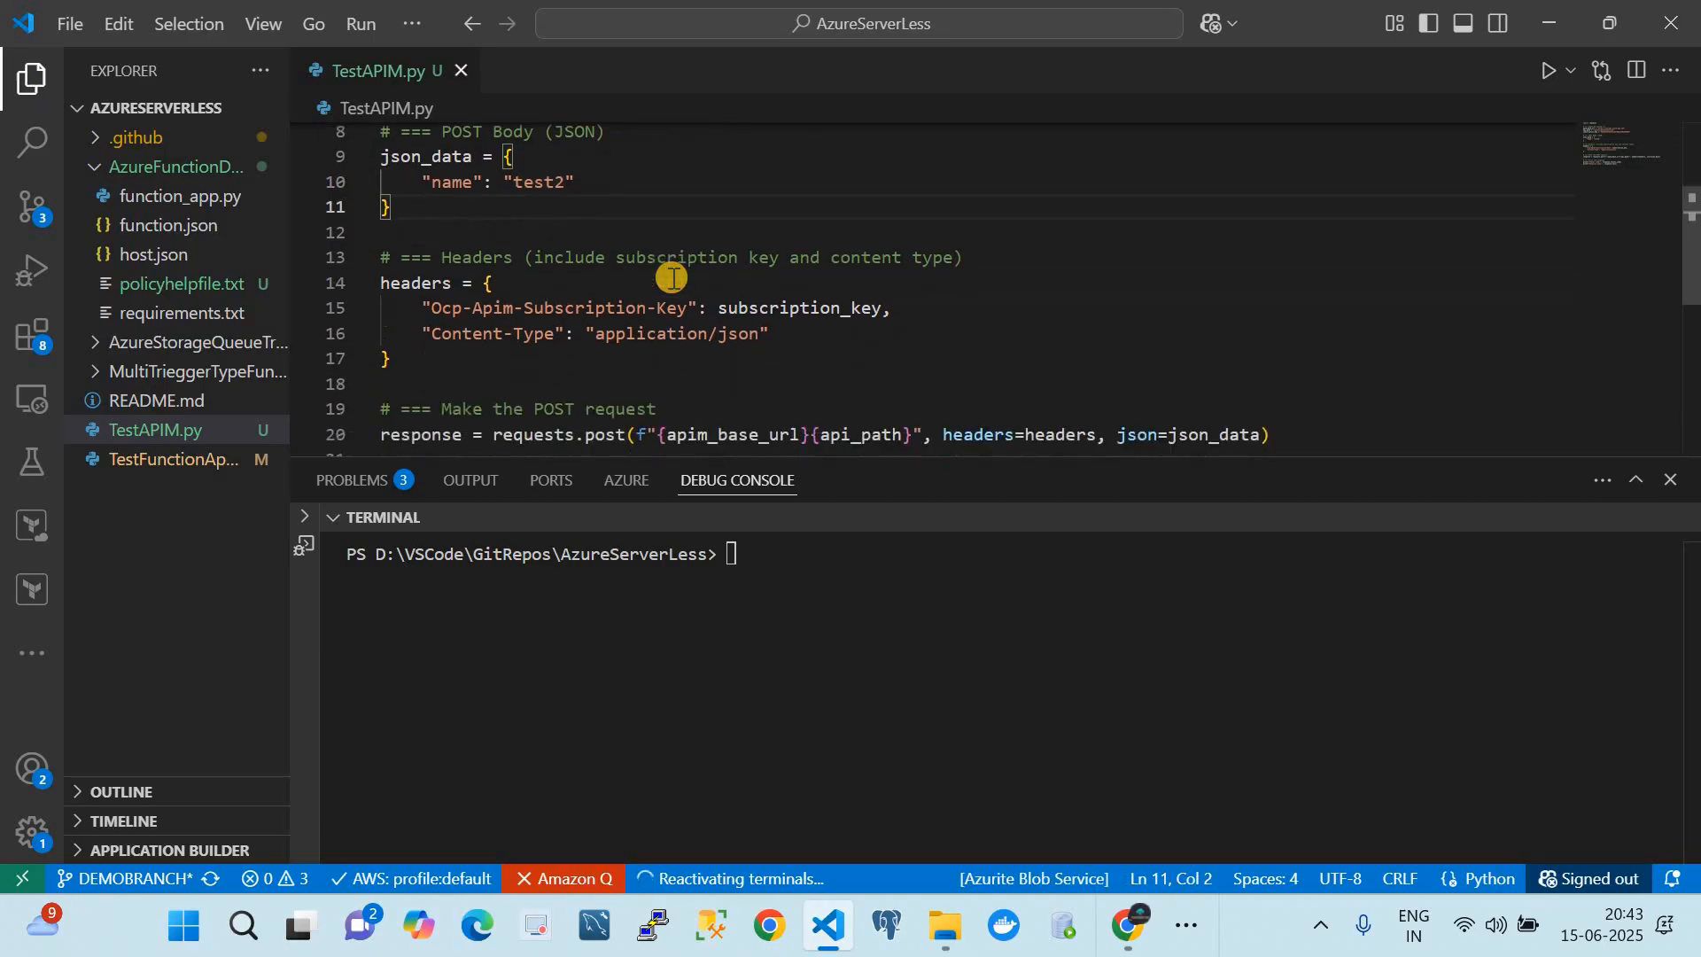
scroll(868, 346, "down", 1)
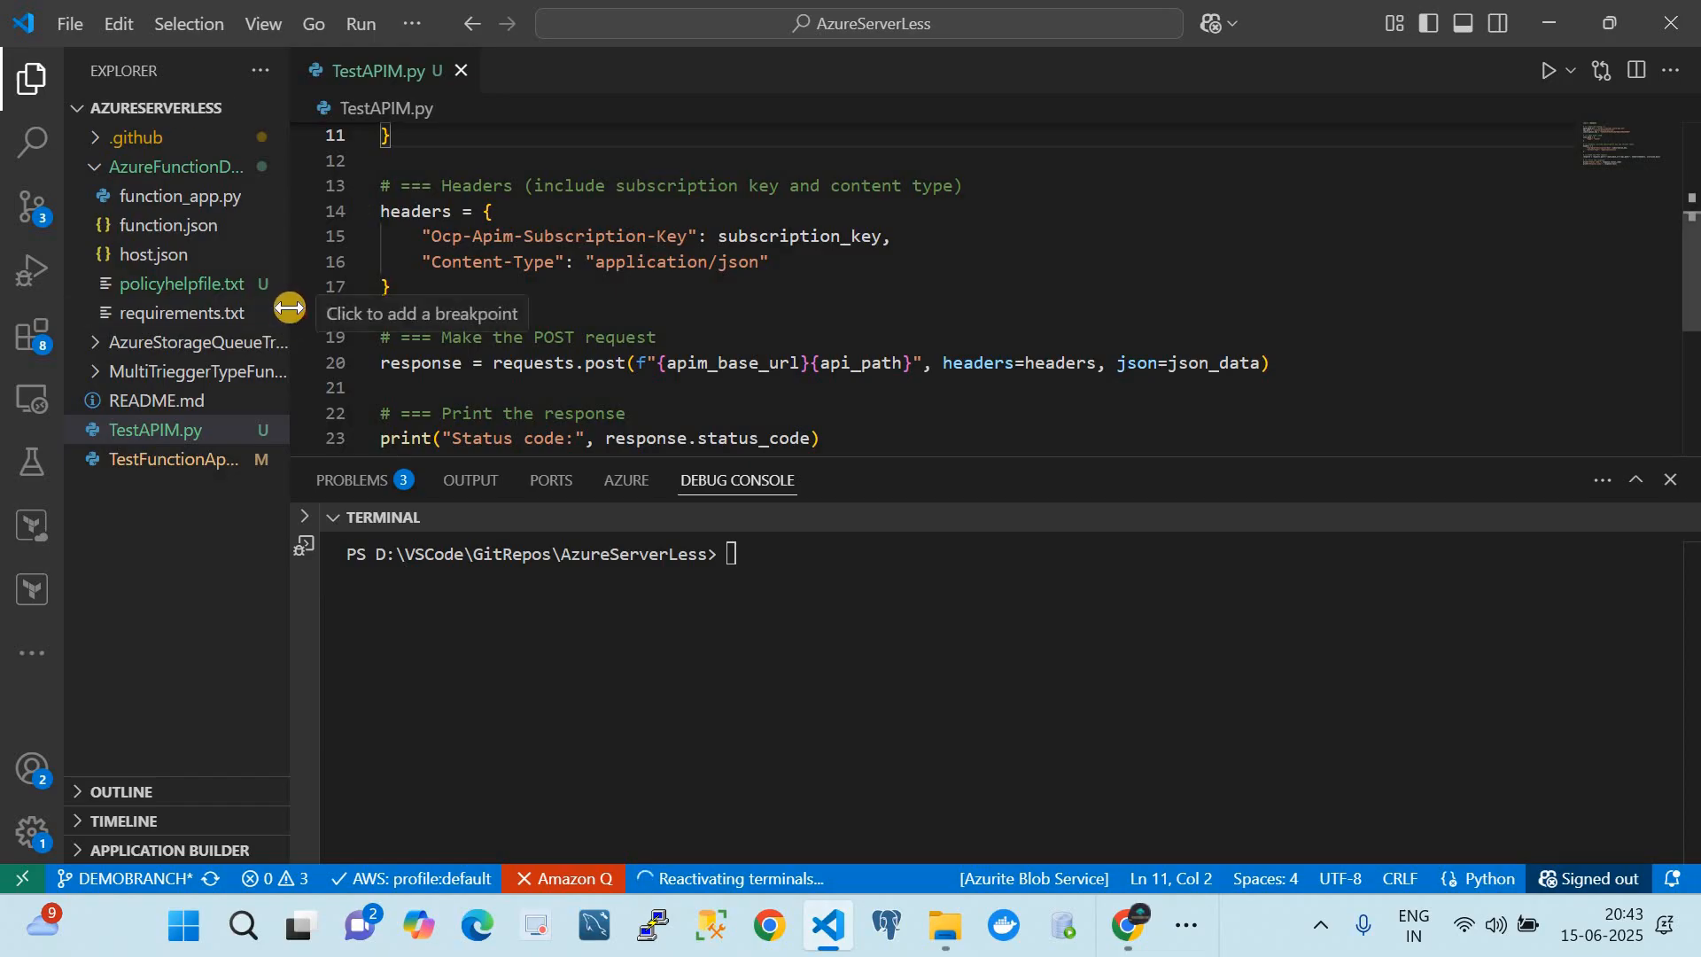
key("ctrl+b")
left_click(690, 597)
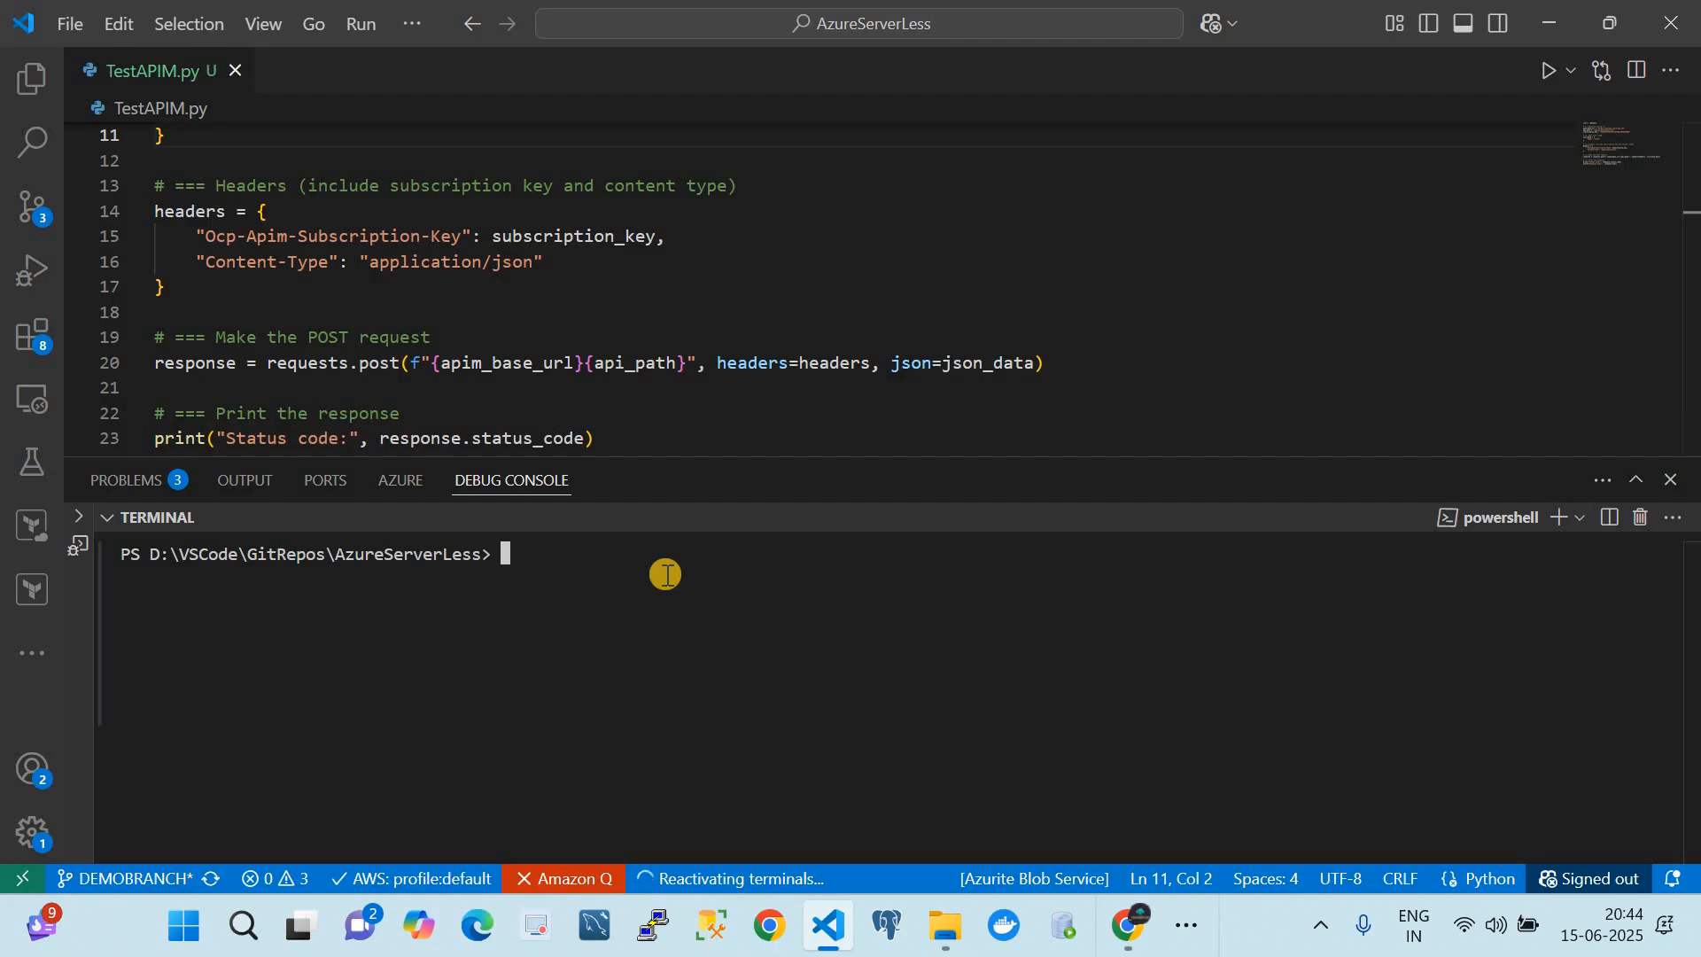
type("python .\\TestAPIM.py")
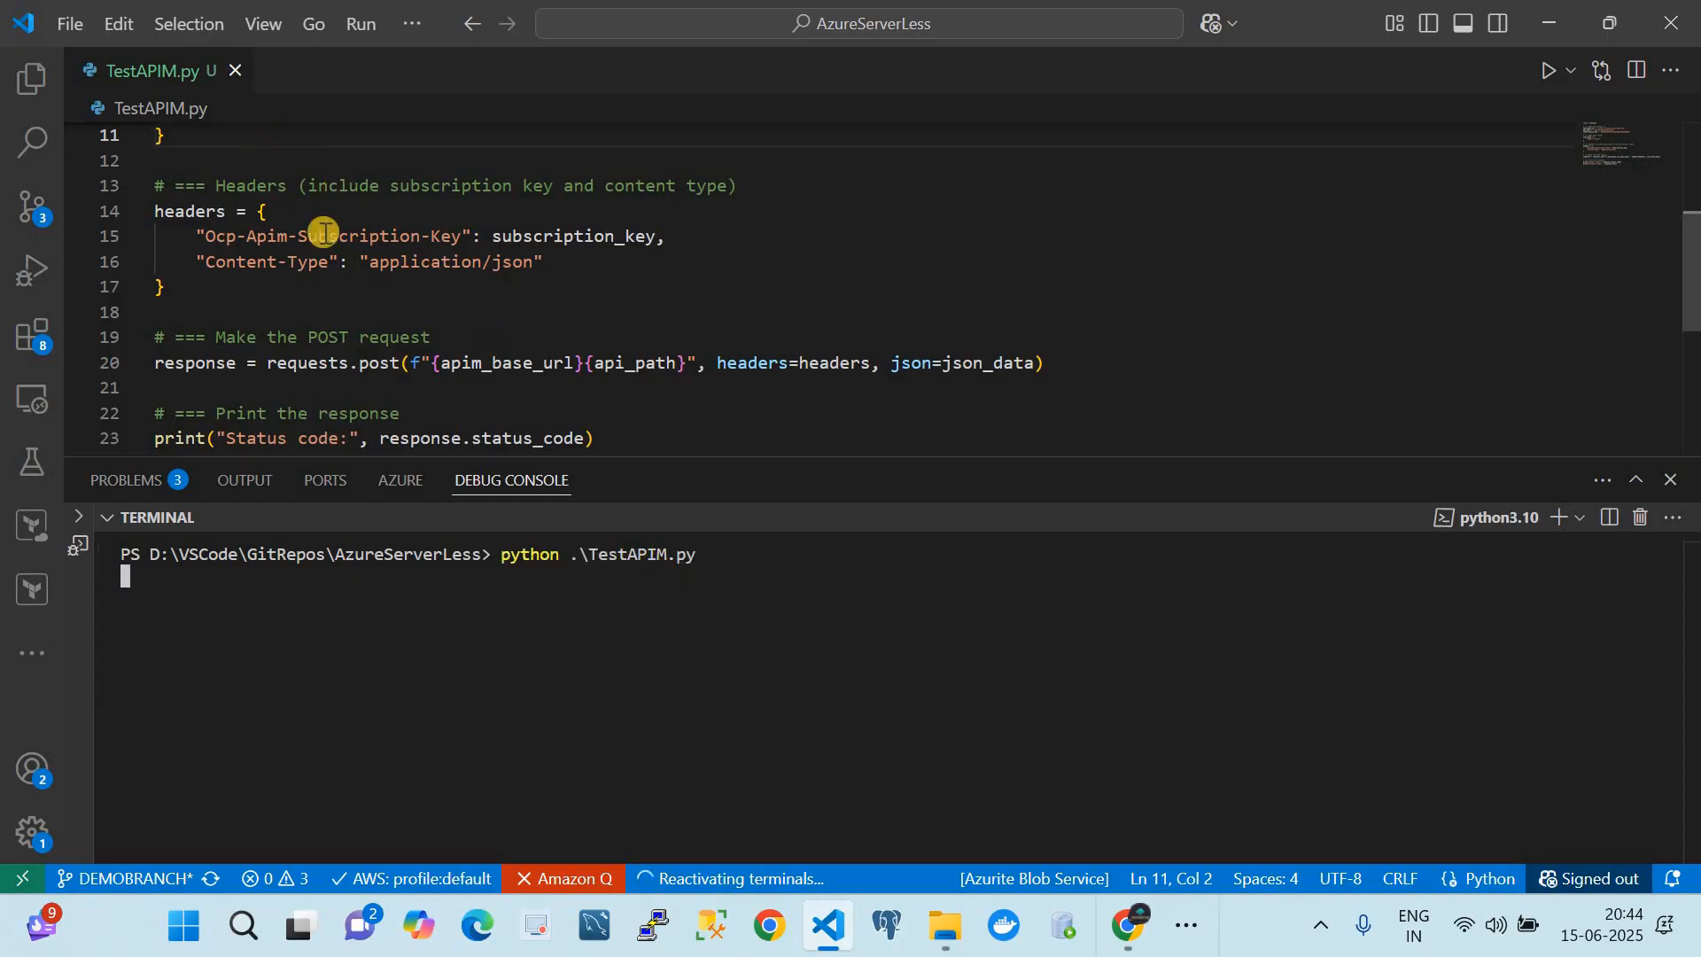
scroll(421, 284, "up", 3)
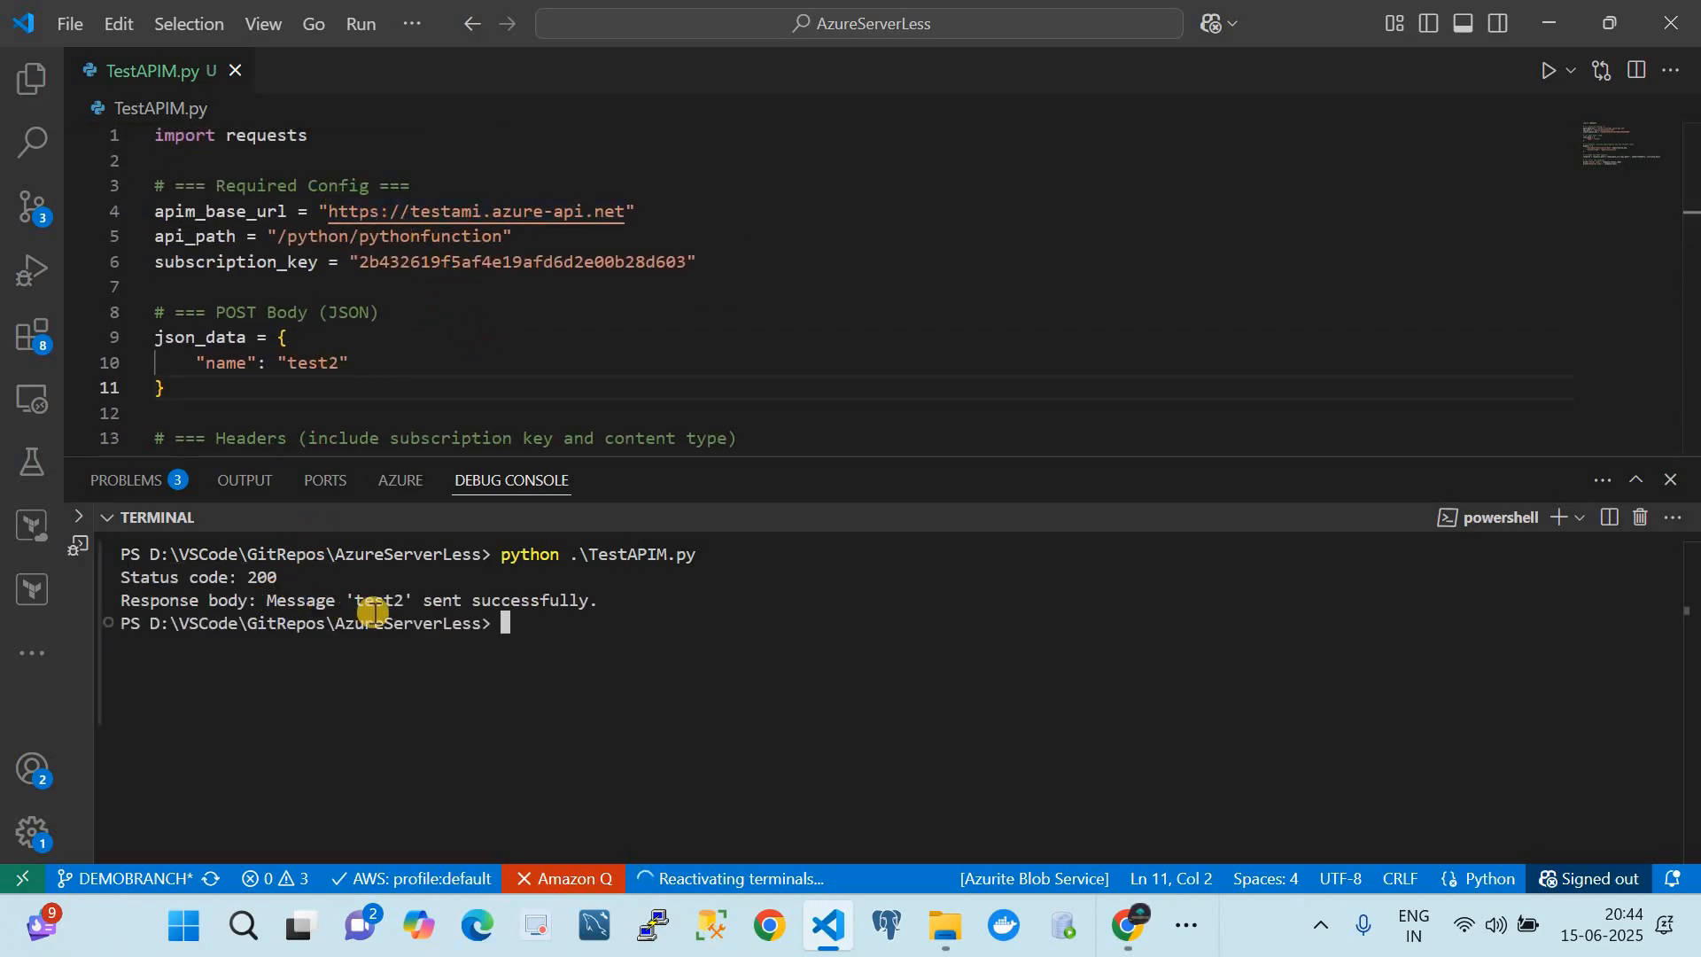
- Show the Explorer, open function_app.py, and select the success func.HttpResponse expression with status_code=200 after the send_message call
left_click(39, 71)
left_click(189, 197)
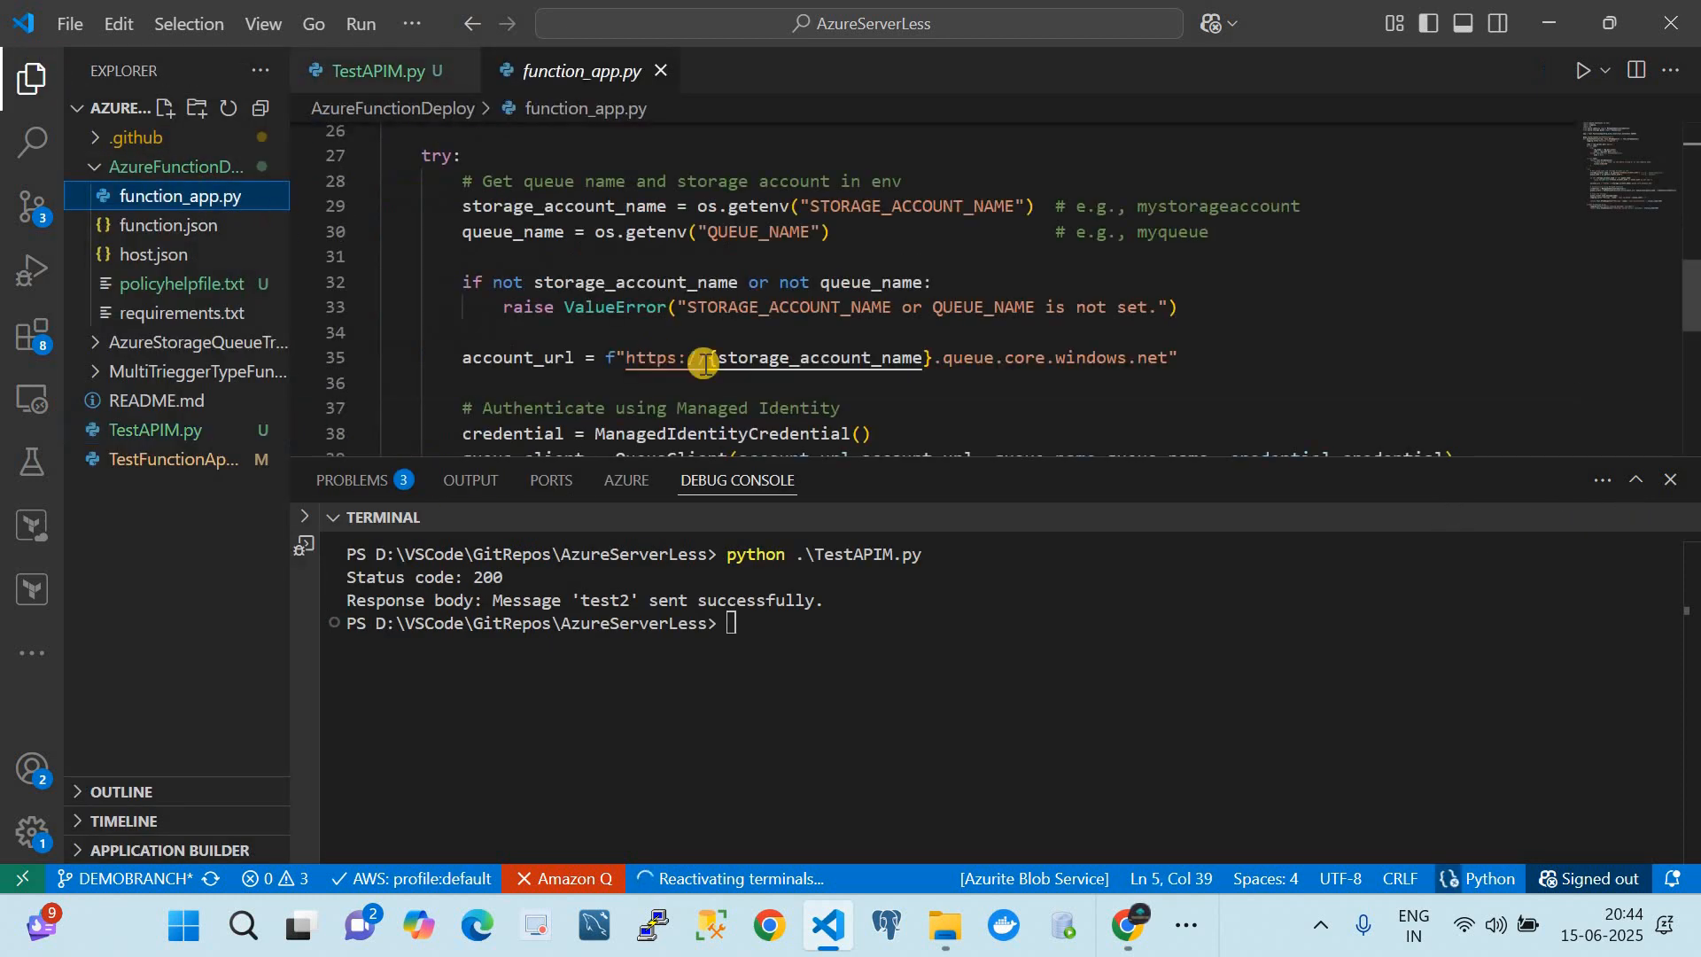
scroll(700, 351, "down", 5)
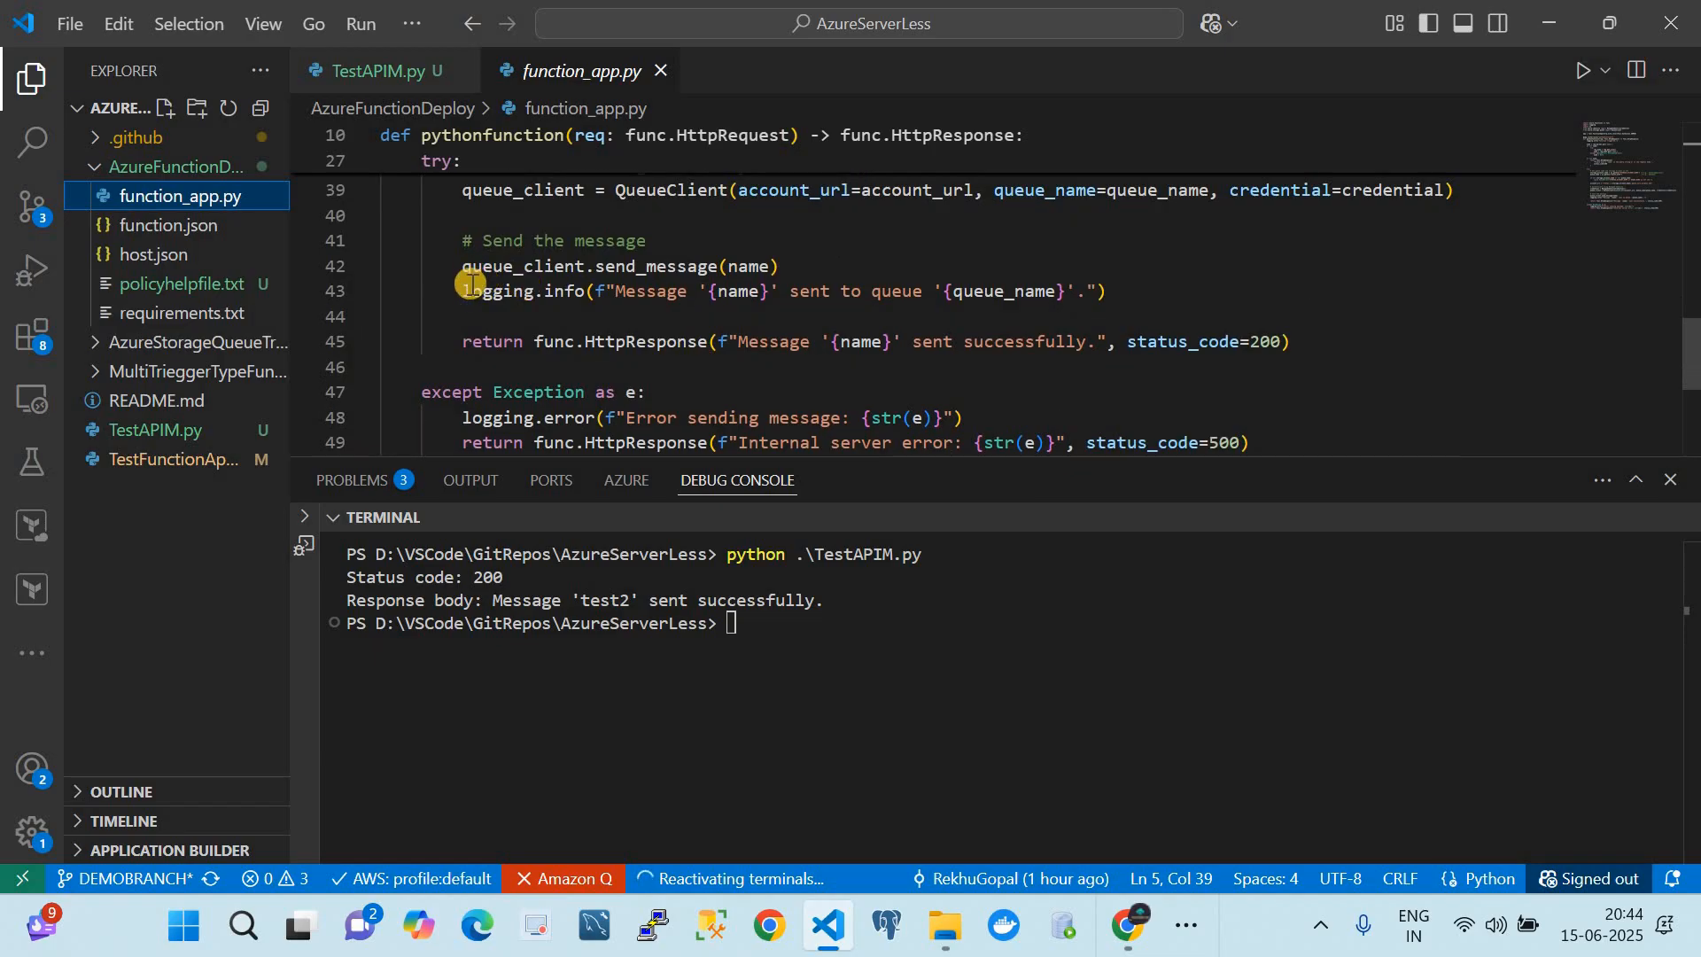
left_click_drag(537, 343, 1274, 343)
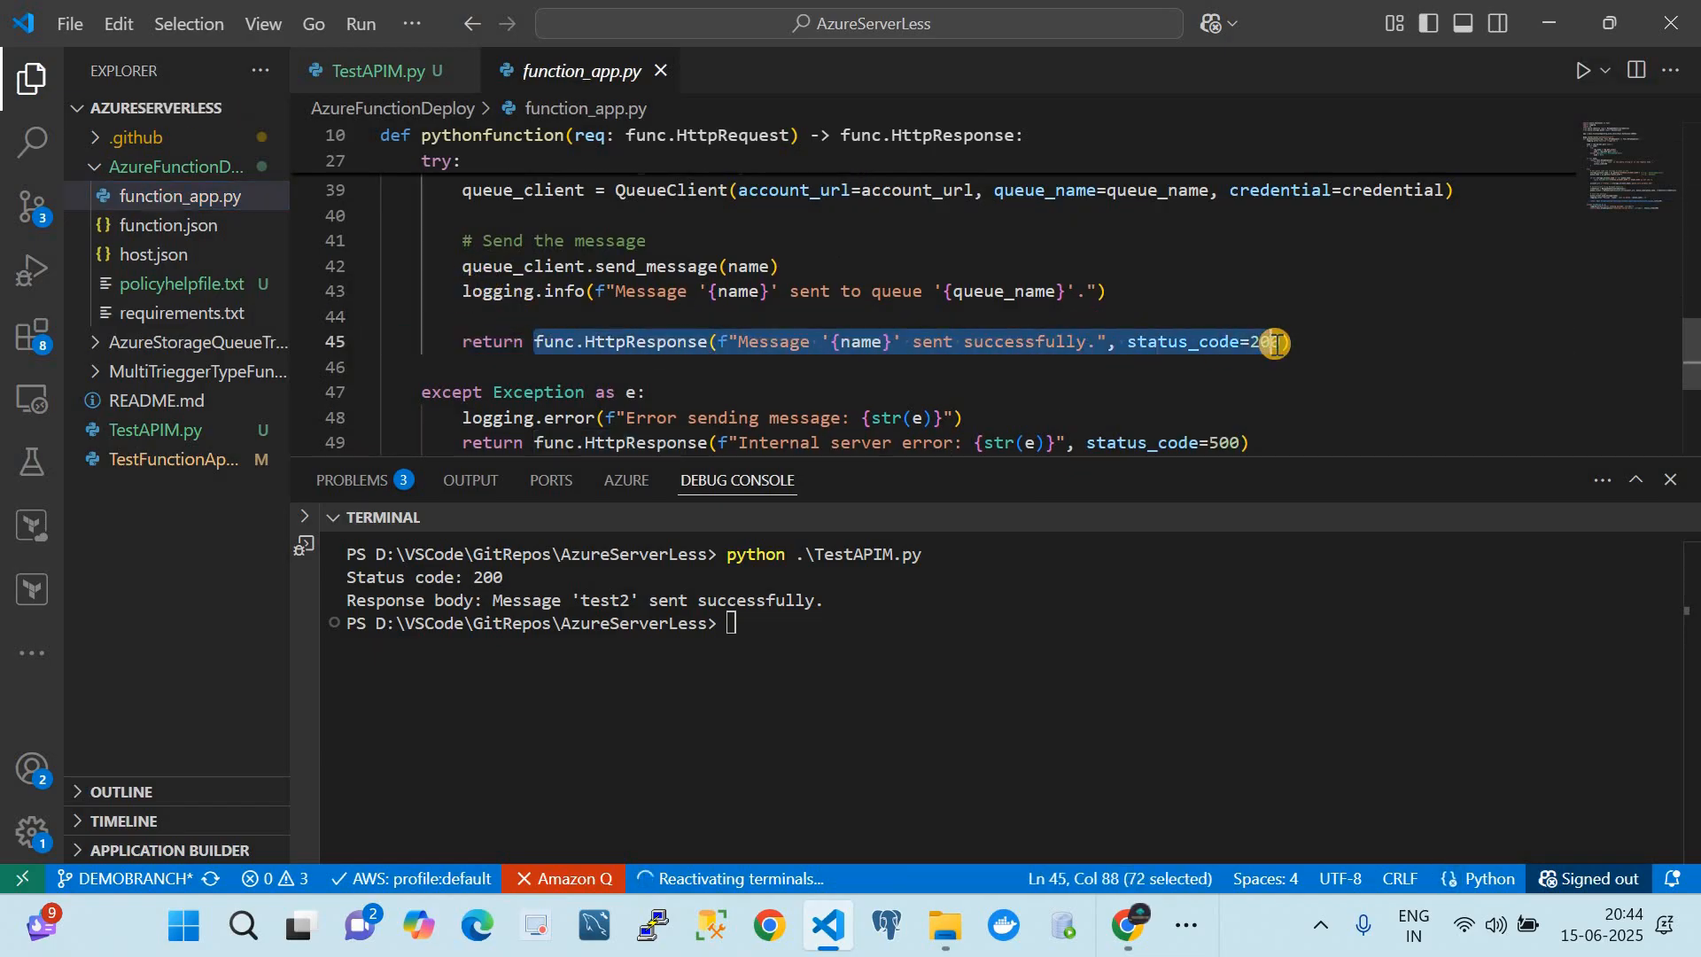
- Return to TestAPIM.py, review its json_data block, and rerun python .\TestAPIM.py in the terminal
left_click(381, 71)
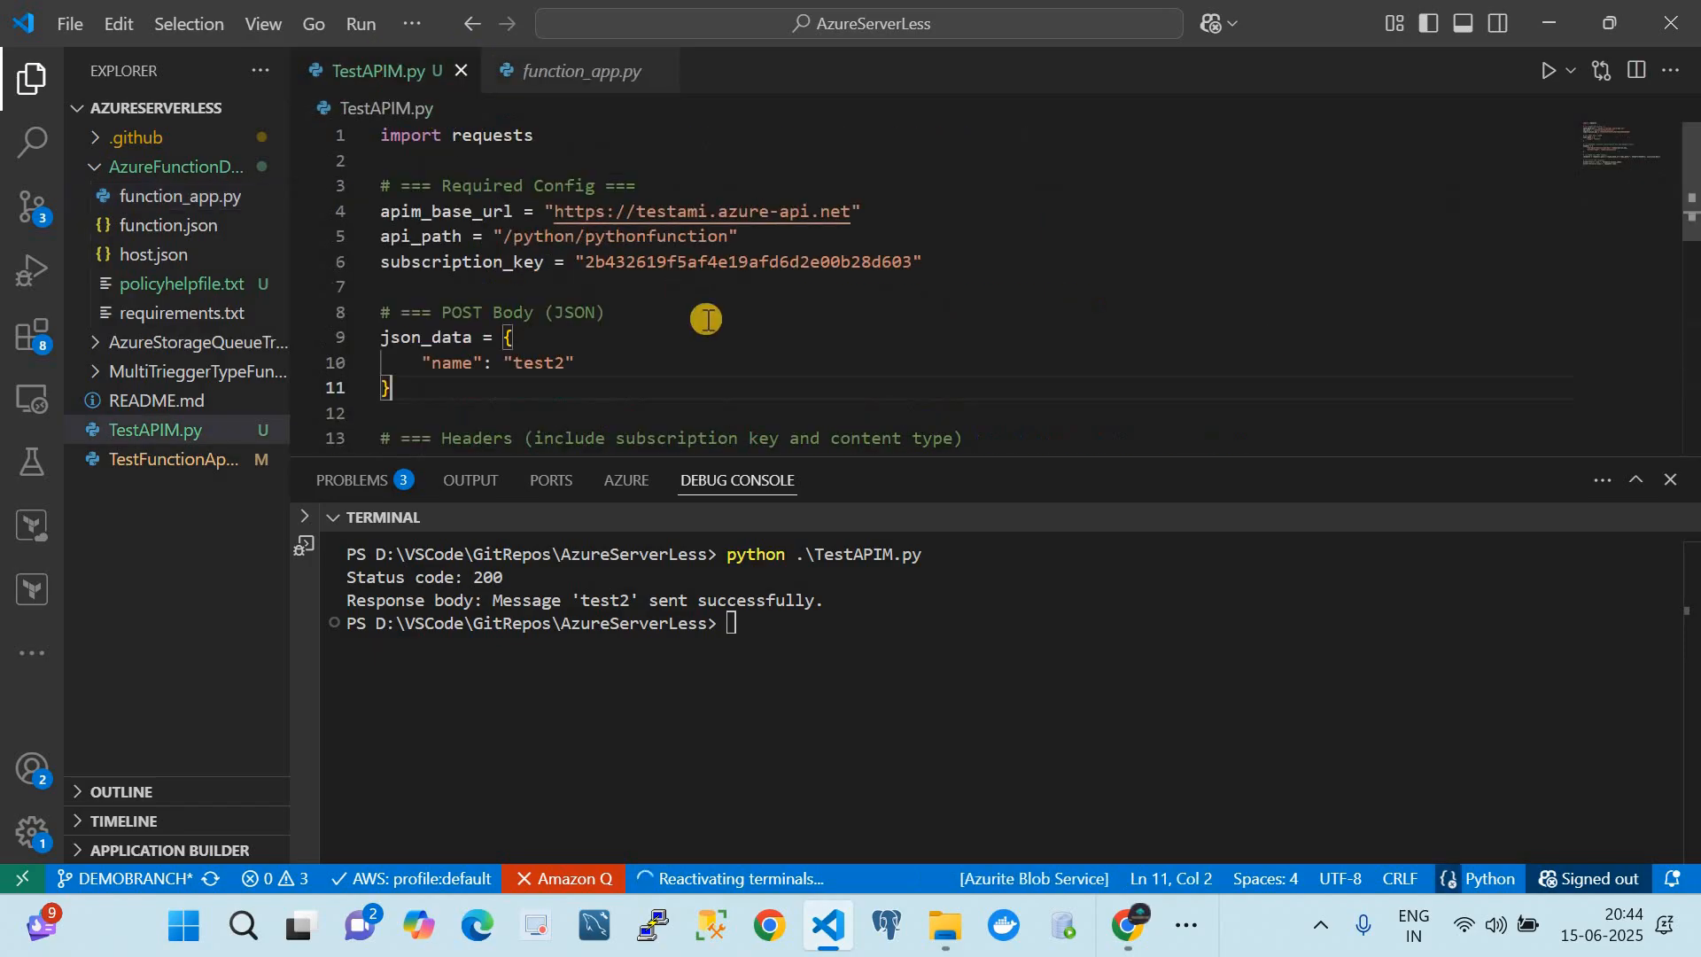
scroll(706, 324, "down", 1)
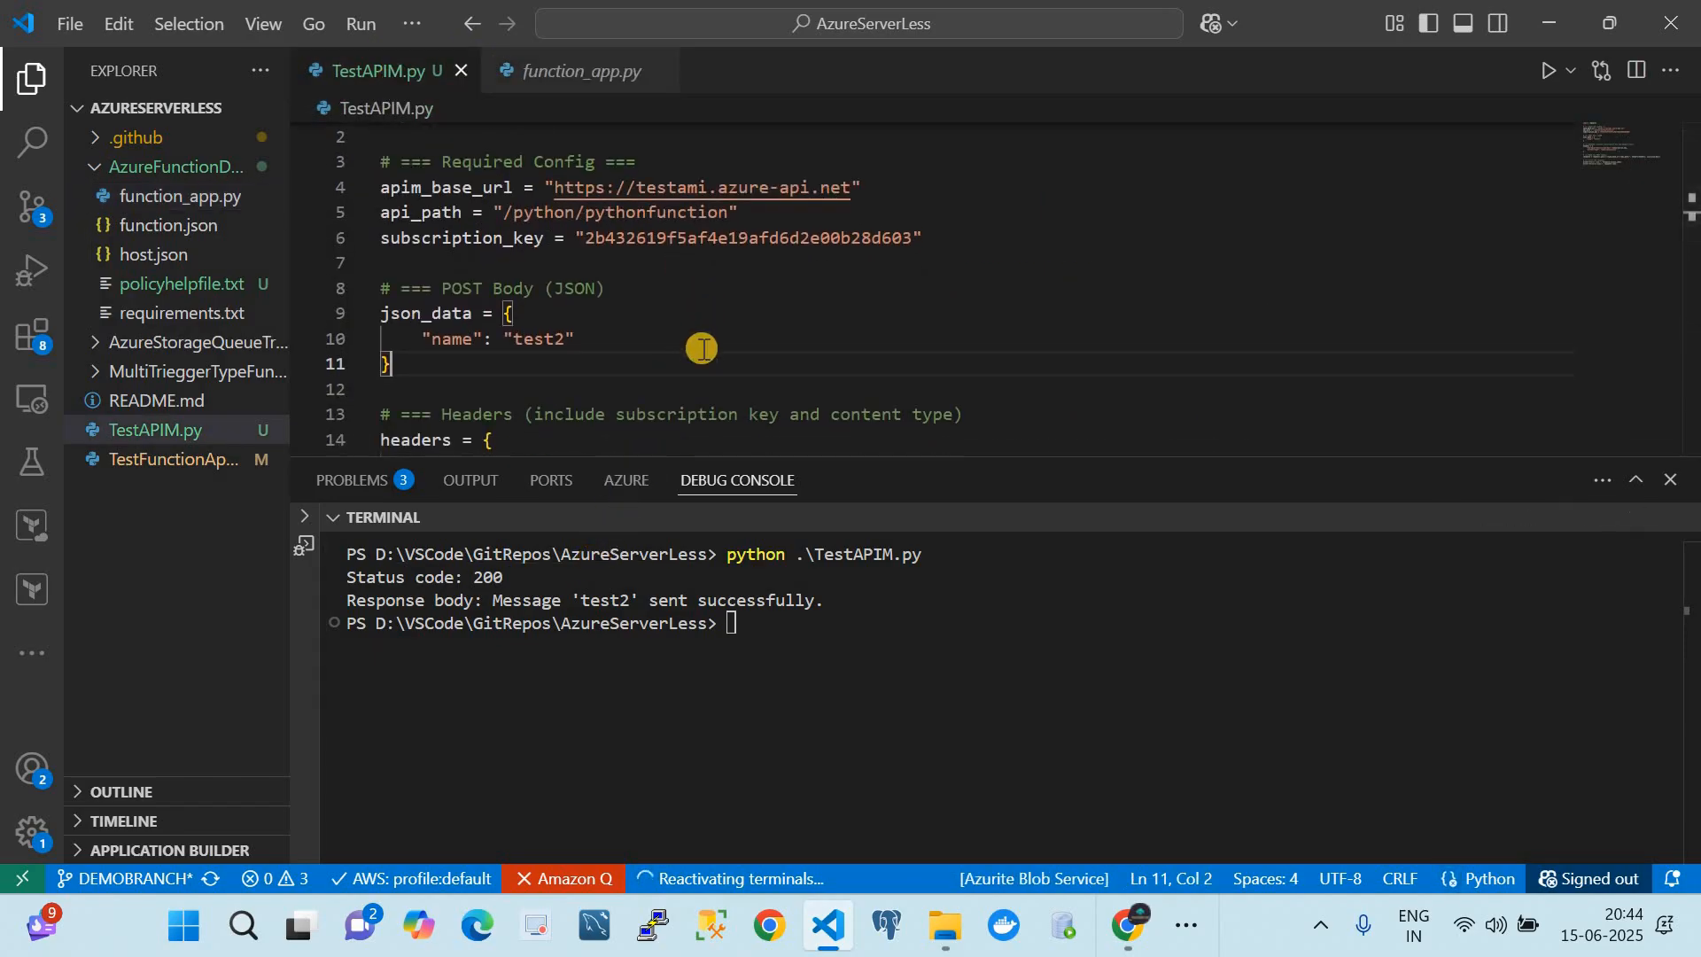
scroll(700, 344, "down", 2)
left_click(821, 639)
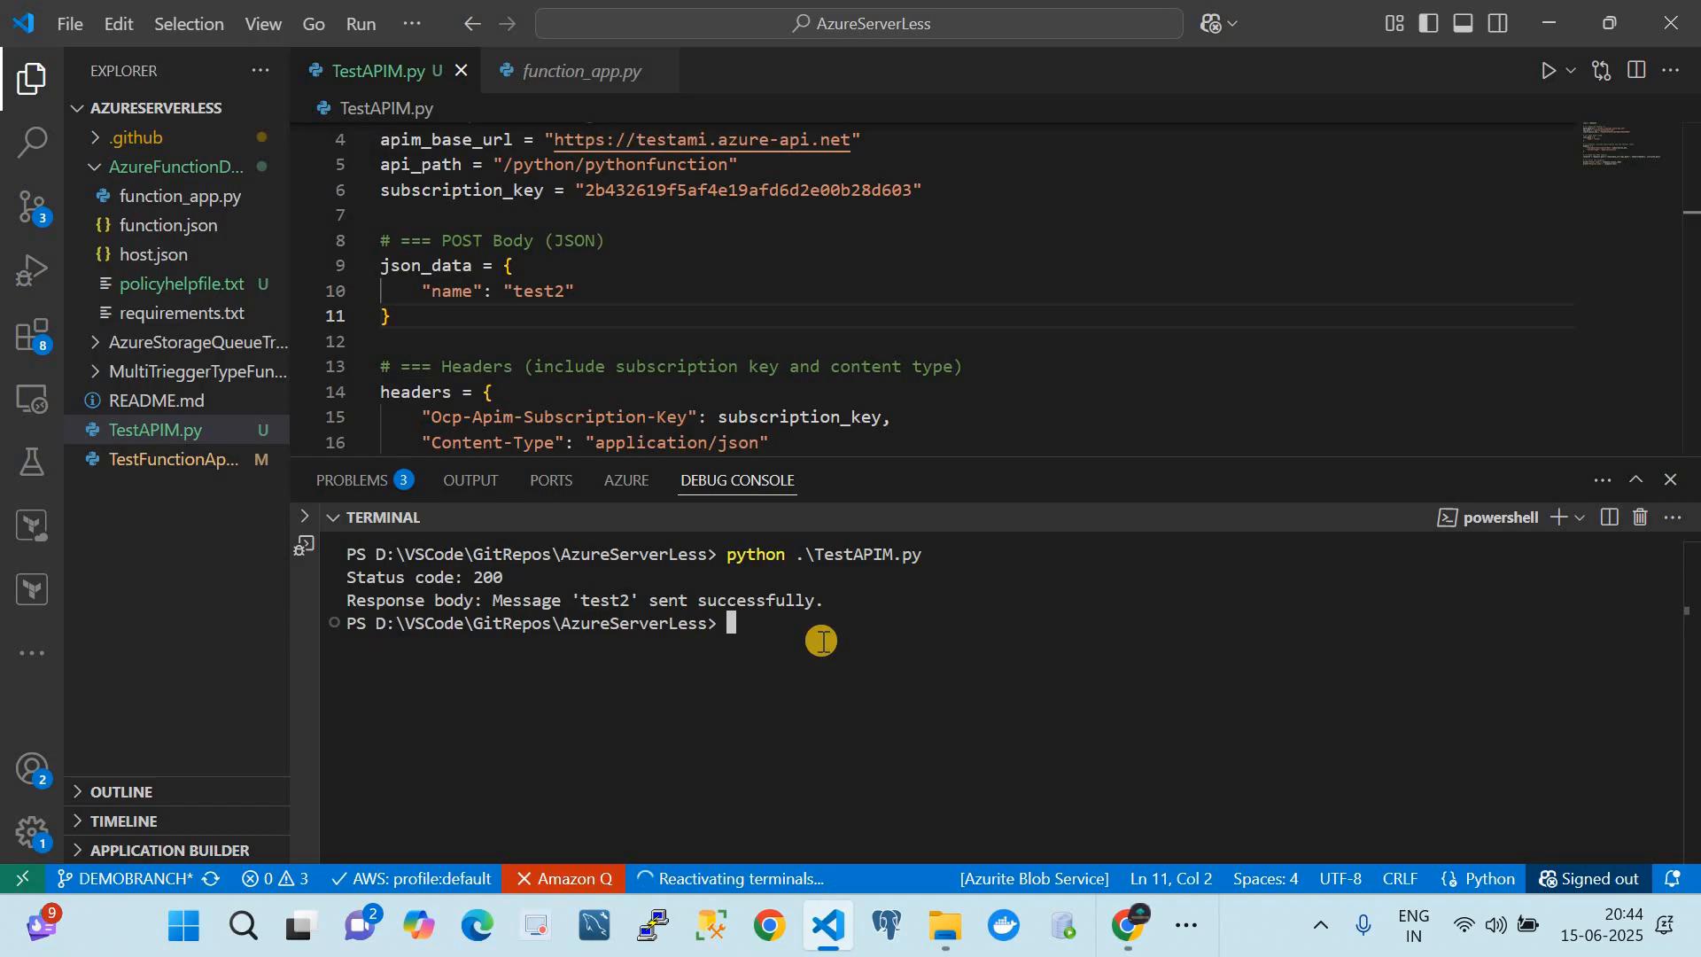
key("Up")
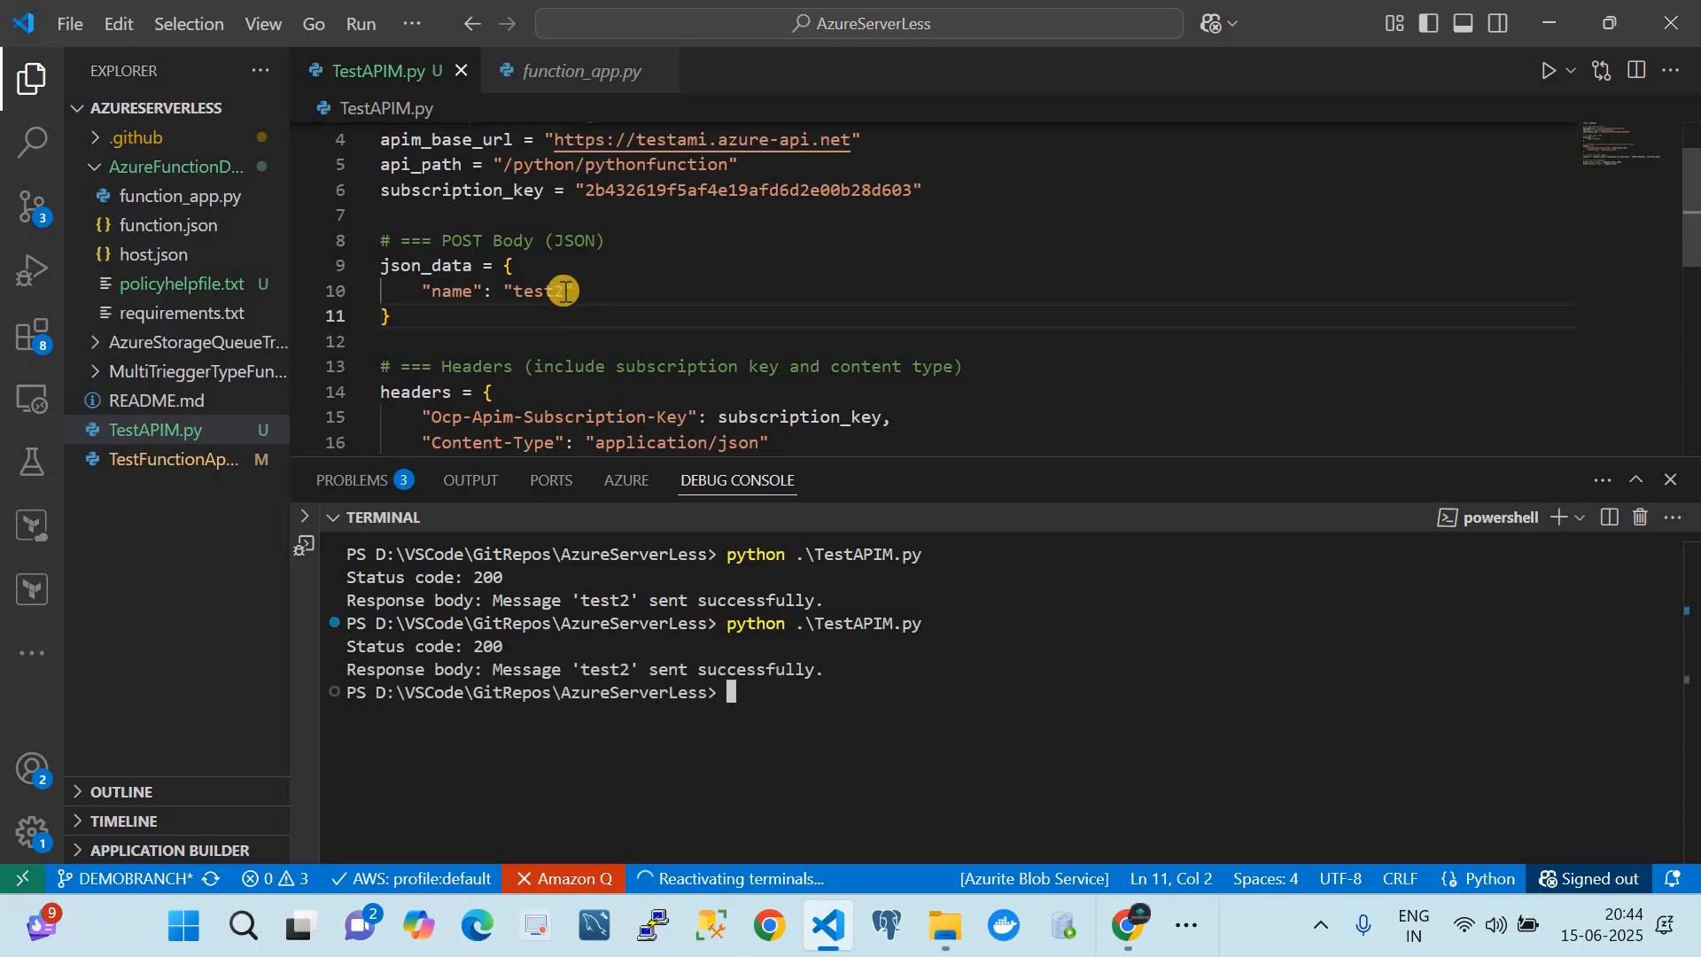
- Switch to the PowerPoint architecture slide and deselect the Azure Function picture
left_click(1186, 924)
left_click(1276, 840)
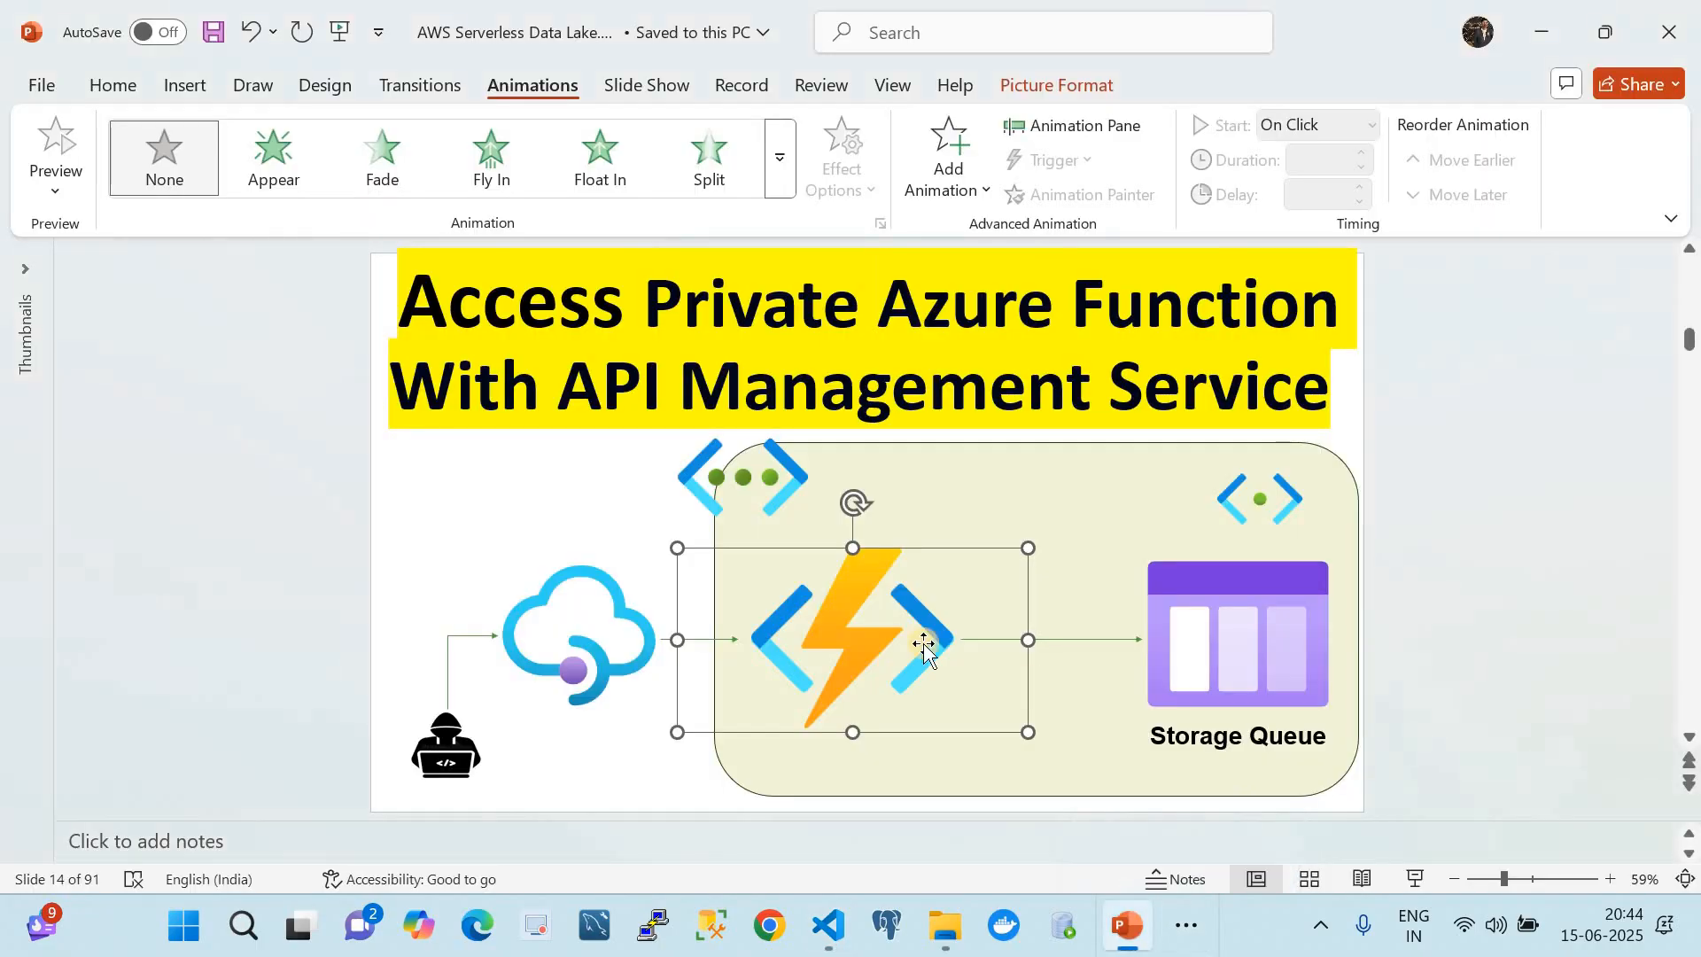
left_click(1452, 666)
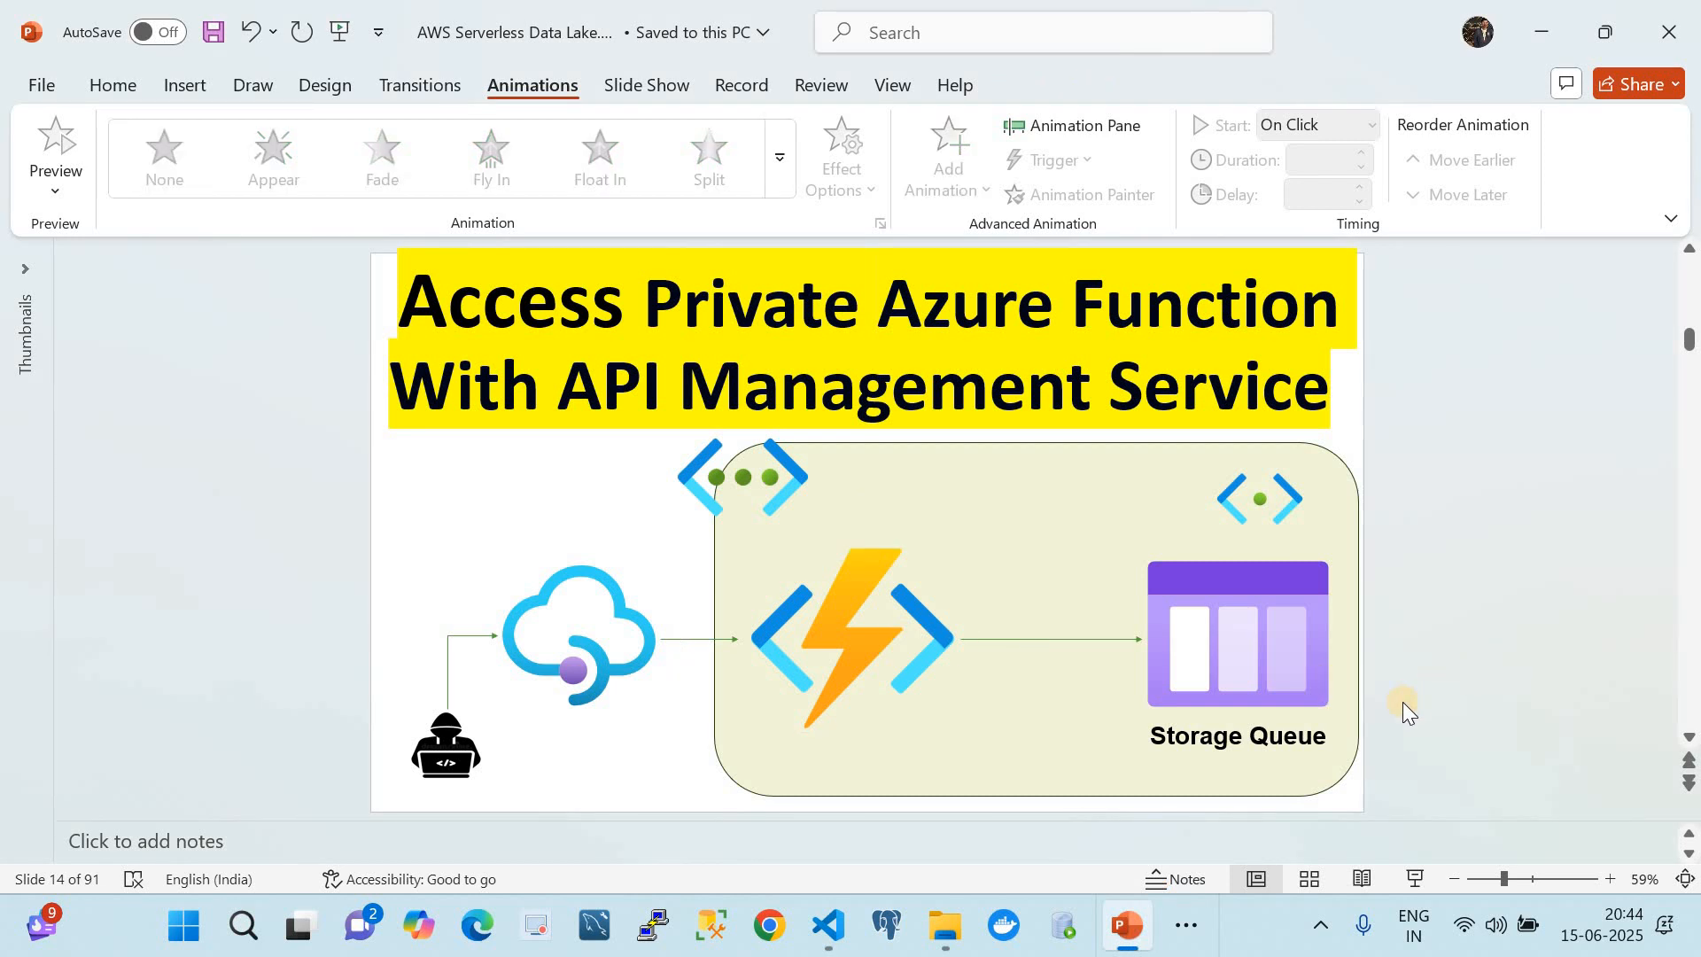